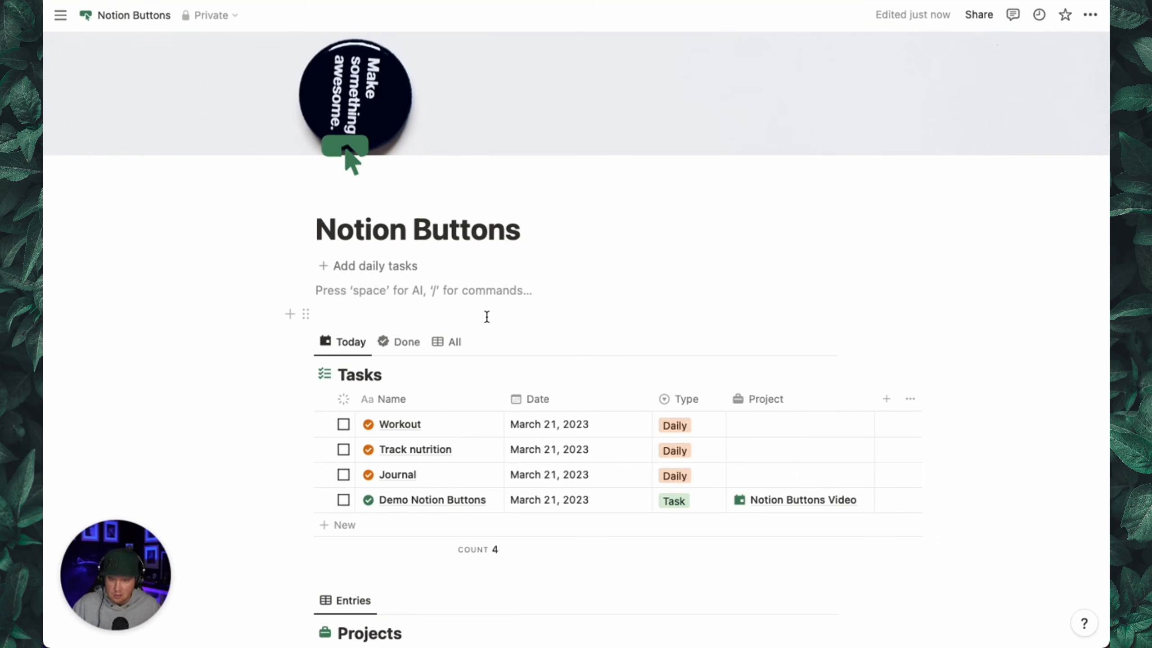
Insert a button block above the Tasks database and name it "Add daily tasks"
key(Return)
text(/but)
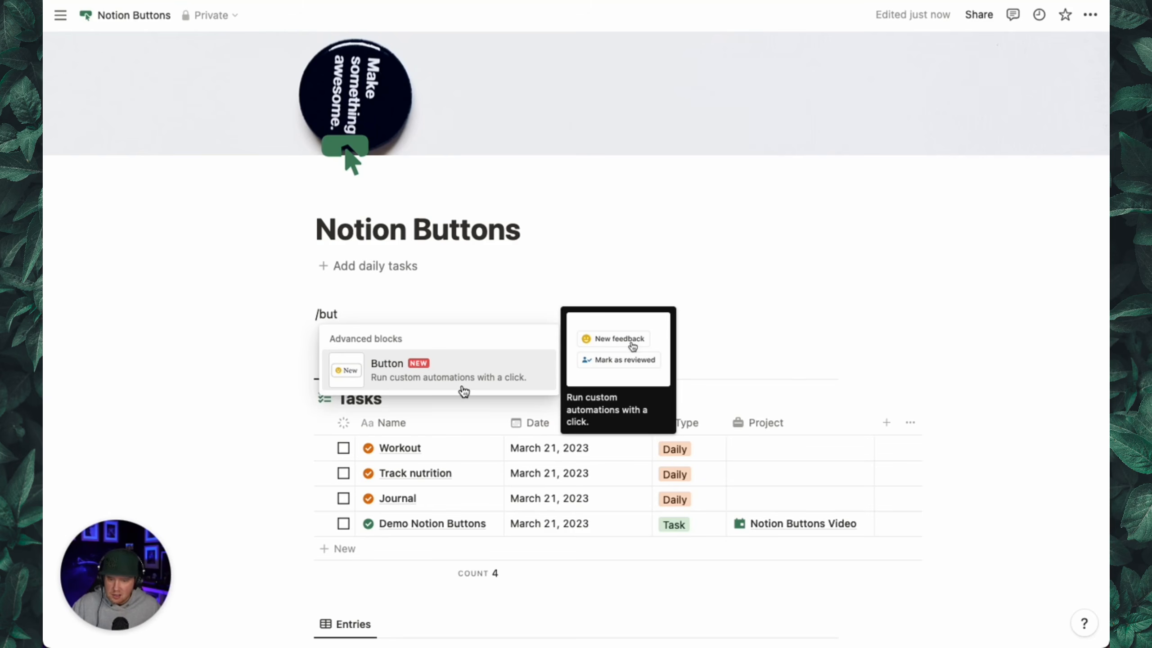
click(483, 383)
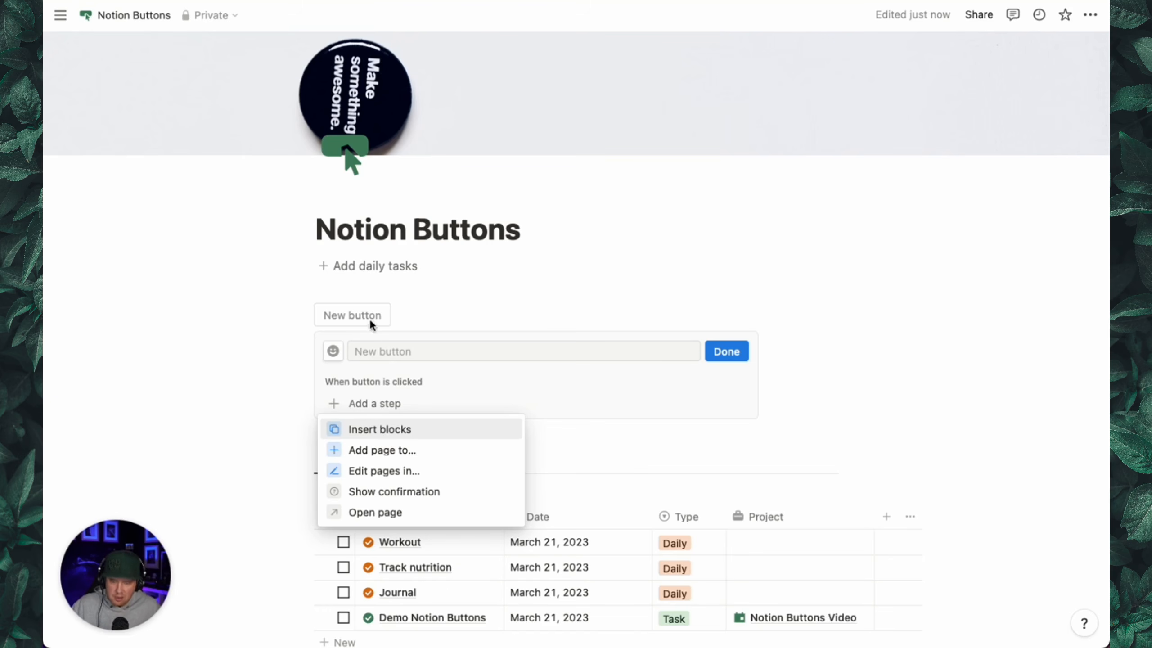
click(371, 348)
click(372, 349)
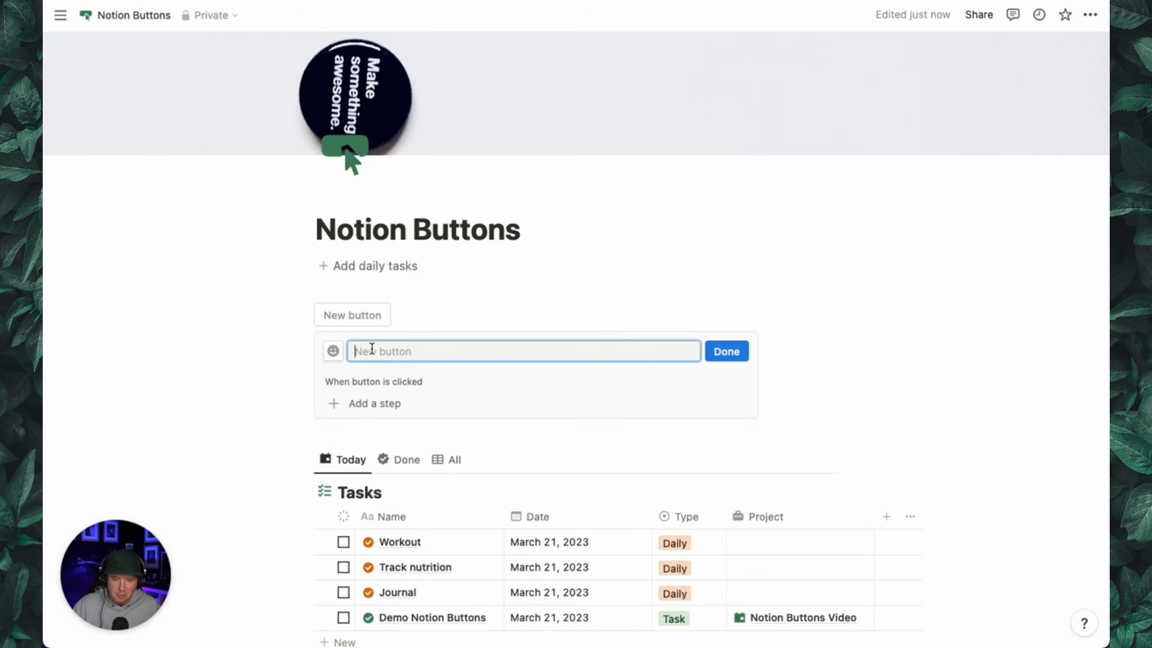
text(Add)
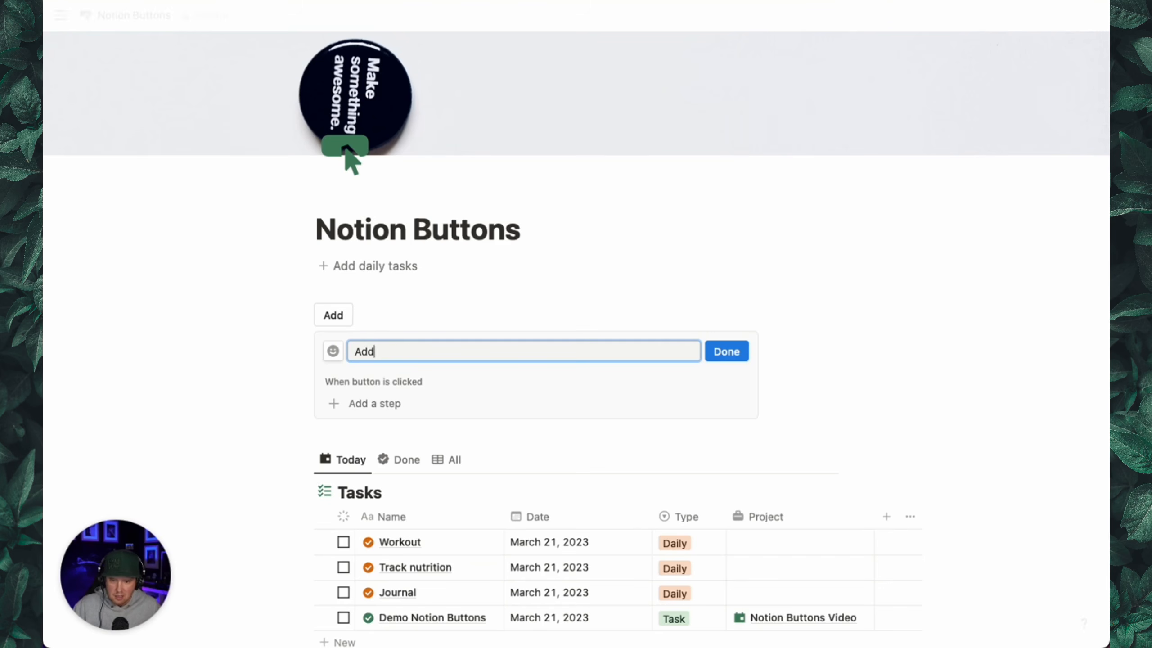
text( daily tasks)
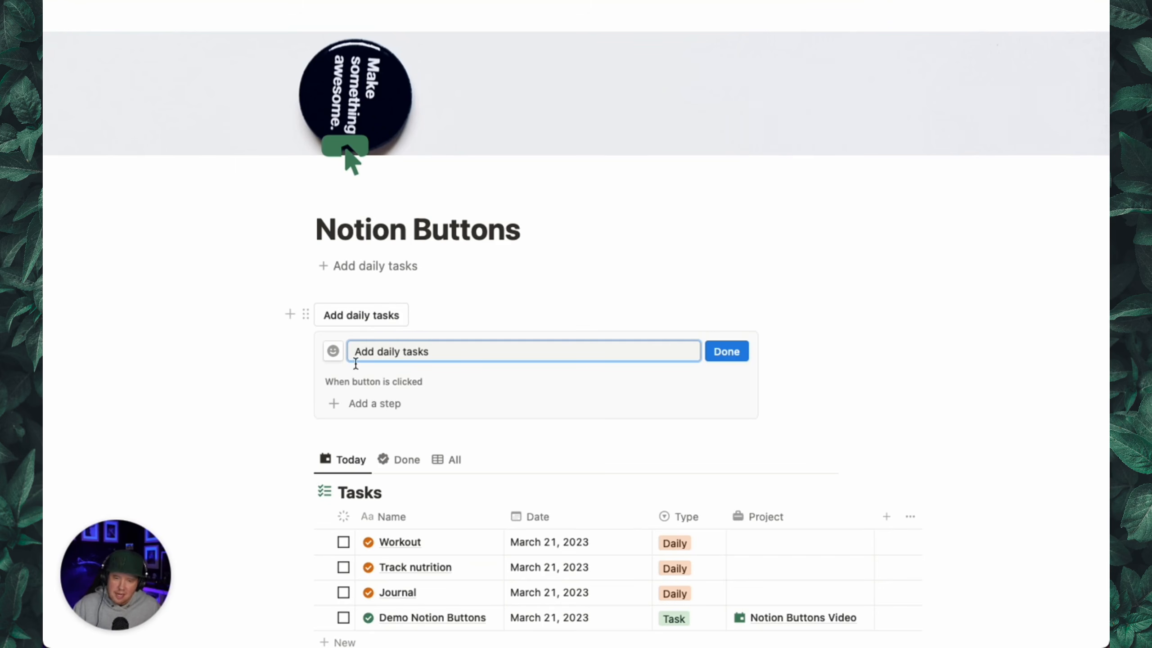
Give the new button the checklist icon
click(333, 351)
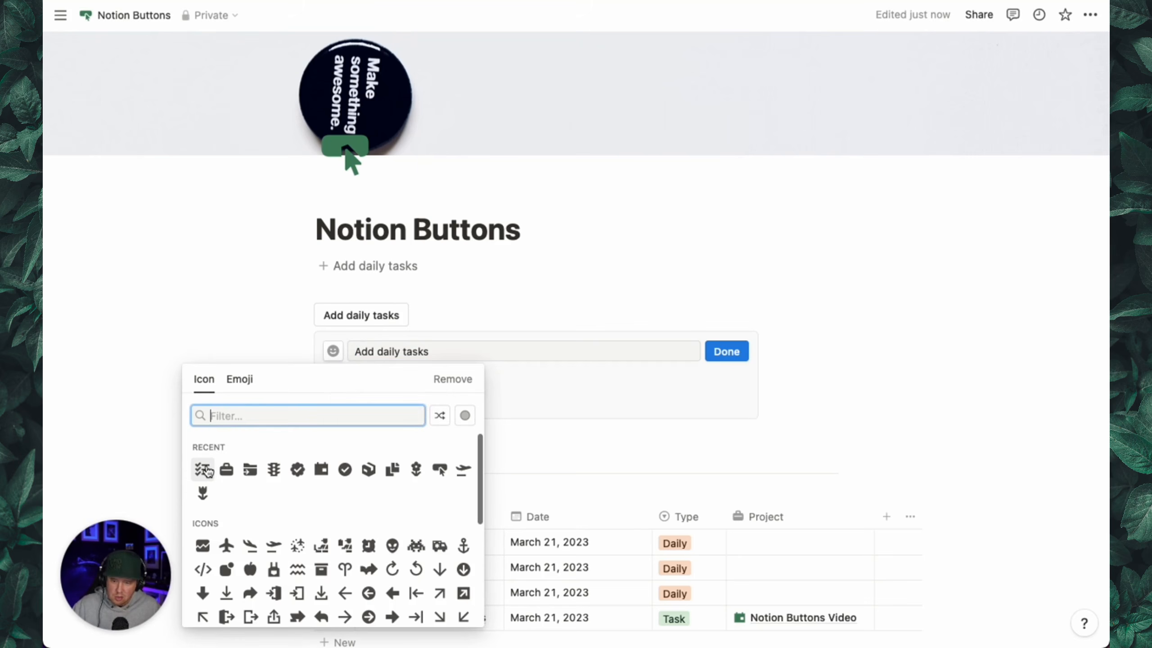
mouse_move(208, 471)
click(152, 493)
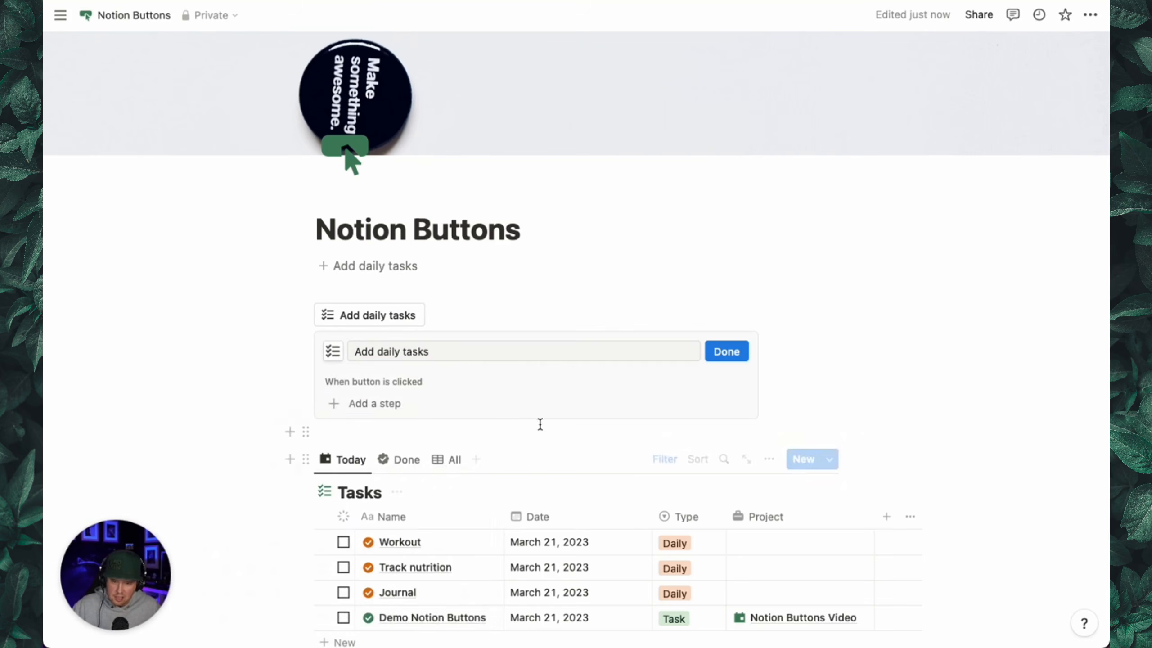
Add an Insert blocks action to the button containing the to-do items "Workout" and "Hydrate"
click(399, 403)
click(401, 428)
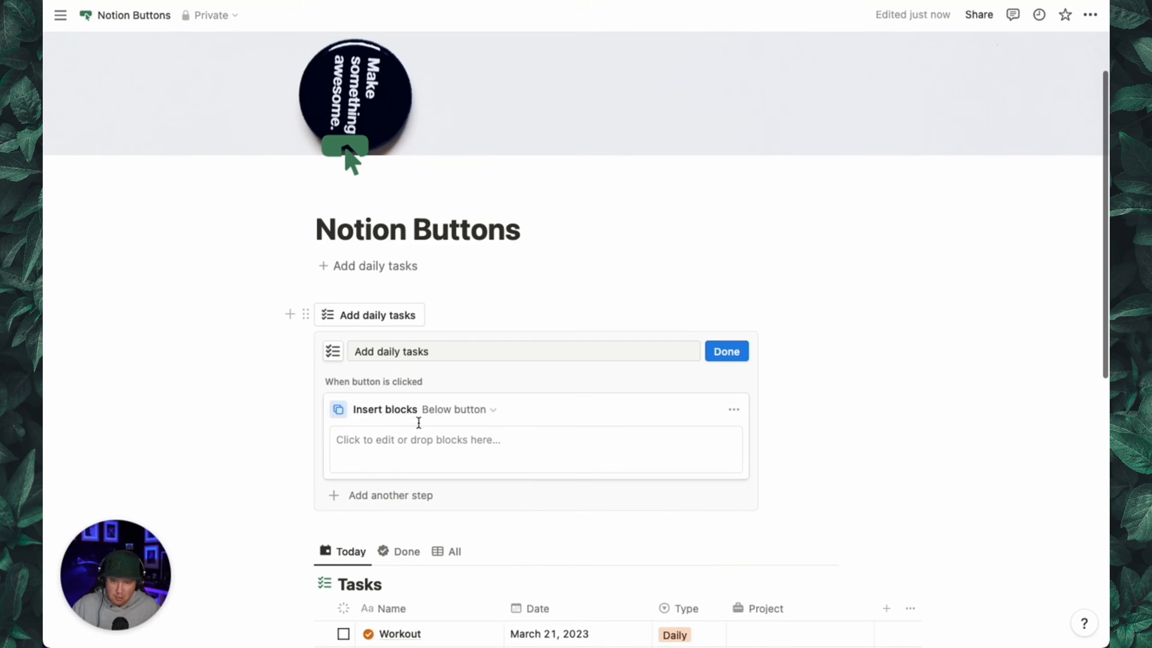
click(443, 447)
text([])
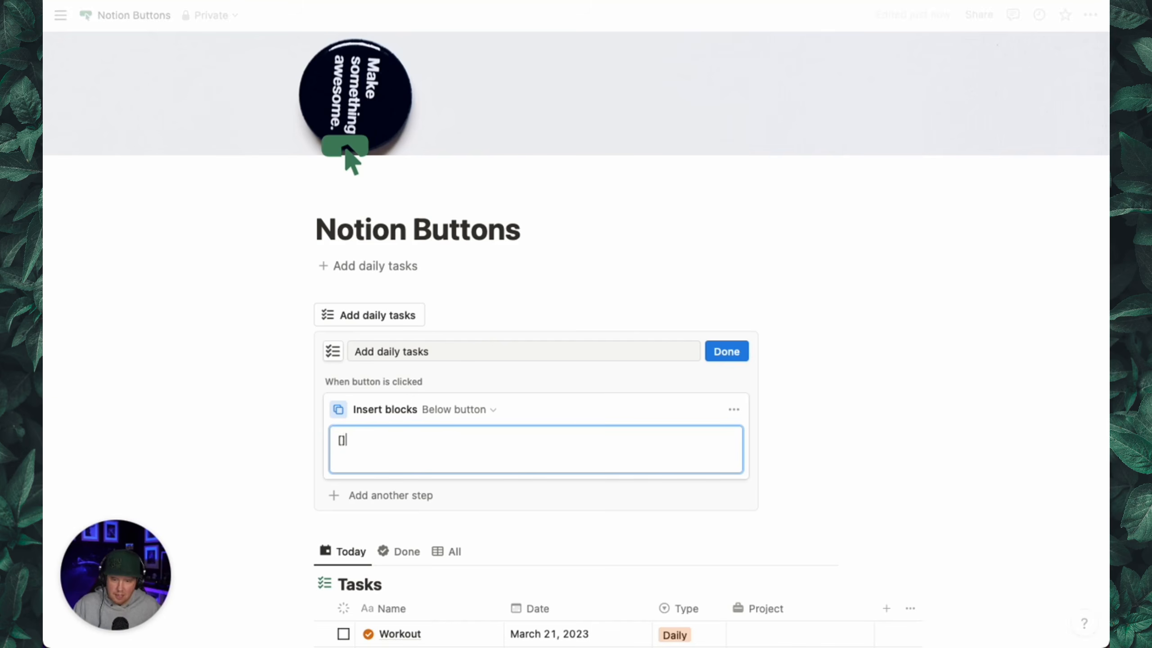
text(Work)
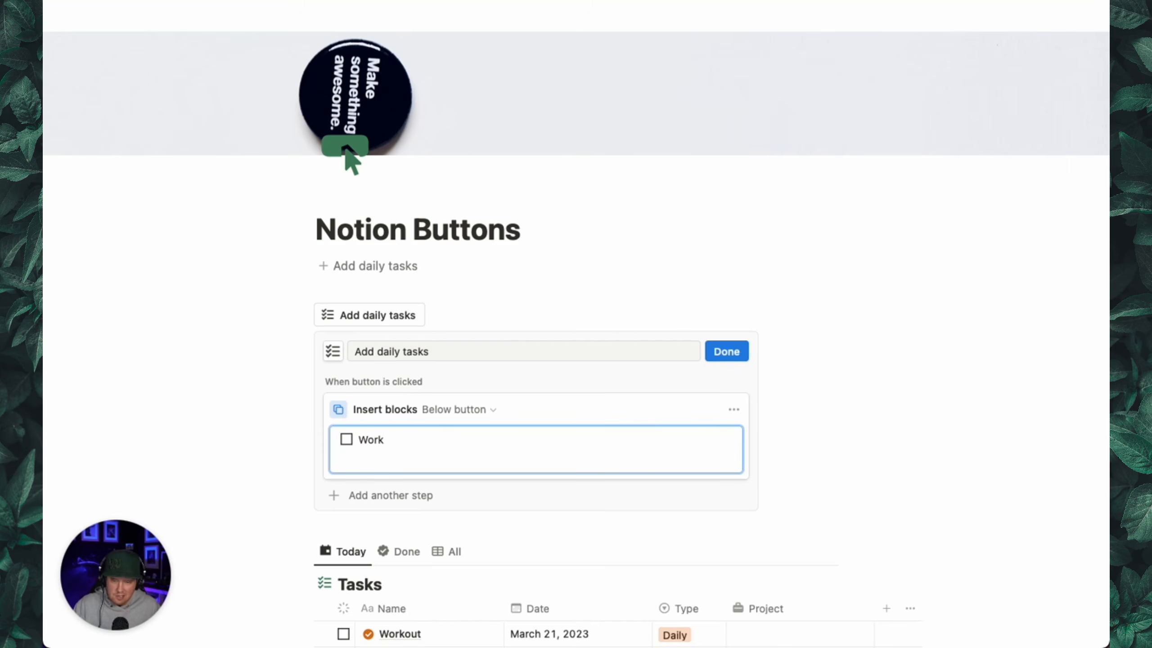
text(out)
key(Return)
text(Hydrate)
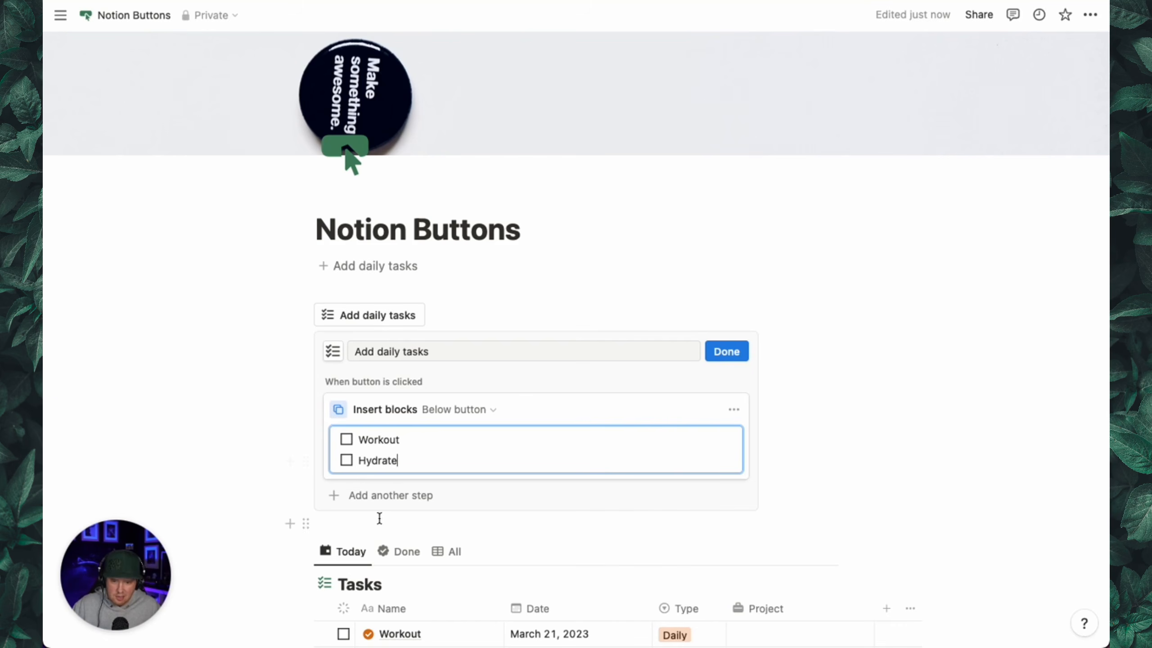
Add a second Insert blocks action placed above the button, containing the to-do item "Tracking"
click(391, 496)
click(392, 522)
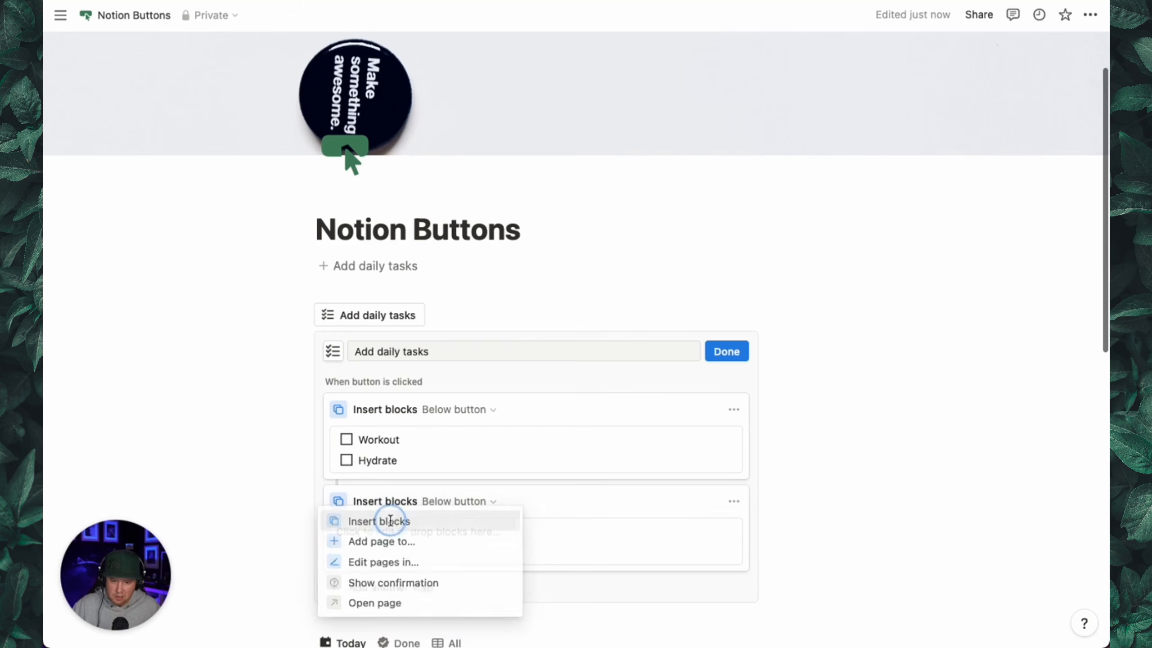
click(472, 502)
click(470, 537)
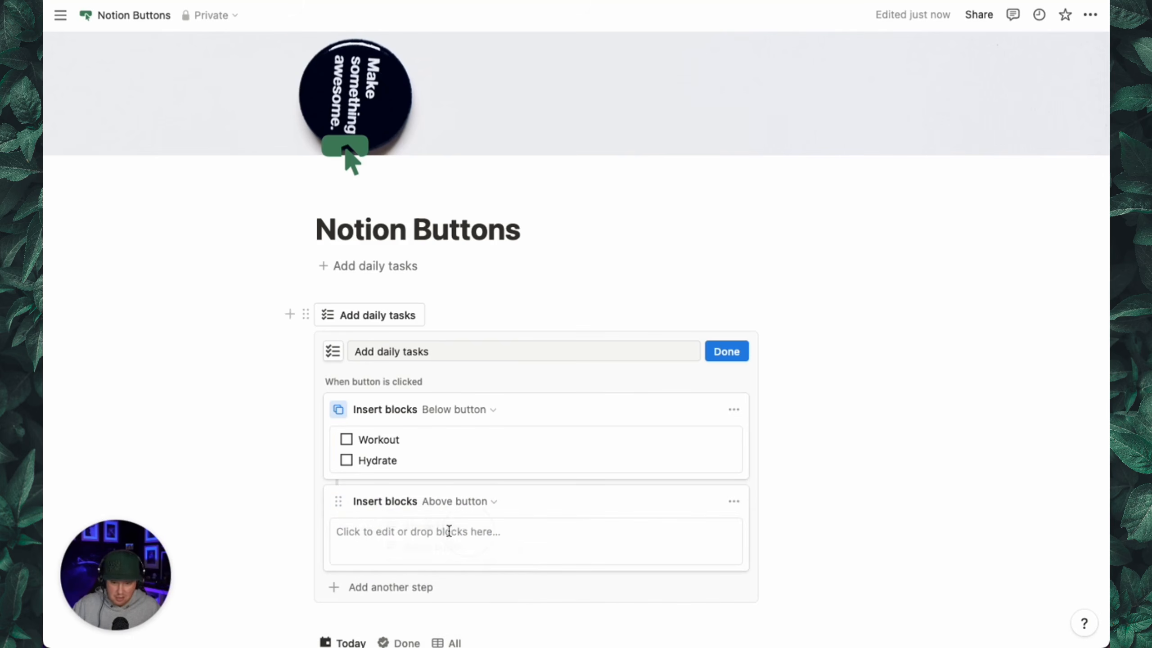
click(399, 532)
click(451, 500)
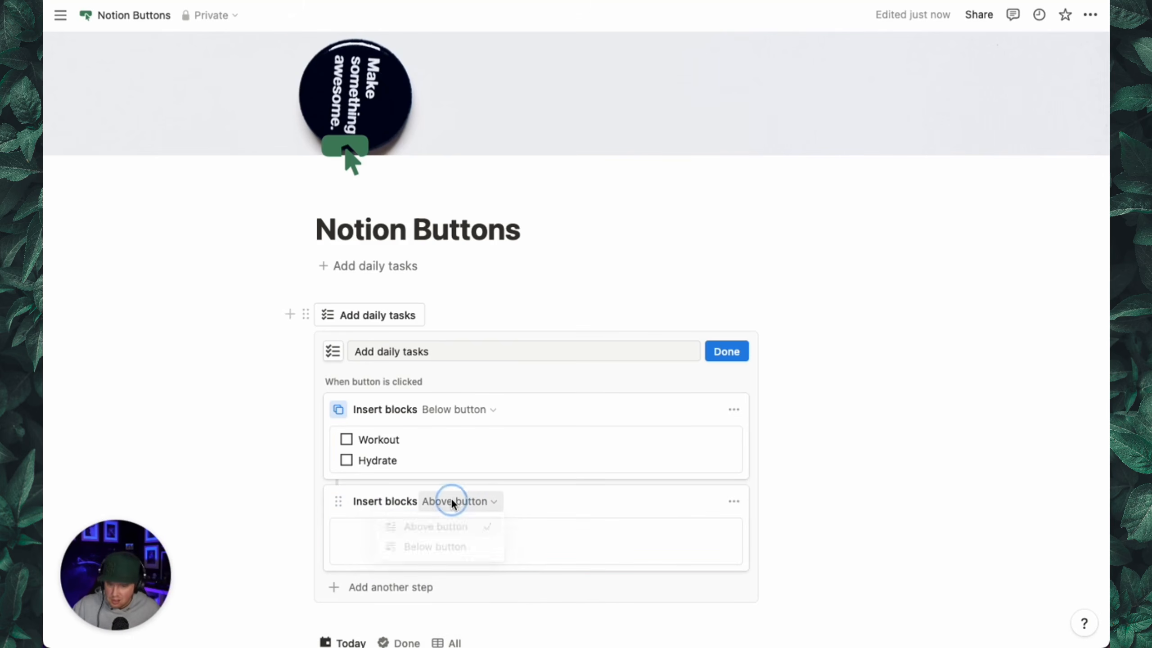
click(452, 501)
click(370, 526)
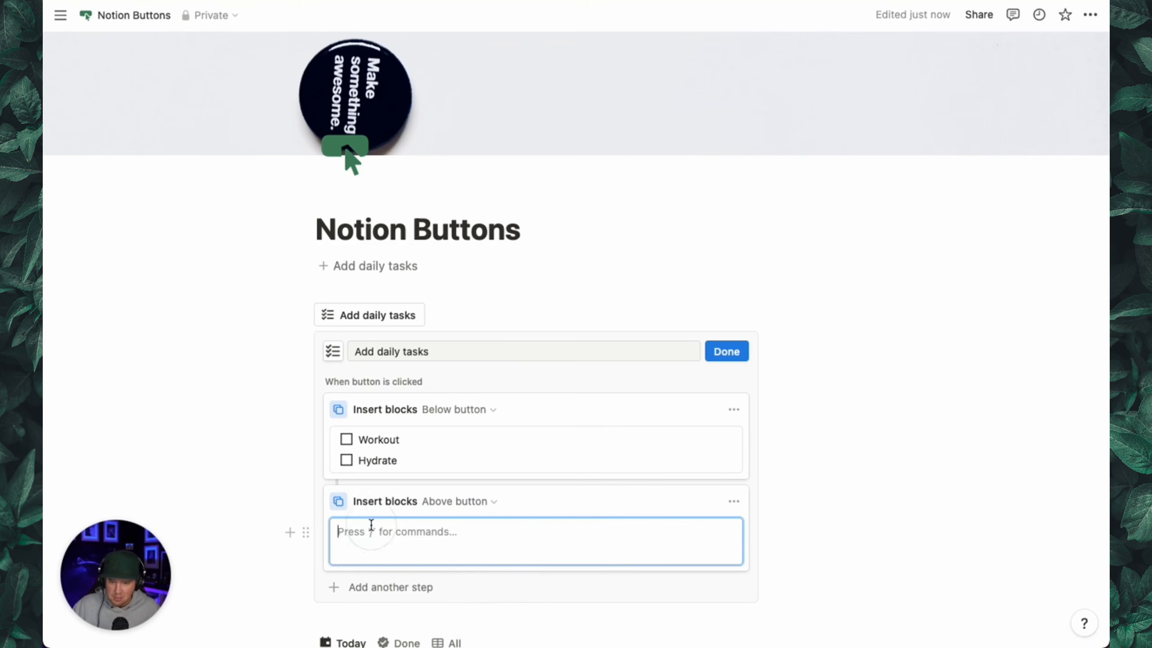
text([])
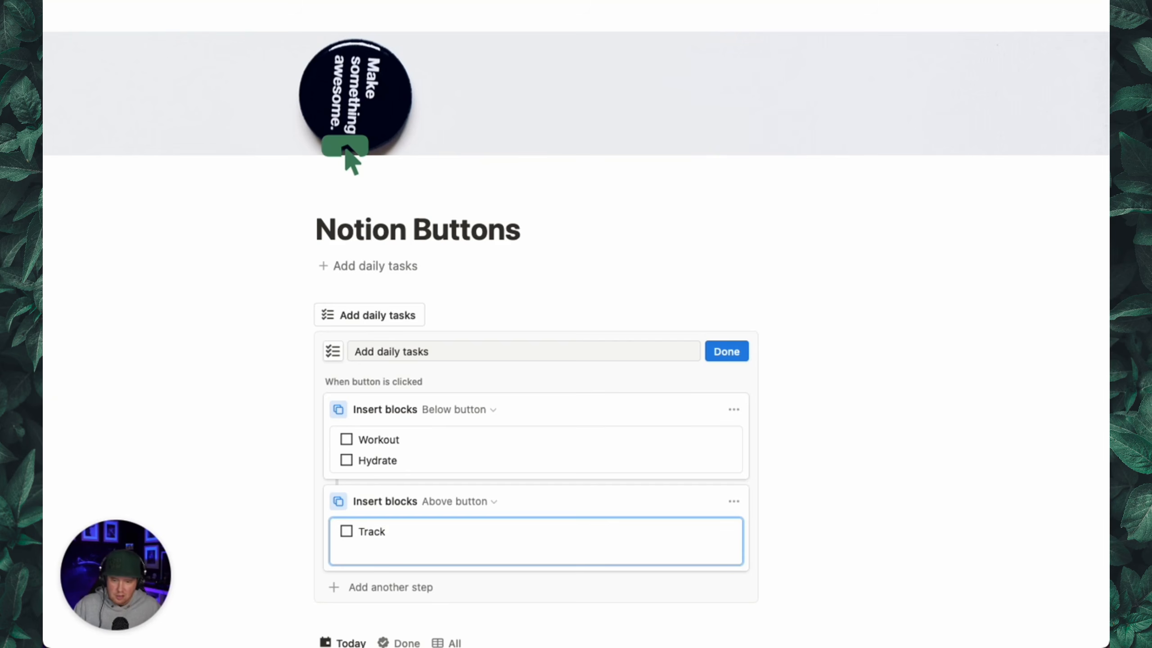
Move the Workout and Hydrate action below the Tracking action and finish editing the button
click(734, 410)
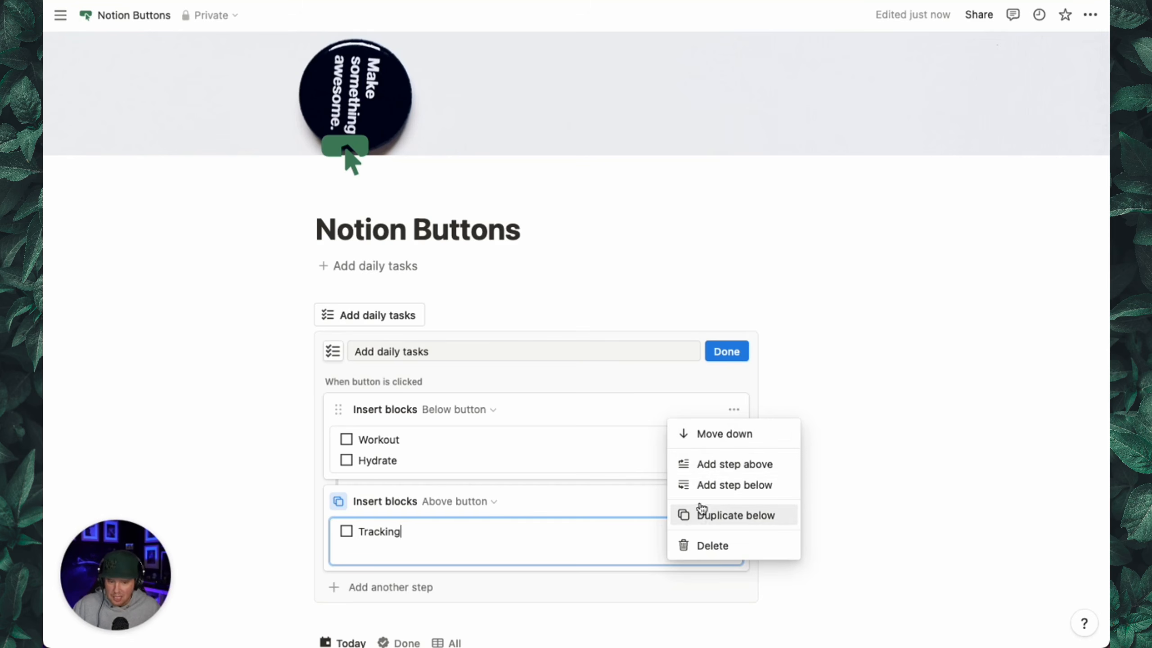
click(724, 435)
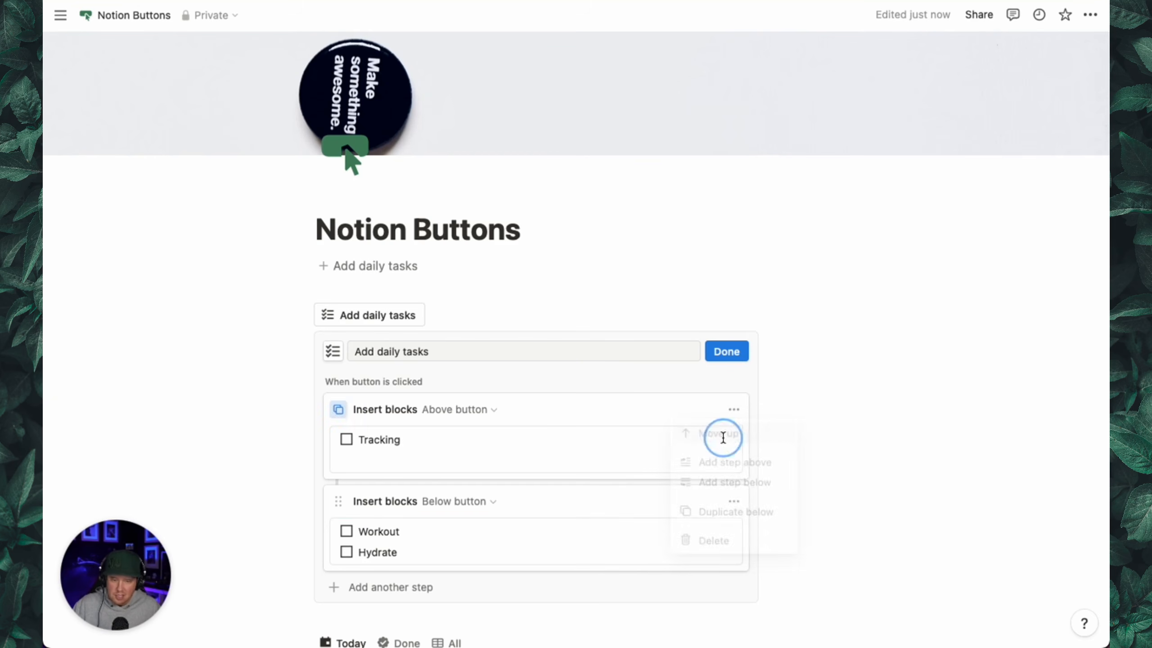
click(725, 354)
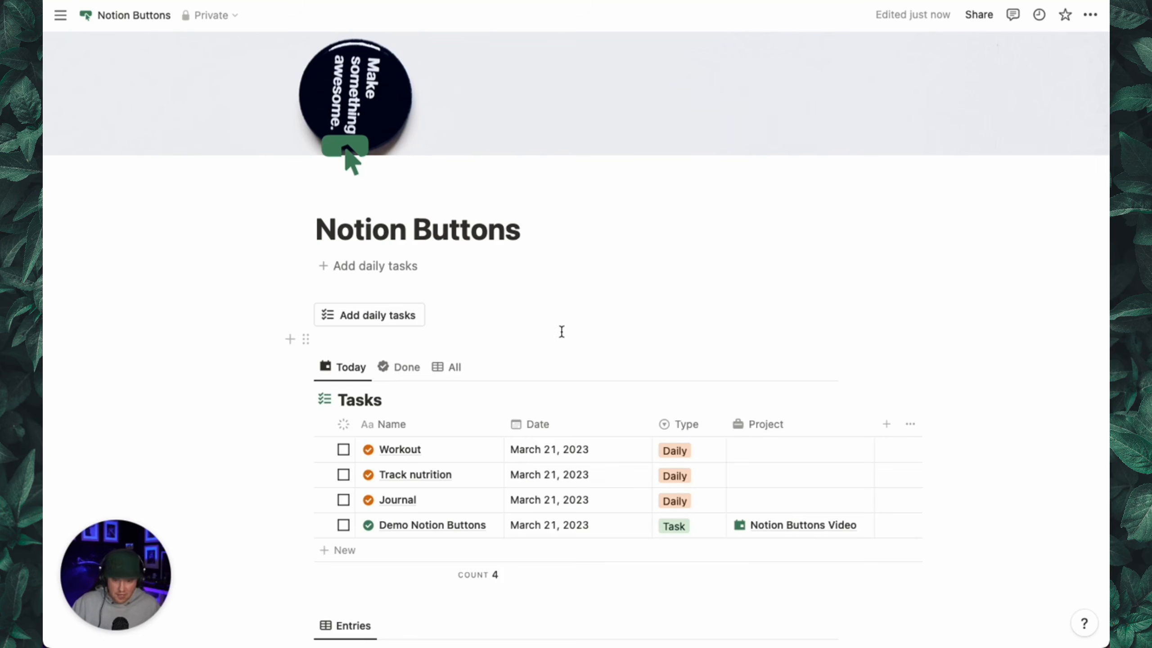
Test the checklist-icon "Add daily tasks" button twice, undoing the inserted to-do items after each run
click(403, 327)
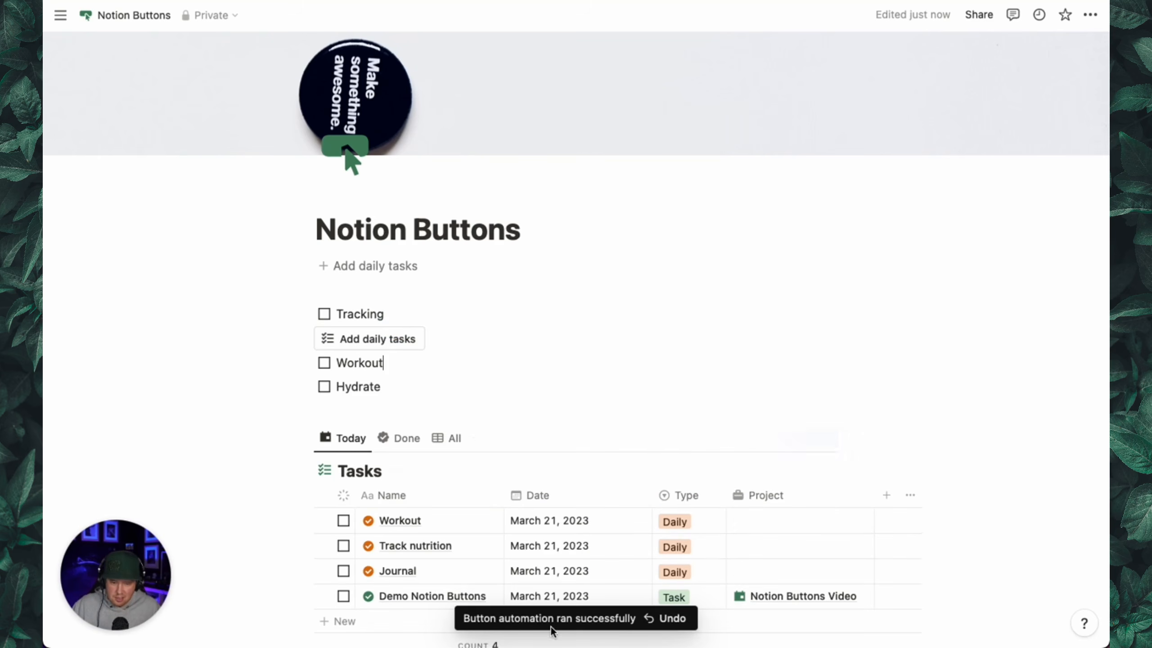
click(662, 624)
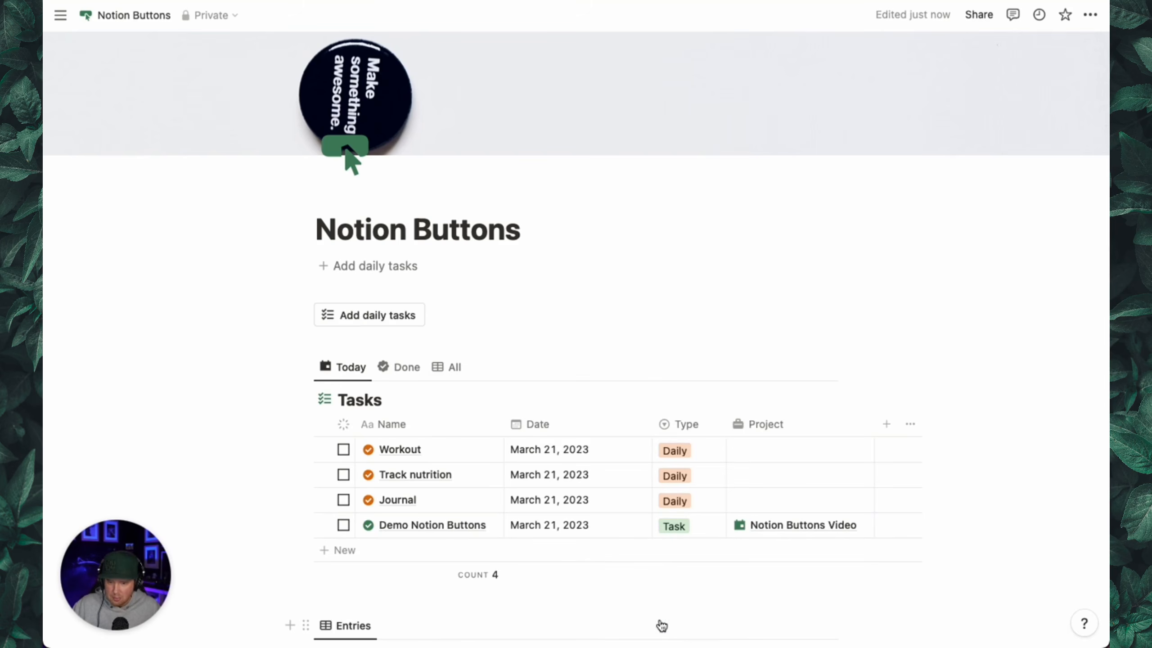
click(404, 323)
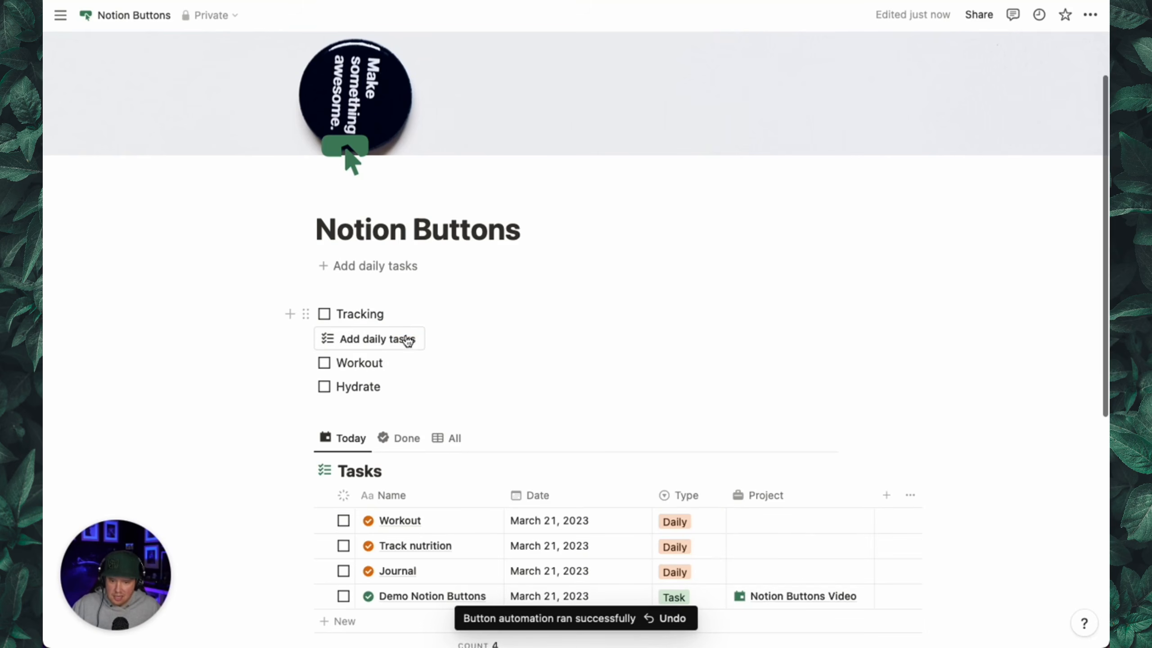
click(397, 369)
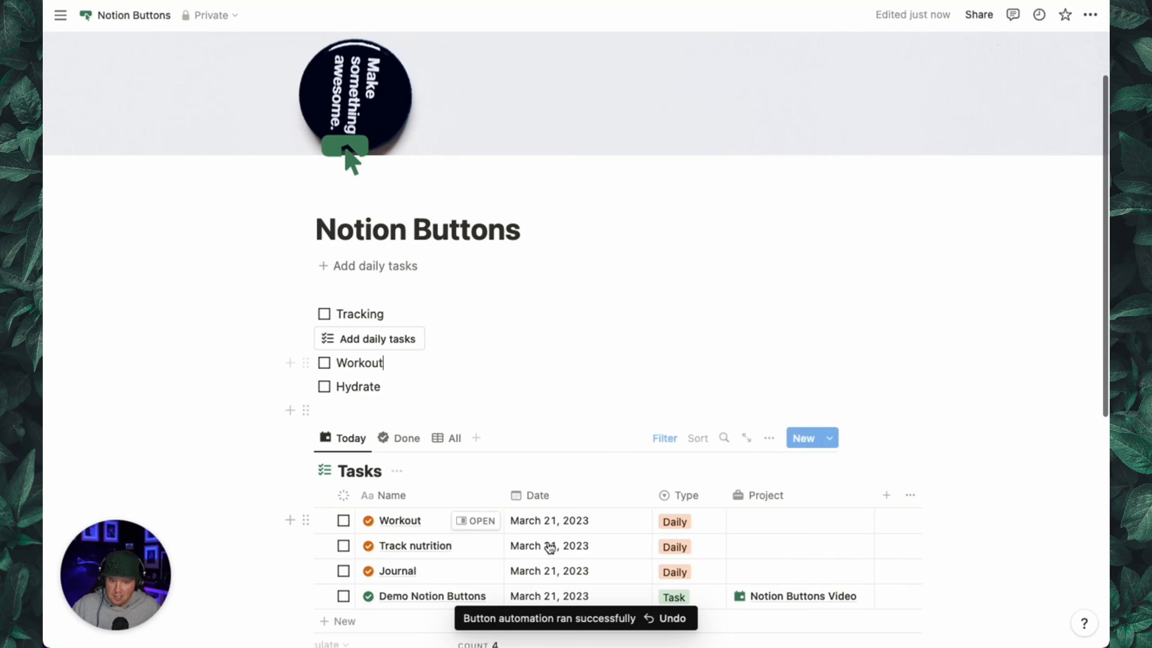
key(super+z)
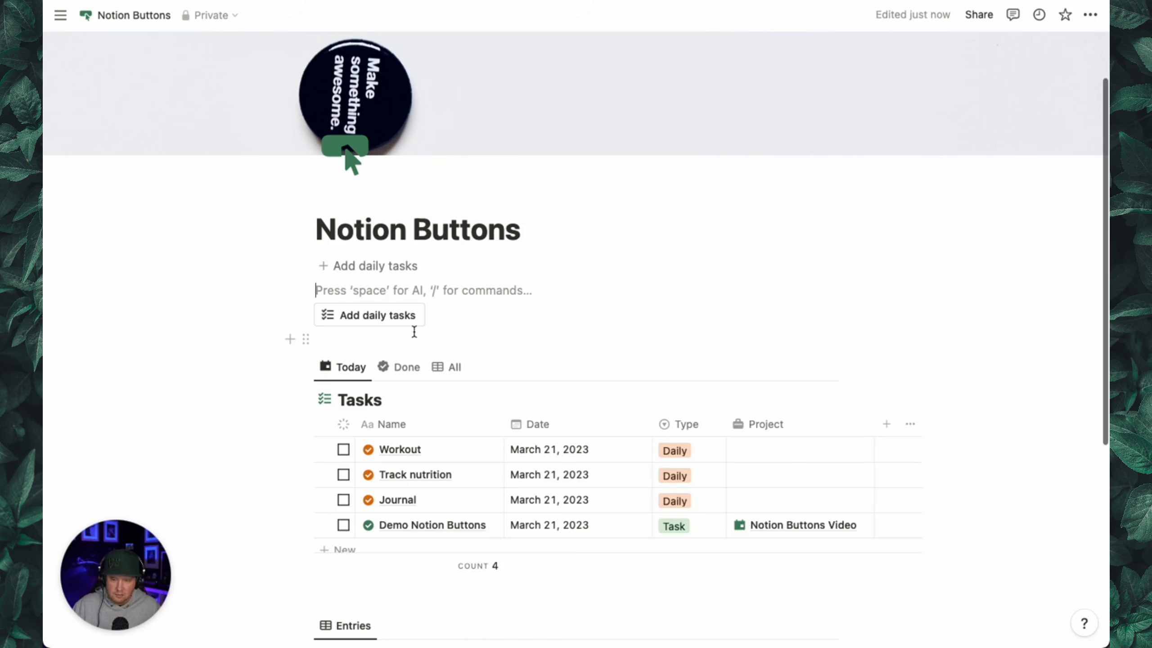
Insert another button block below the "Add daily tasks" button, leaving an empty line between them
click(354, 339)
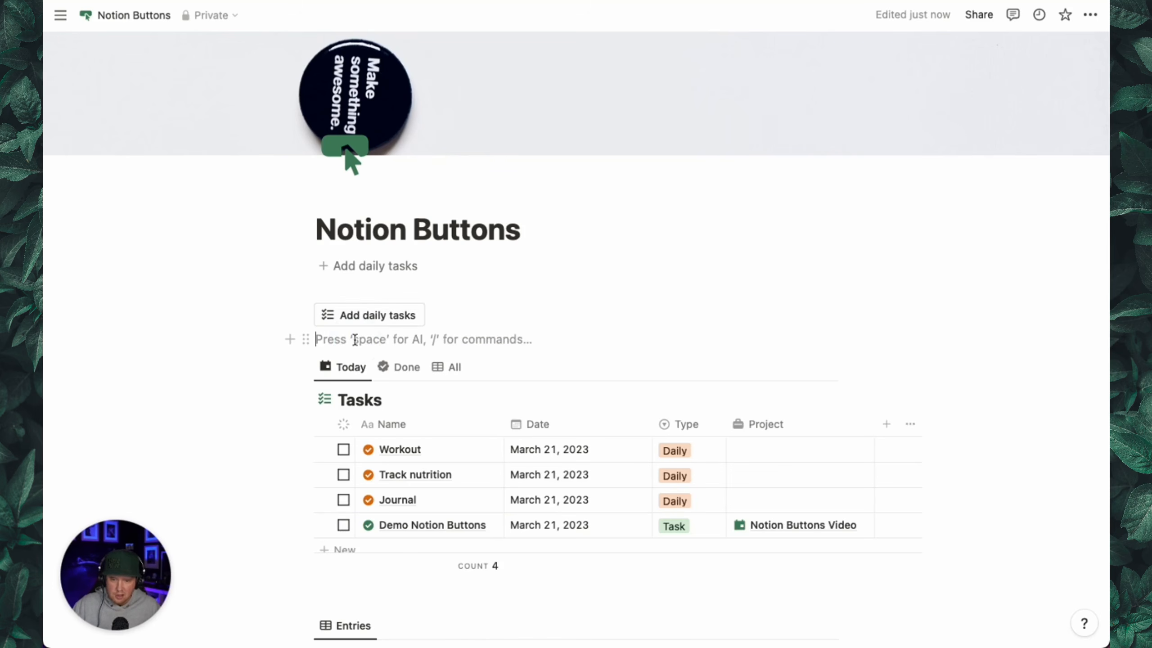
key(Return)
key(Up)
key(Return)
text(/)
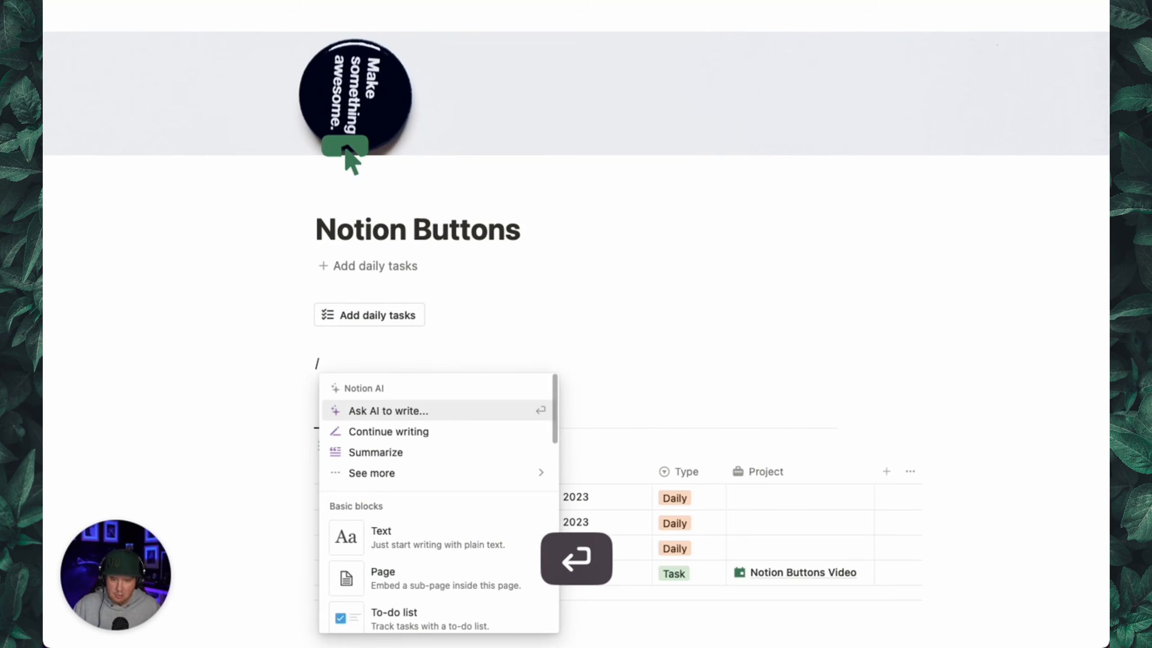
text(but)
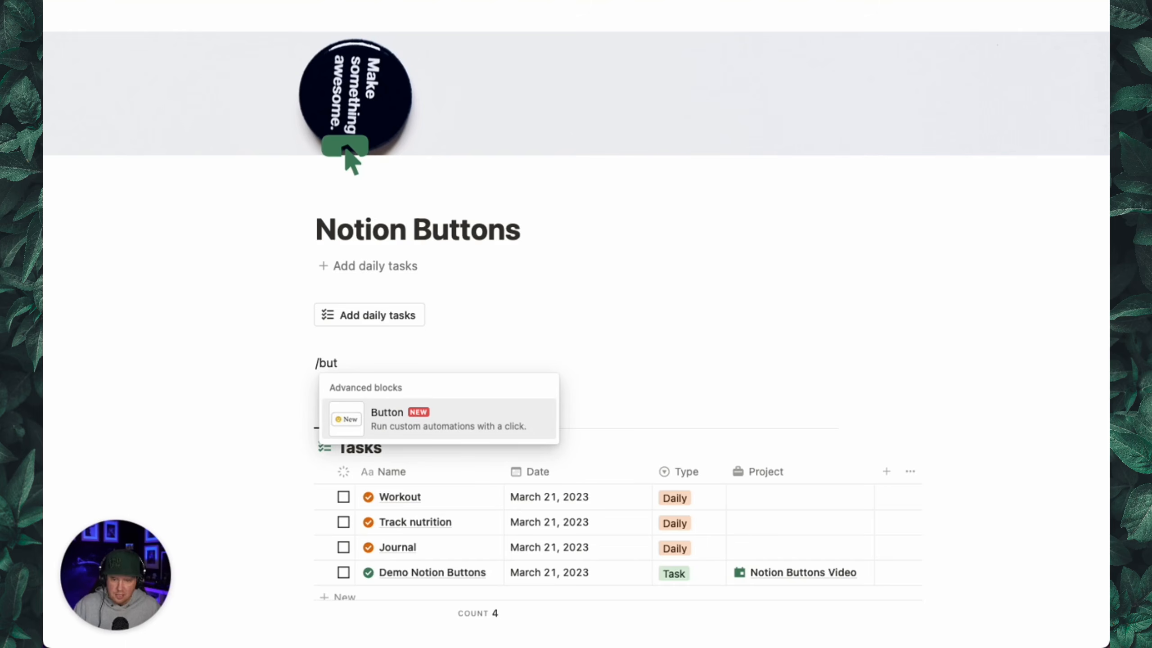
click(379, 413)
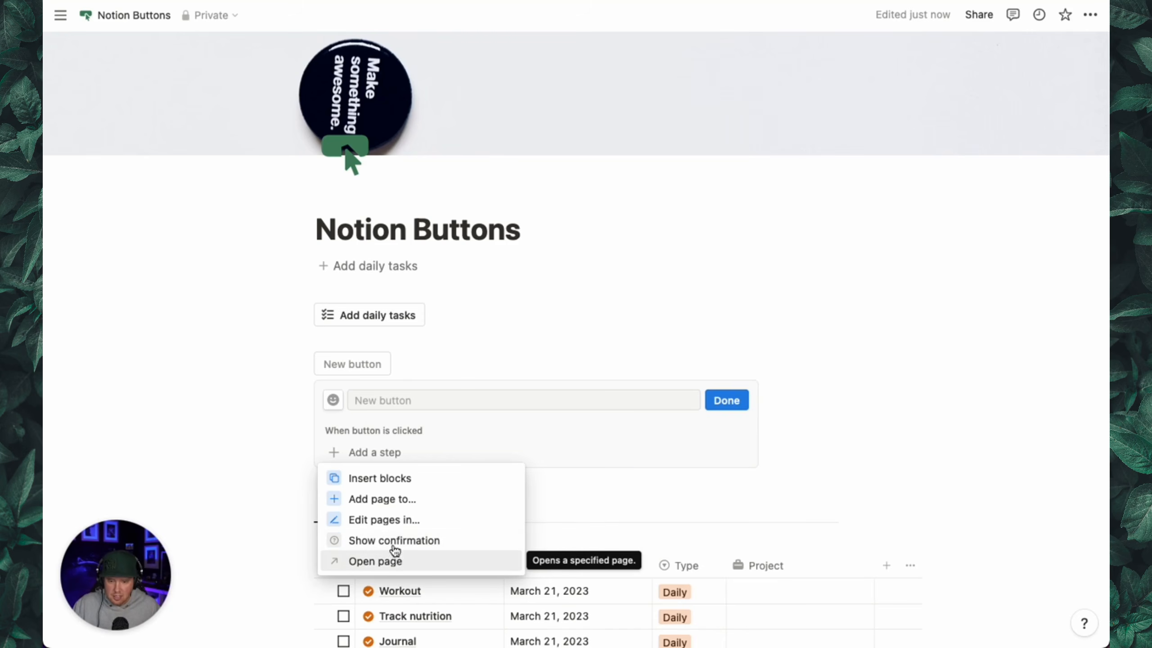
Add an action to the new button that adds a page named "Task" to the Tasks database
click(401, 501)
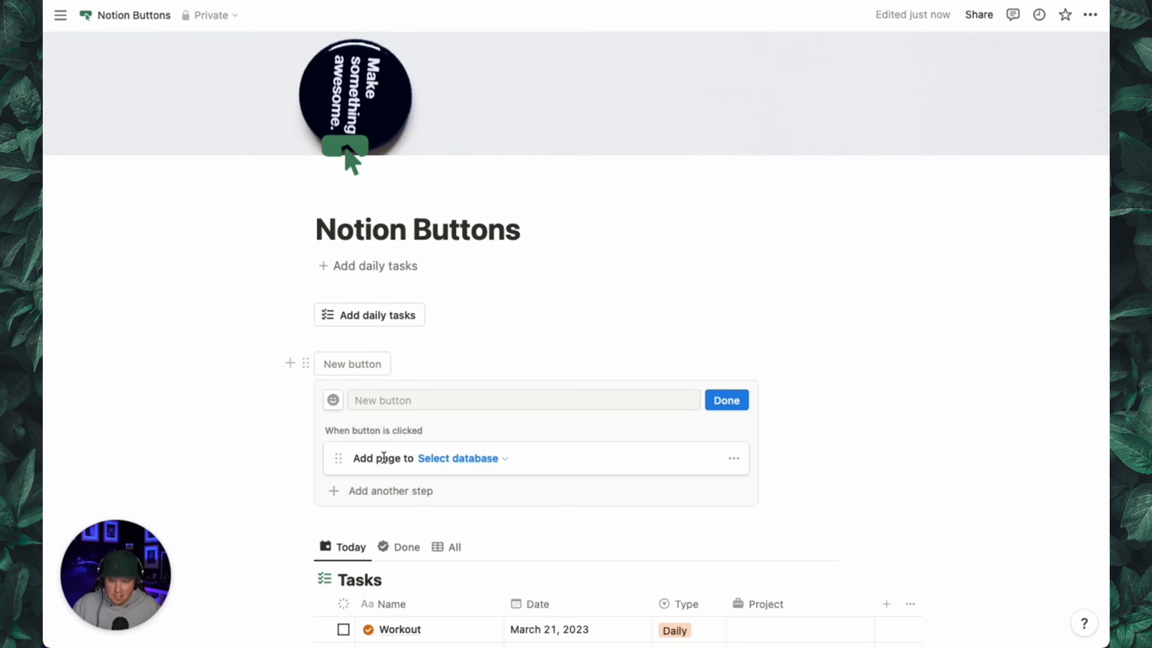
click(473, 460)
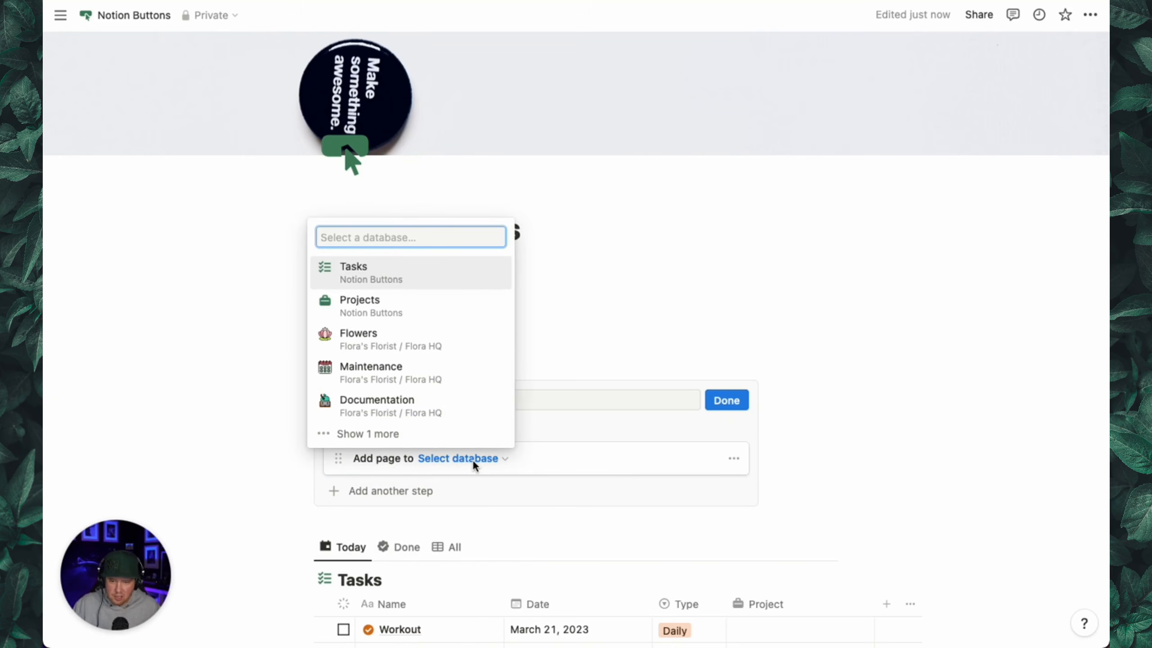
click(397, 279)
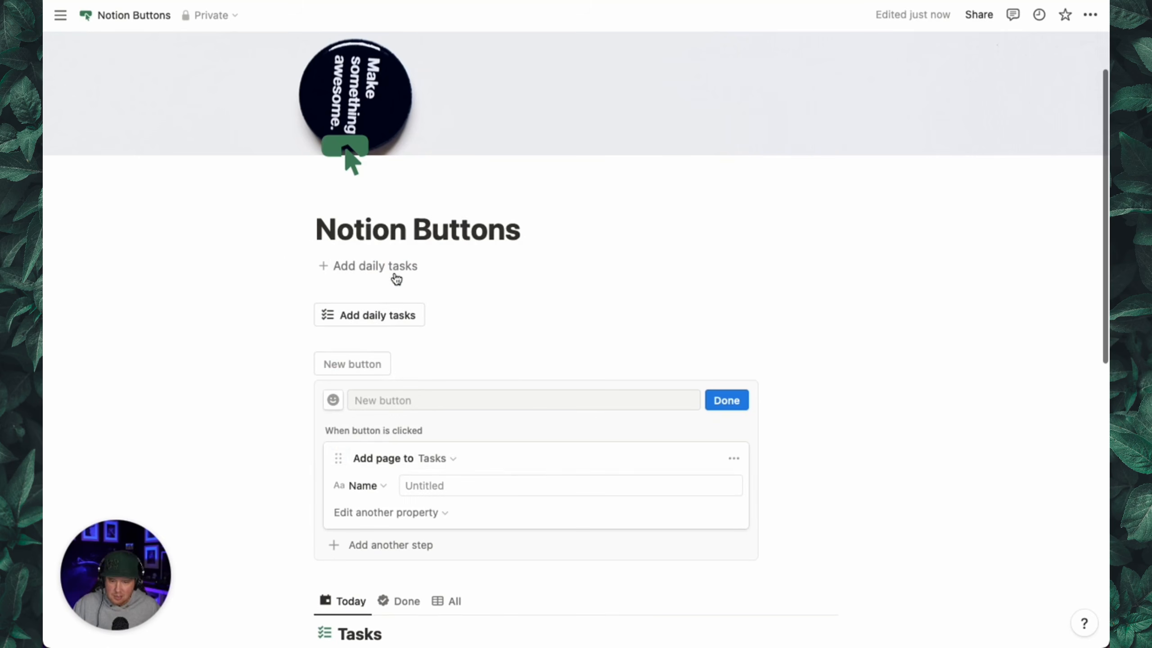
click(417, 487)
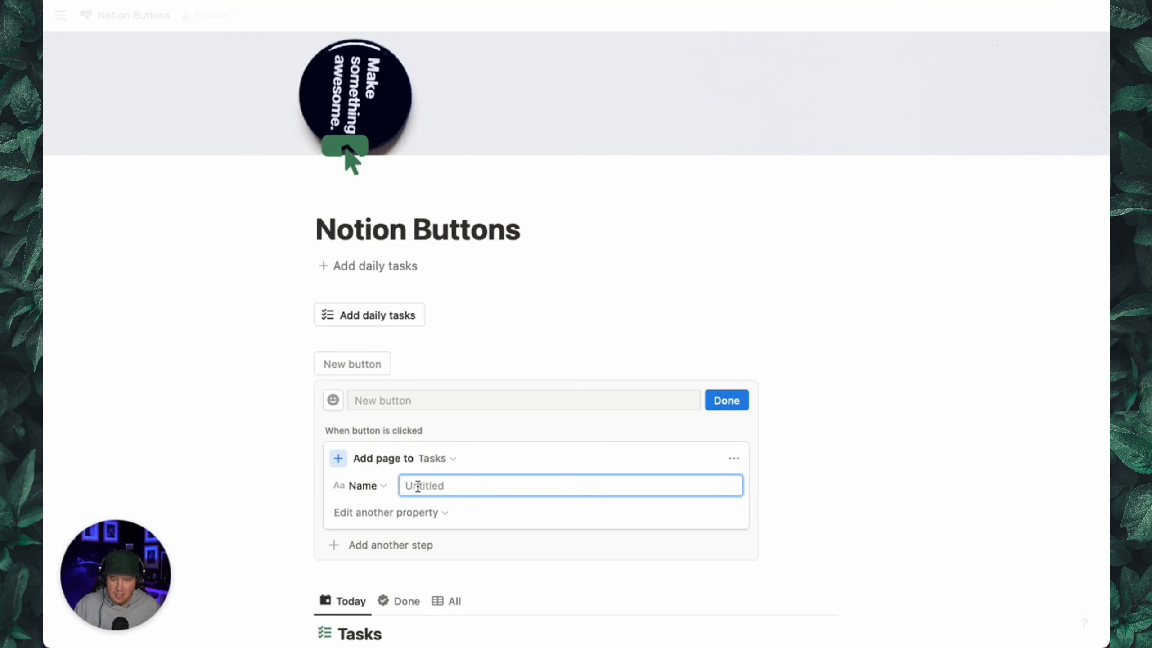
text(Task)
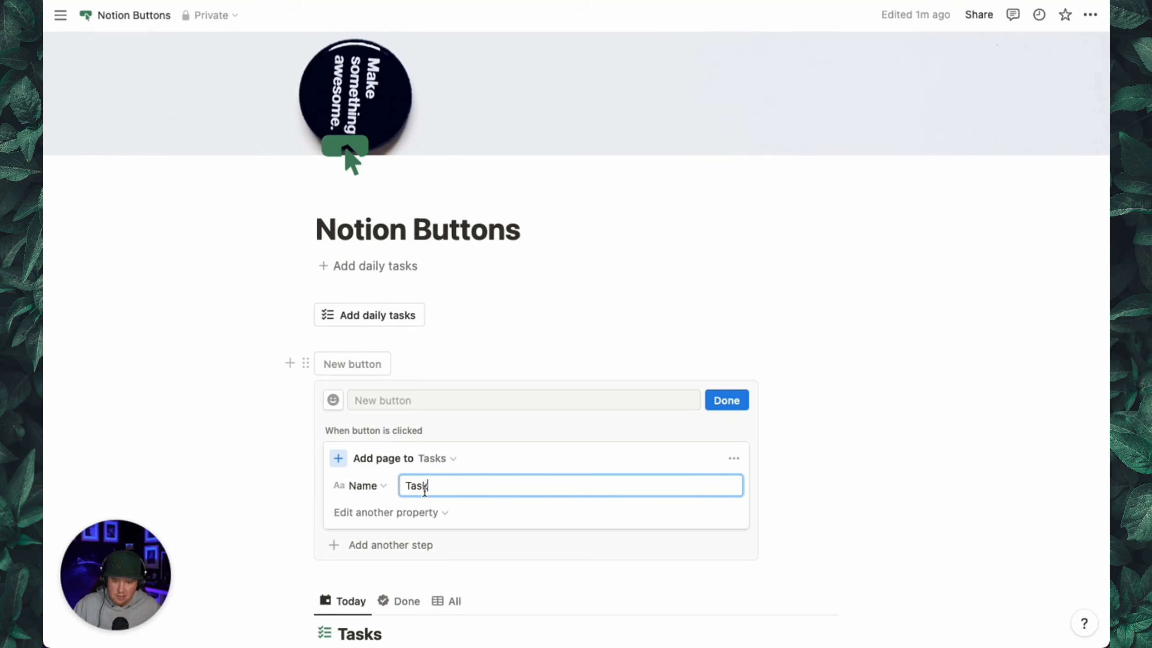
Preset the added page's Assignee to the person who clicked the button and its Date to Today
click(403, 512)
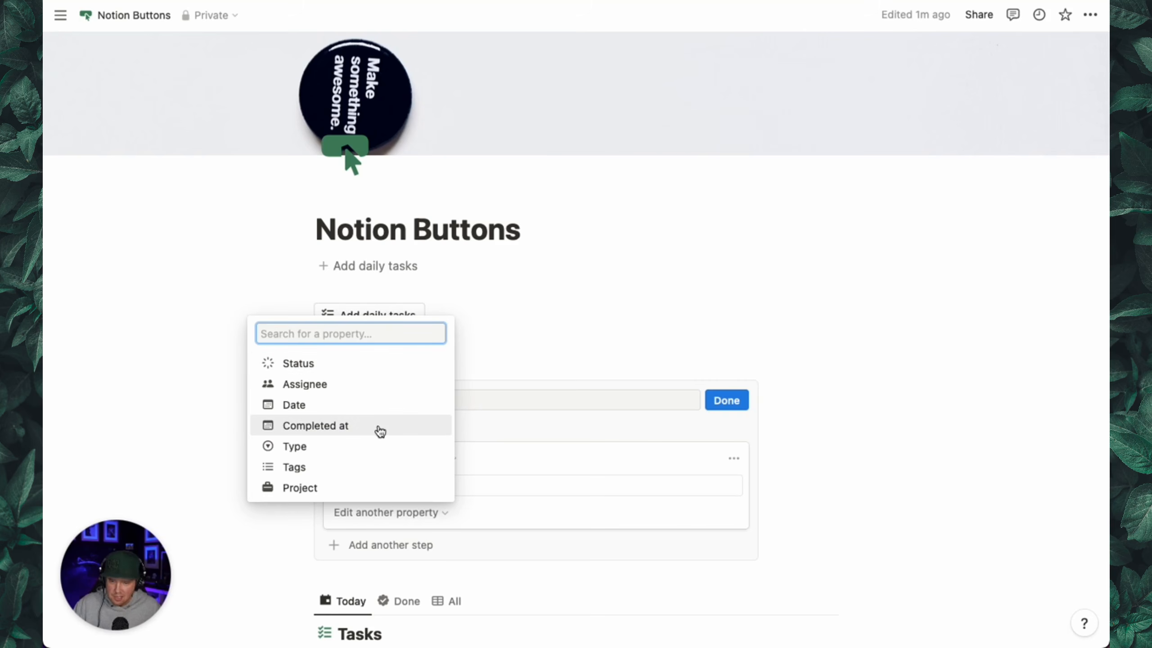
click(375, 393)
click(466, 508)
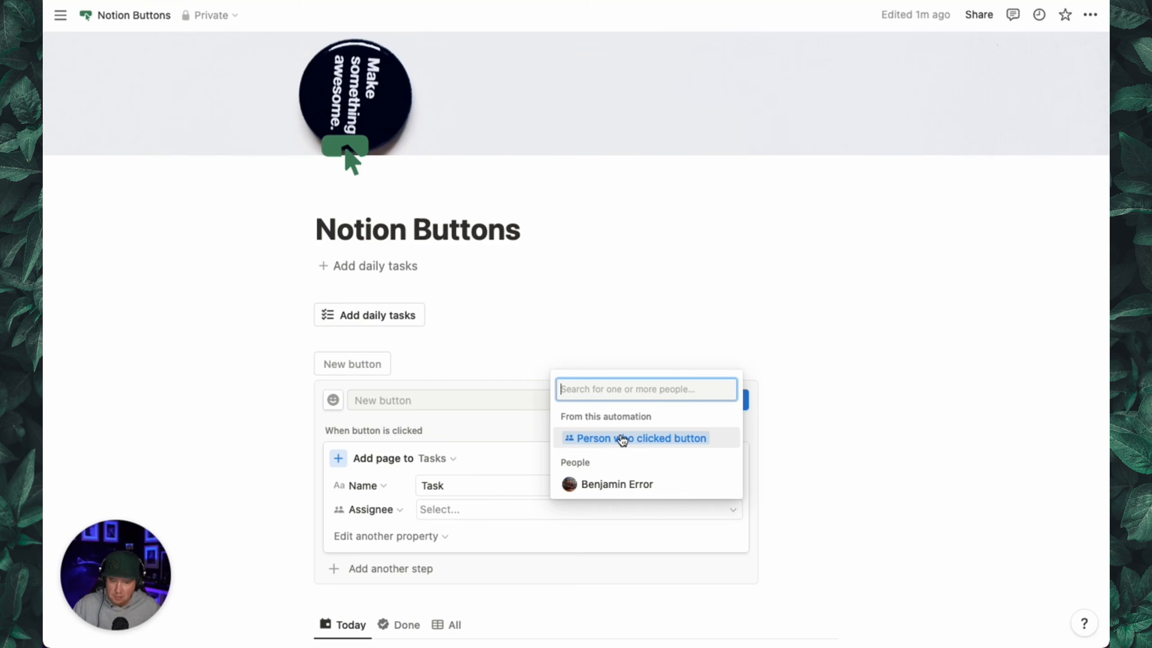
click(658, 443)
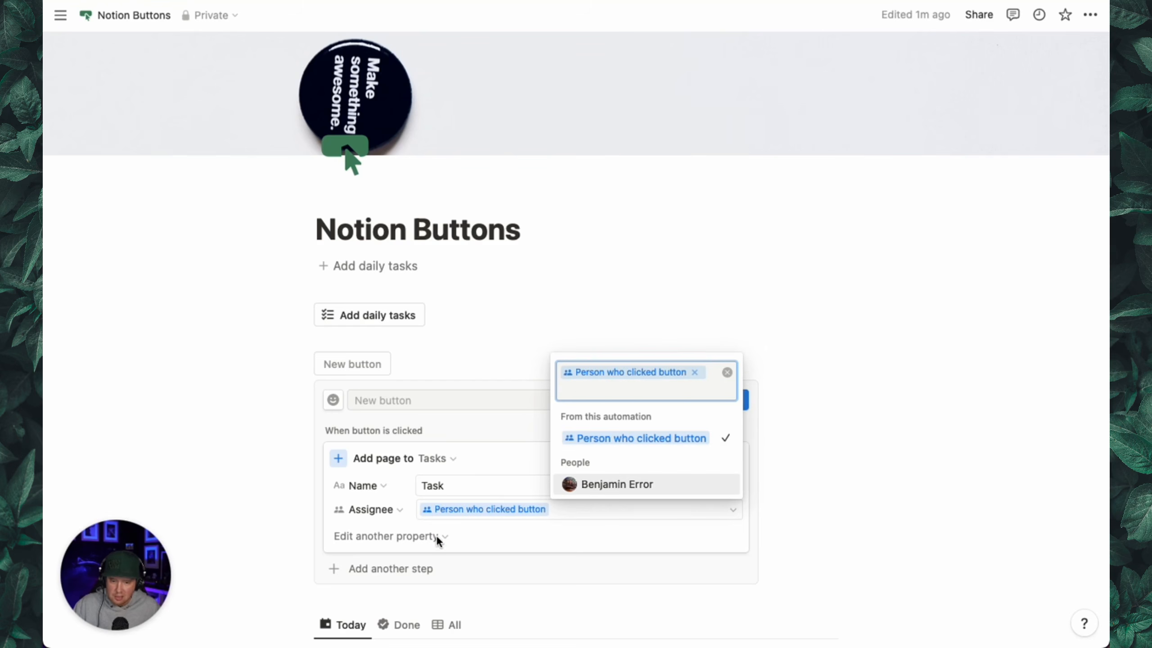
click(455, 537)
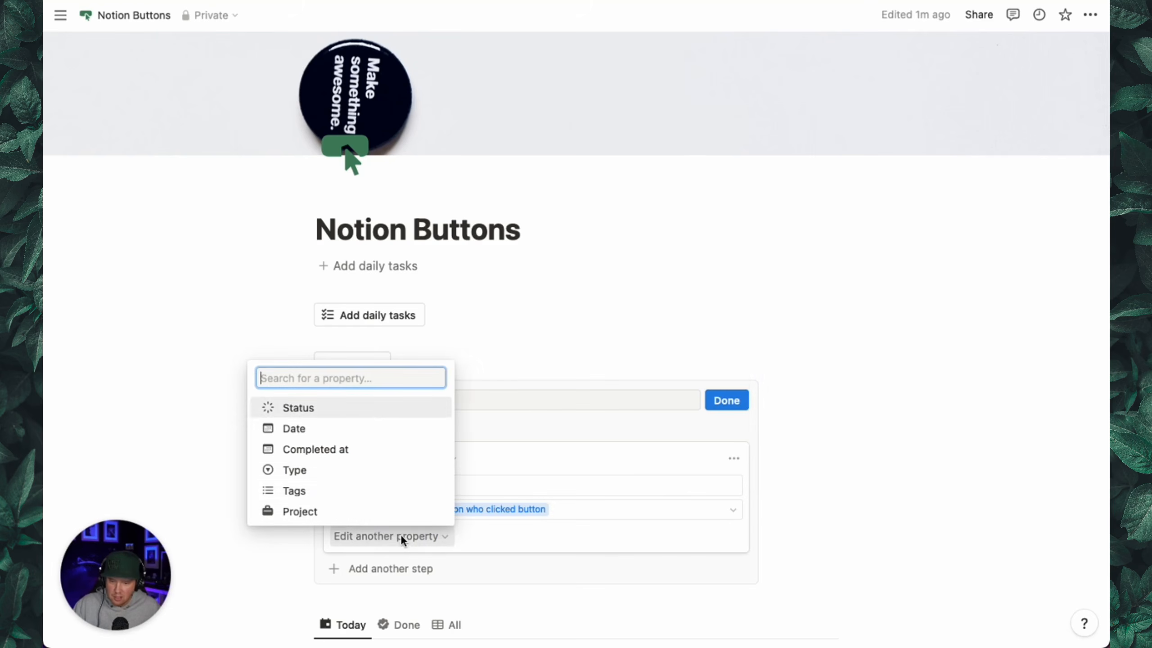
click(365, 433)
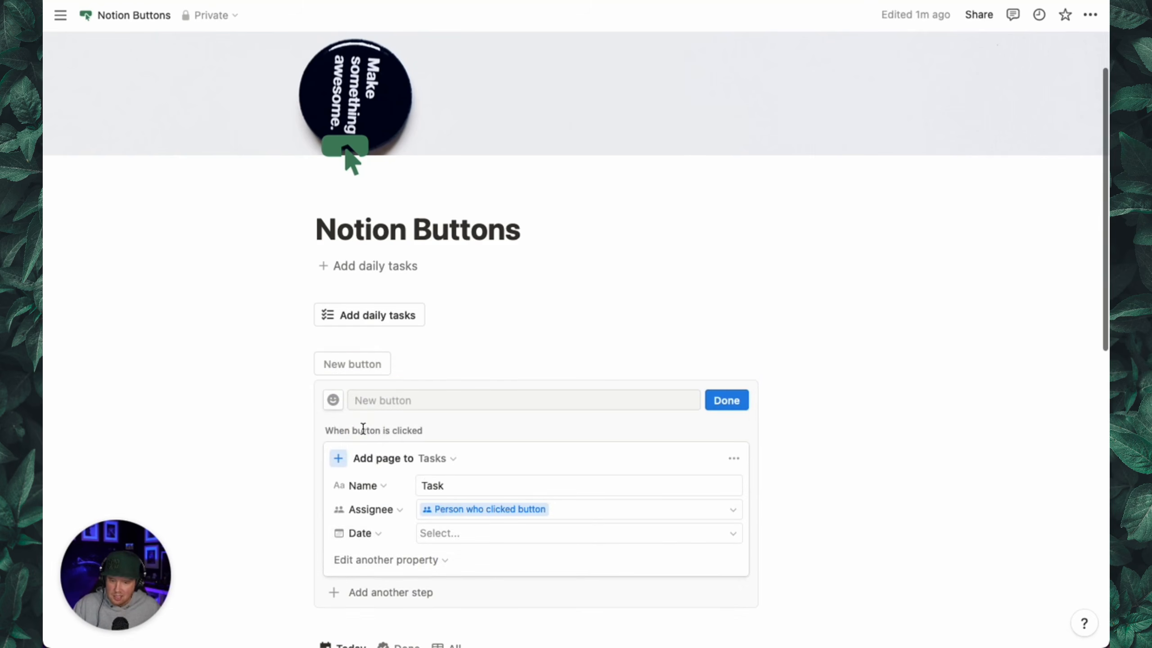
click(485, 533)
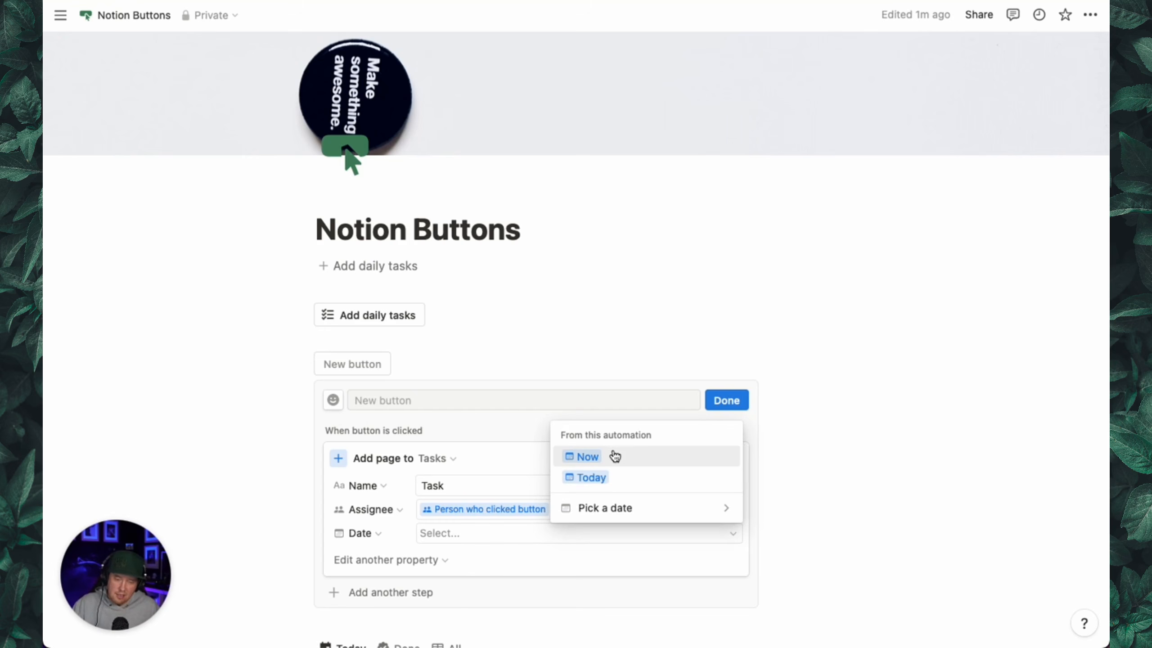
click(617, 477)
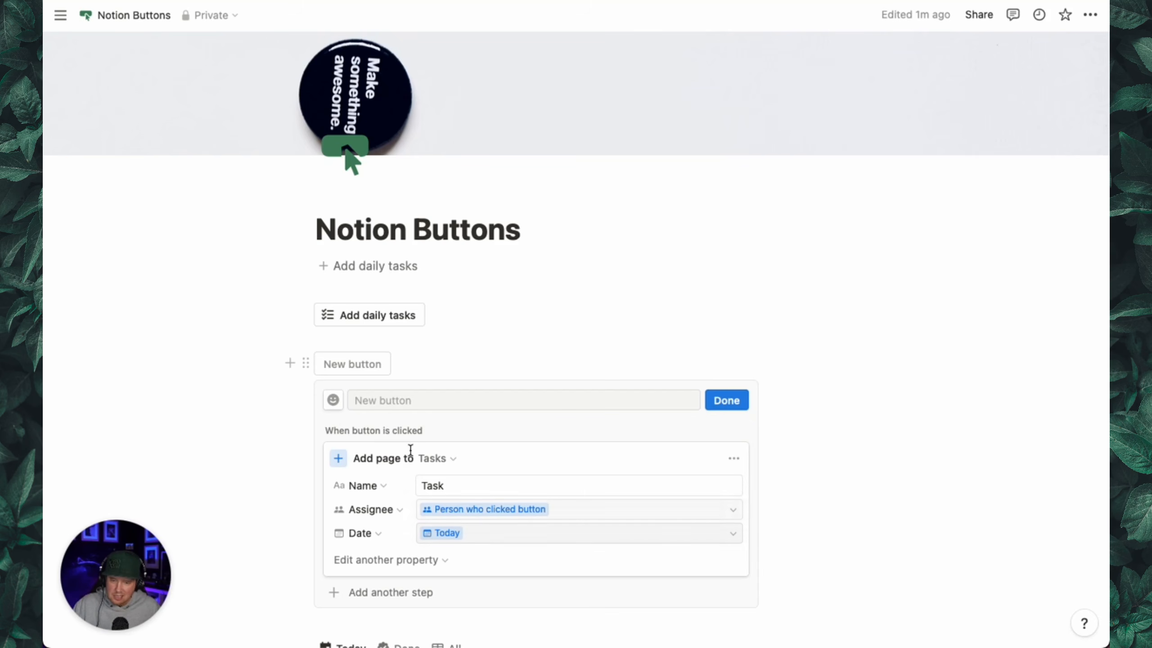
Name the button "Add a today task", give it the round checkmark icon, and finish editing it
click(386, 399)
text(Ad)
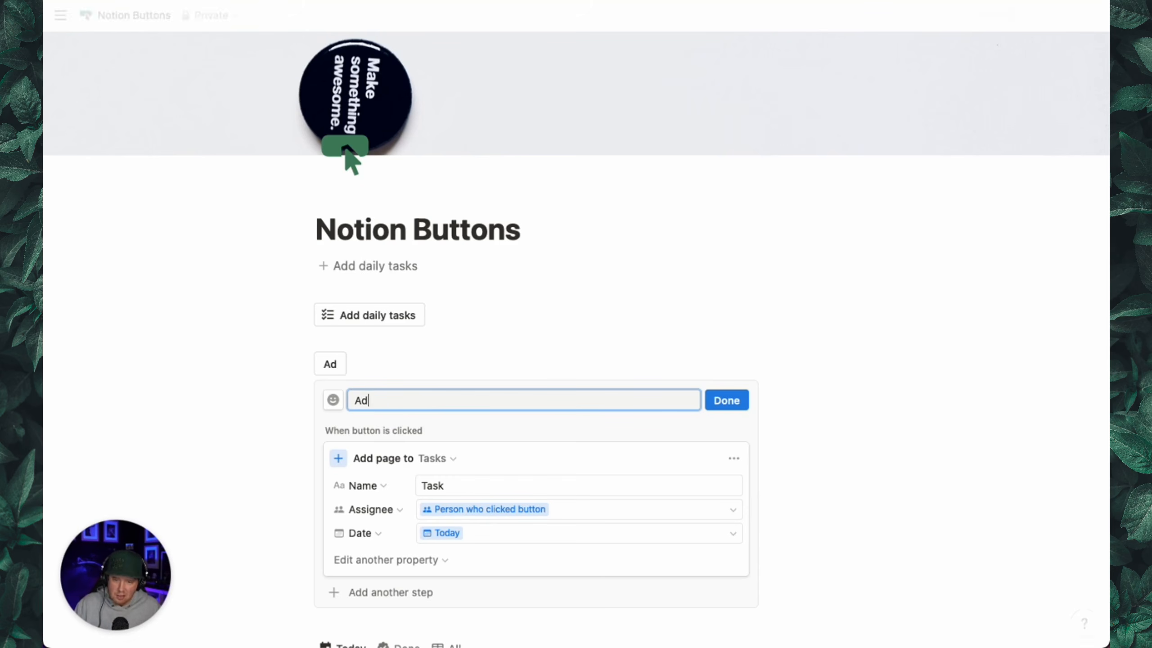
text(d a today task)
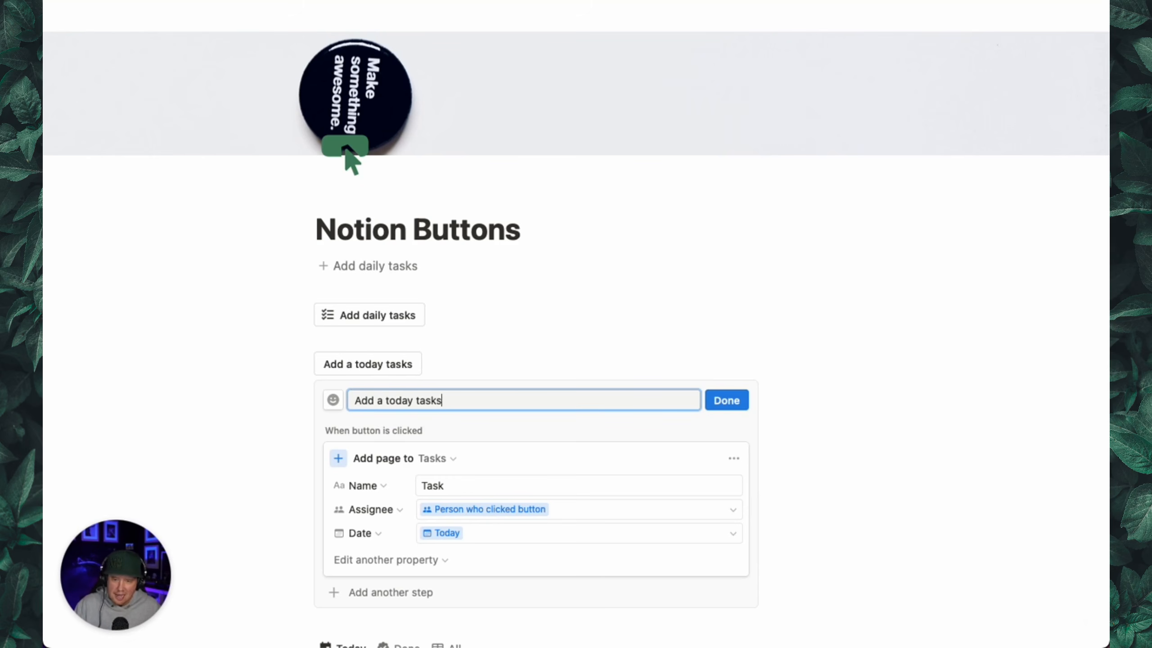
click(335, 400)
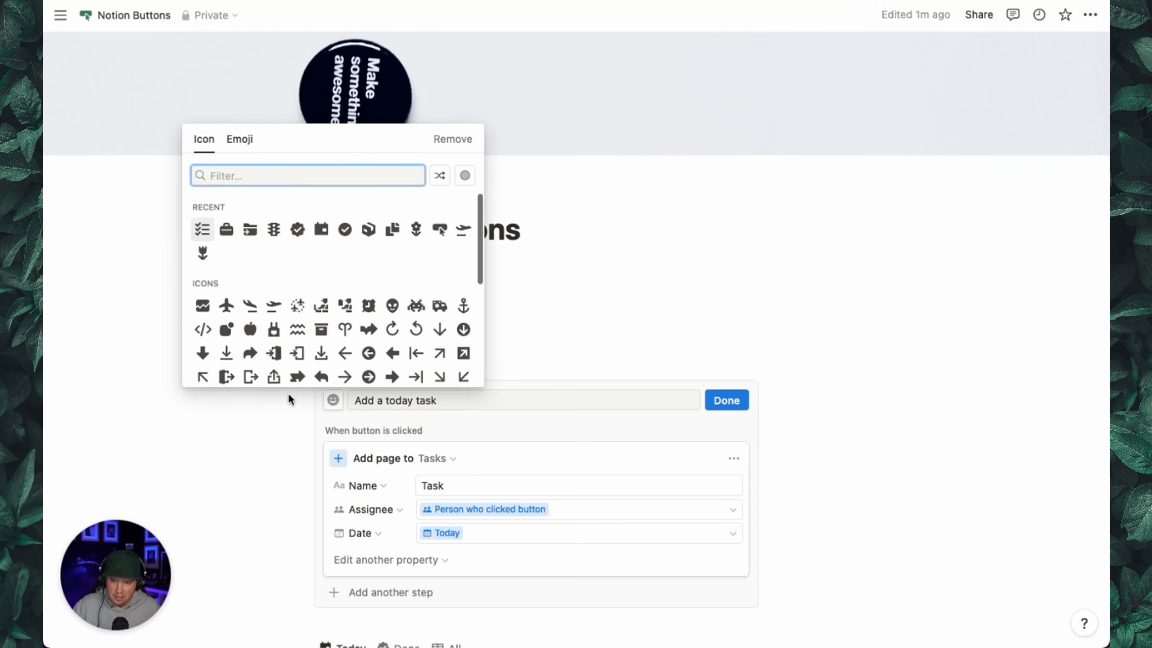
click(345, 229)
scroll(443, 395, down, 1)
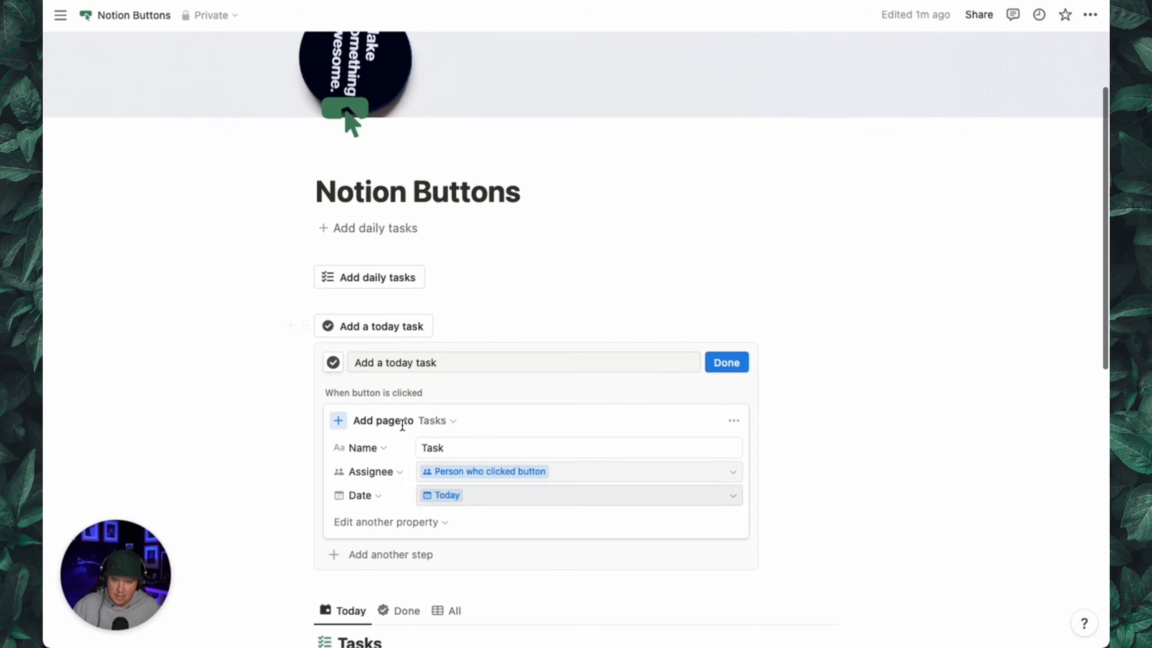
click(727, 363)
Test the "Add a today task" button and check the properties of the Task page it creates
scroll(610, 384, down, 1)
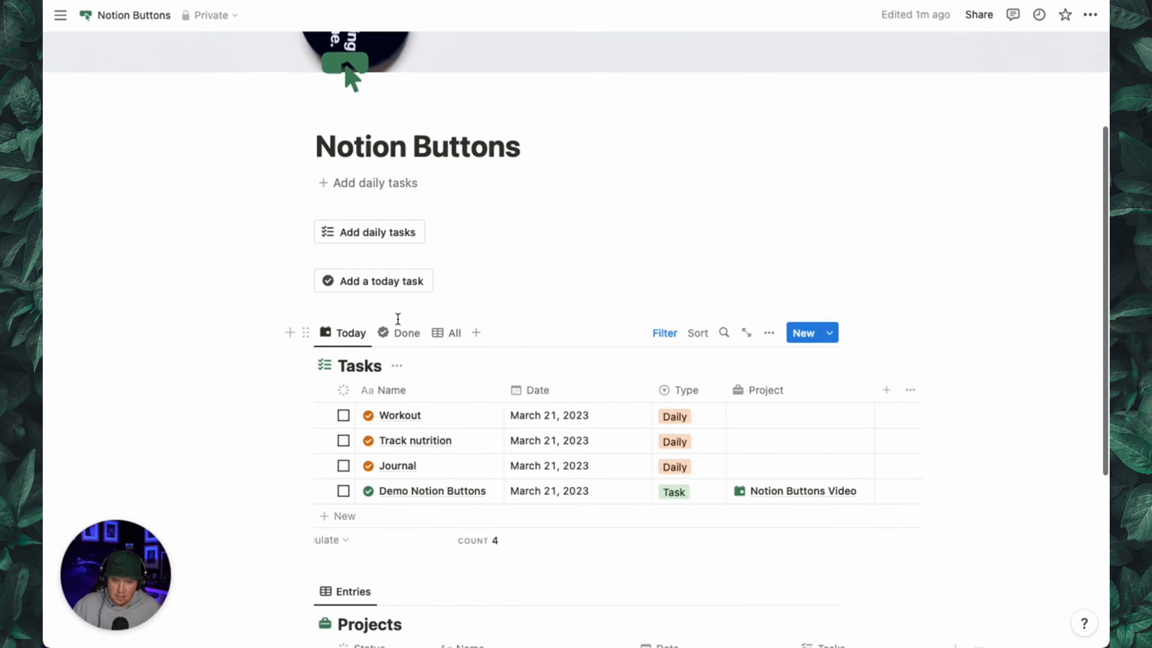
click(387, 292)
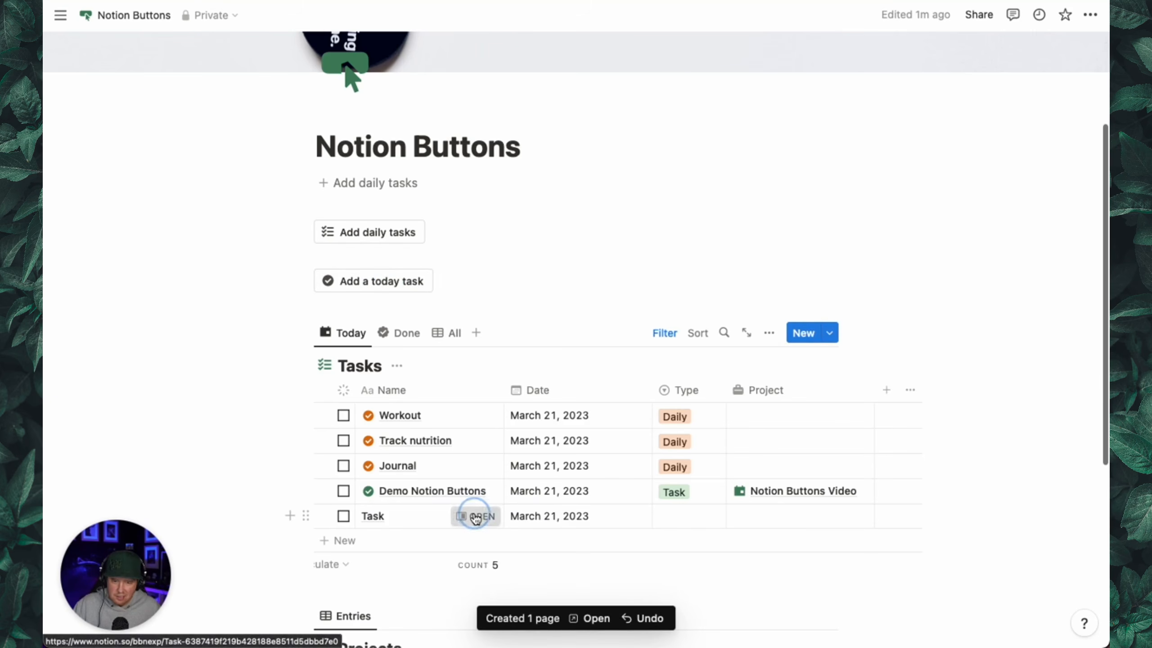
click(485, 518)
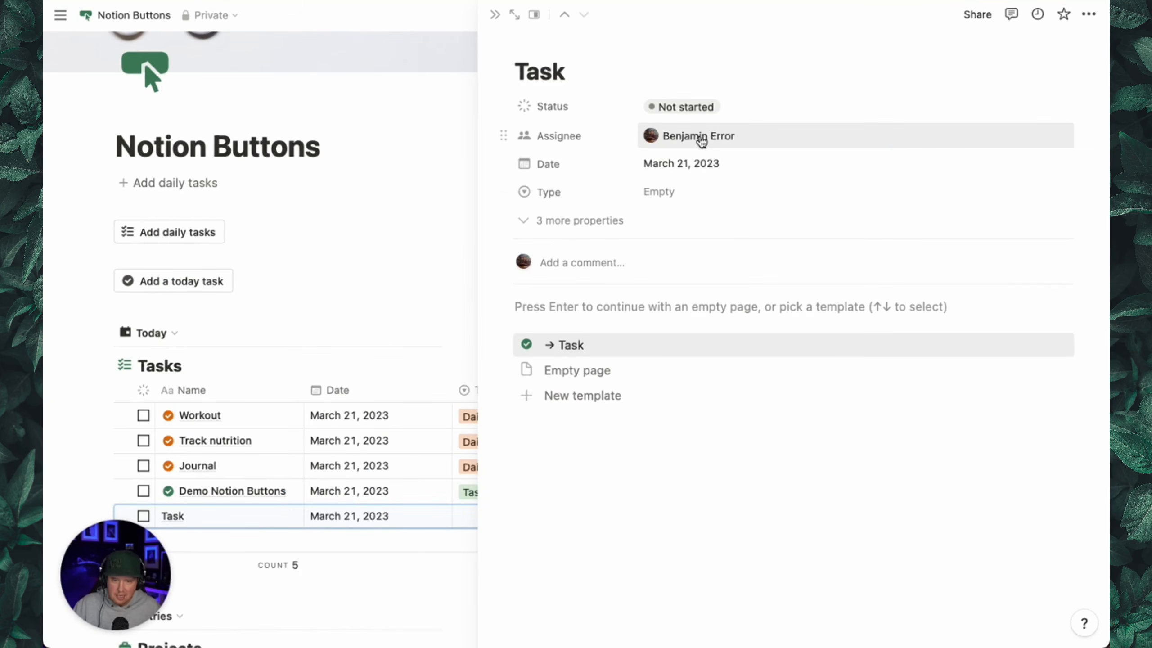
click(496, 14)
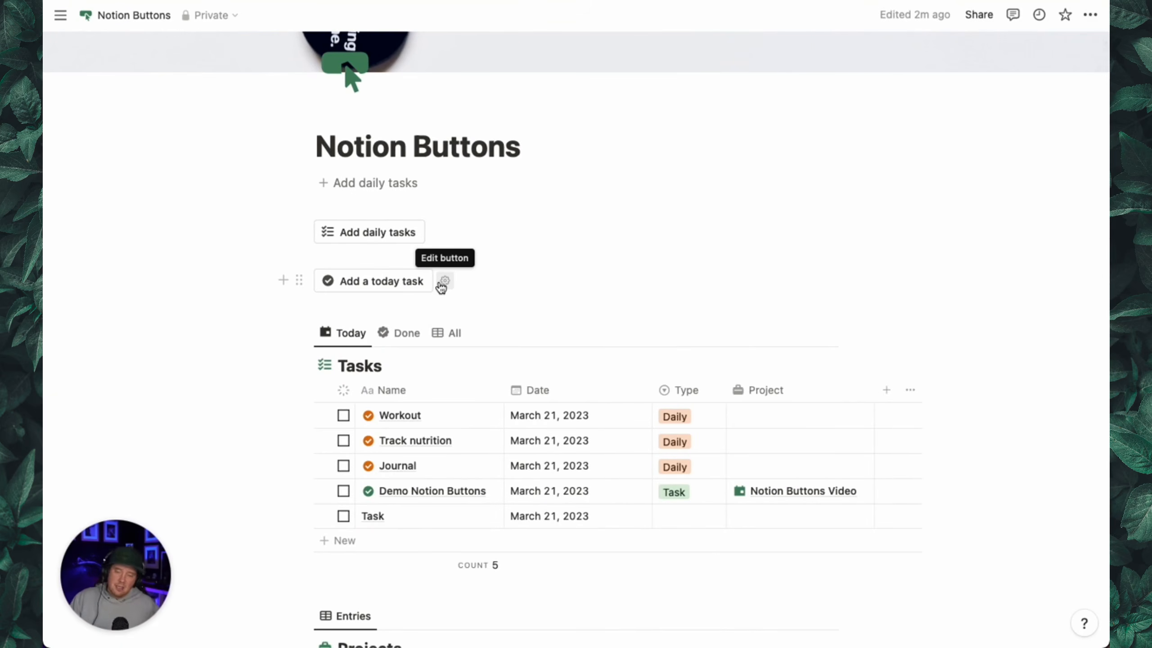
Add a step to the "Add a today task" button that opens the newly added page in side peek, and save the button
click(442, 286)
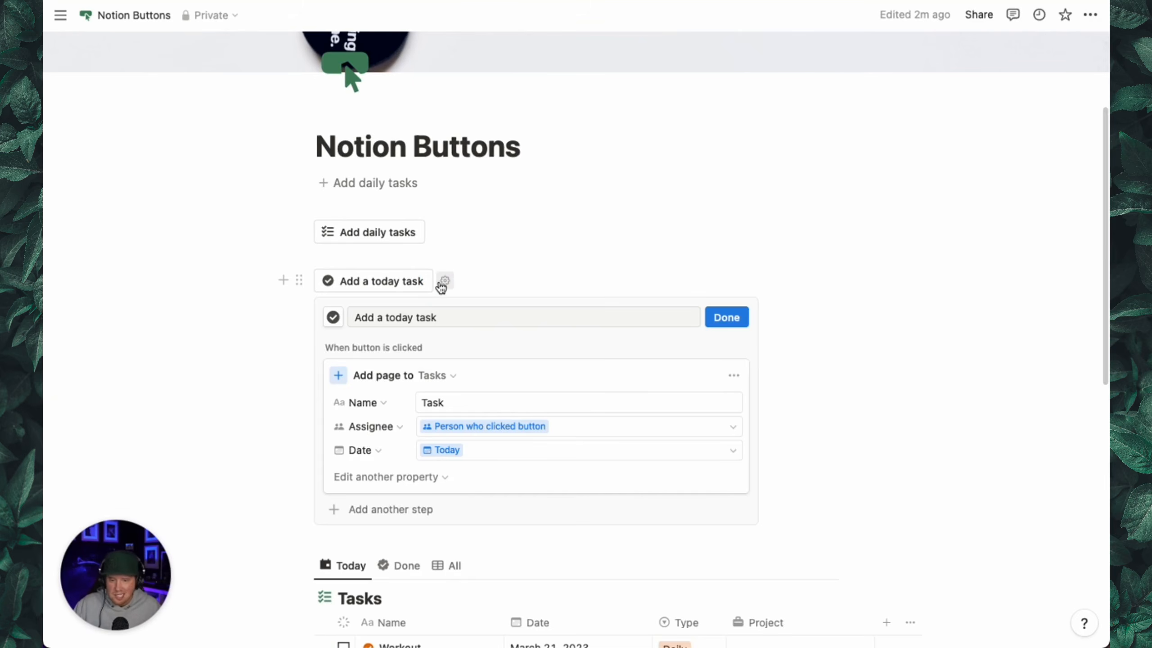
click(402, 508)
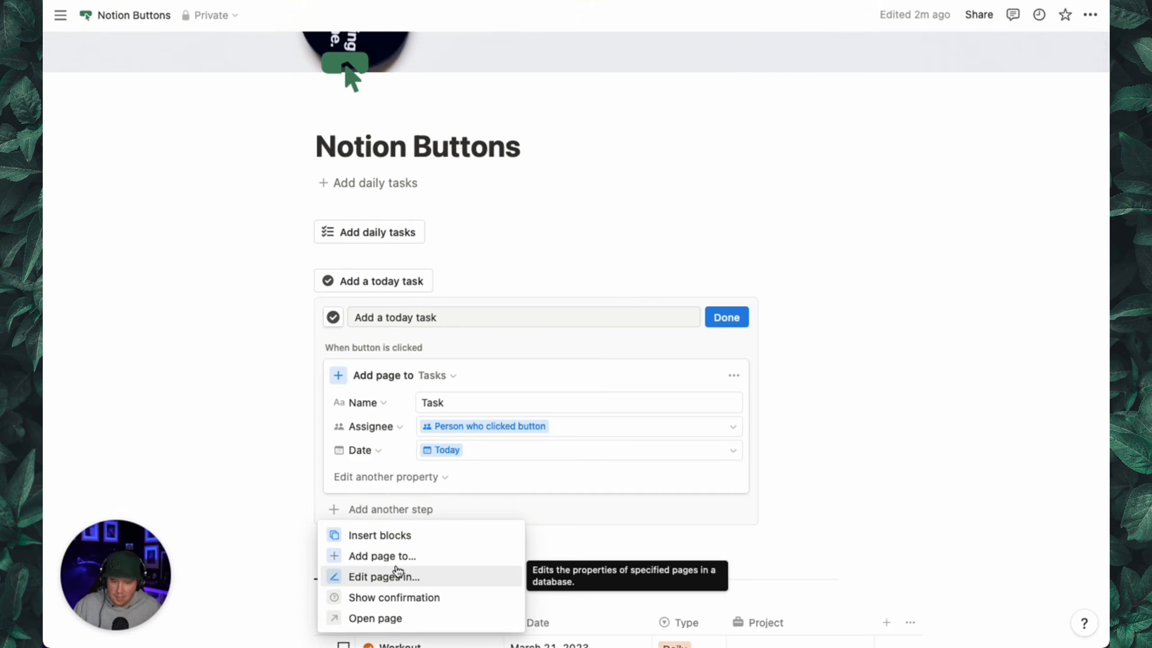
click(398, 613)
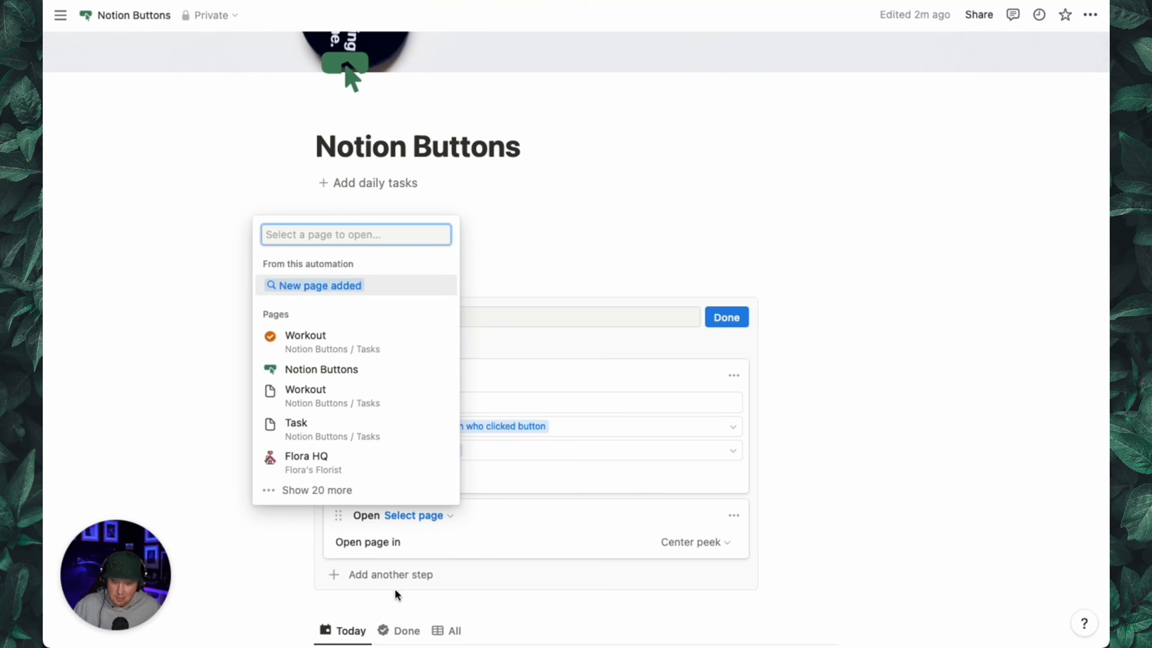
click(341, 290)
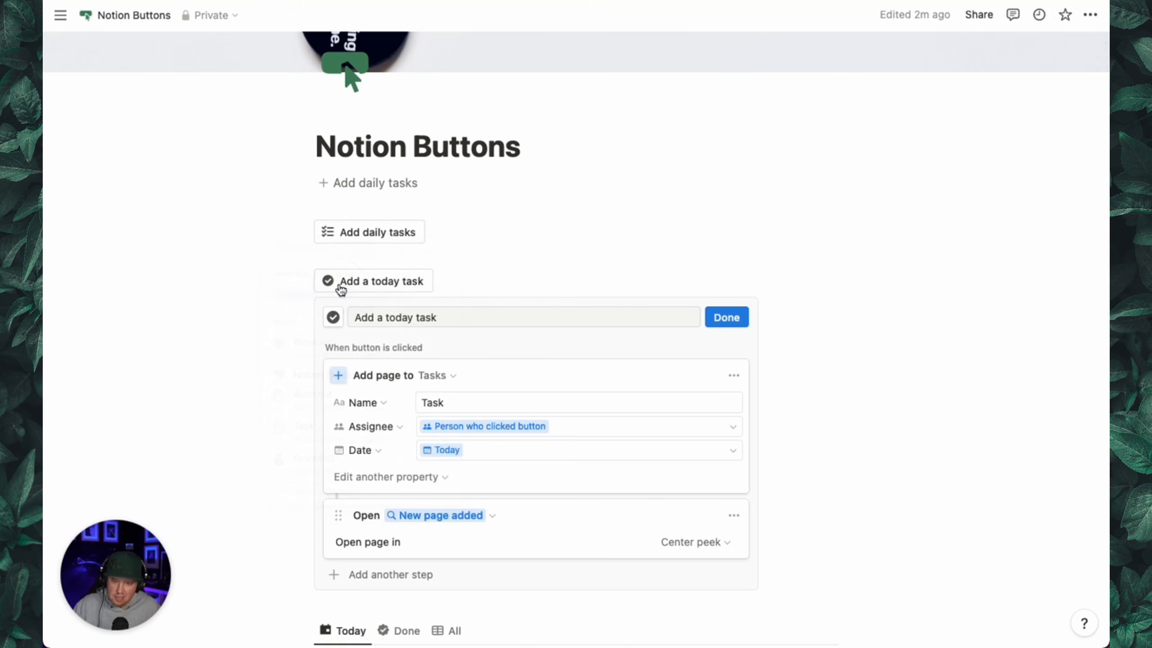
click(669, 547)
click(658, 404)
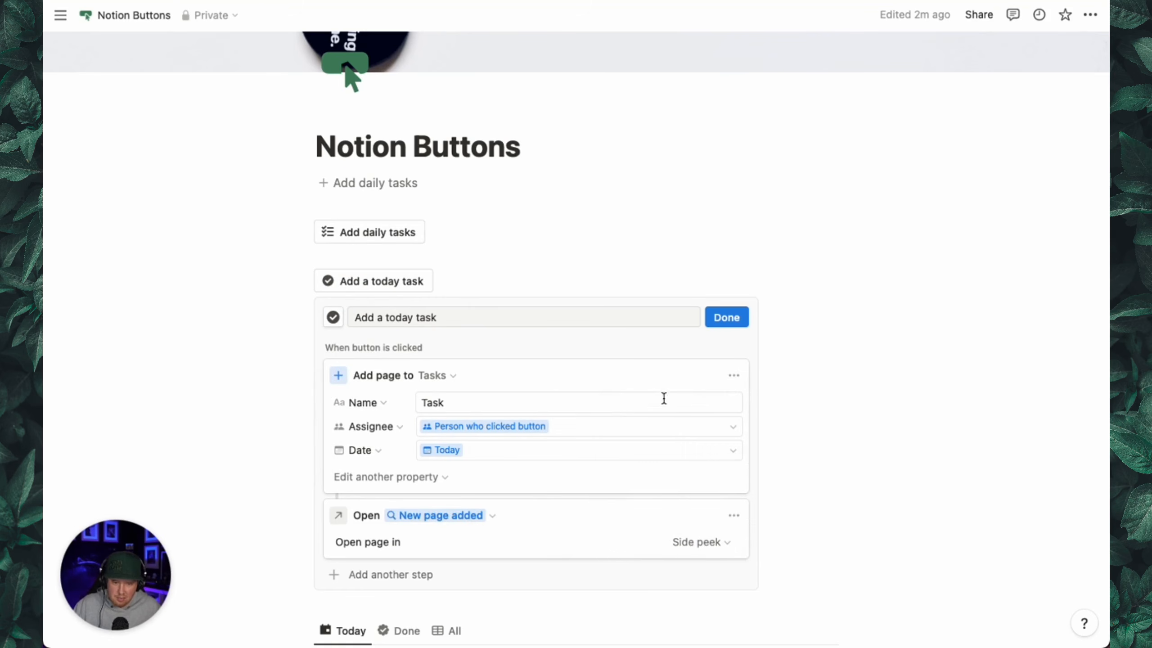
click(731, 320)
Test the "Add a today task" button again and delete both test Task rows from the Tasks database
click(351, 290)
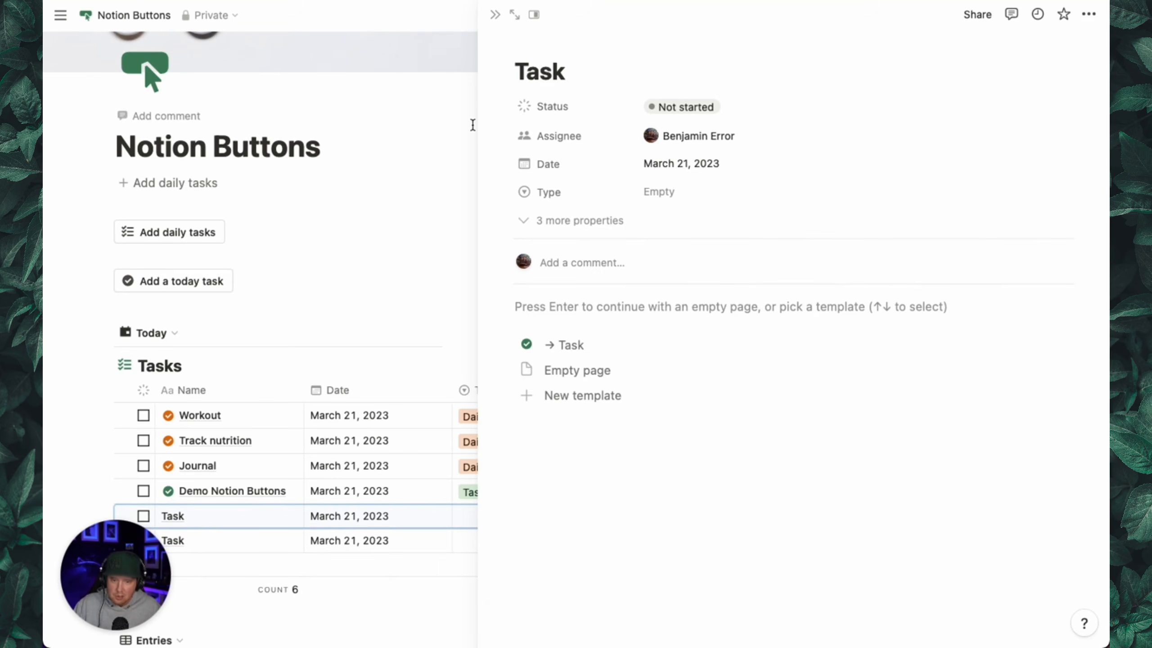
click(495, 15)
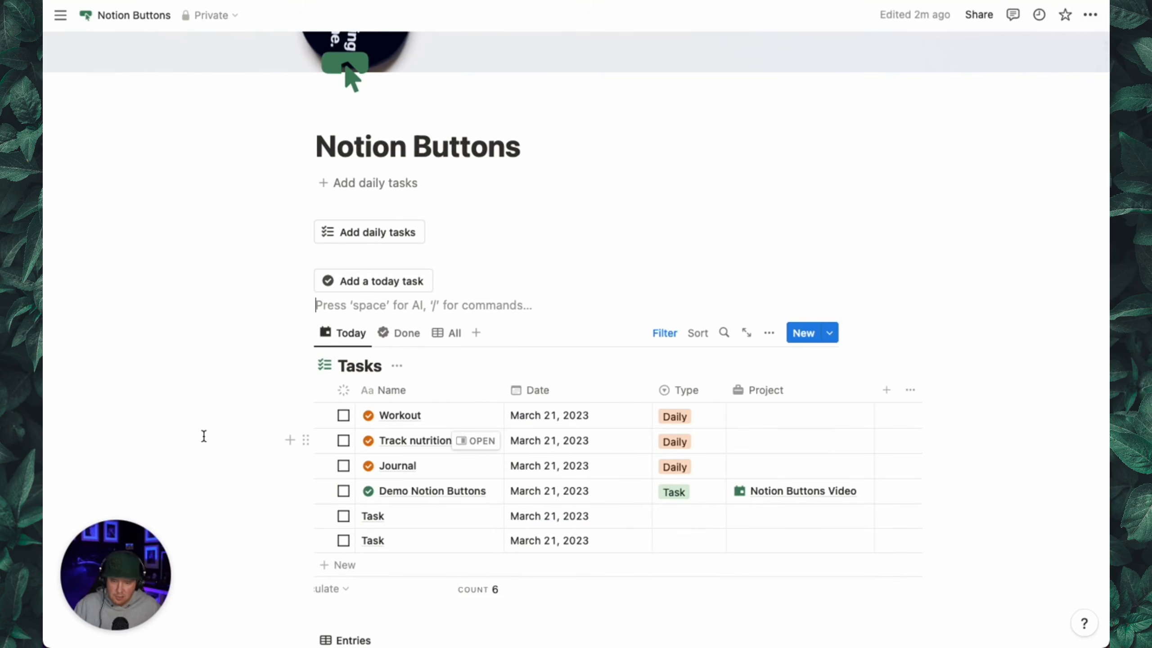
drag(229, 516, 379, 538)
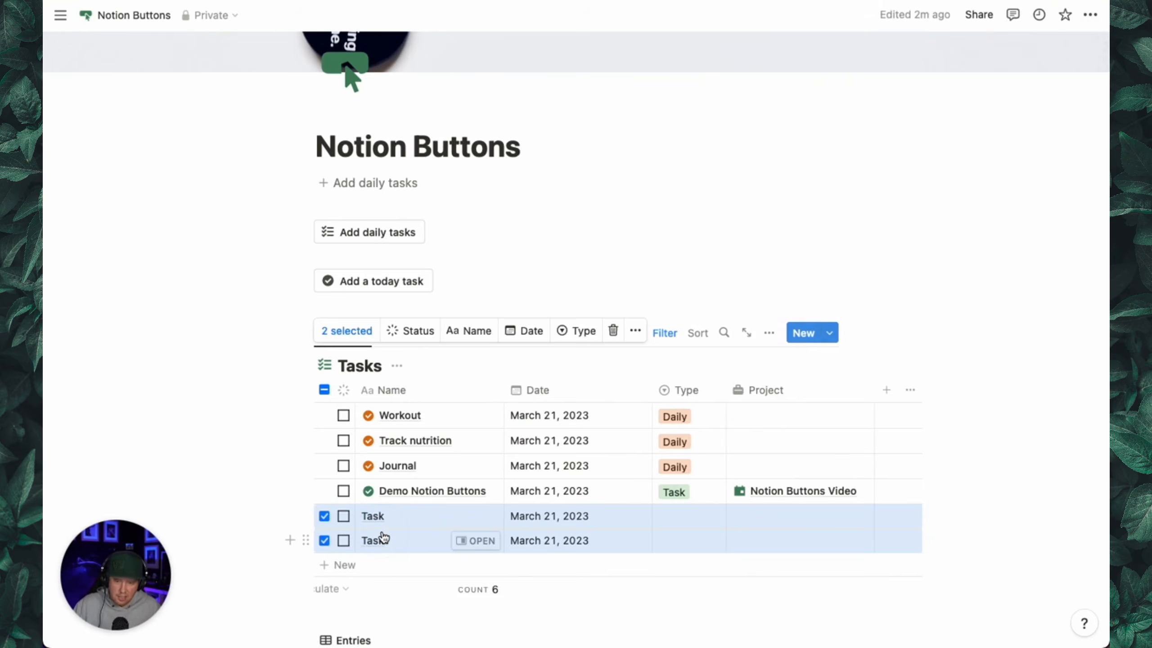
key(Delete)
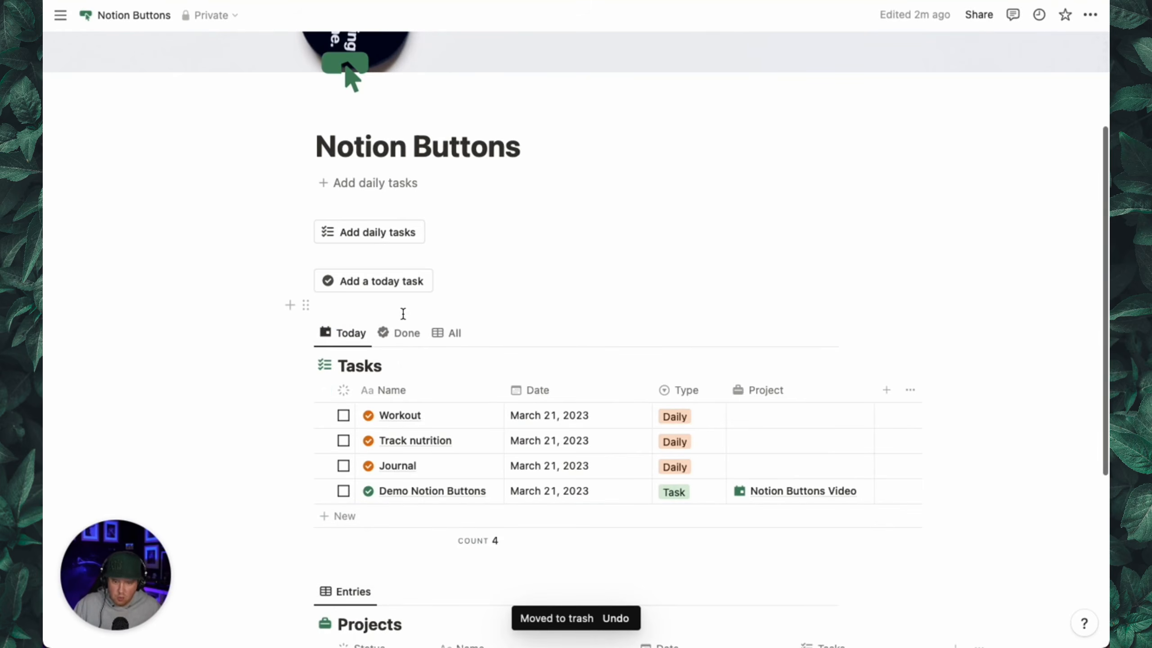
Insert an extra empty line between the "Add a today task" button and the Tasks database
click(403, 308)
key(Return)
key(Up)
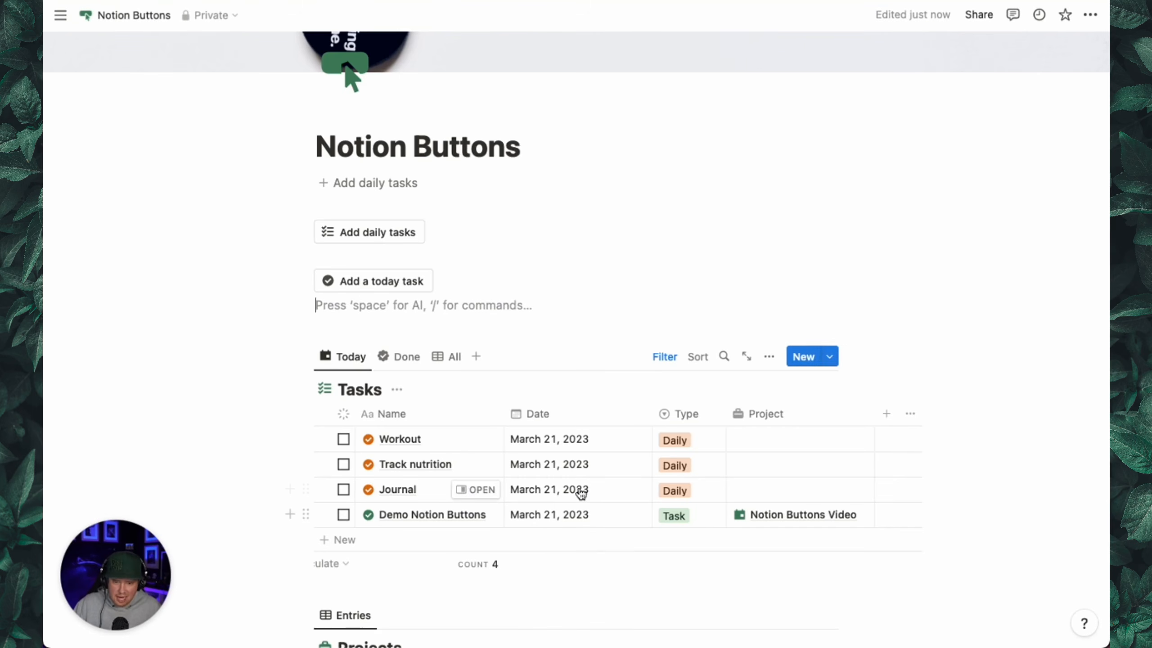
Mark the Workout, Track nutrition and Journal tasks as done in the Today view
click(343, 439)
click(344, 439)
click(343, 439)
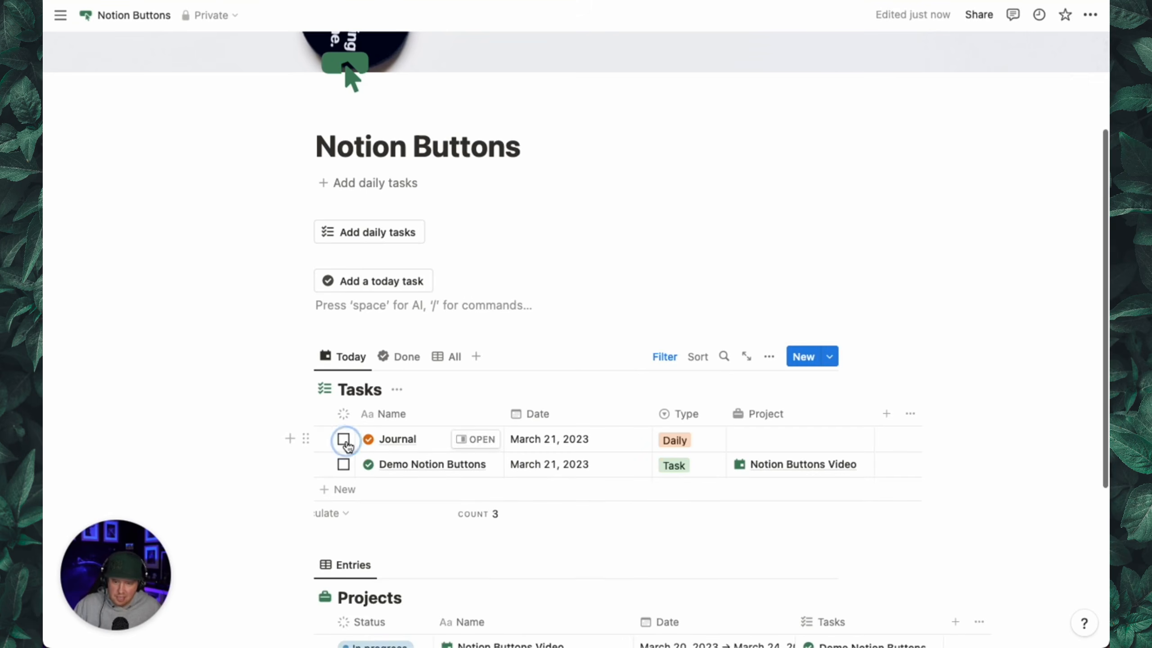
Check the completed tasks and the filter rule in the Done view of Tasks, and return to the Today view
click(392, 360)
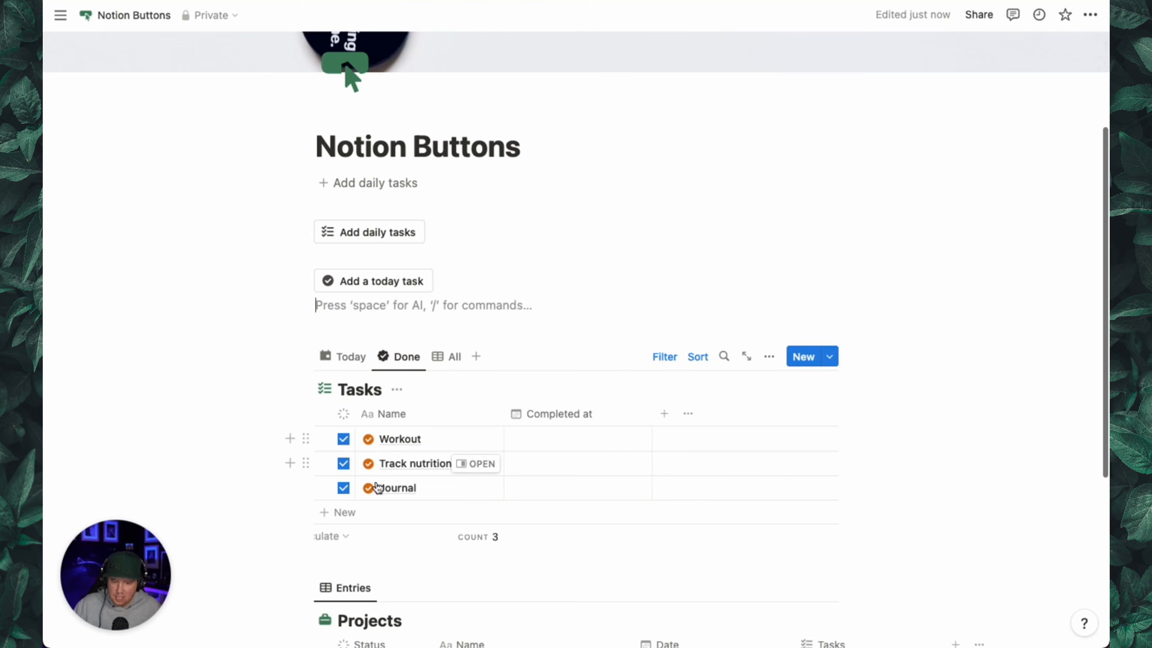
click(660, 365)
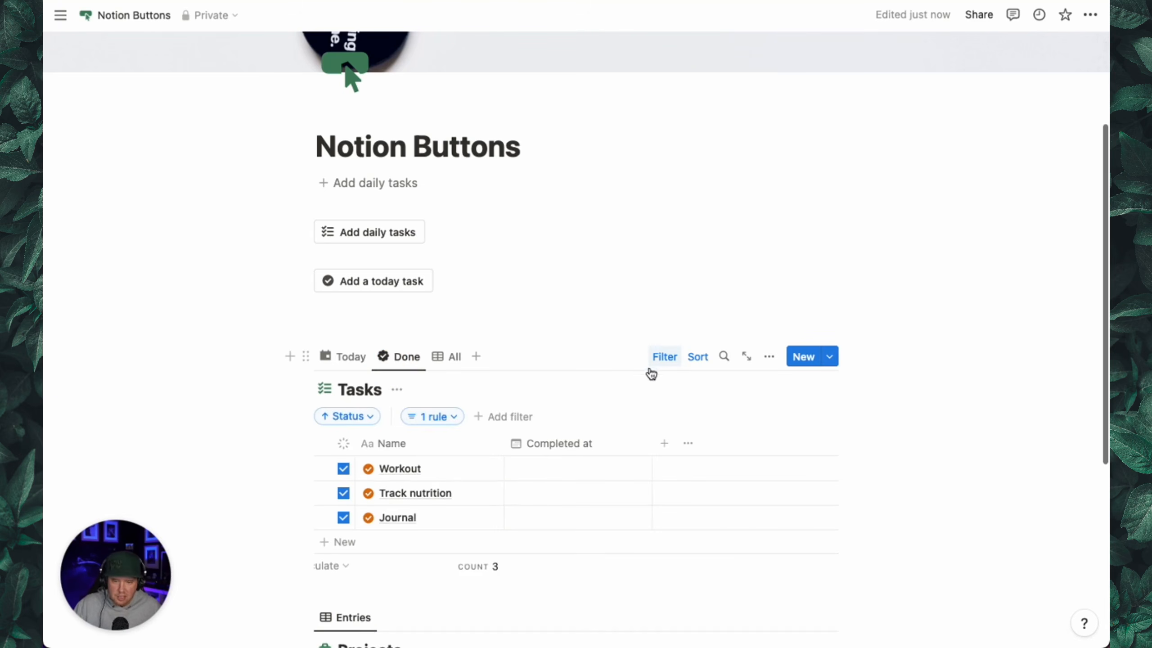
click(431, 418)
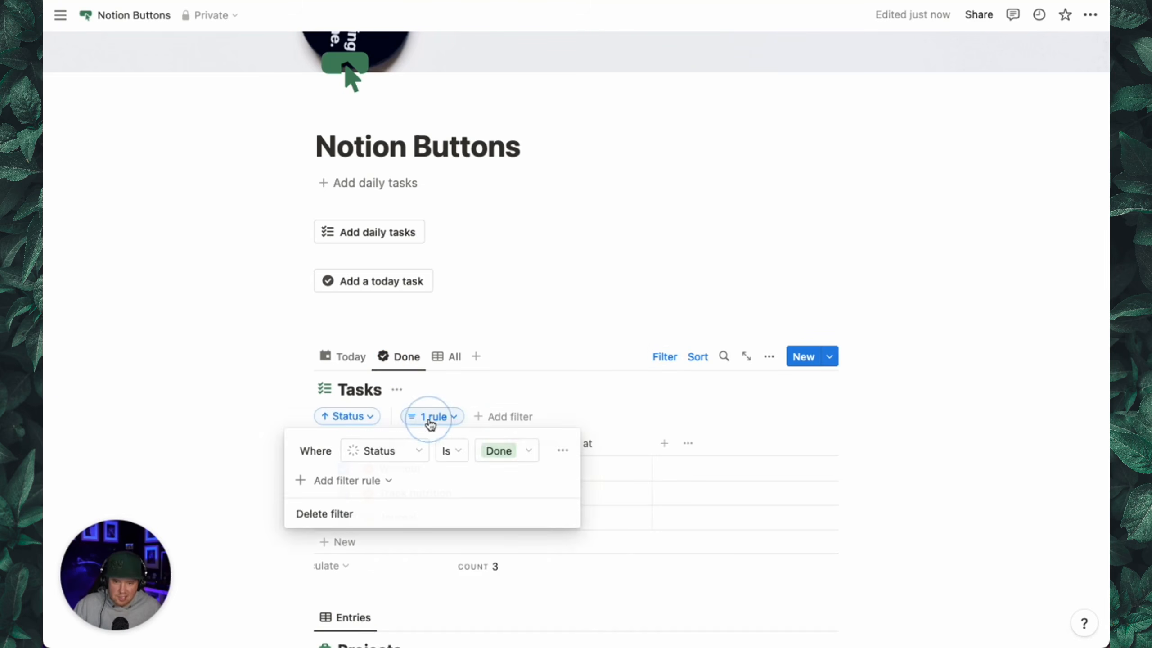
click(344, 357)
Insert a third button block below the "Add a today task" button, leaving an empty line between them
click(369, 311)
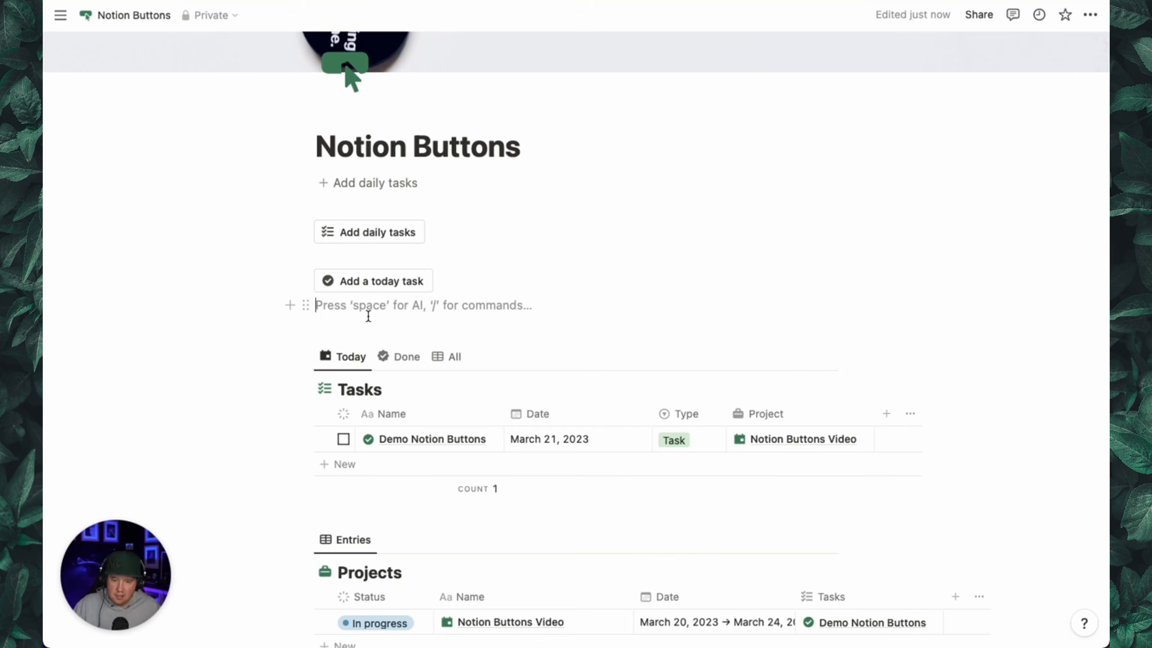
key(Return)
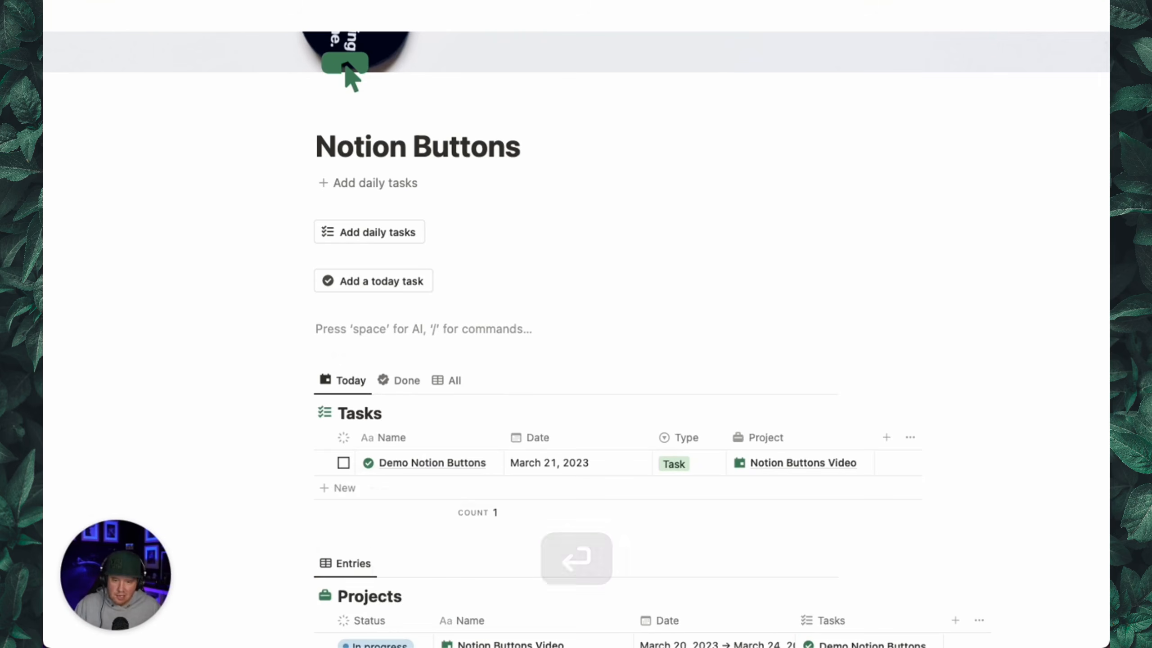
text(/but)
click(405, 379)
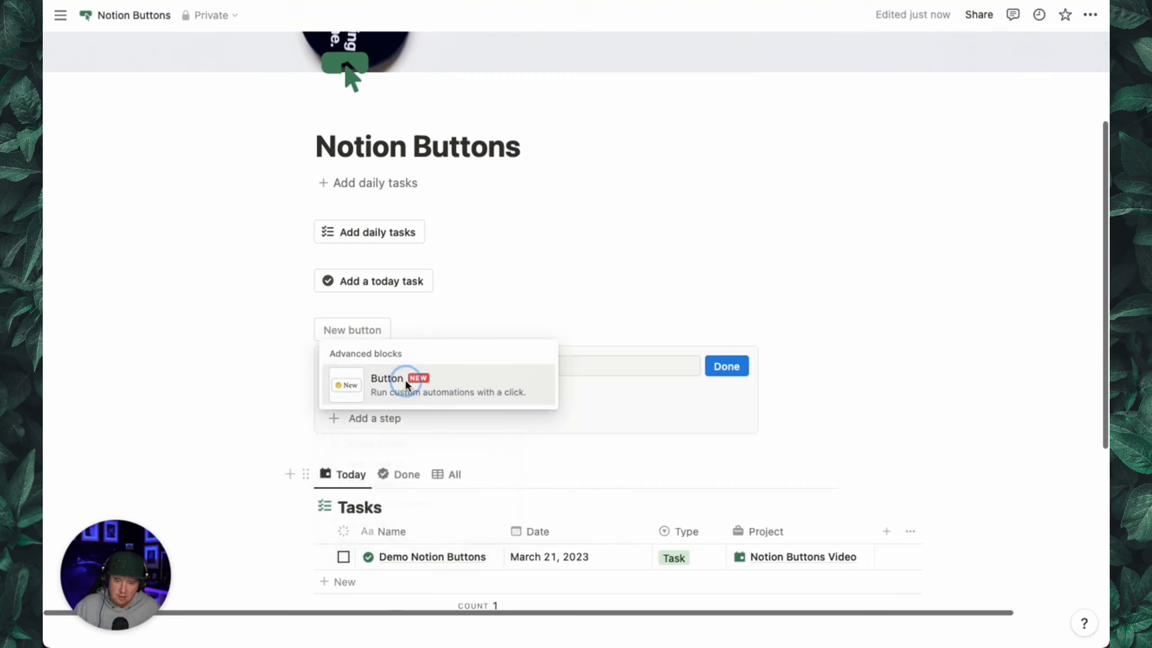
Name the new button "Reset Daily Tasks"
click(409, 366)
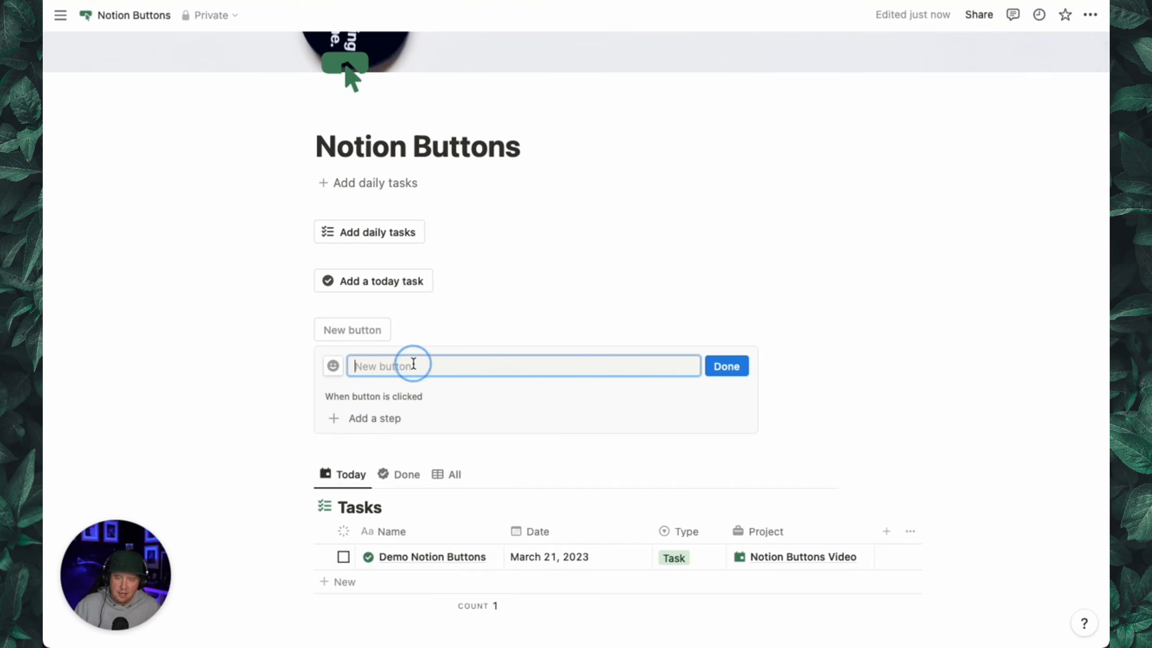
text(Reset Daily Tasks)
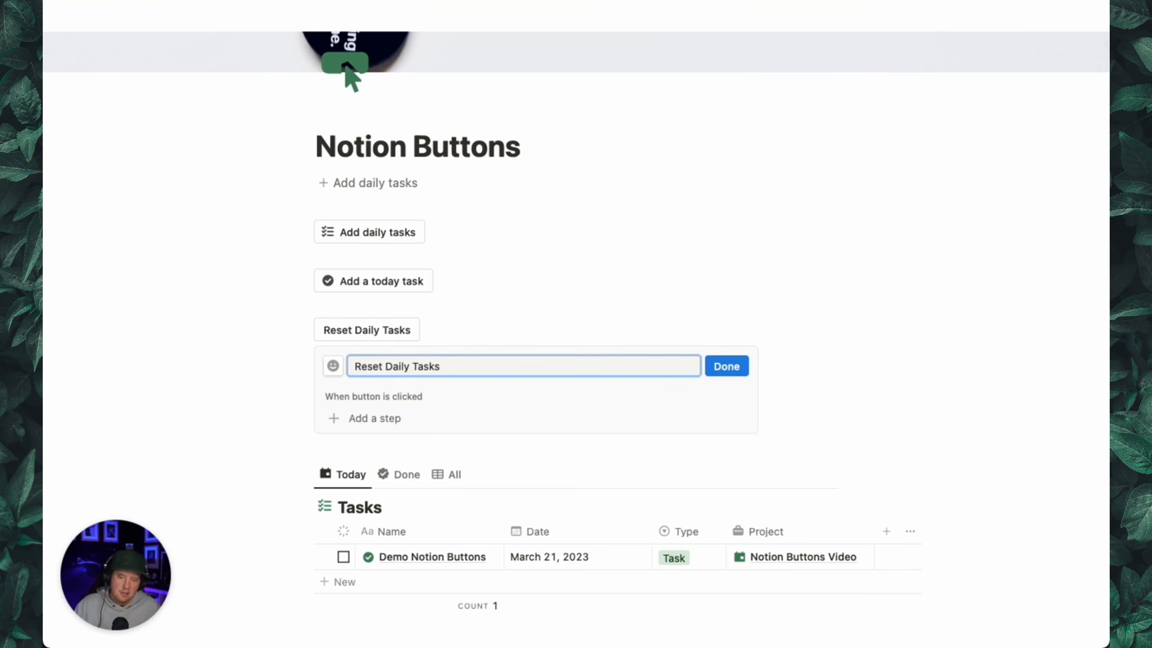
Give the Reset Daily Tasks button the second motorcycle icon found under "cycle", in the default dark color
click(333, 366)
text(reset)
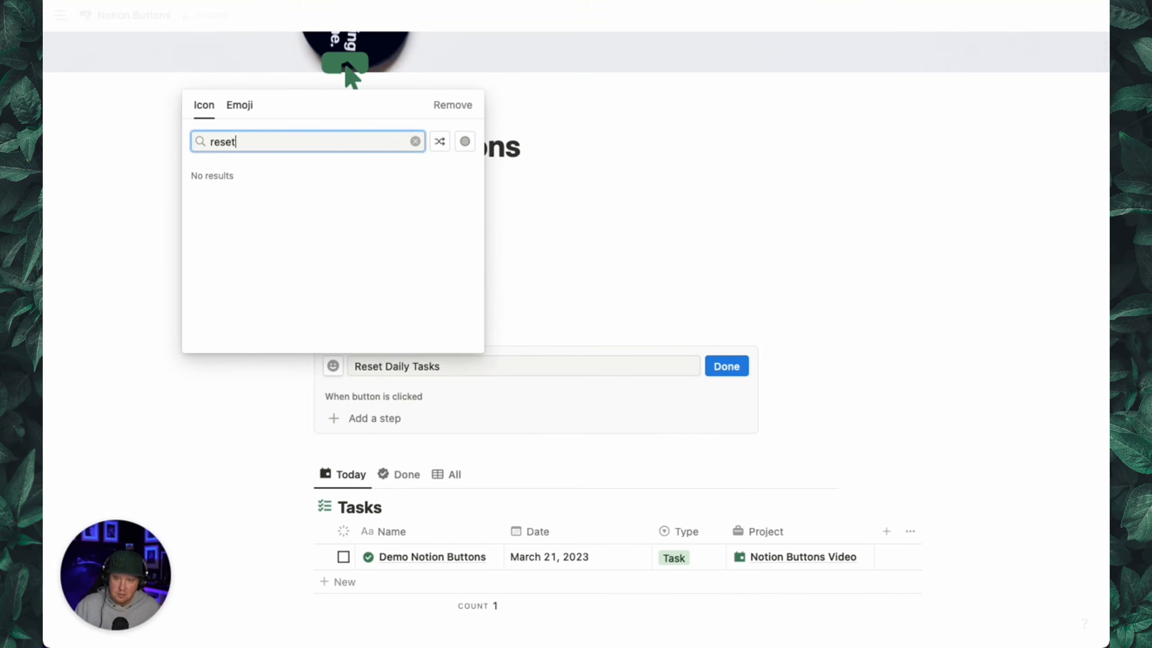
key(BackSpace)
key(BackSpace)
key(BackSpace)
text(fre)
key(BackSpace)
key(BackSpace)
key(BackSpace)
key(BackSpace)
key(BackSpace)
text(cyc)
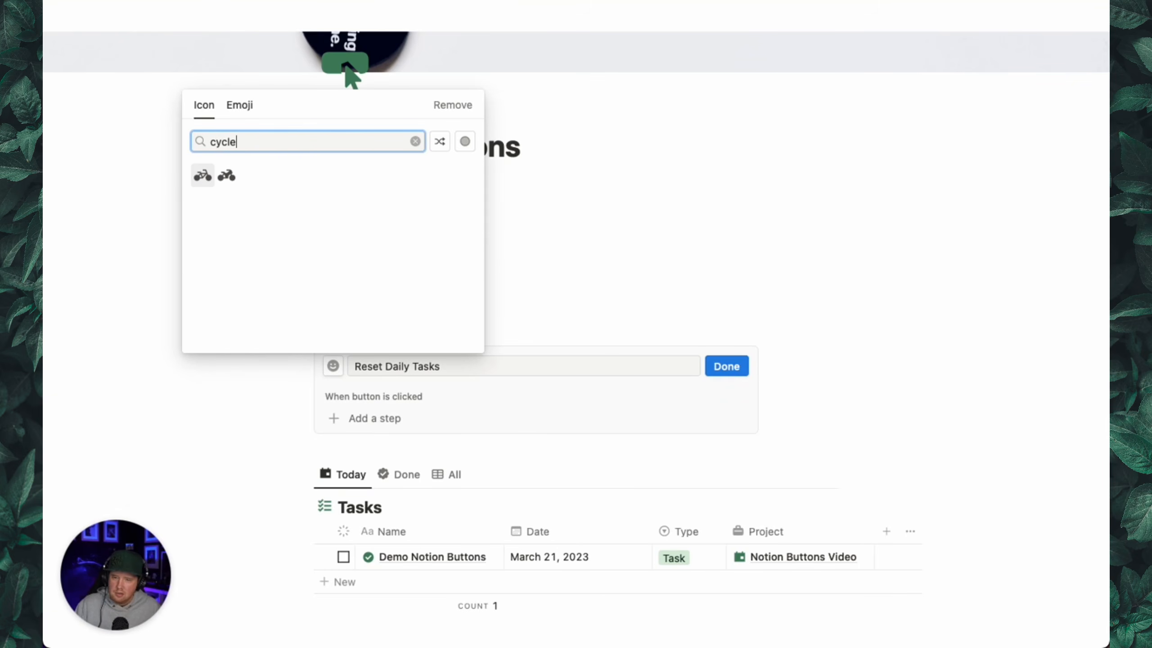
text(le)
key(Right)
key(Return)
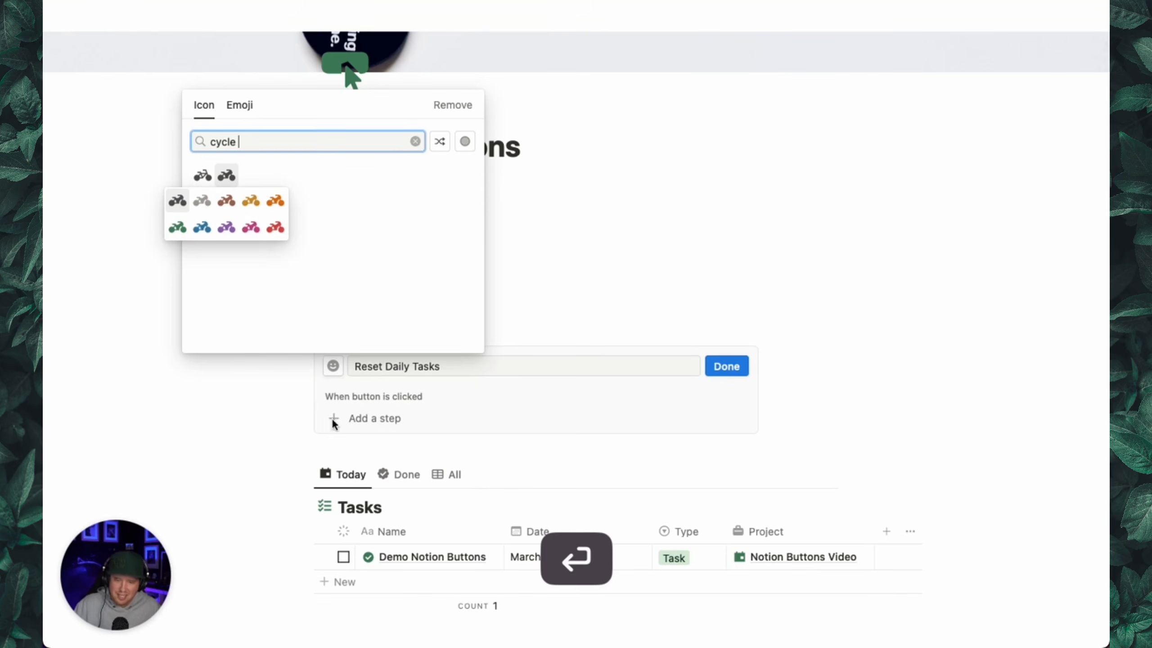
click(178, 199)
click(598, 331)
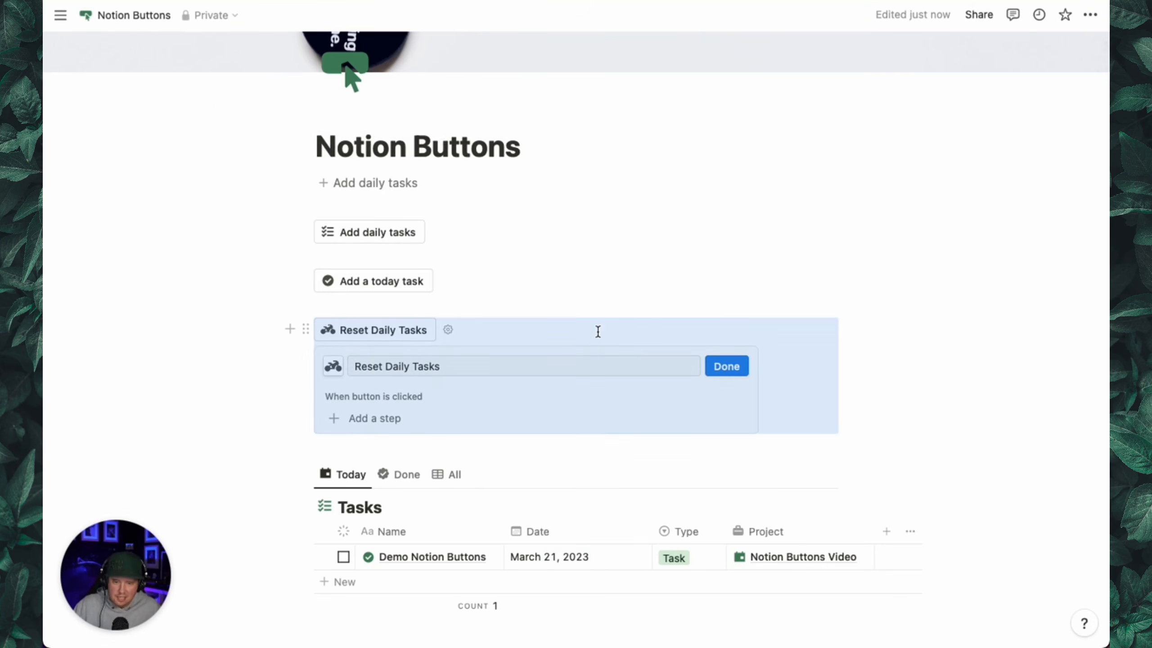
Add an "Edit pages in" step to the Reset Daily Tasks button, targeting the Tasks database
click(385, 419)
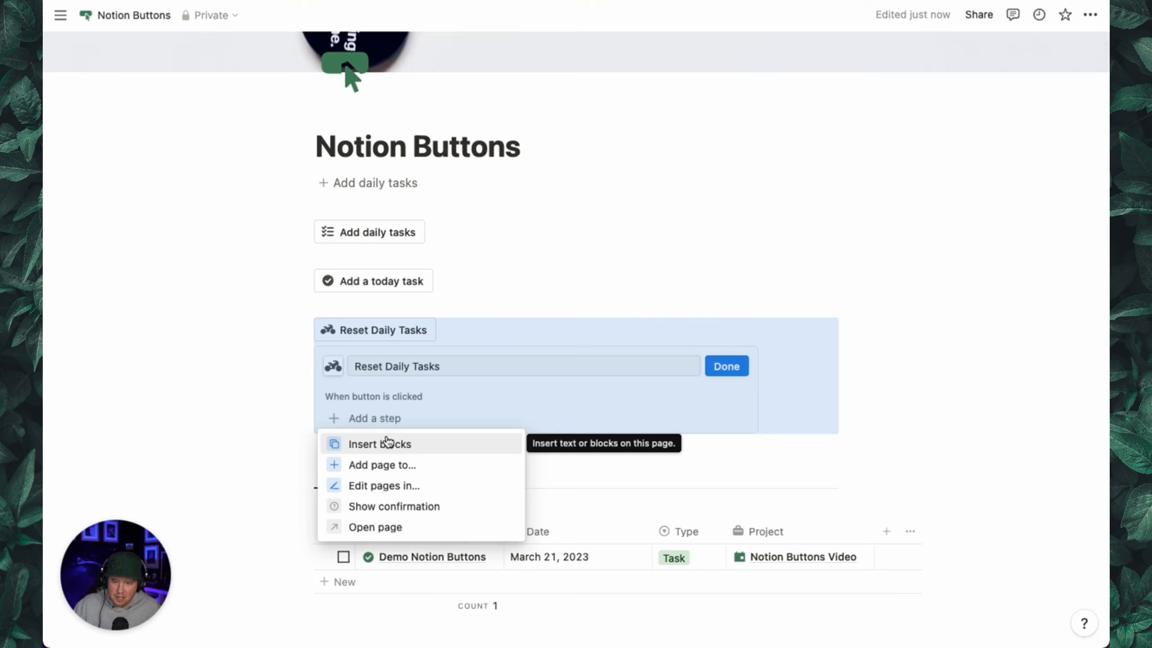
click(392, 490)
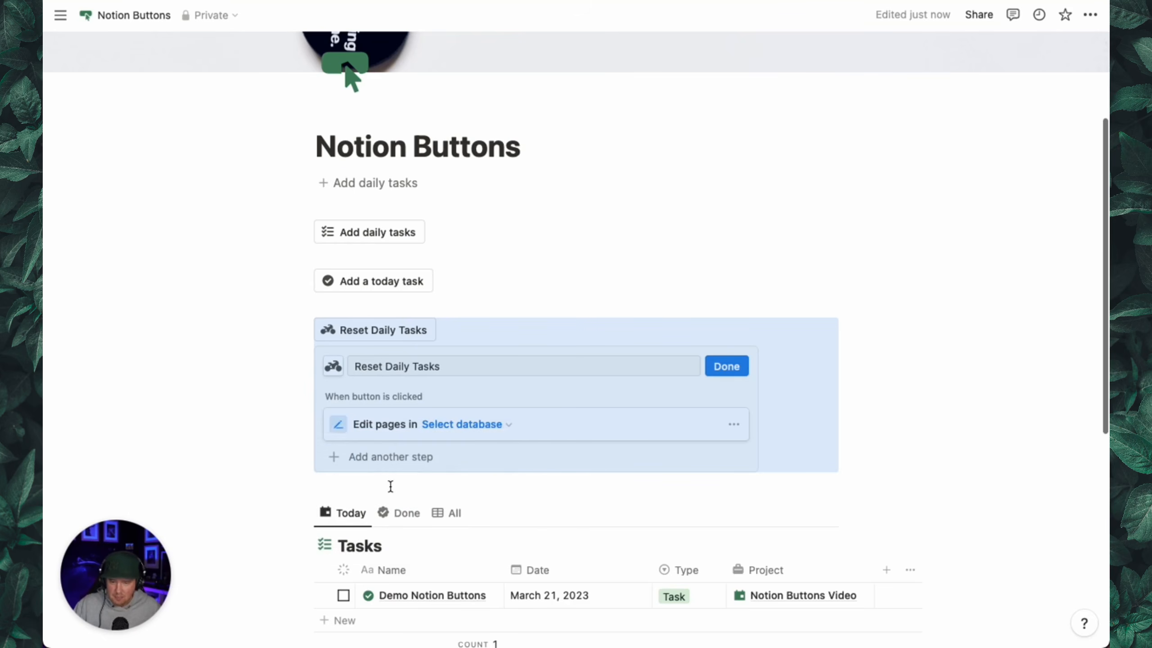
click(473, 426)
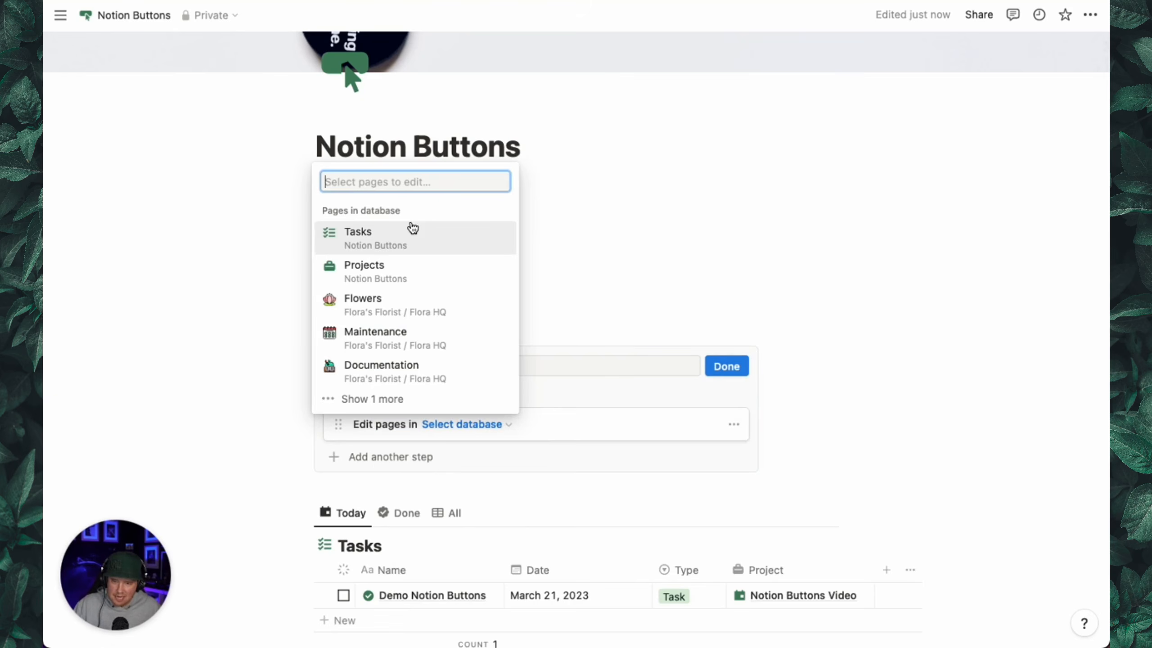
click(410, 236)
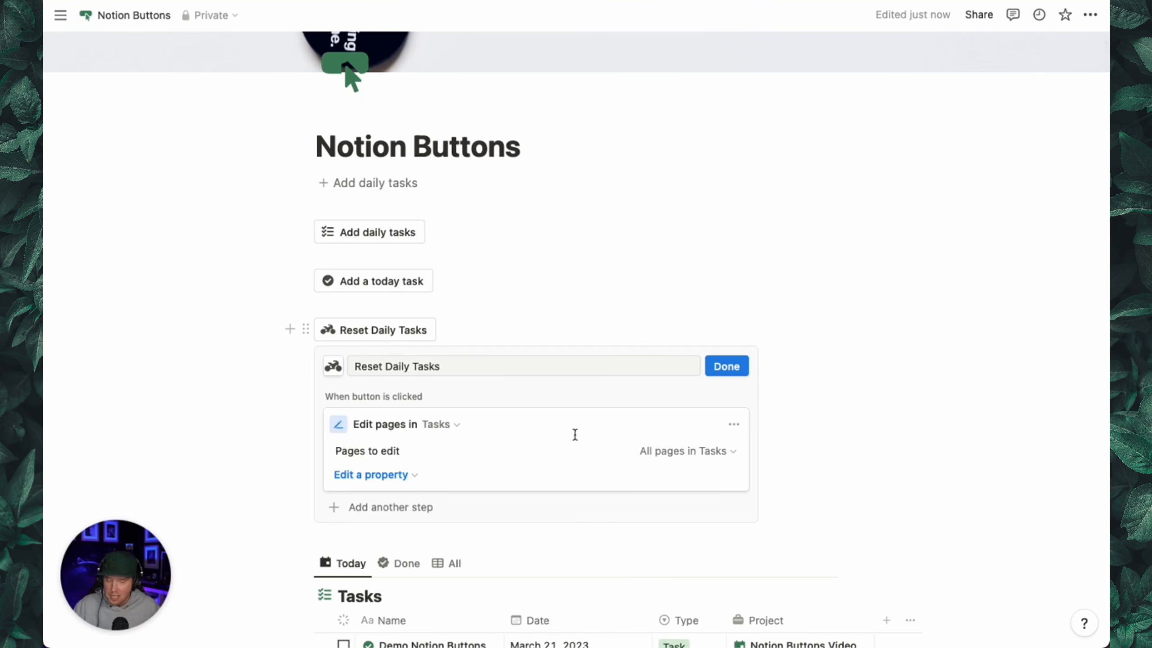
Filter the pages to edit so that only Tasks pages whose Type is Daily are affected
click(664, 451)
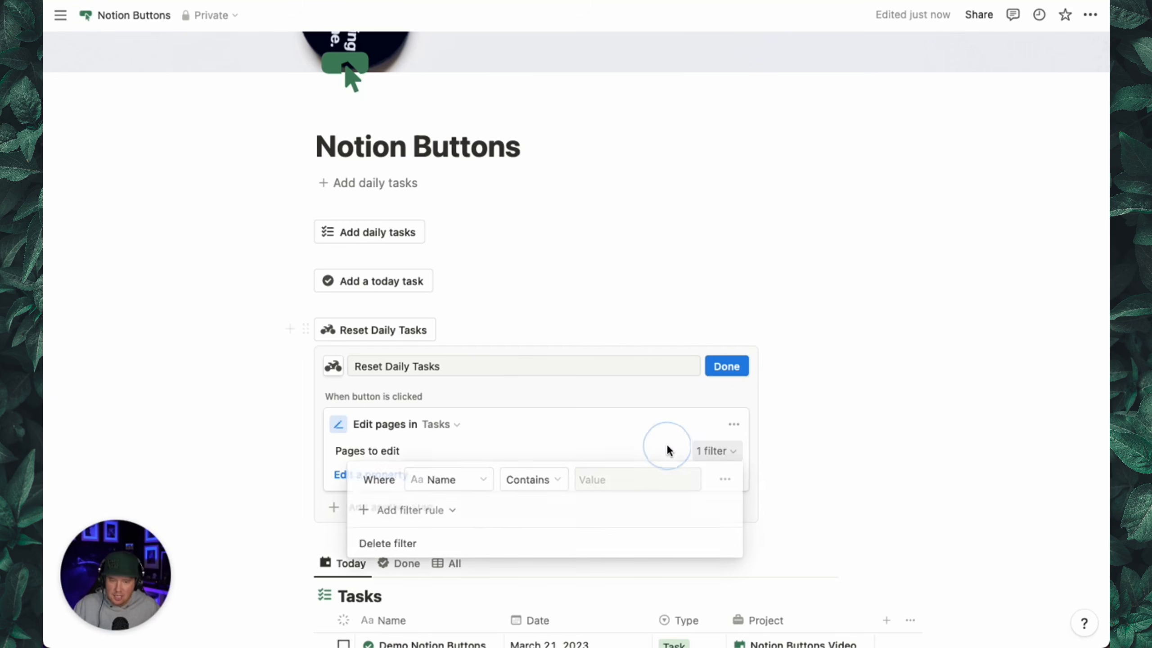
click(470, 481)
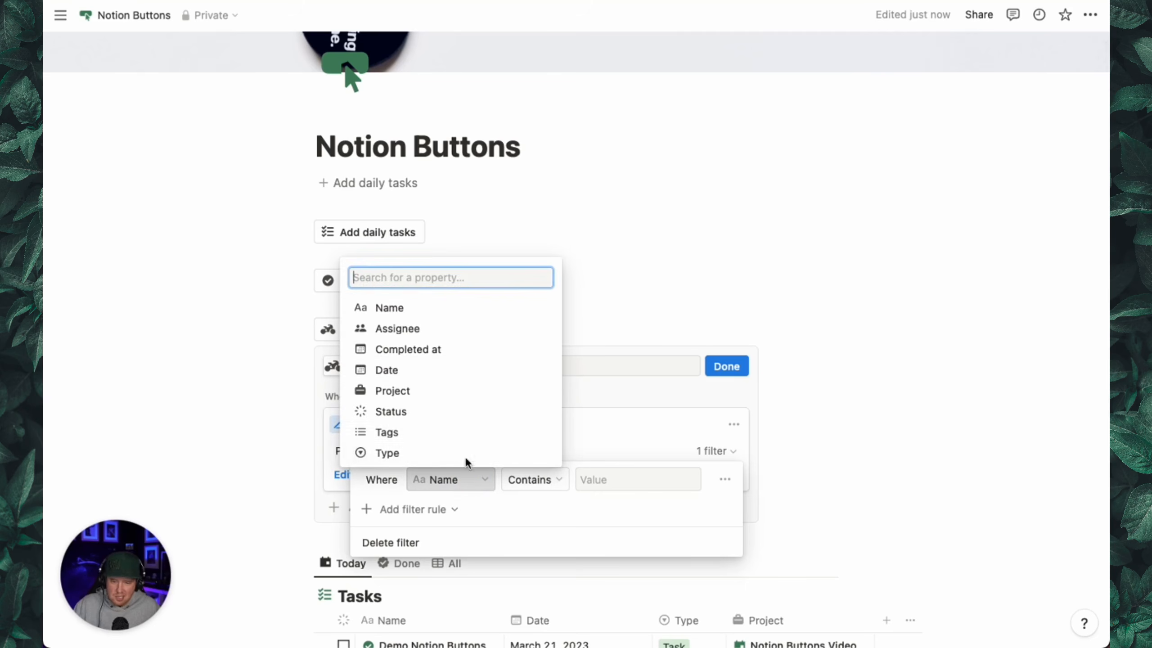
click(461, 449)
click(638, 480)
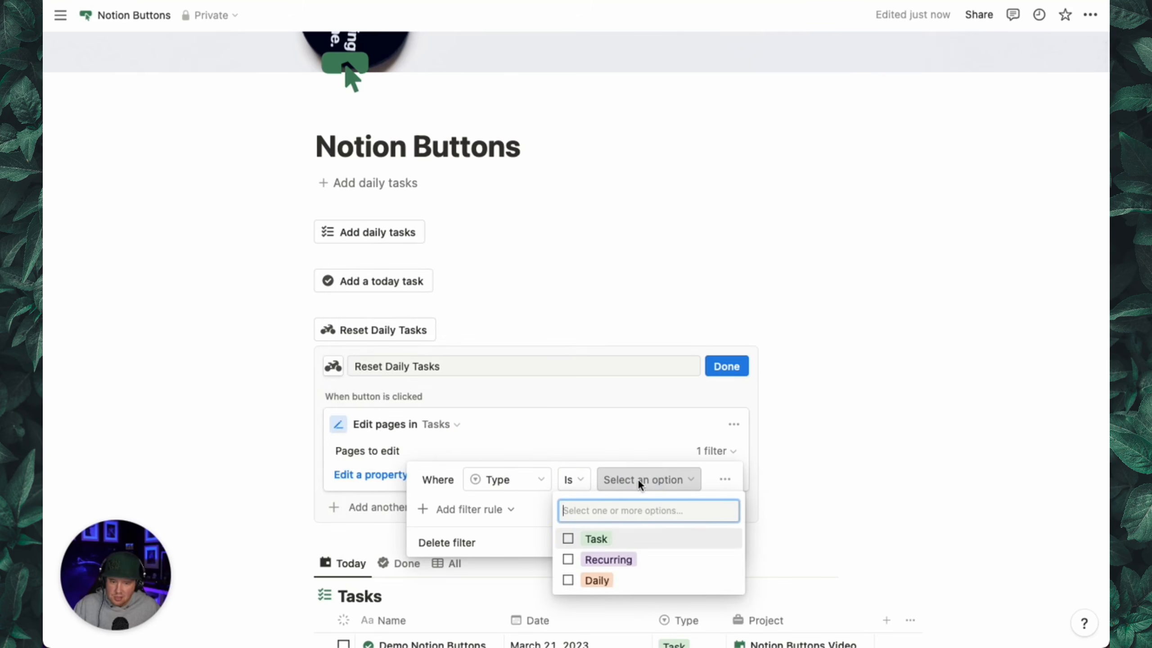
click(635, 583)
click(481, 442)
click(481, 439)
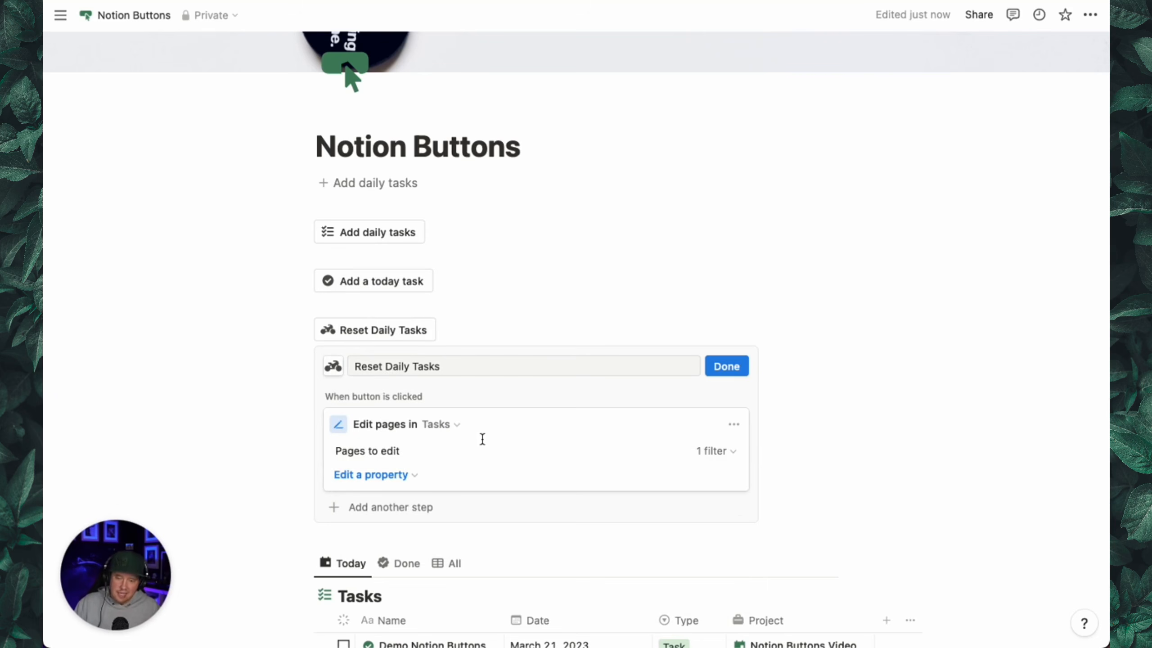
Make the edit step set the Date property of the filtered pages to Today
click(405, 475)
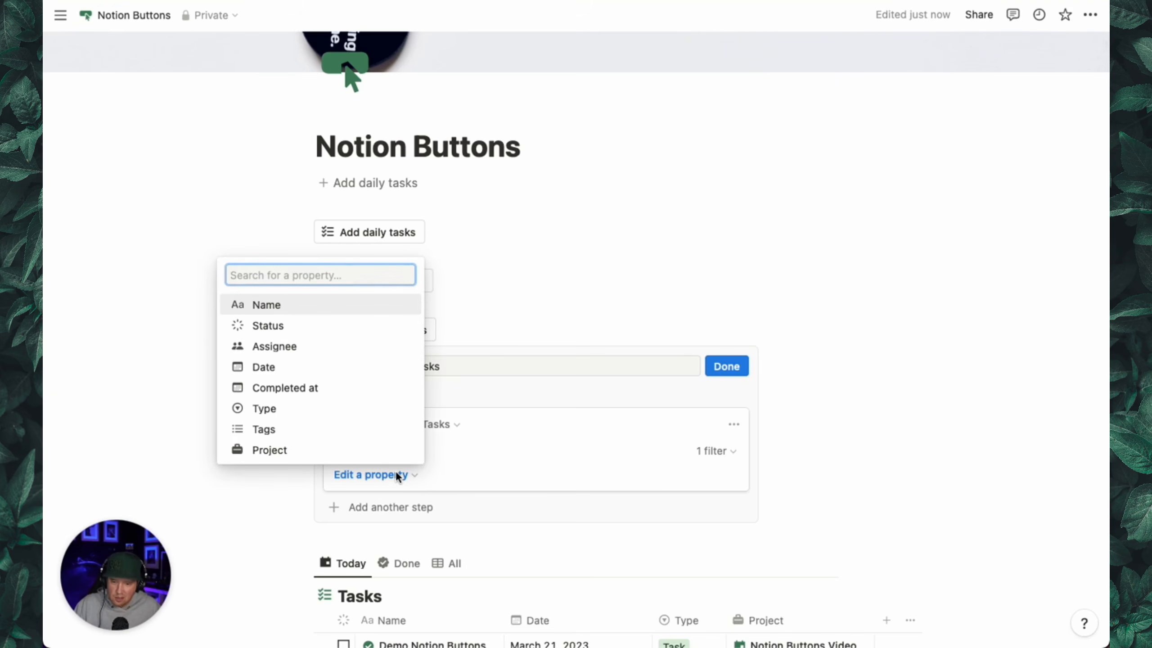
click(330, 366)
click(529, 473)
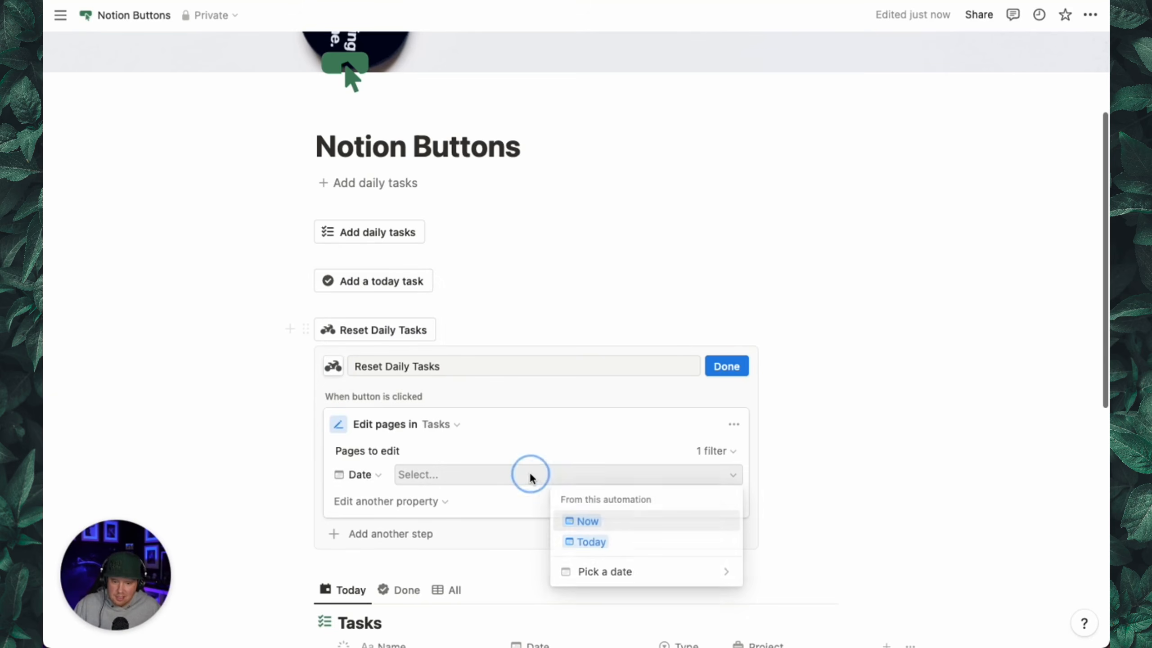
click(611, 536)
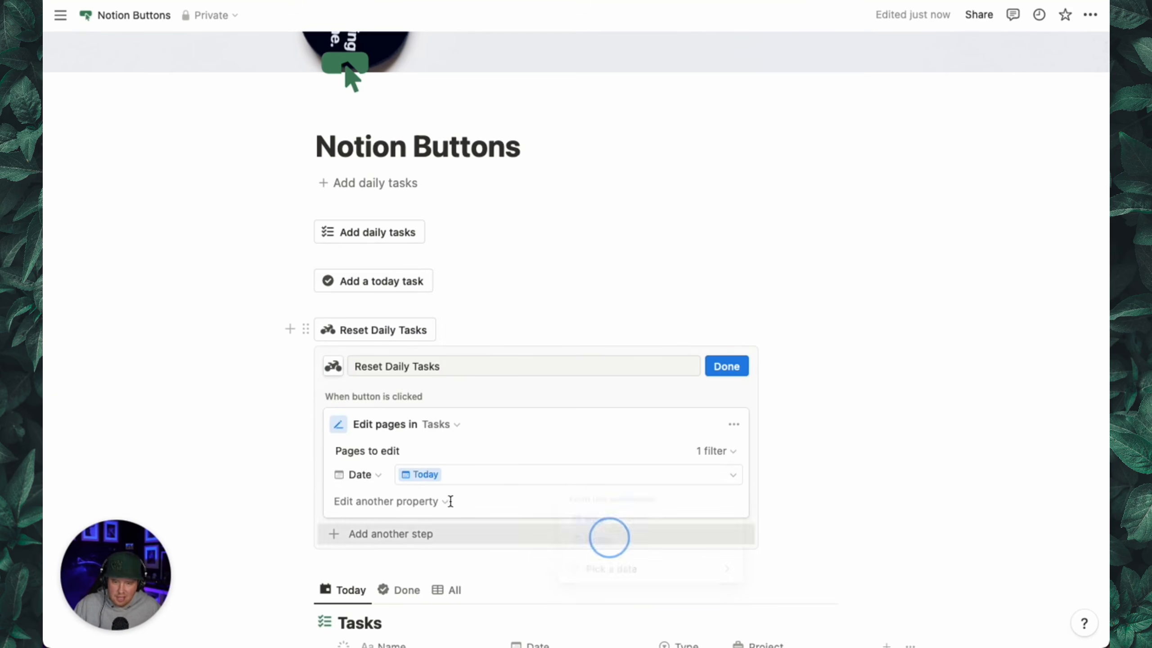
Make the edit step also set Status to Not started, and finish configuring the button
click(391, 502)
click(348, 375)
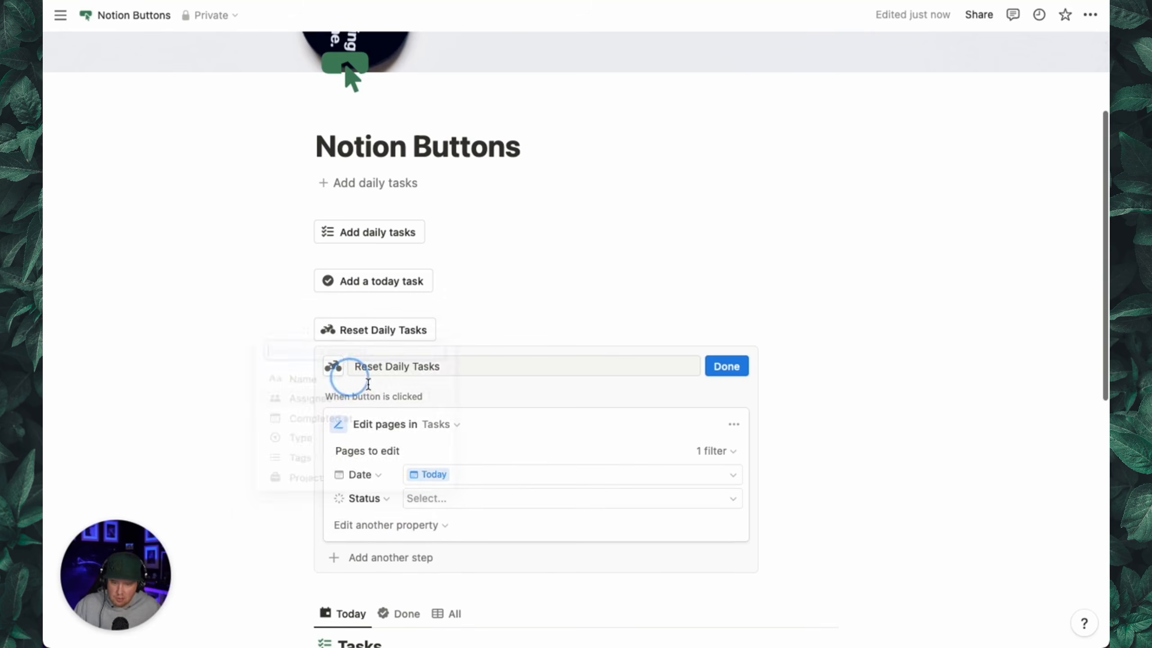
click(531, 499)
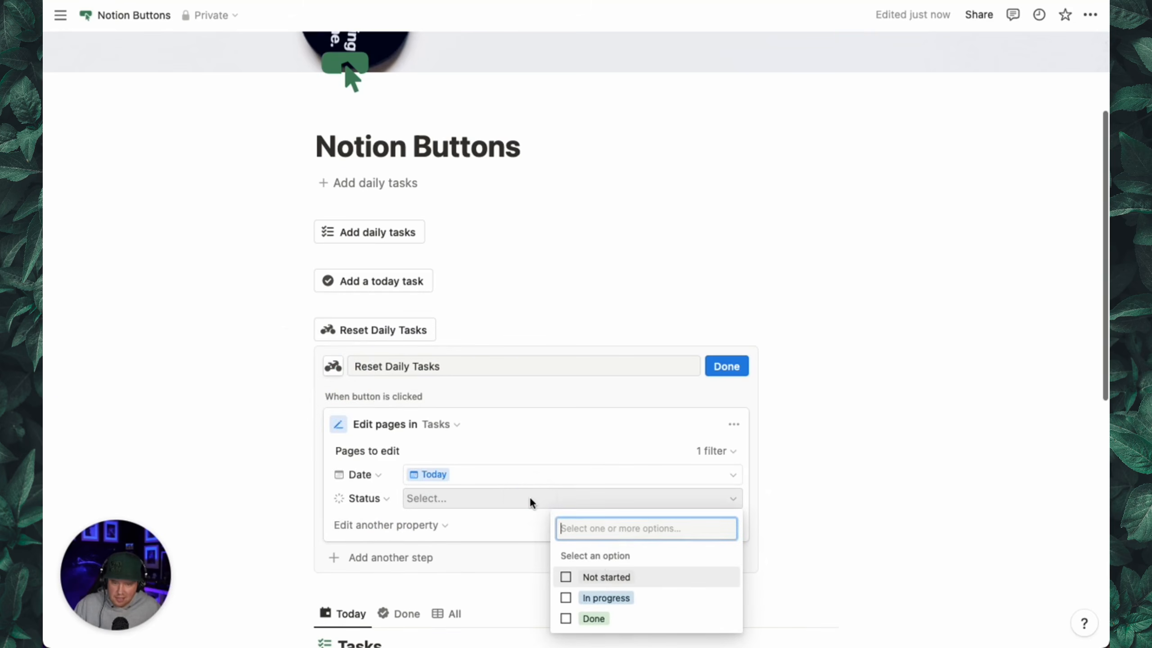
click(604, 577)
click(726, 366)
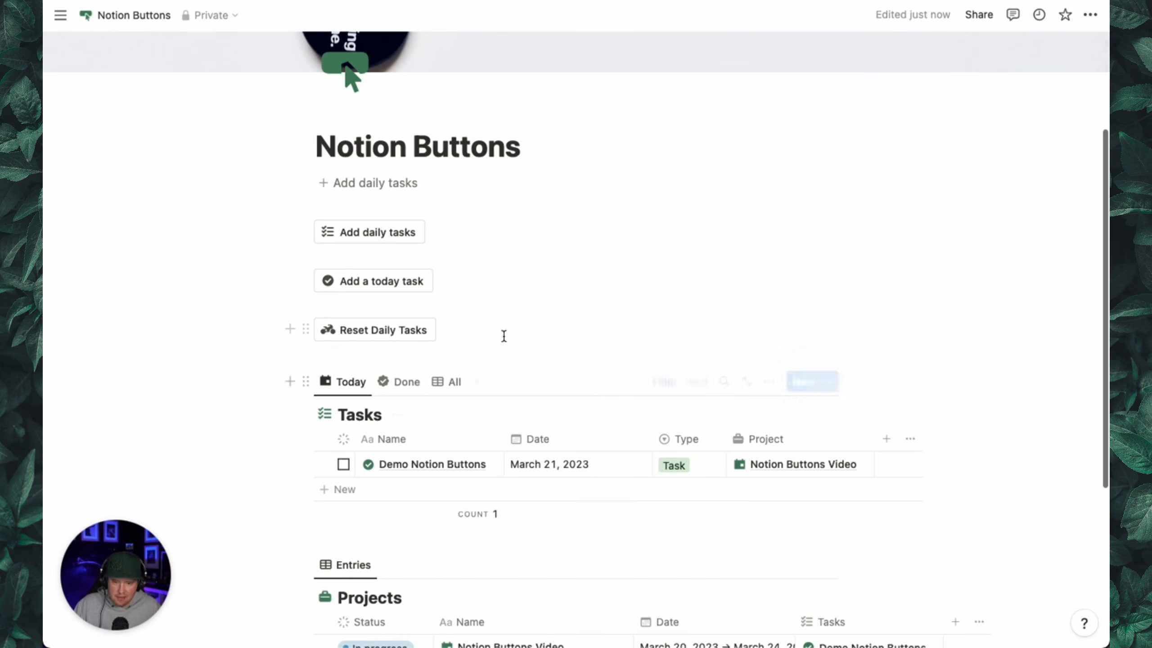
Run the Reset Daily Tasks button to bring the daily tasks back into the Today view
click(389, 332)
scroll(473, 506, down, 2)
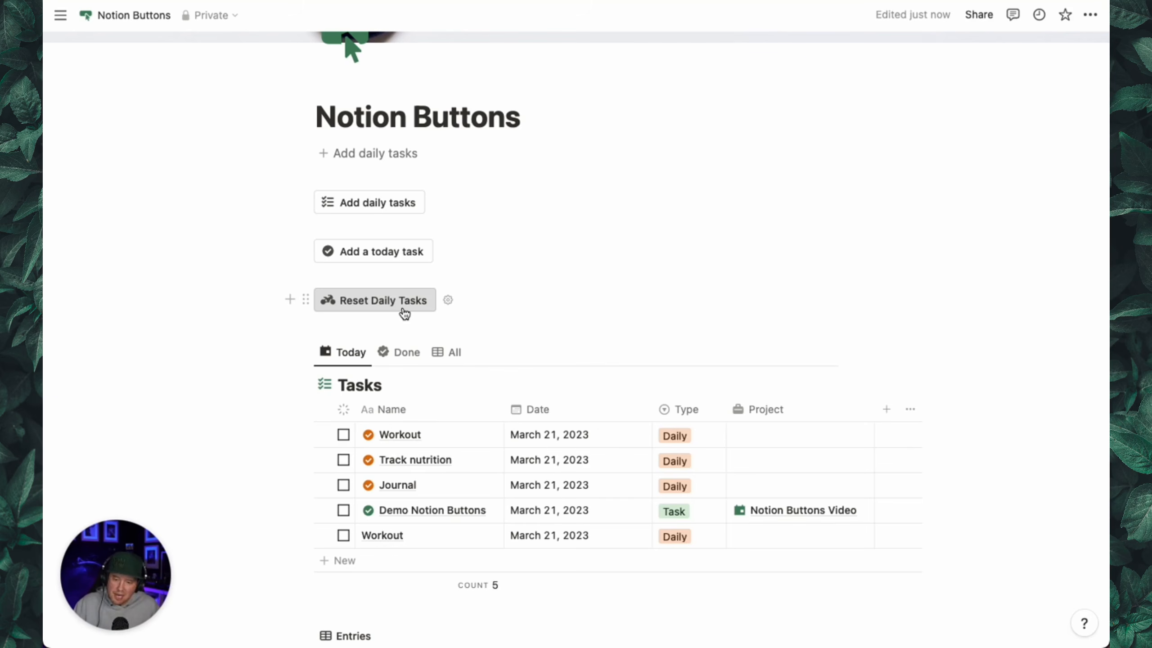
Mark Workout, Track nutrition and Journal as done in the Today view, and reset the daily tasks again
click(343, 435)
click(343, 436)
click(344, 437)
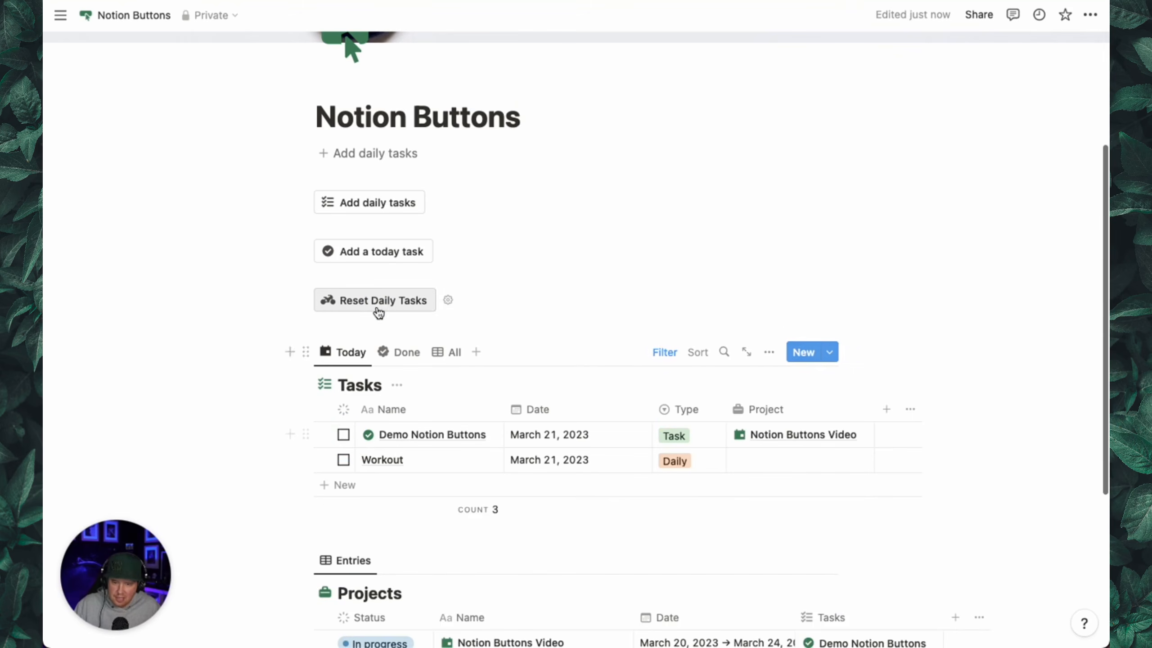
click(378, 308)
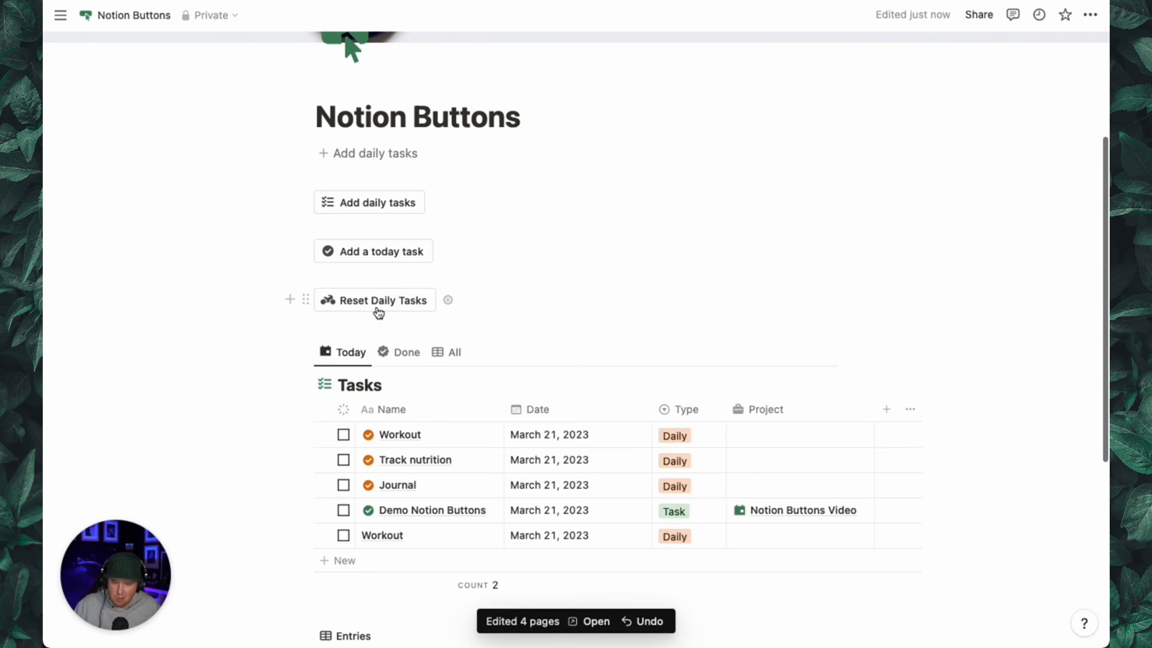
Delete the duplicate Workout task without an icon from the Today view
click(430, 535)
key(Escape)
key(Escape)
key(BackSpace)
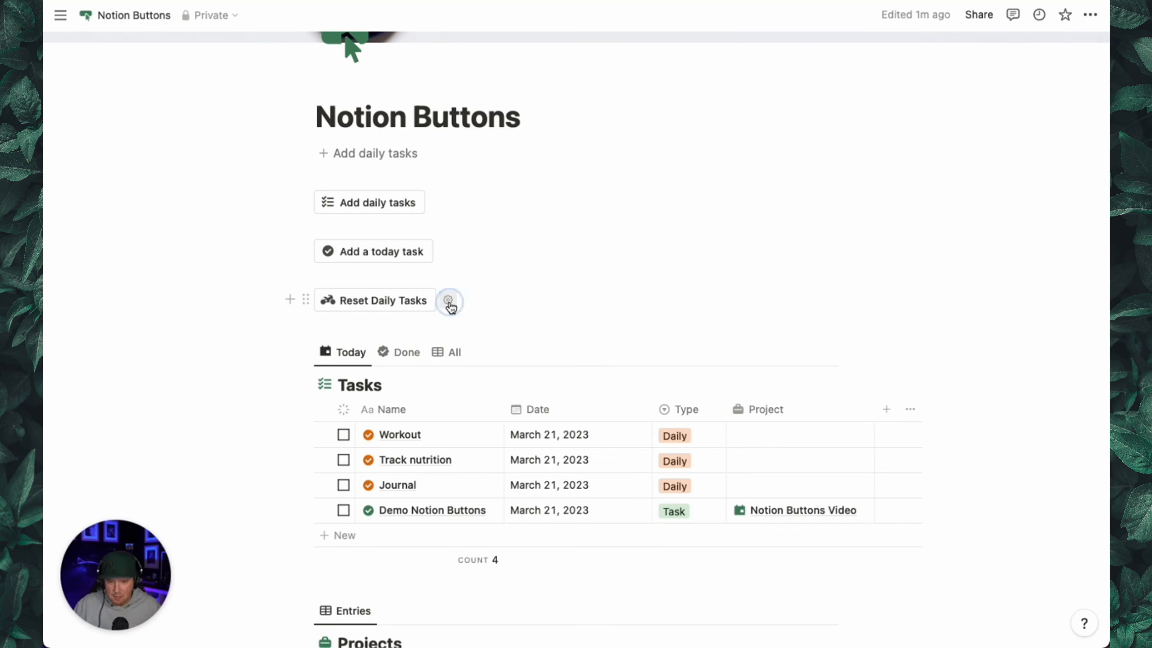
Reopen the Reset Daily Tasks button's configuration and add a "Show confirmation" step after the page edit
click(449, 301)
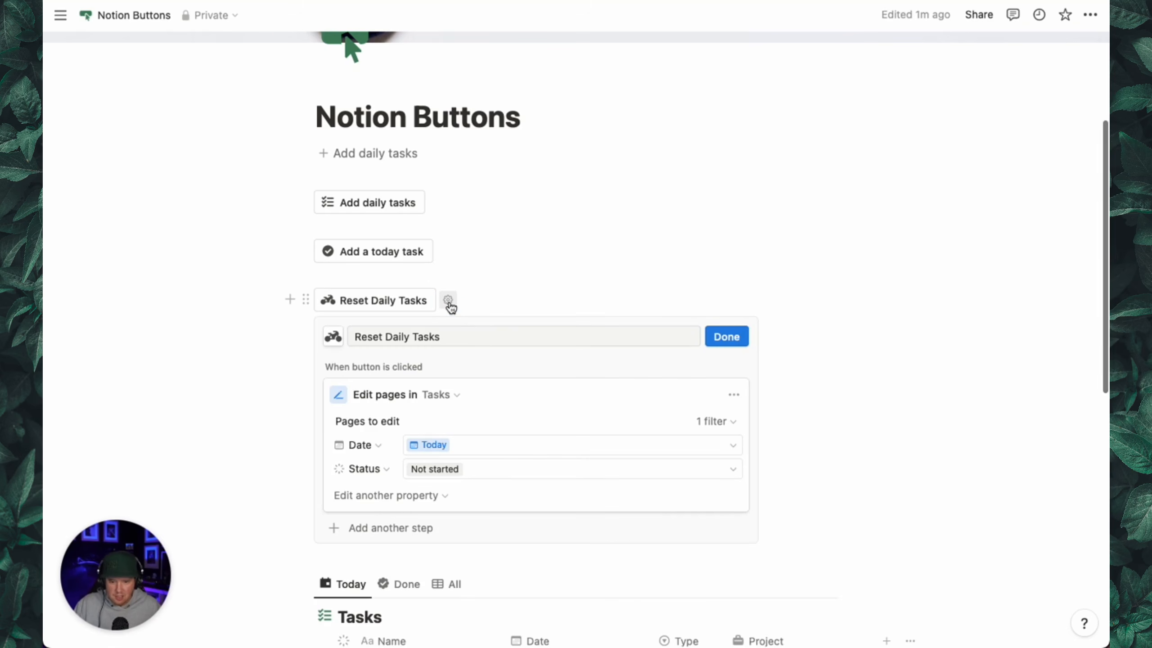
click(400, 527)
click(409, 492)
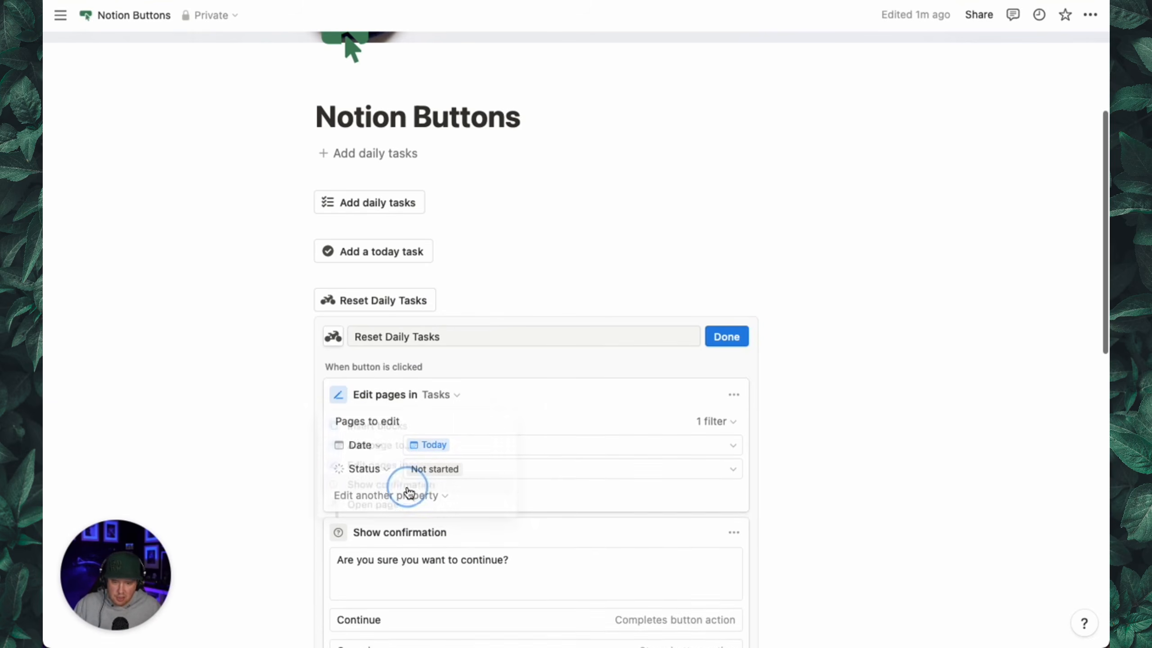
scroll(431, 555, down, 3)
scroll(433, 554, down, 2)
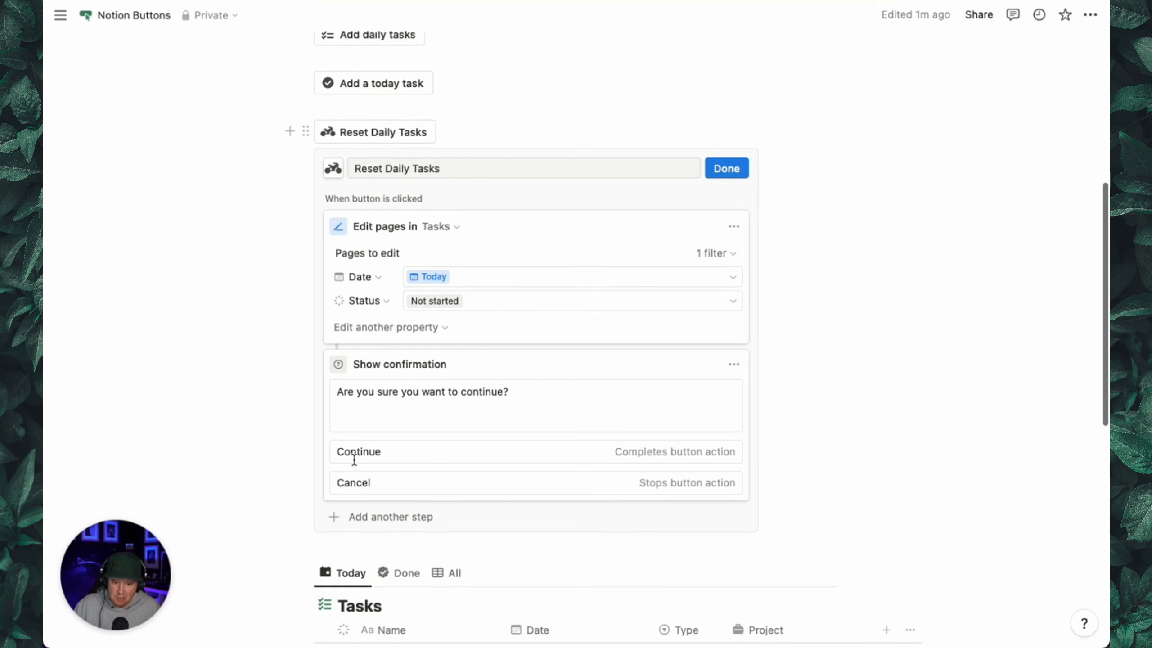
Label the confirmation's continue option "Yep" and its cancel option "Nope"
click(372, 460)
double_click(379, 452)
text(Yep)
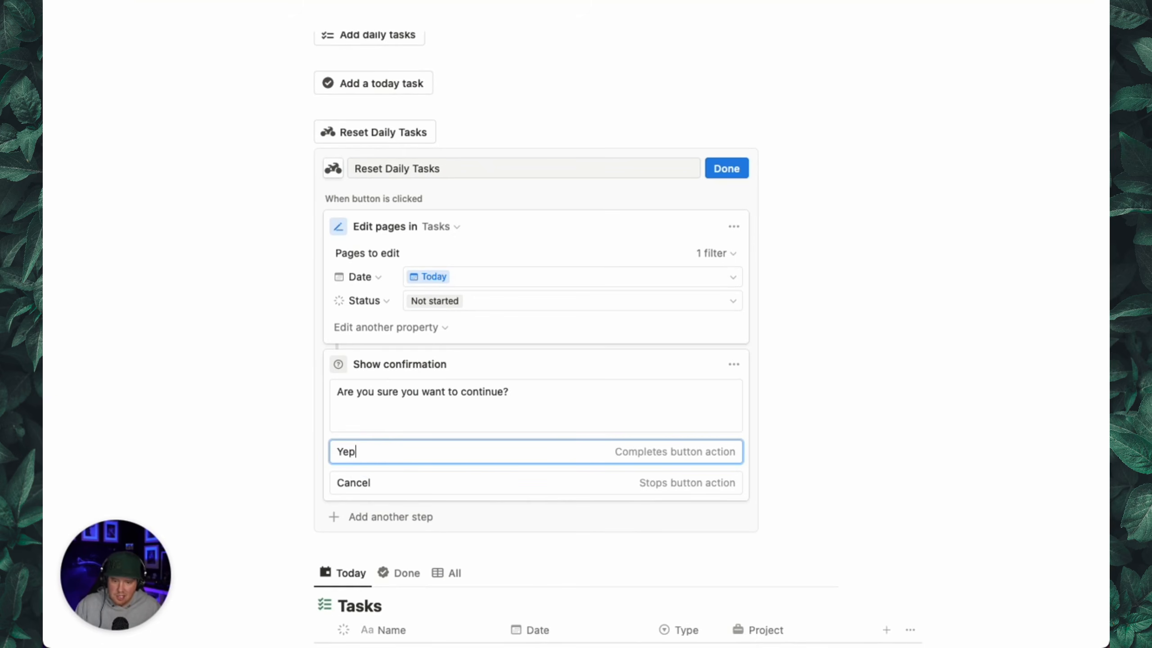
double_click(394, 474)
text(NH)
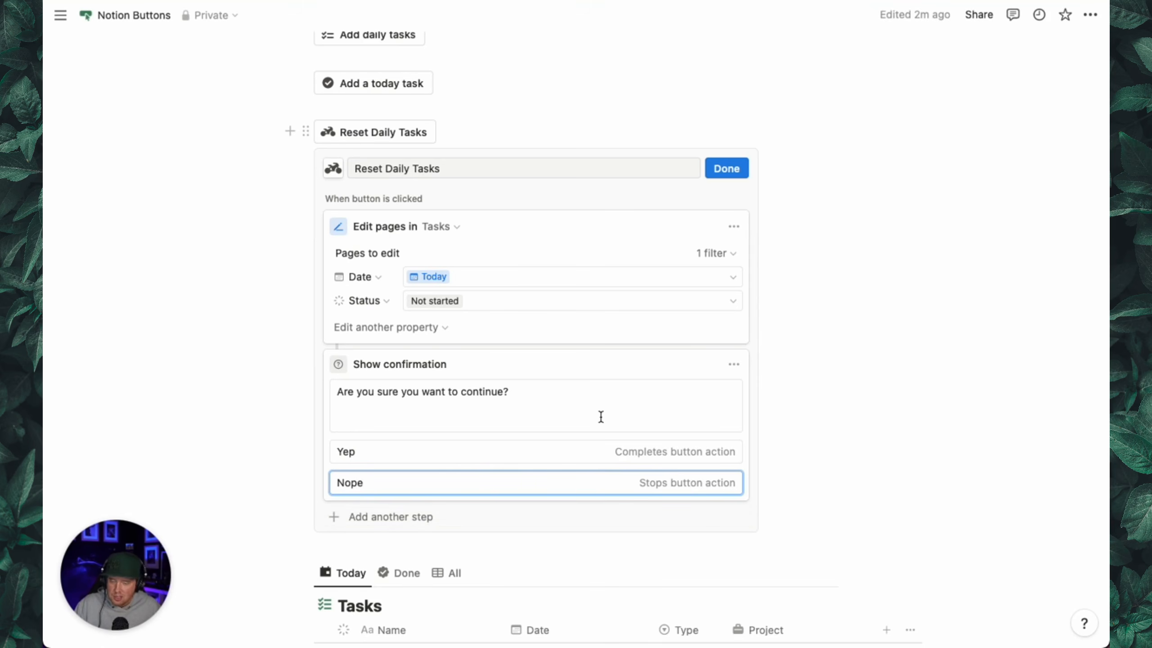
Move the page edit below the confirmation, change the message to "Are you sure you want to reset your daily tasks?", and save the button
click(734, 227)
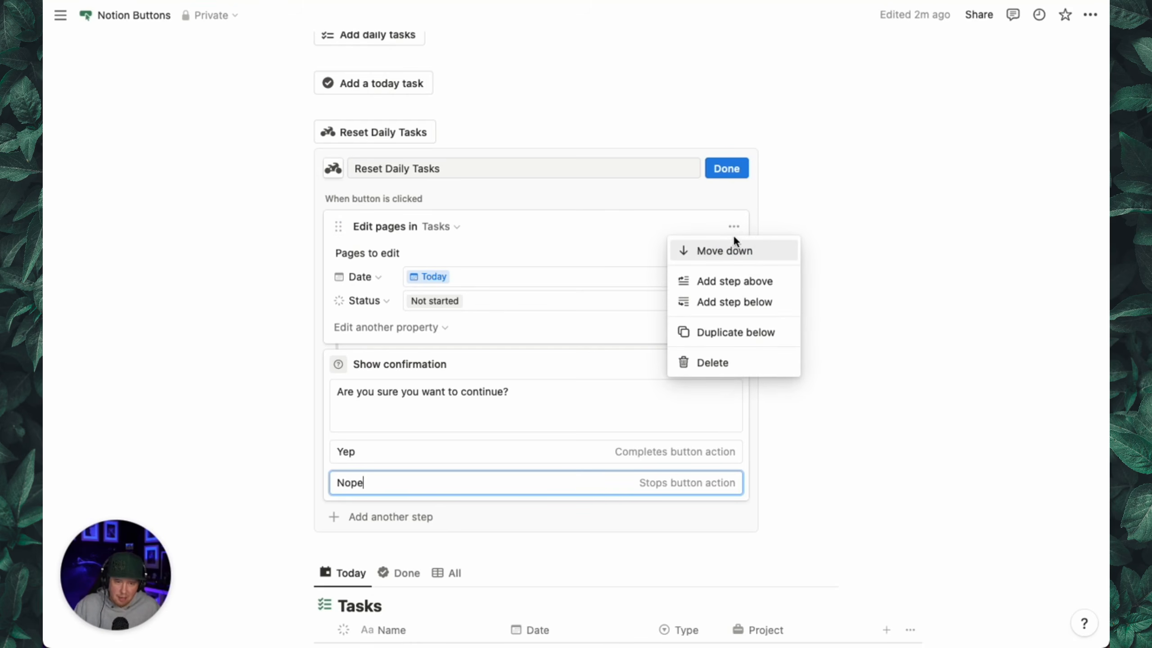
click(734, 251)
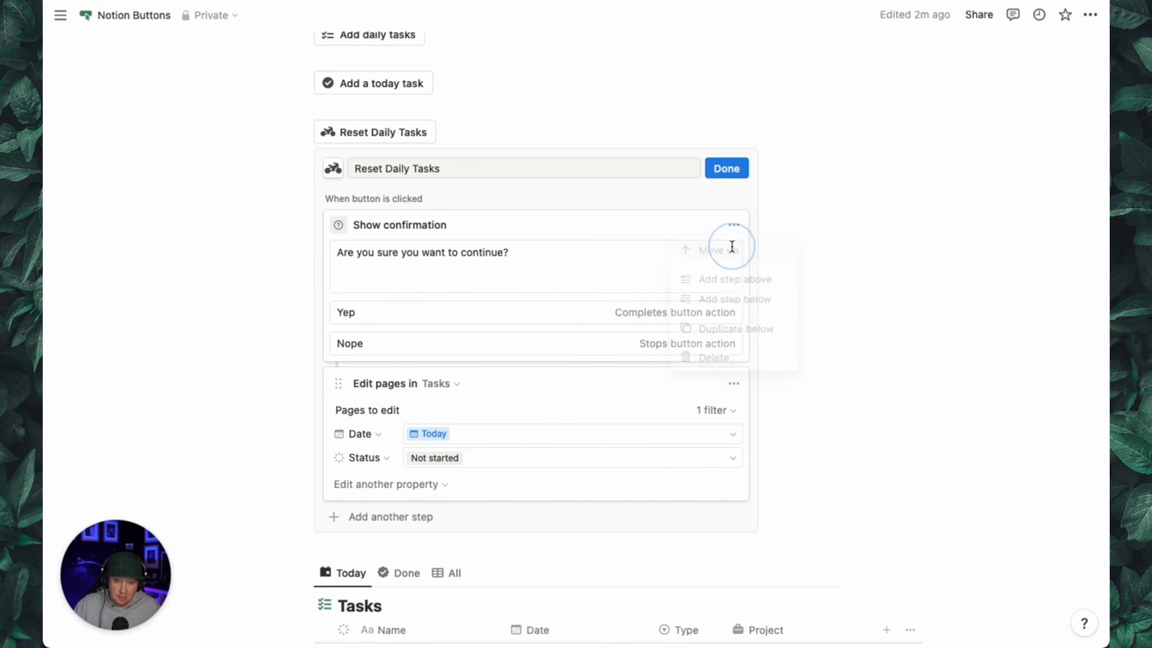
click(580, 259)
click(468, 252)
double_click(468, 252)
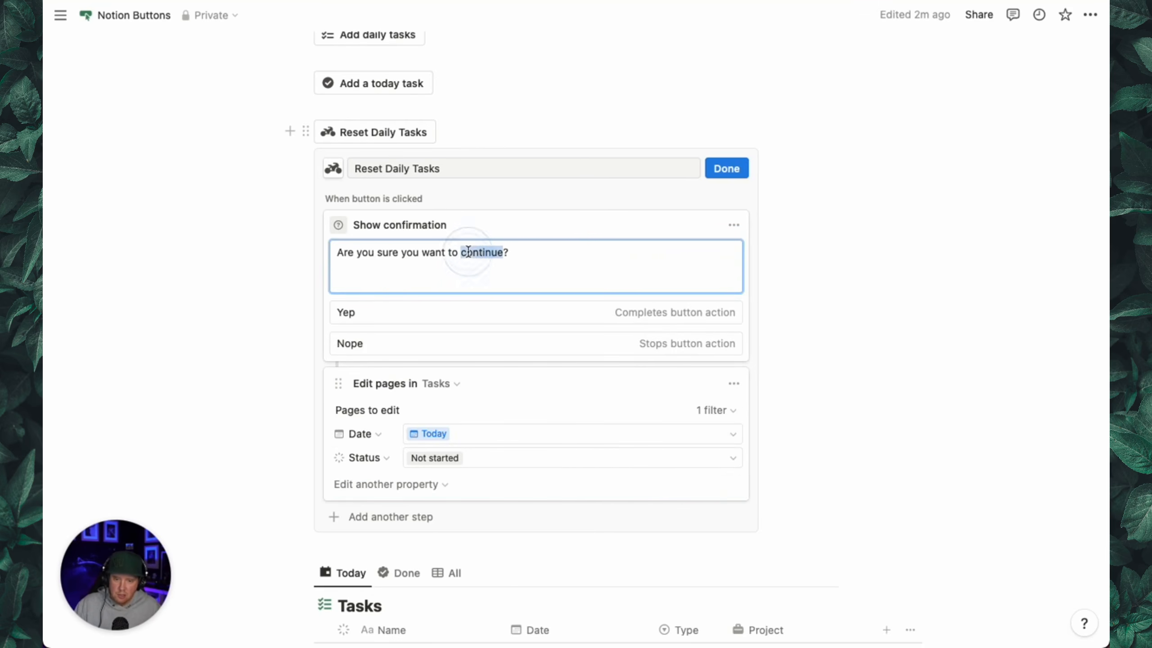
text(reset your daily tasks)
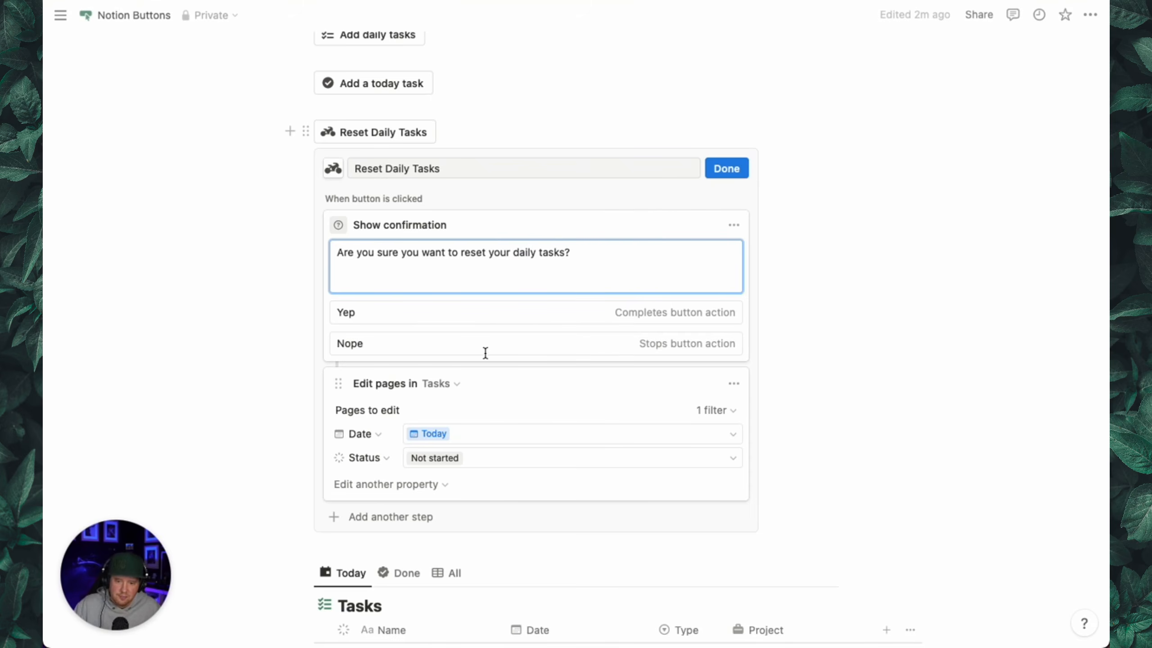
click(726, 168)
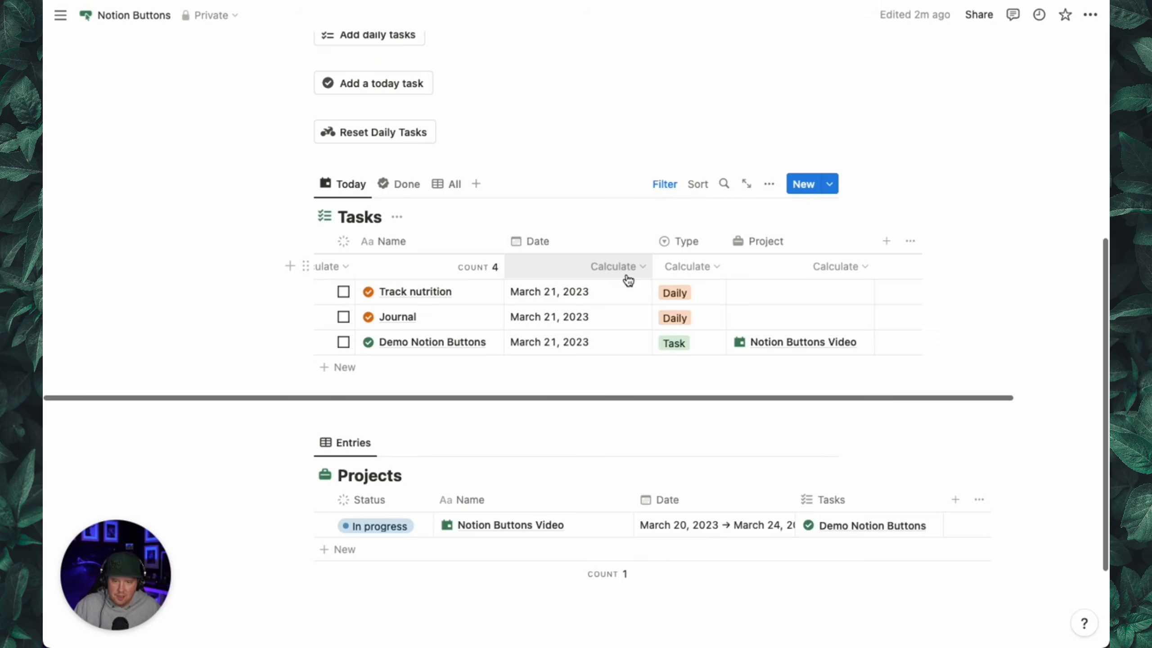
Check the Done view, return to Today, and test the Reset Daily Tasks button by declining its confirmation with Nope
click(395, 185)
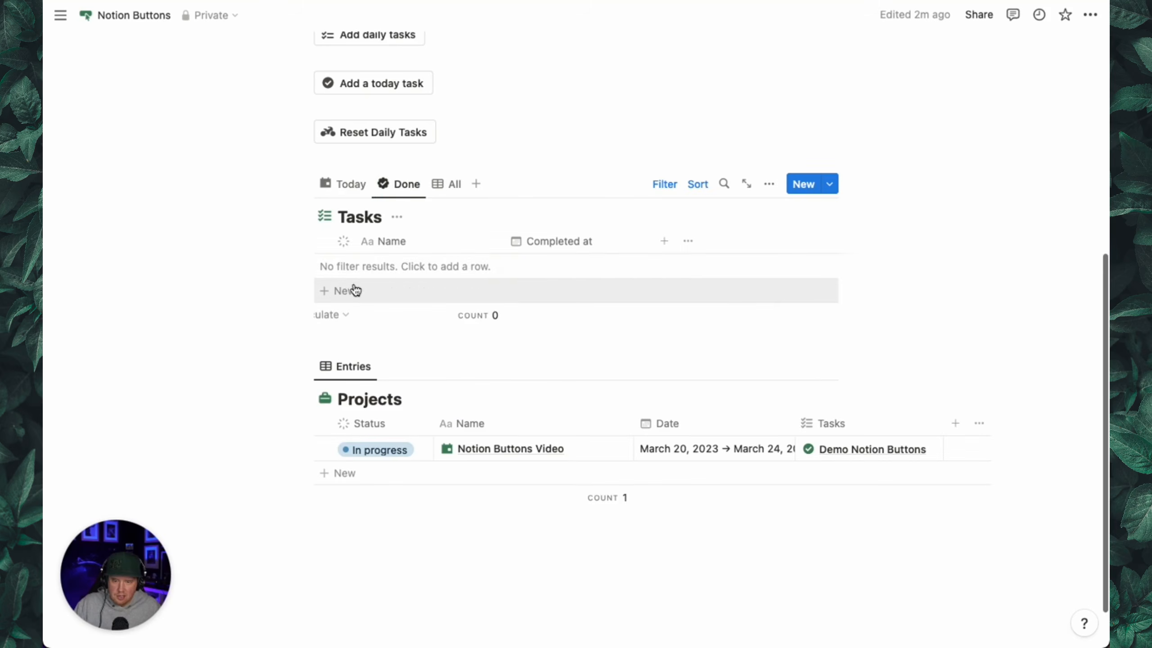
click(349, 184)
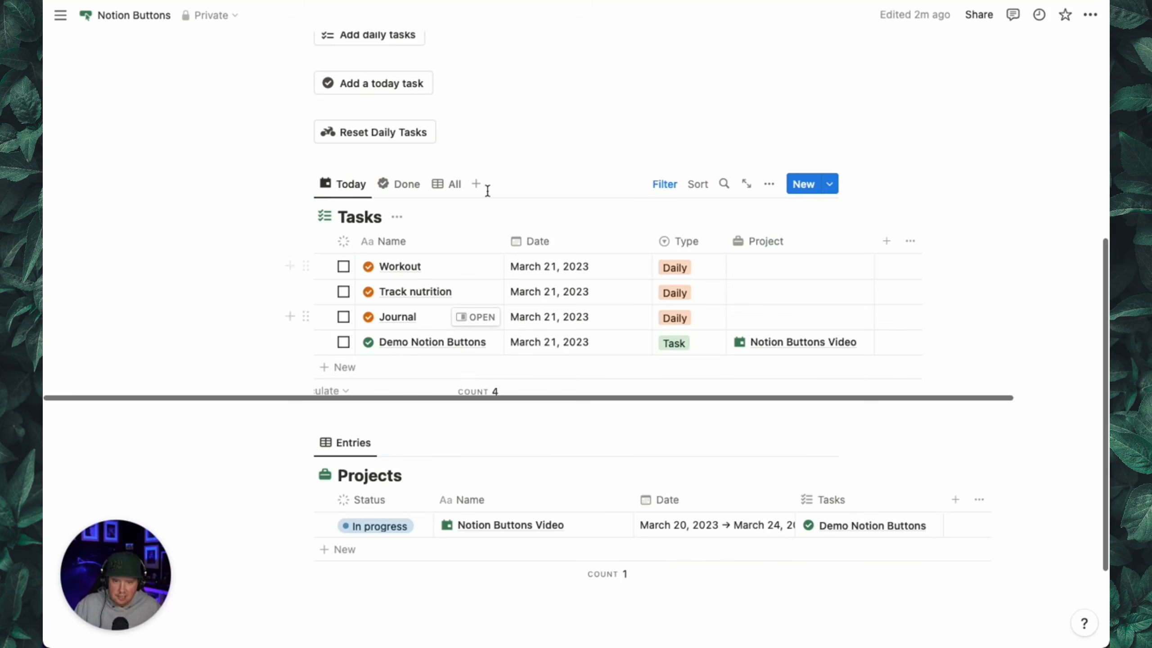
click(381, 131)
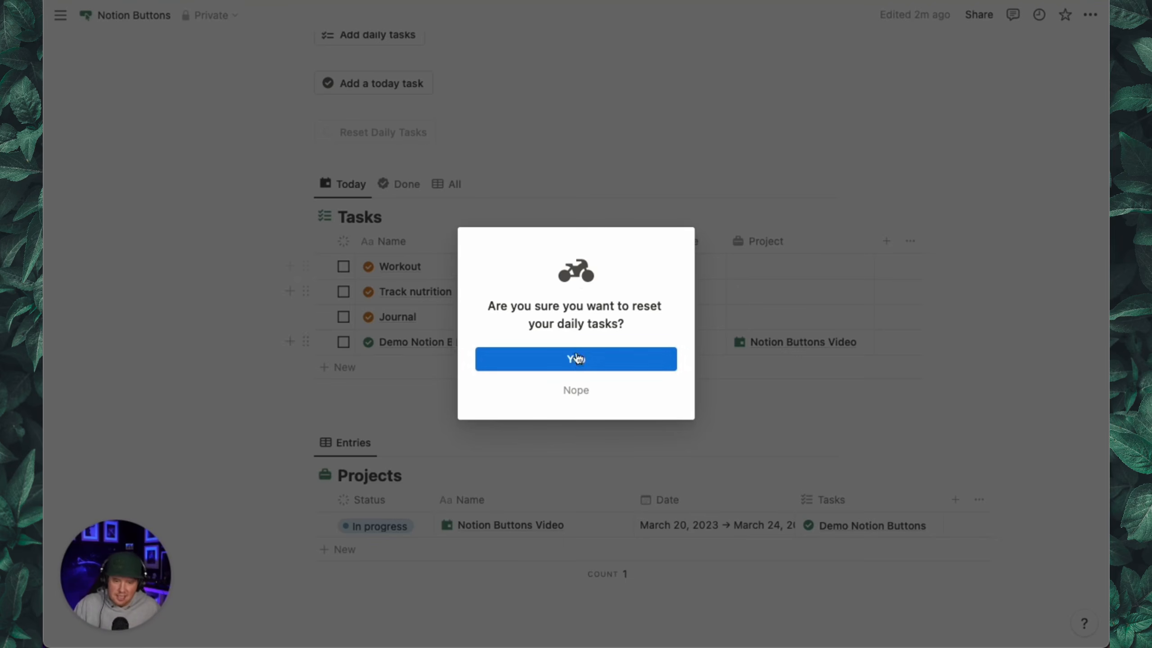
click(586, 397)
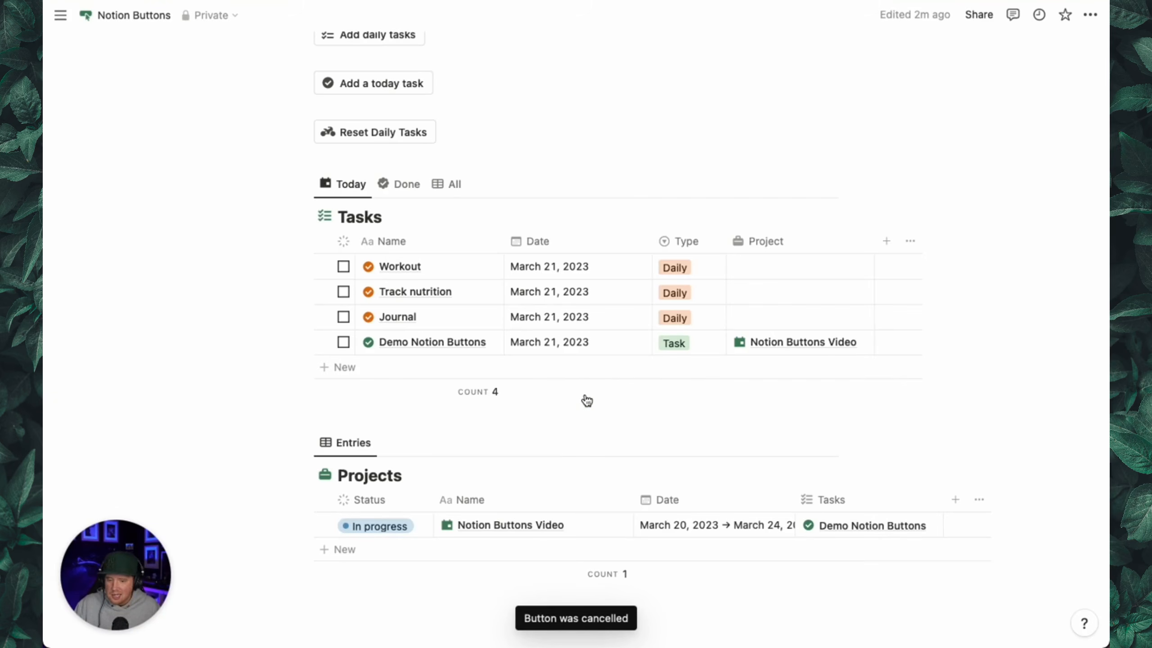
Review the Reset Daily Tasks button's configuration, close it, and run the button by accepting its confirmation with Yep
click(450, 134)
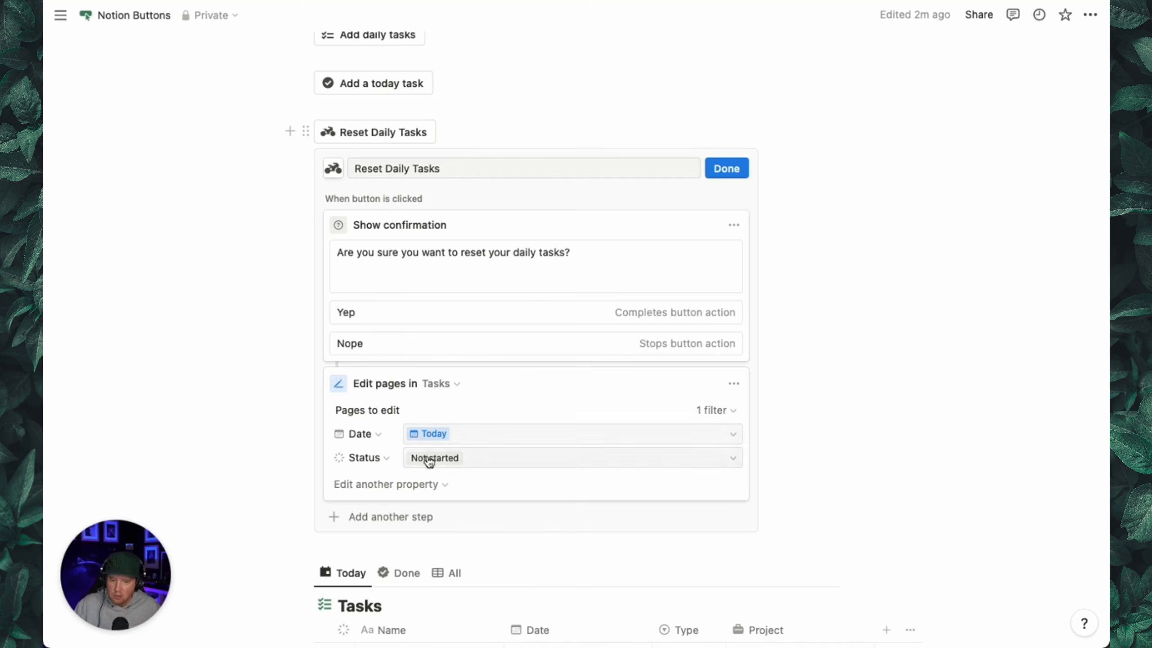
click(710, 176)
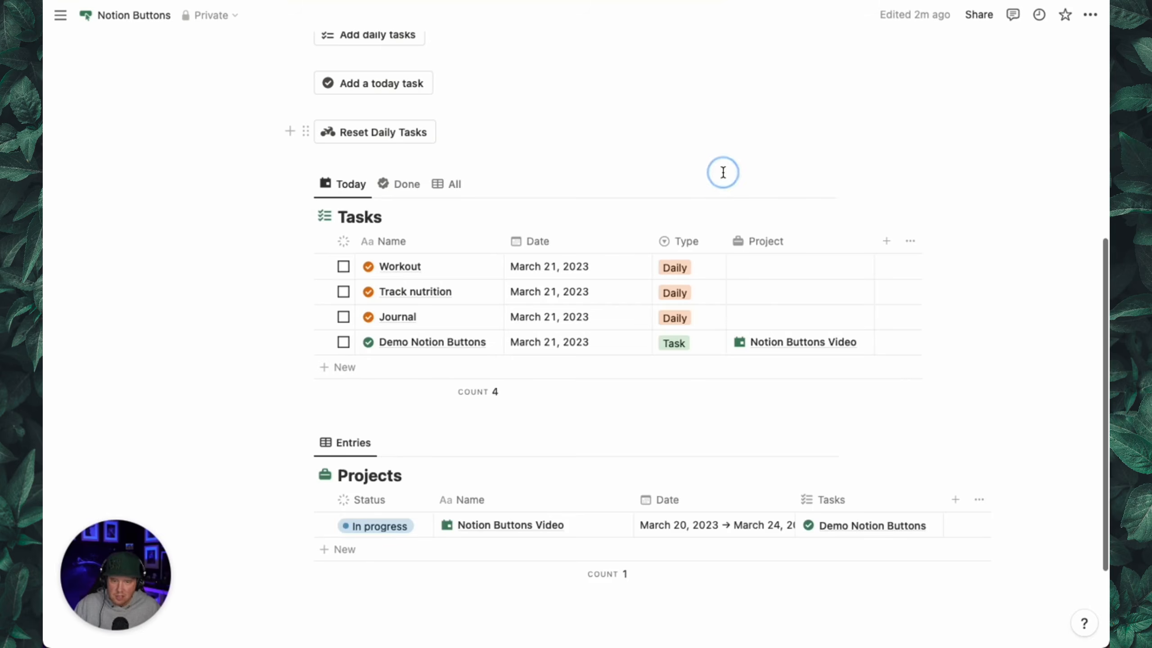
click(387, 135)
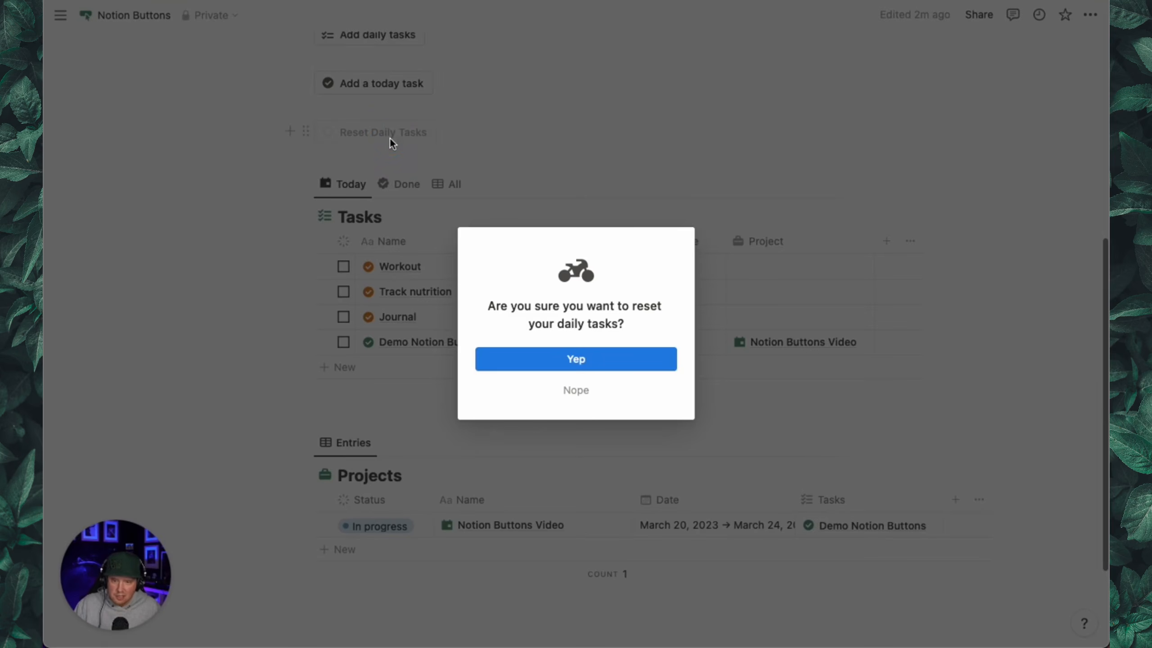
click(536, 360)
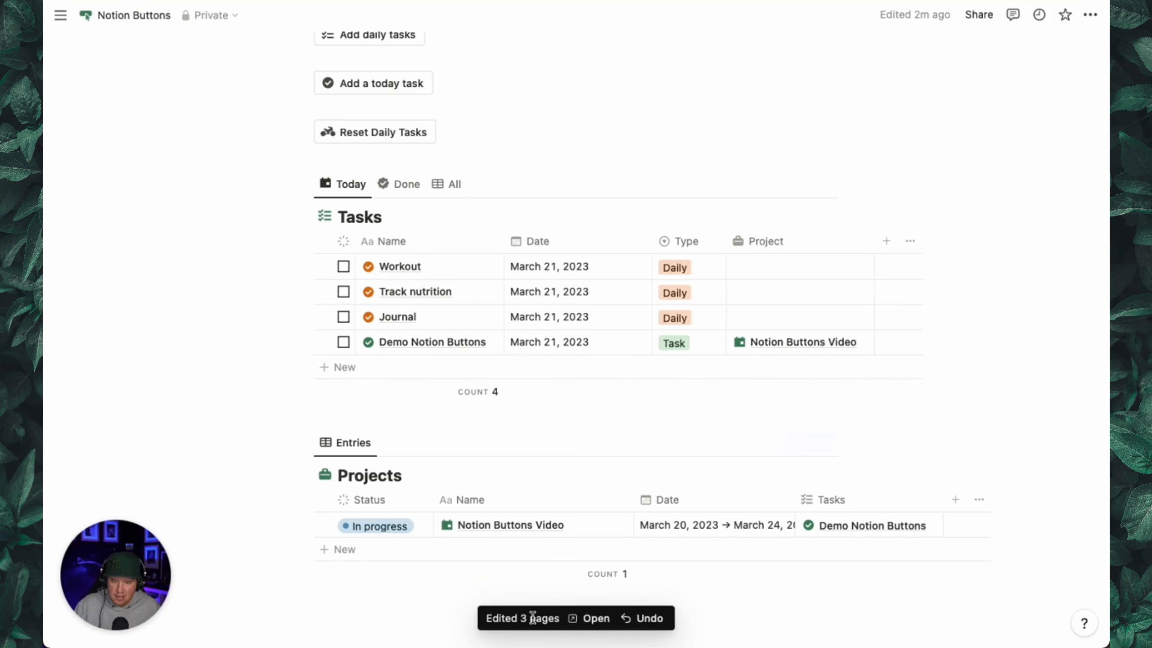
Mark the Workout, Track nutrition and Journal tasks as done in the Today view
click(346, 269)
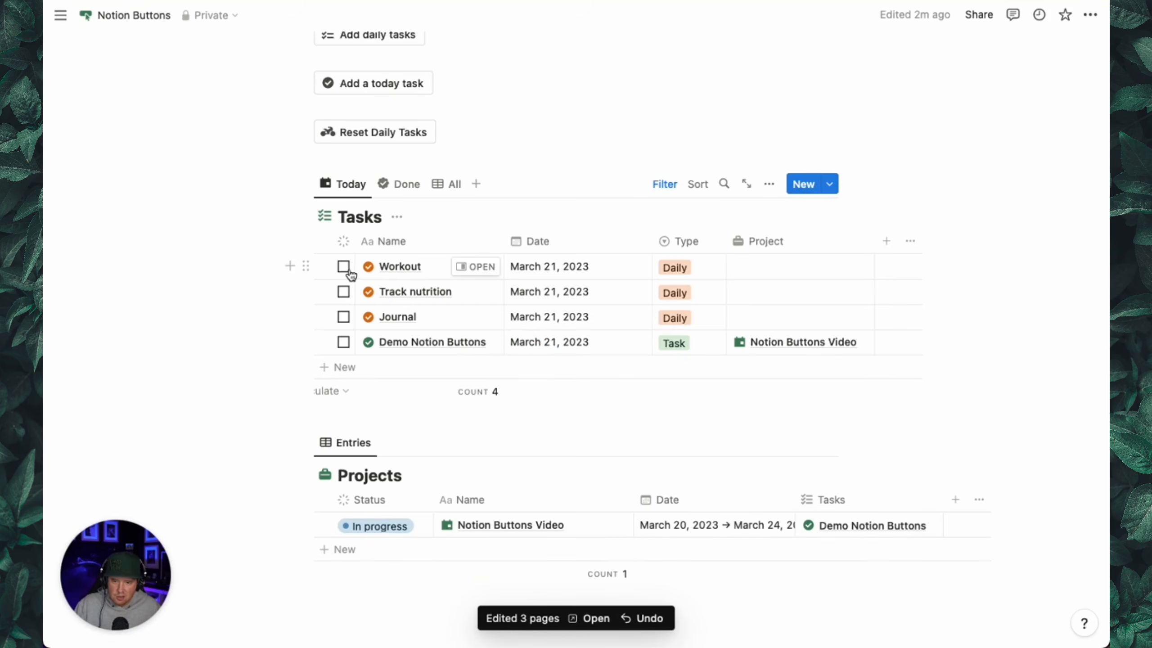
click(347, 270)
click(346, 268)
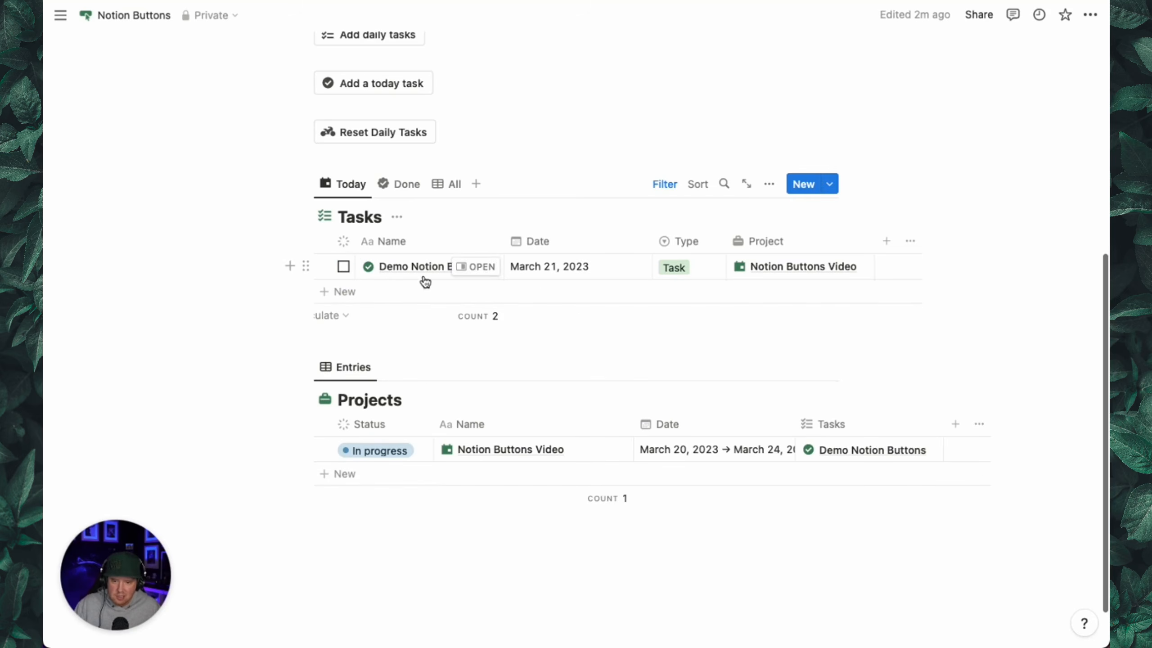
Run Reset Daily Tasks once answering Nope, and run it again answering Yep to reset the completed daily tasks
click(398, 132)
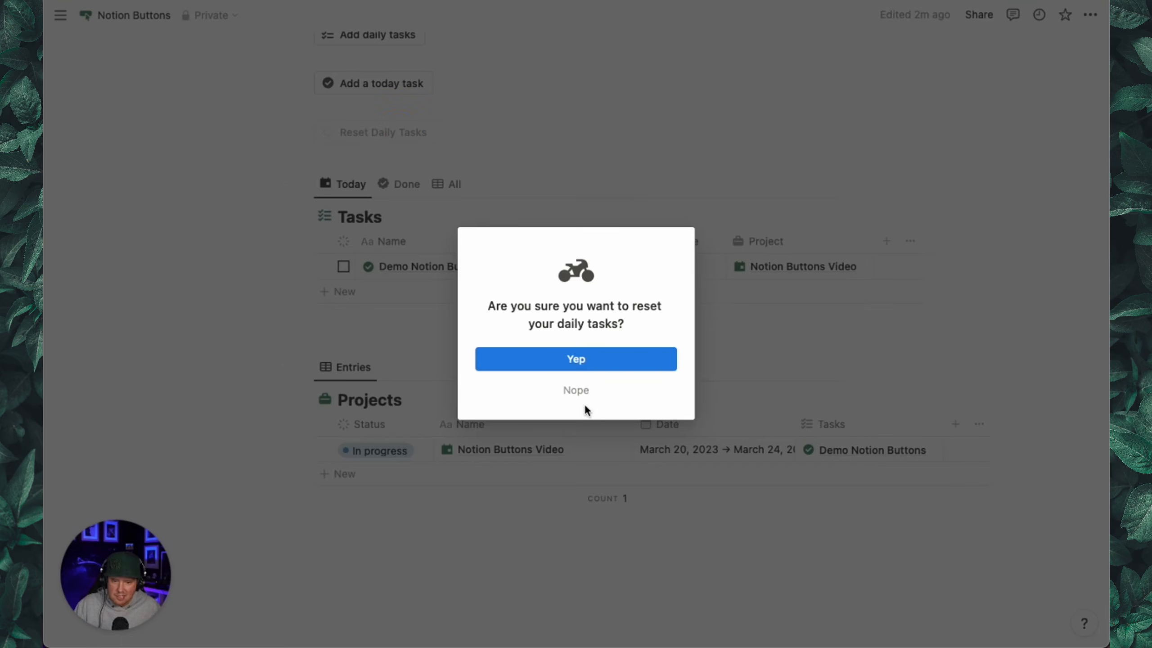
click(577, 391)
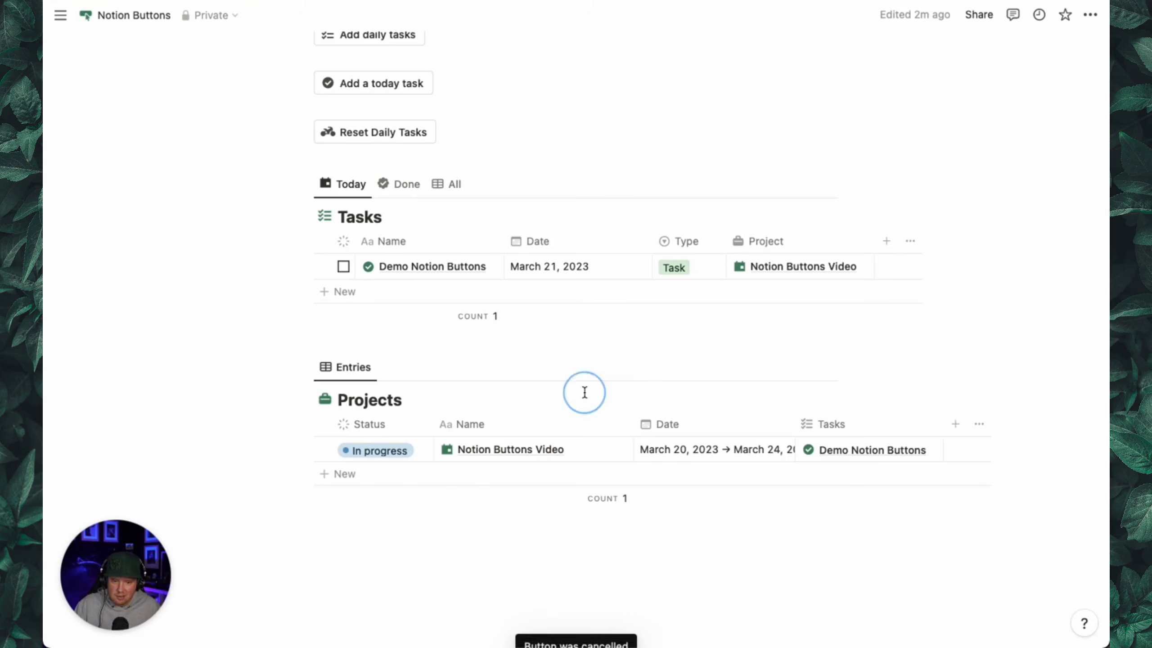
click(392, 132)
click(538, 363)
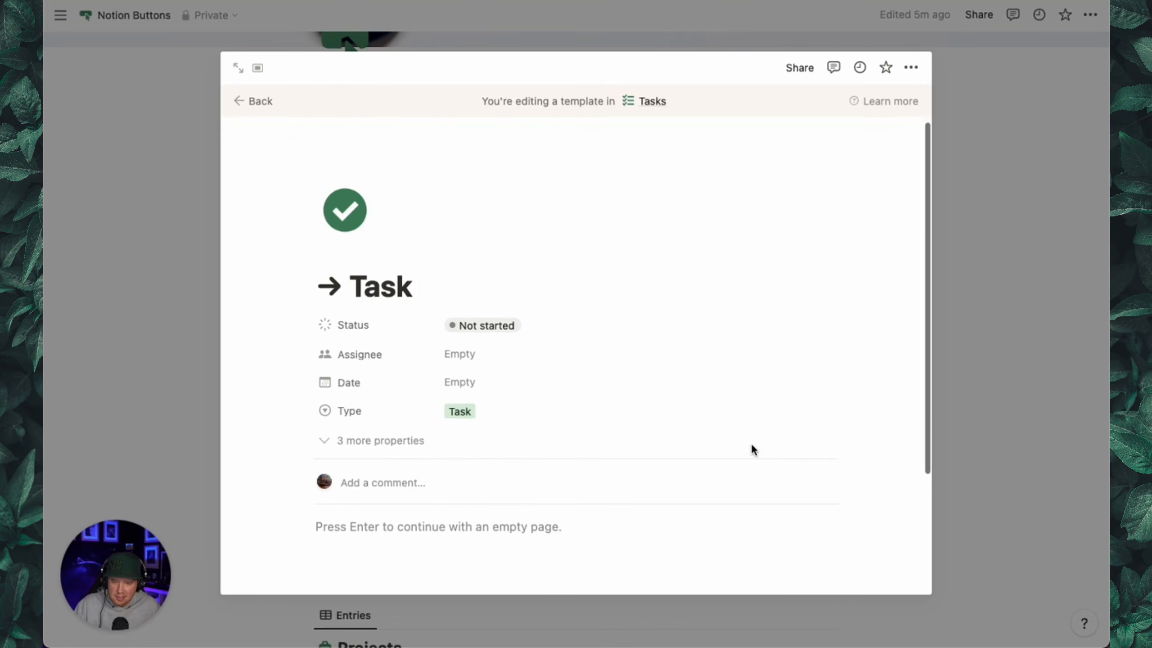
Insert a button block in the empty body of the Task template
scroll(752, 449, down, 2)
scroll(753, 449, down, 3)
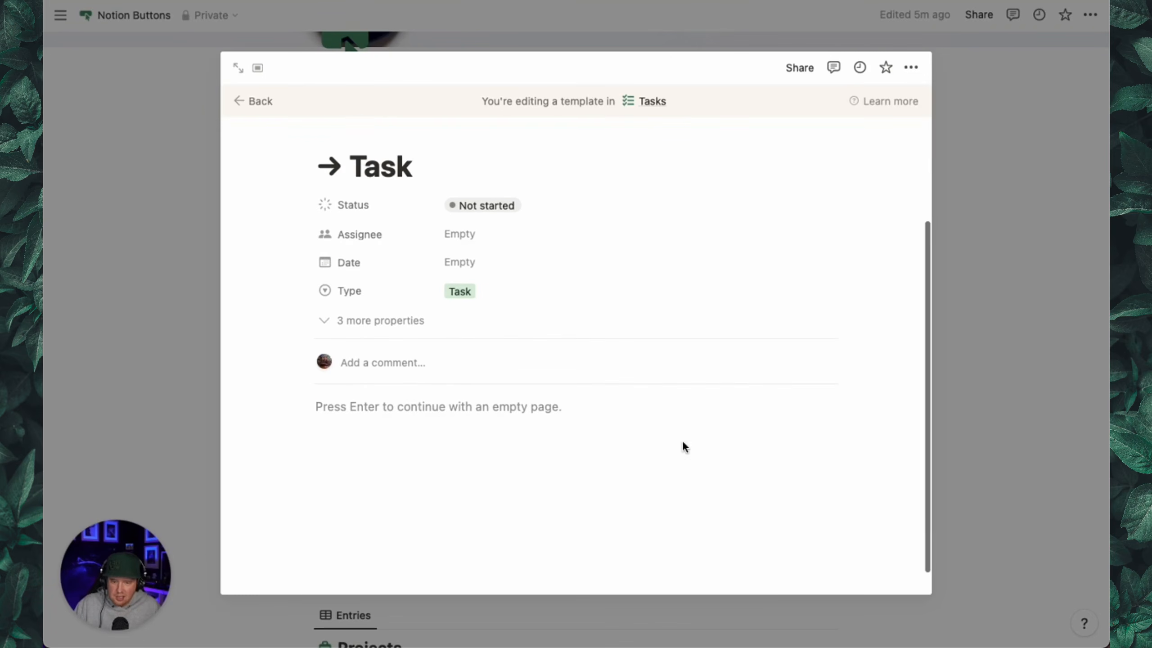
click(493, 413)
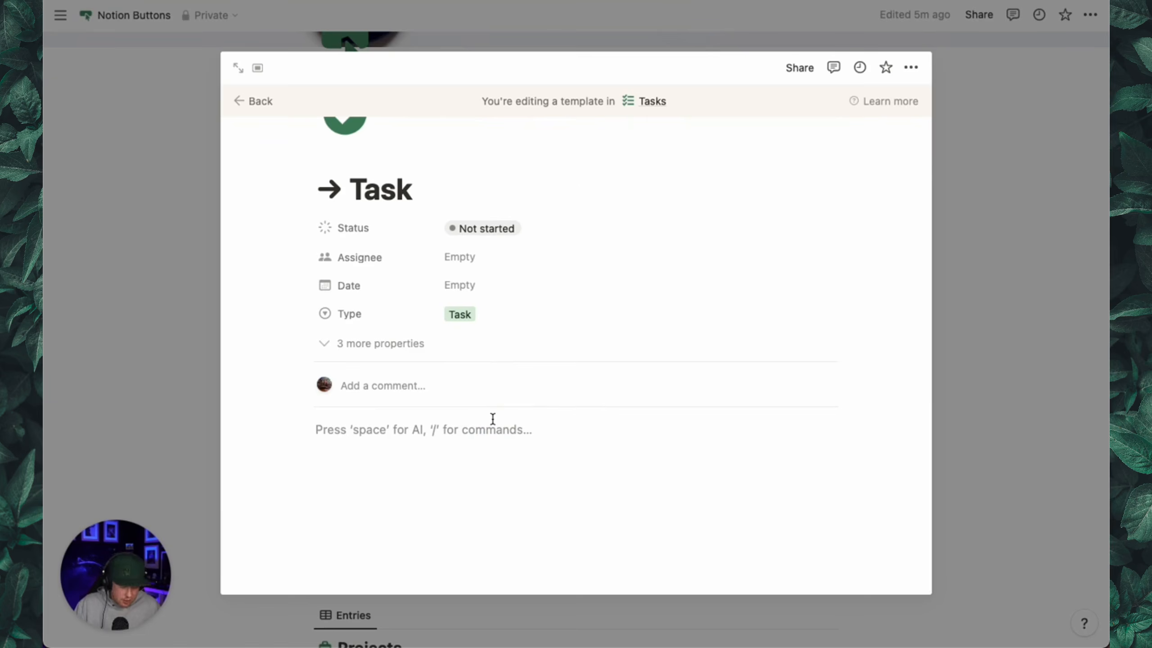
text(/but)
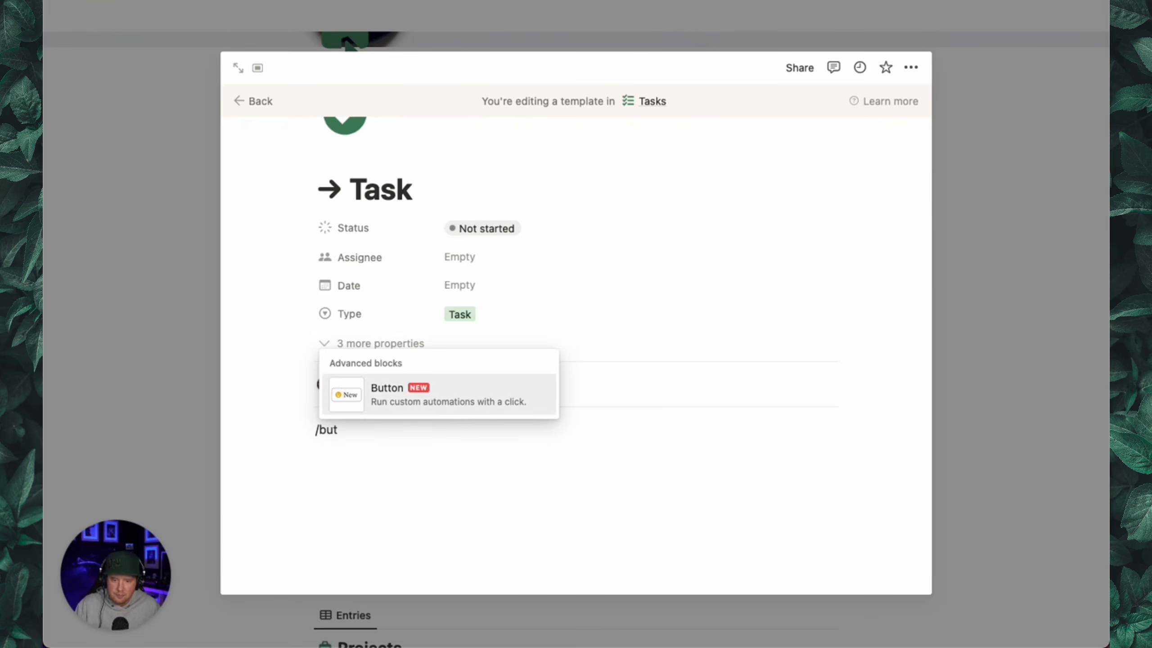
key(Return)
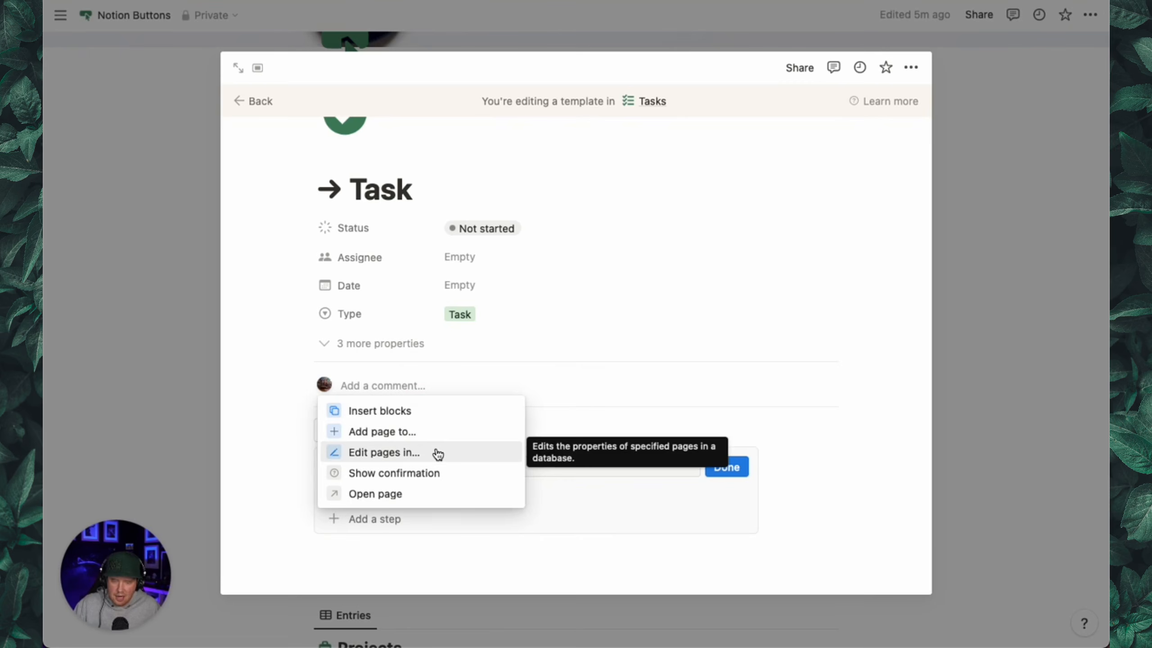
Add an "Edit pages in" step to the new button and target This page
click(437, 452)
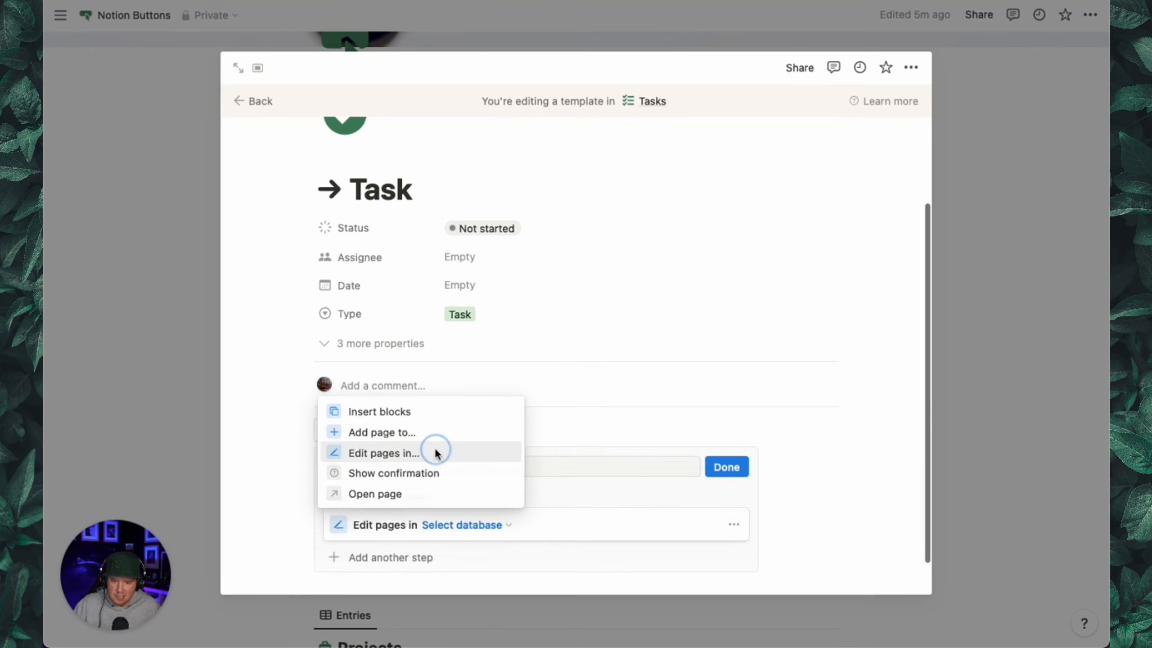
click(439, 524)
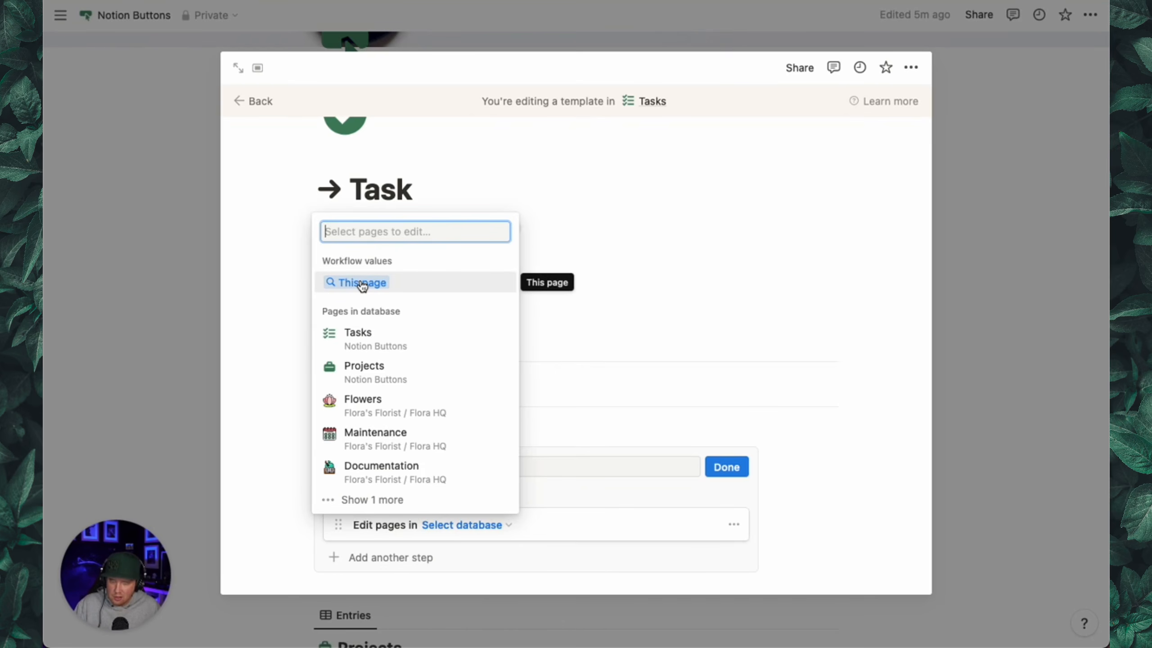
click(377, 287)
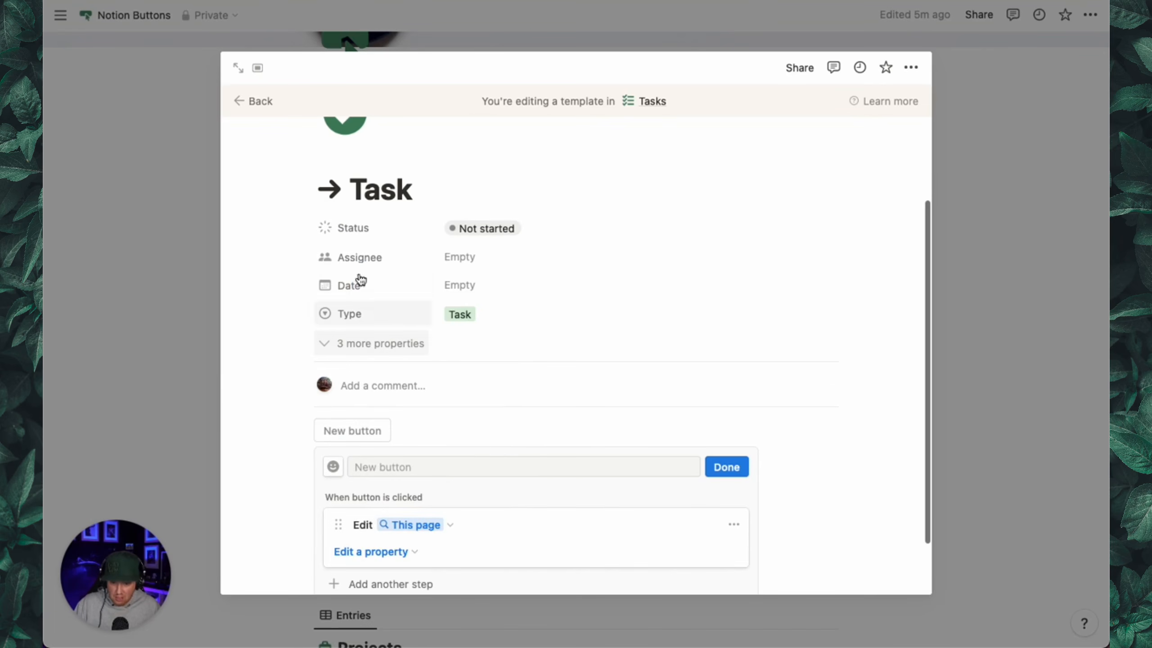
Name the button "Grab this task" and give it a black down-arrow icon
scroll(546, 378, down, 2)
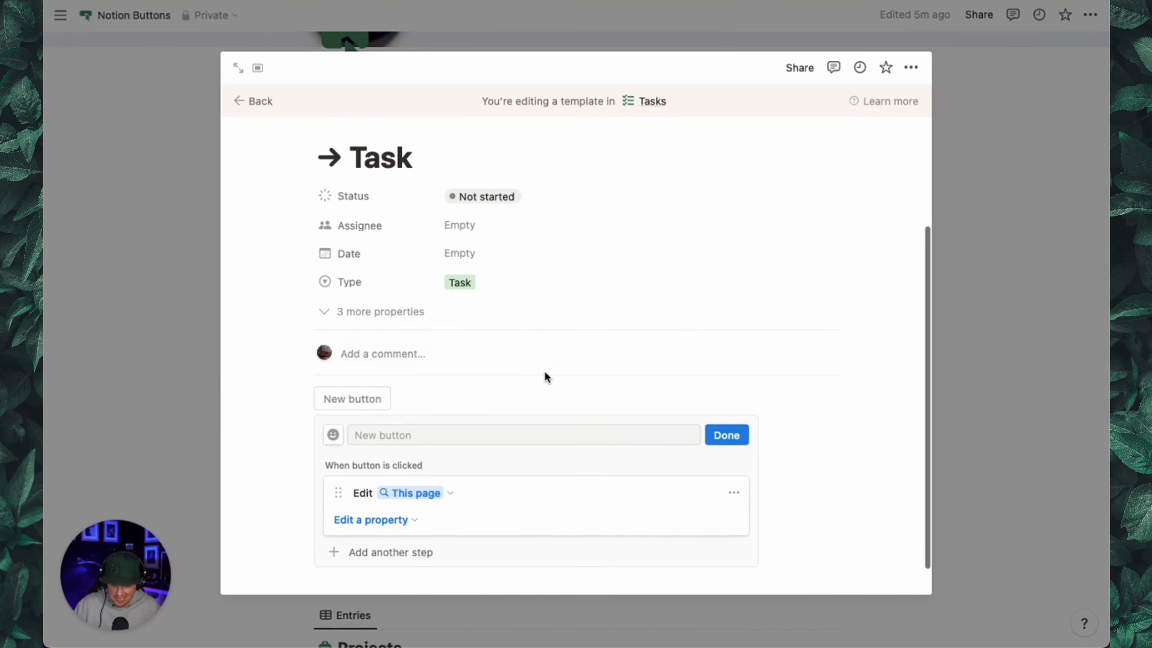
click(397, 433)
text(Grab this task)
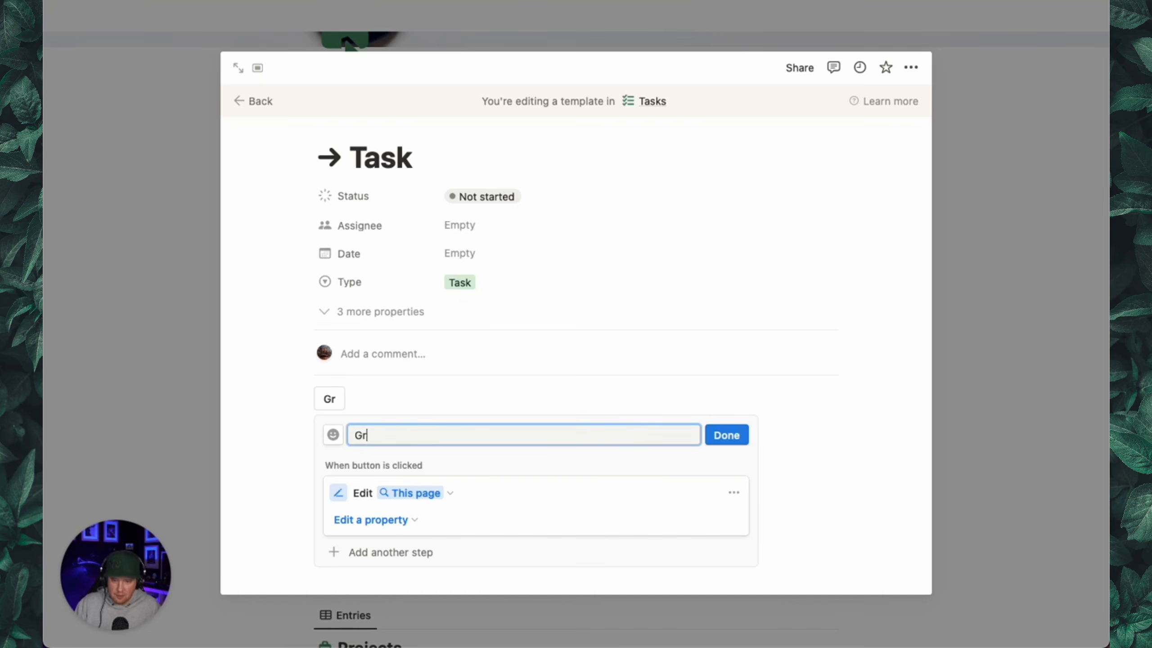
click(333, 435)
click(203, 264)
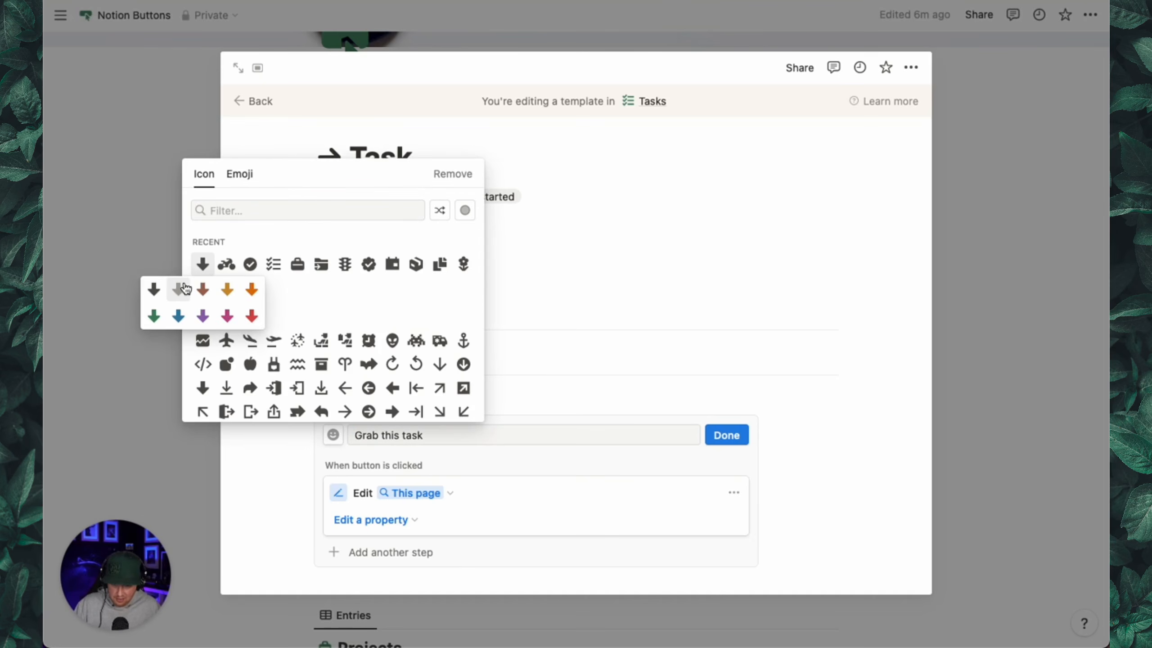
click(155, 294)
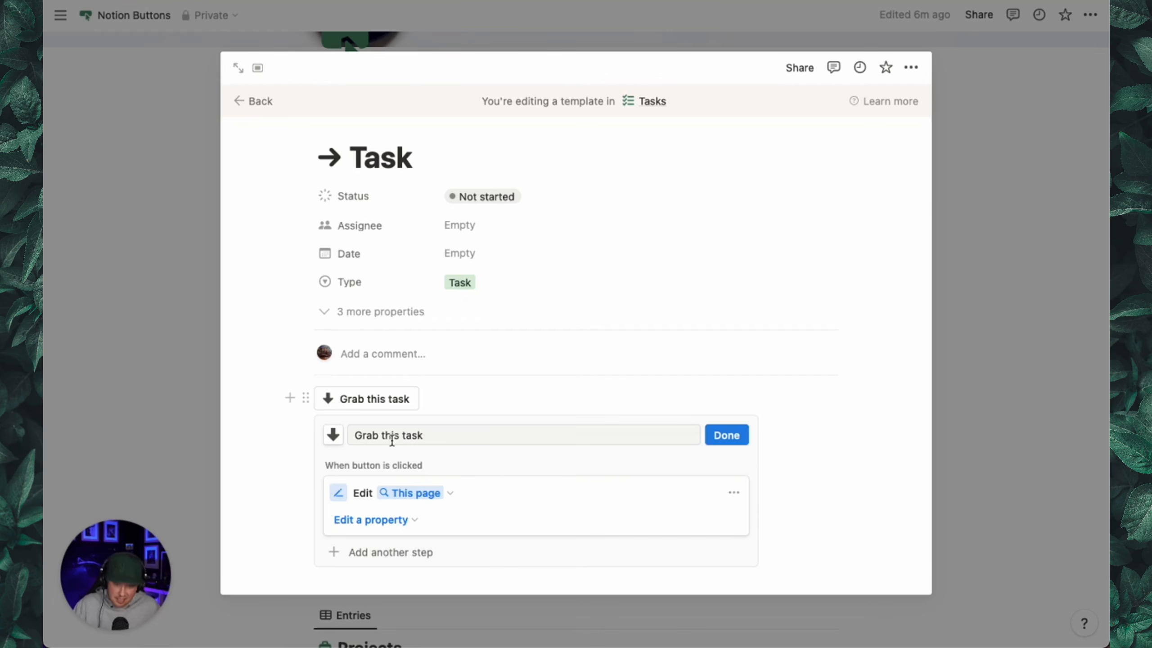
Make the page edit replace the Assignee property with "Person who clicked button"
click(363, 520)
click(350, 394)
click(569, 519)
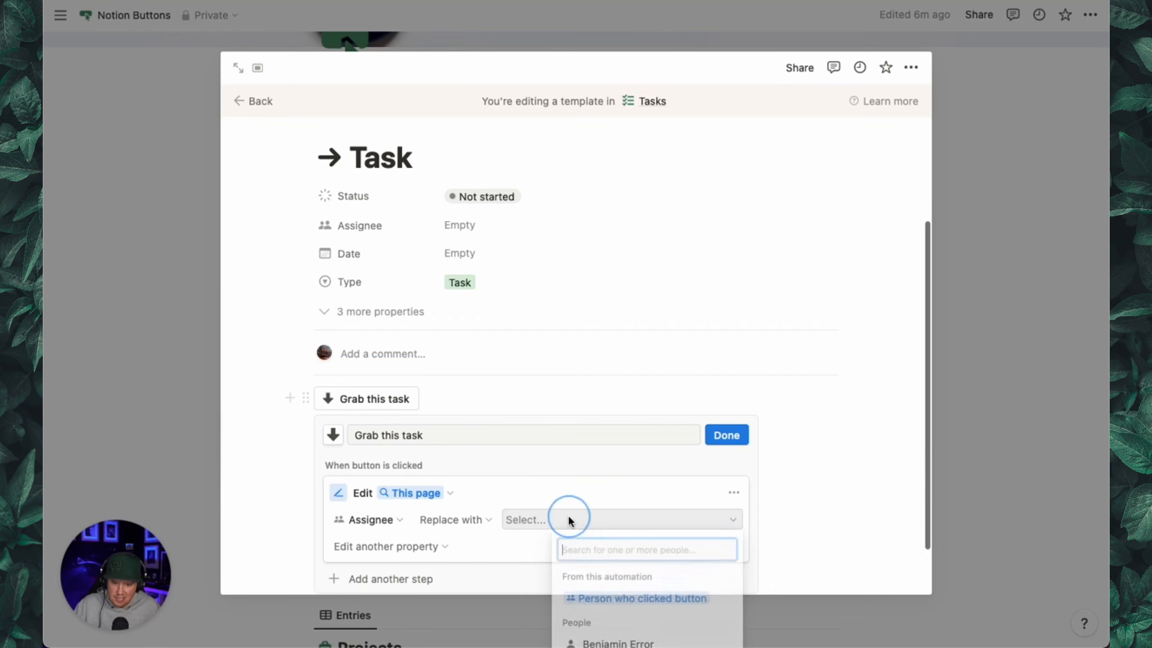
click(621, 449)
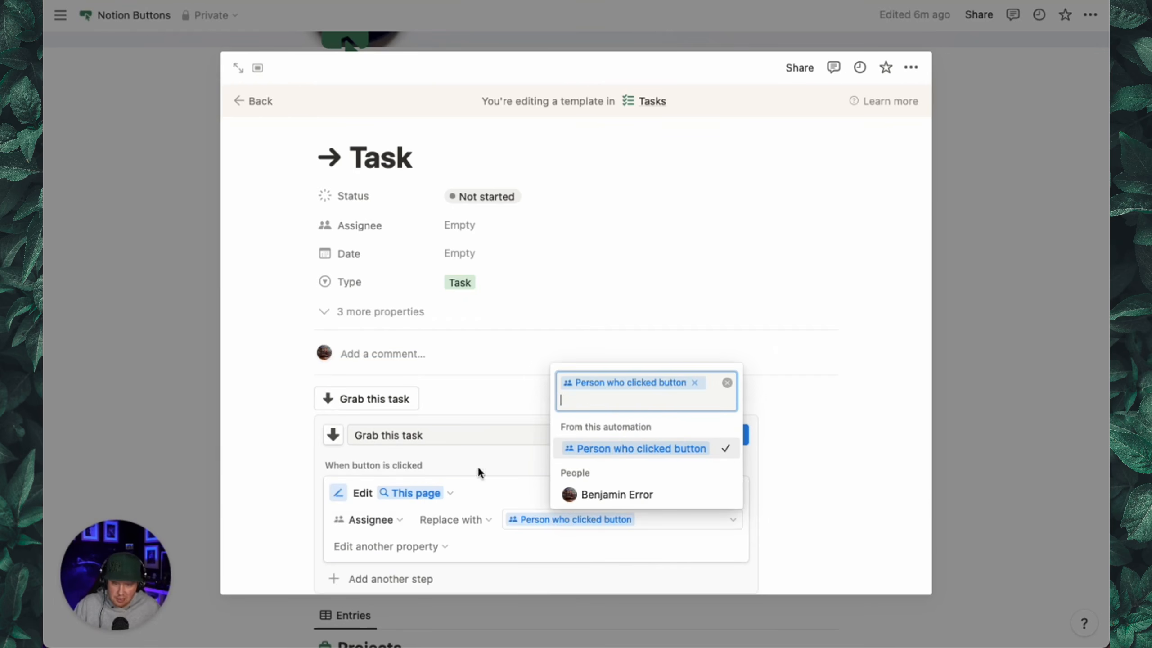
Add a "Show confirmation" step after the assignee edit with the message "Starting this task?"
click(398, 550)
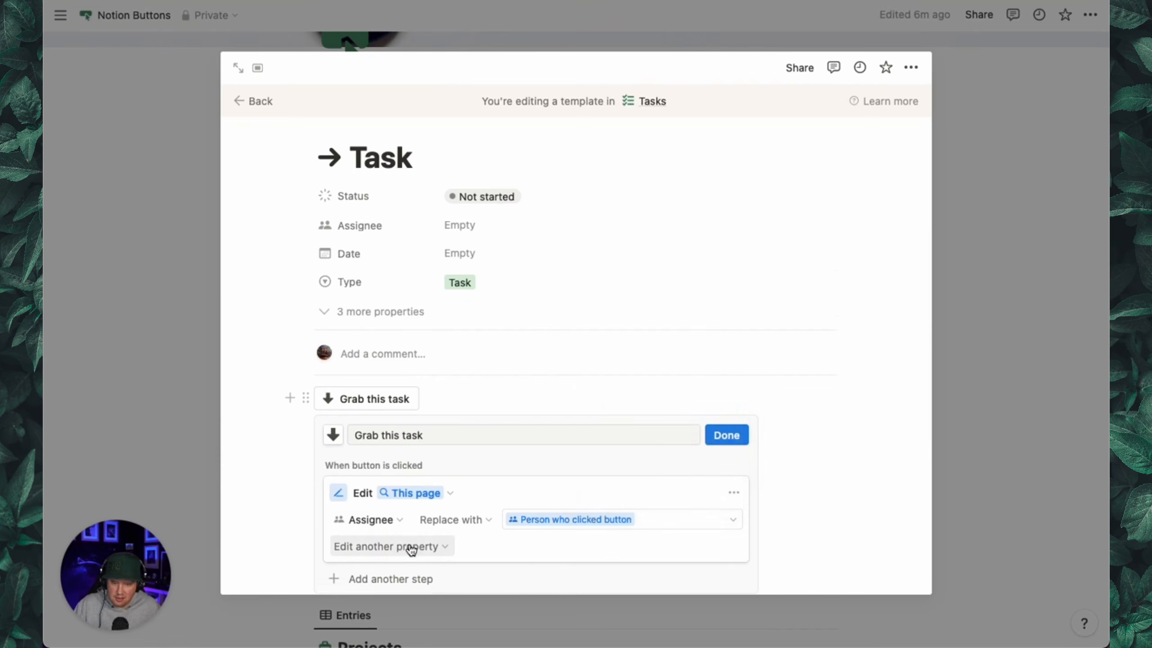
scroll(411, 548, down, 2)
click(419, 519)
click(412, 477)
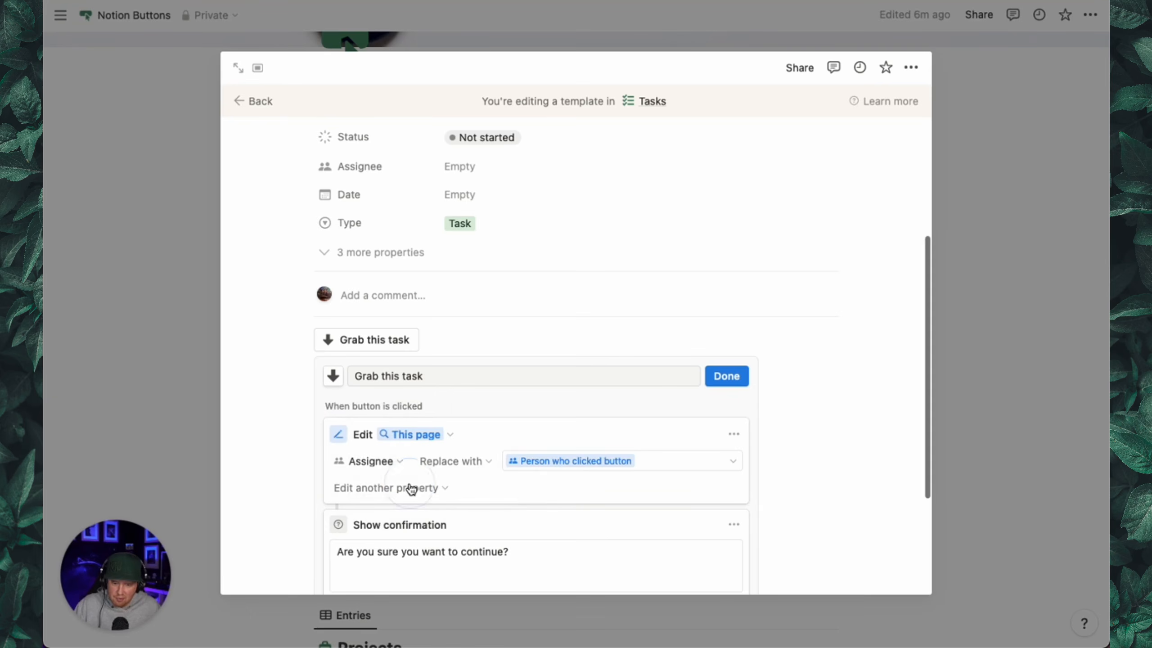
triple_click(416, 550)
text(S)
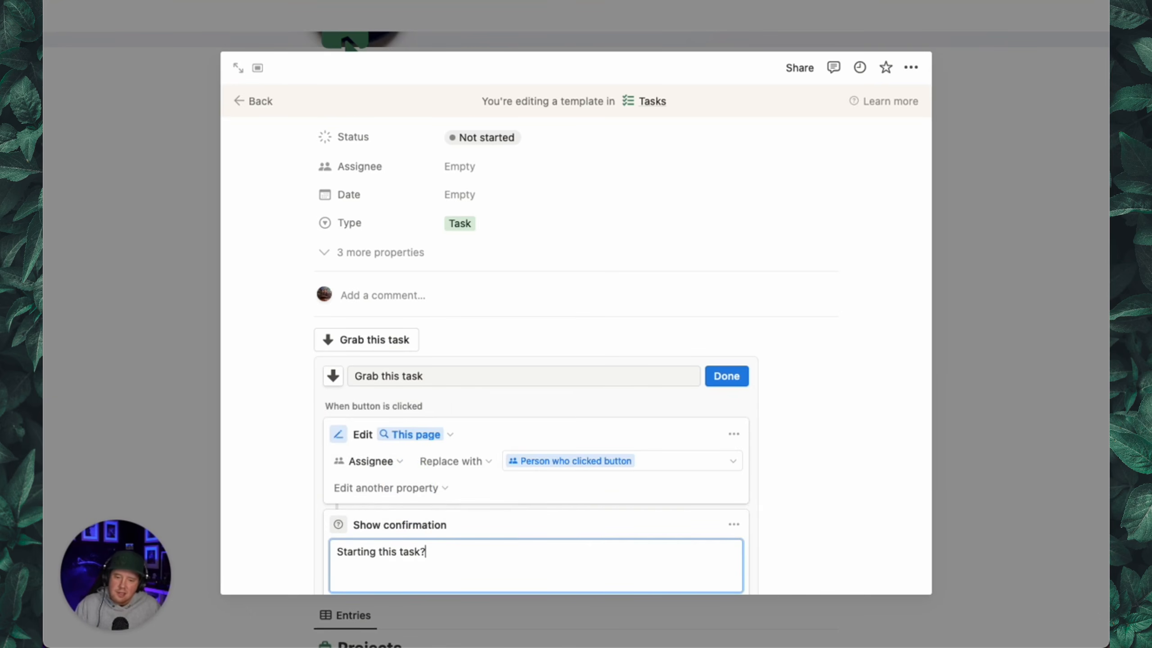
Label the confirmation's continue option "Yes" and its cancel option "No"
scroll(576, 484, down, 5)
click(433, 452)
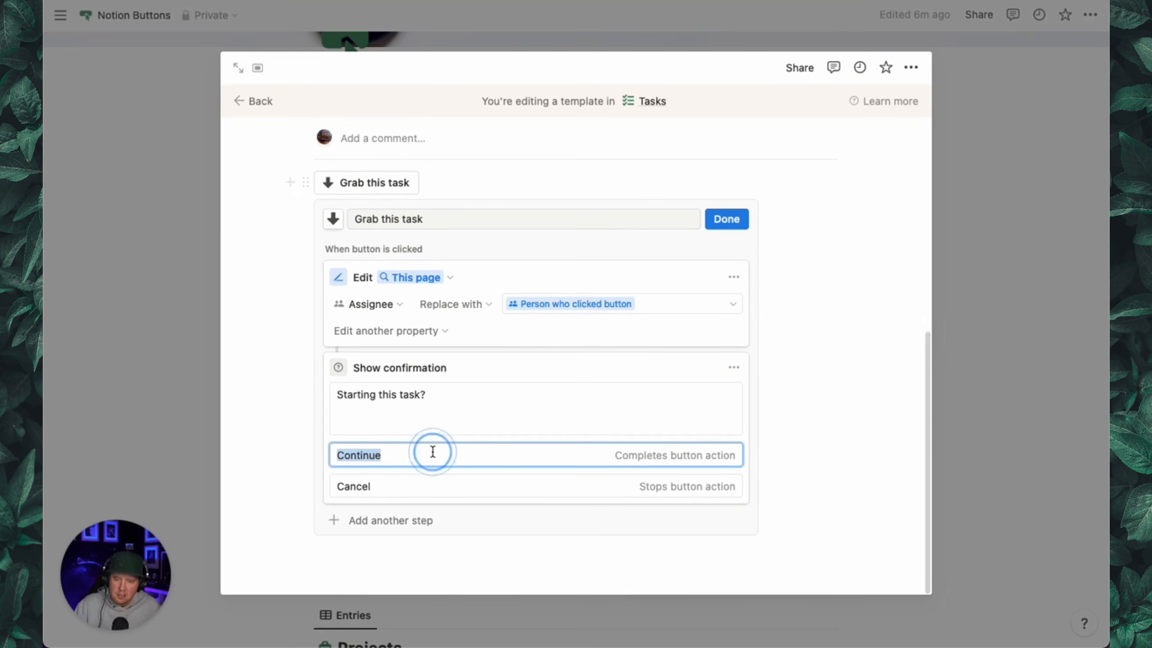
text(Yes)
click(413, 486)
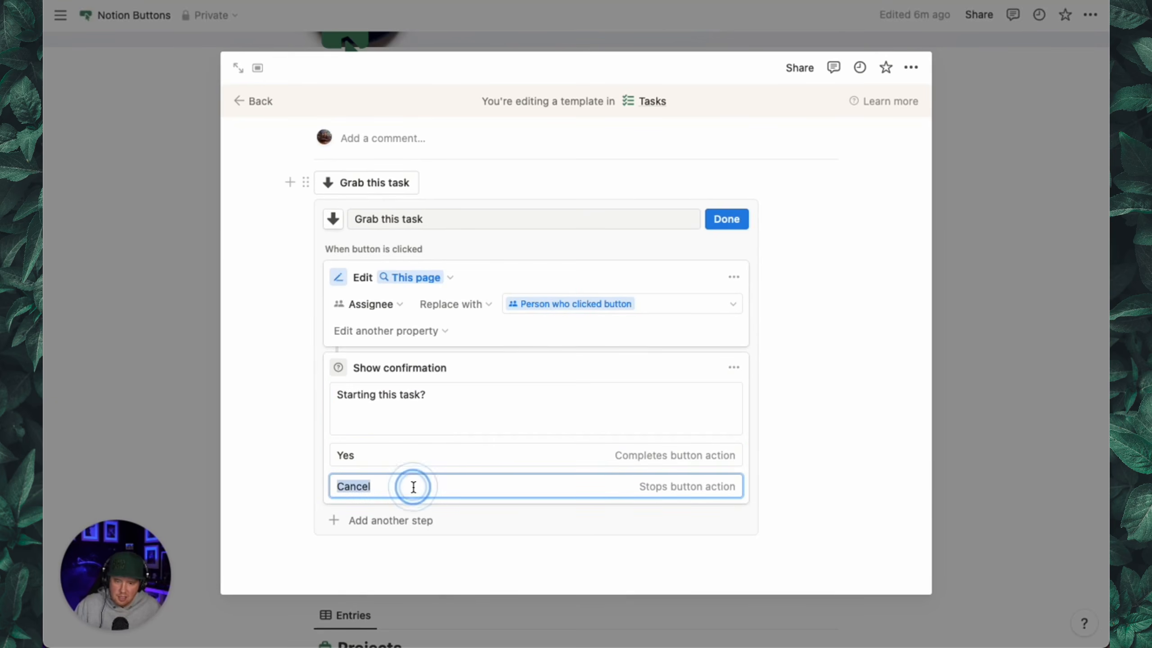
text(No)
Add an edit step after the confirmation that sets this page's Status to "In progress", and save the button
click(406, 522)
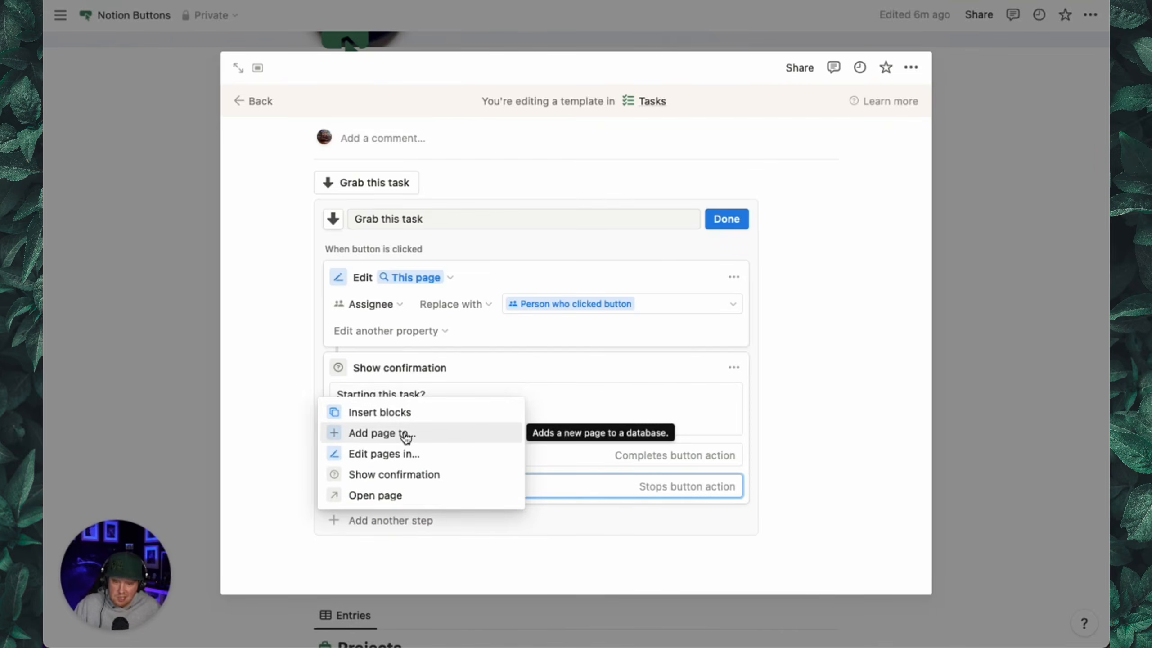
click(405, 452)
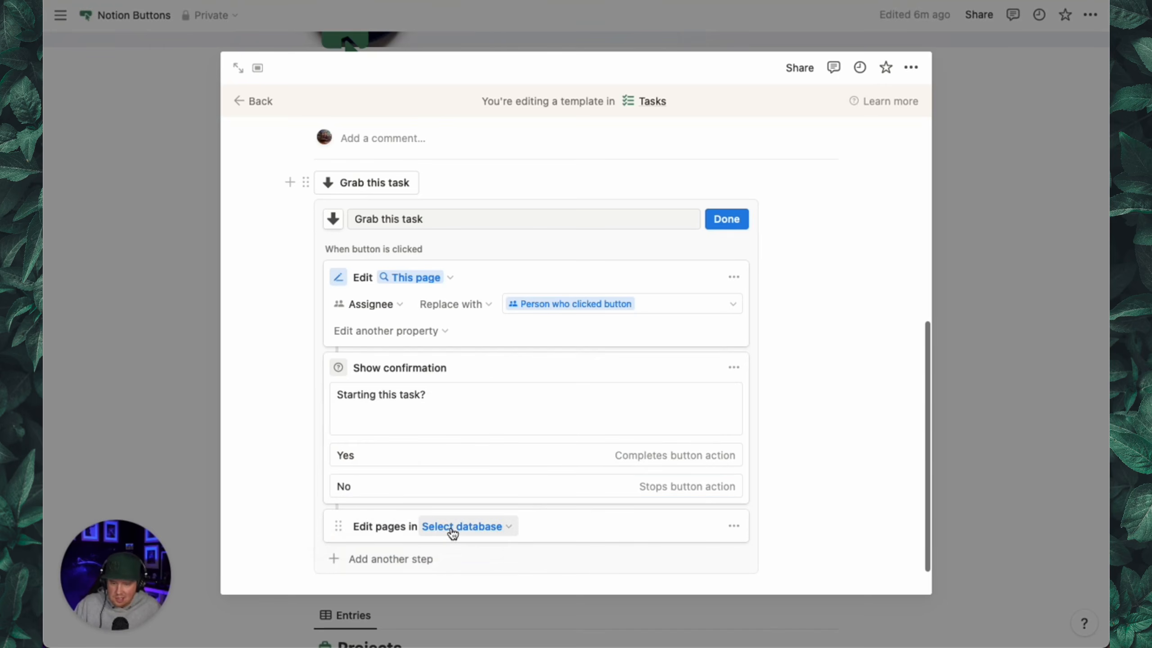
click(452, 526)
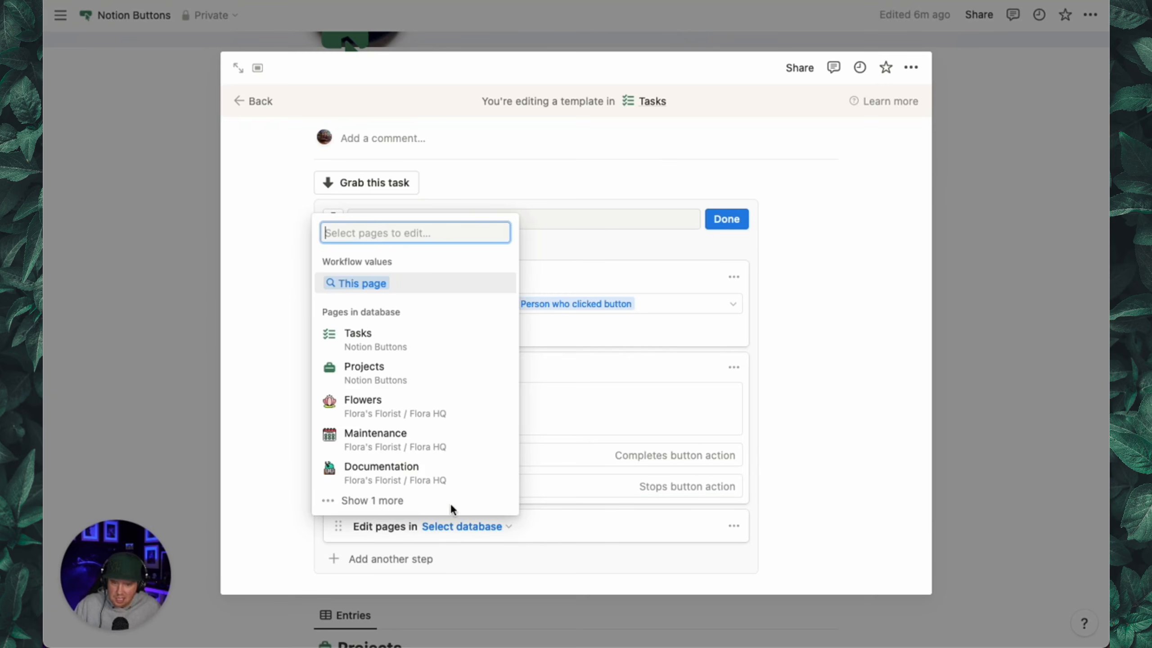
click(437, 288)
click(413, 542)
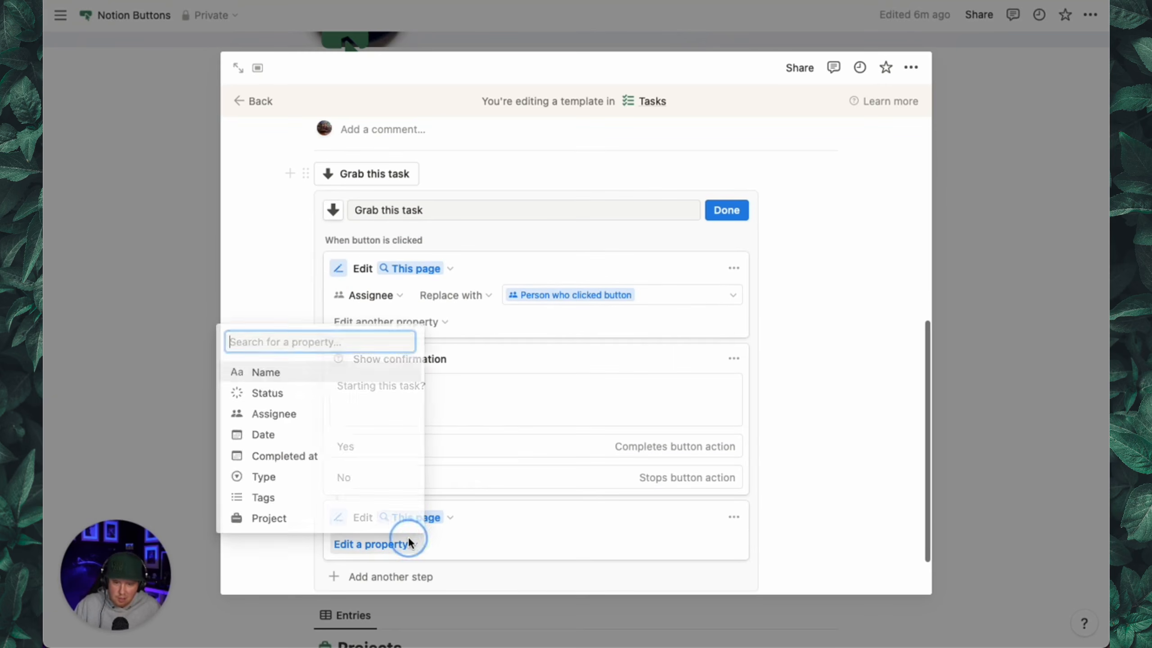
click(297, 394)
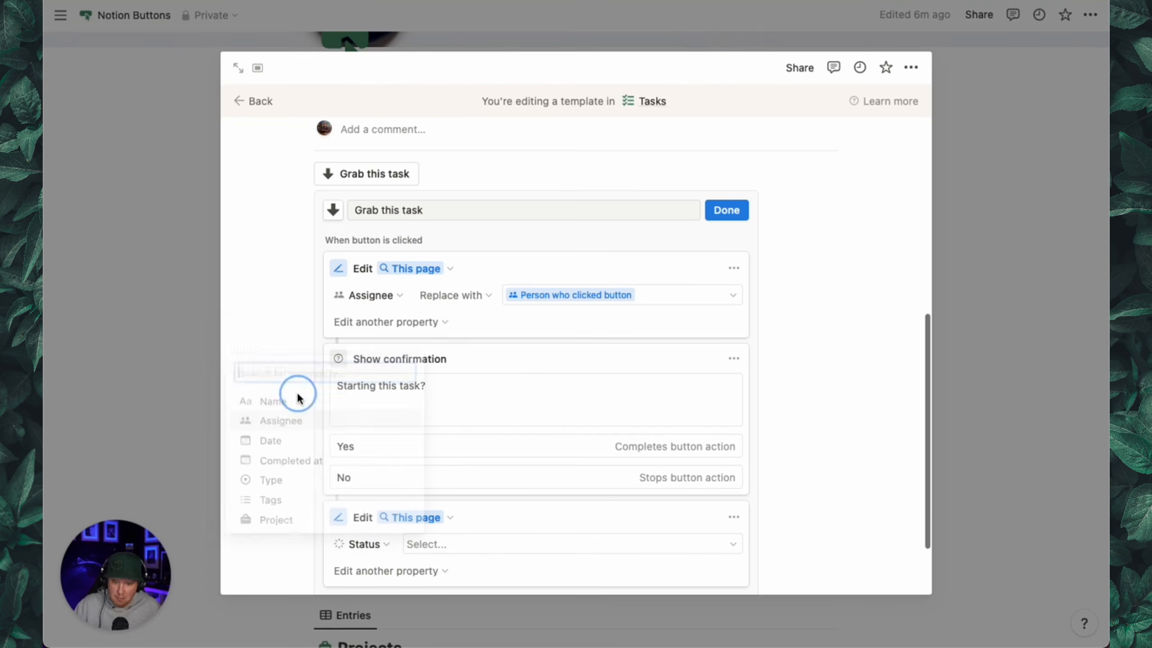
click(486, 545)
click(615, 499)
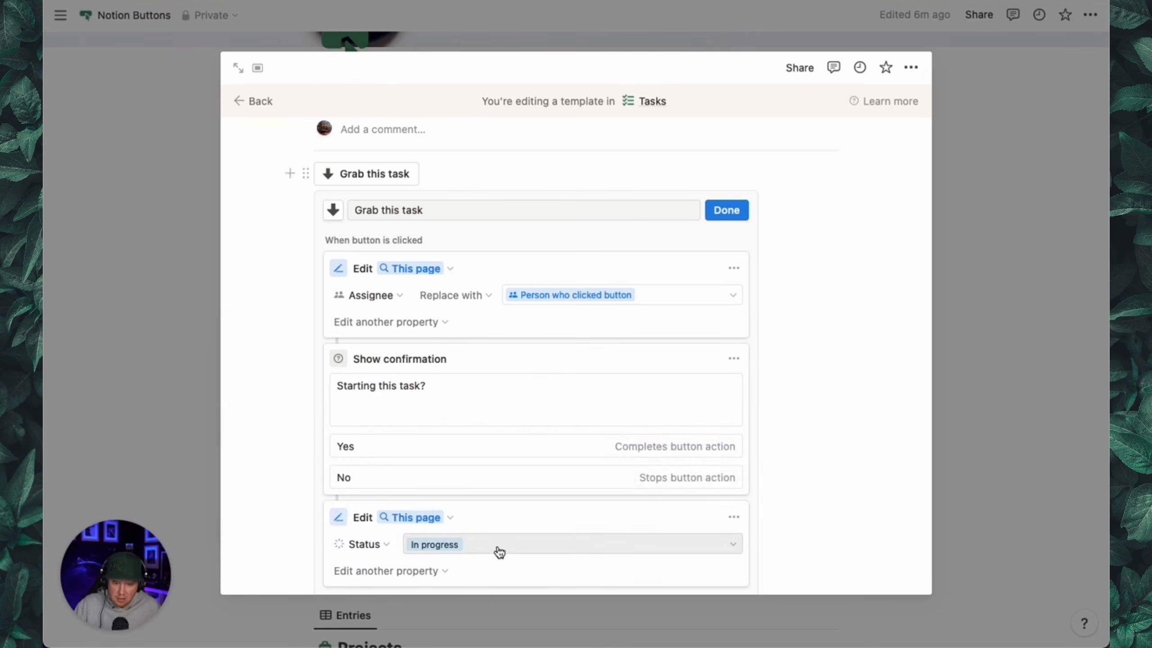
scroll(498, 549, down, 2)
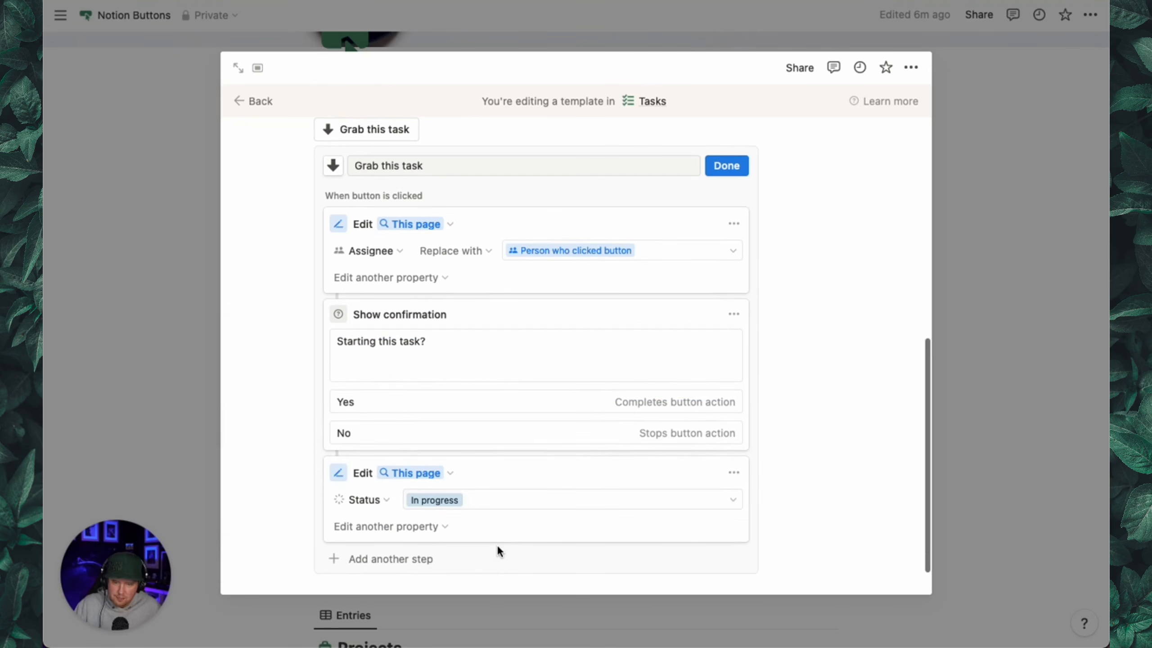
click(738, 167)
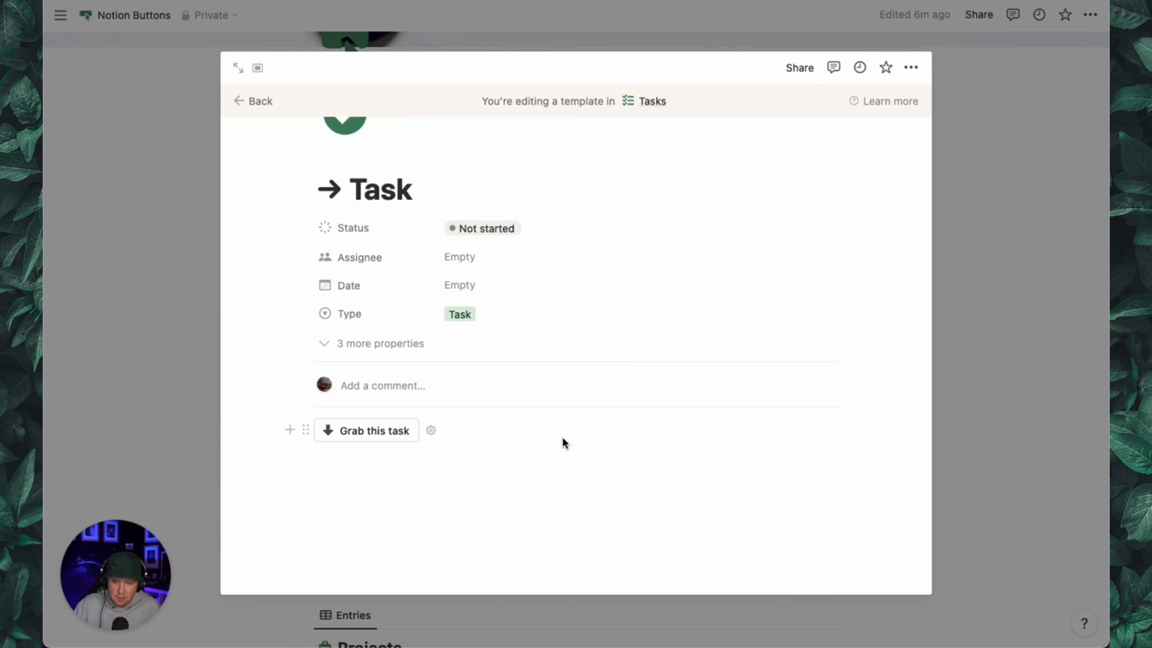
Close the template editor and apply the Task template to the "Demo Notion Buttons" task
click(1048, 397)
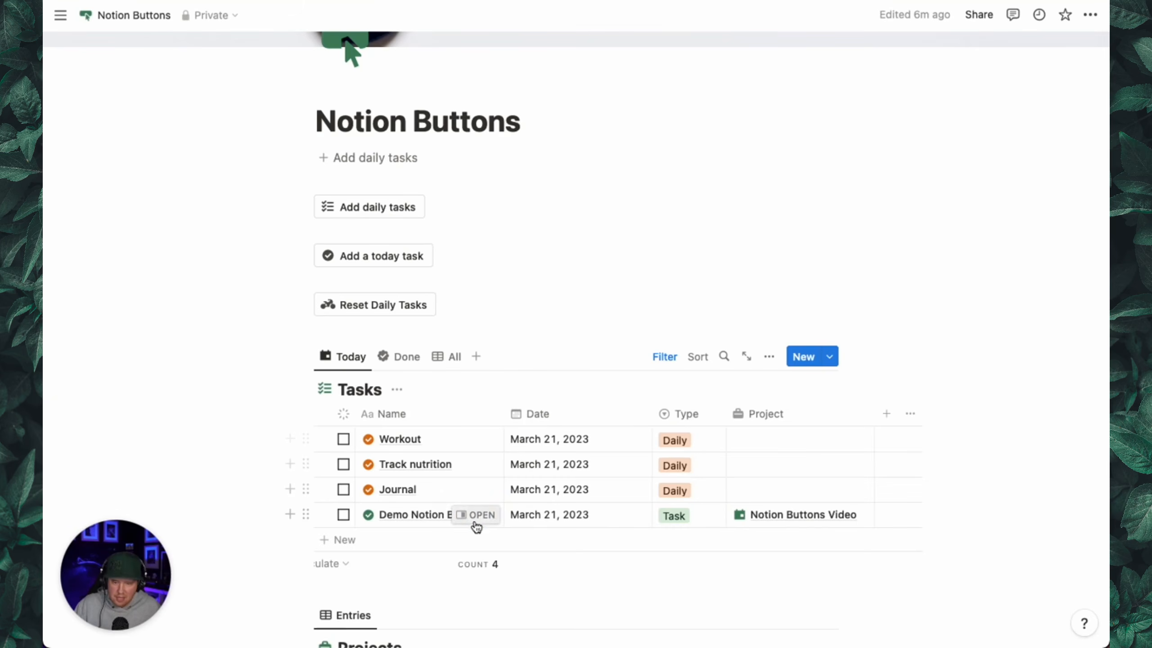
click(476, 525)
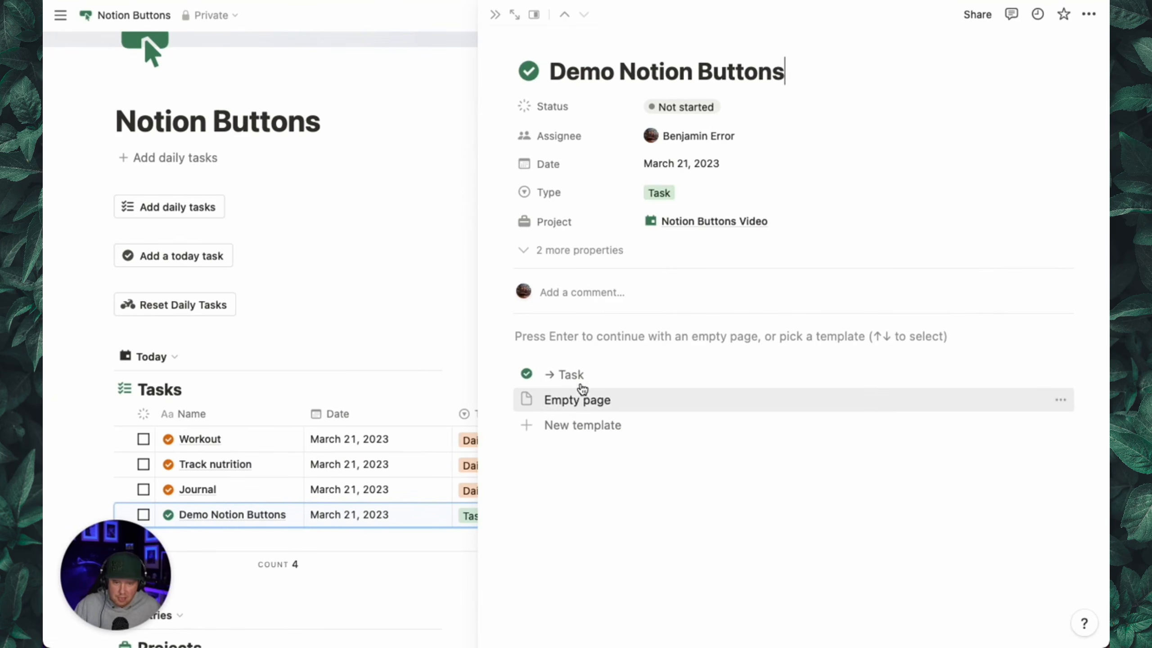
click(584, 385)
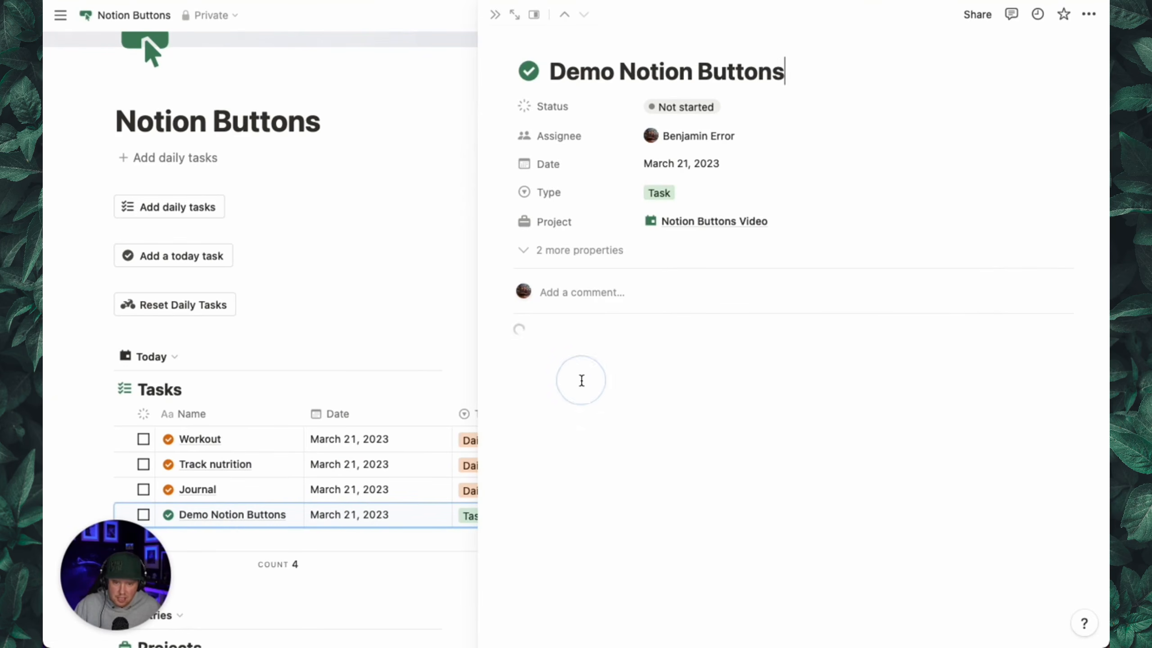
Clear the task's assignee and run "Grab this task", answering the confirmation with "Yes"
click(702, 138)
click(740, 138)
click(832, 58)
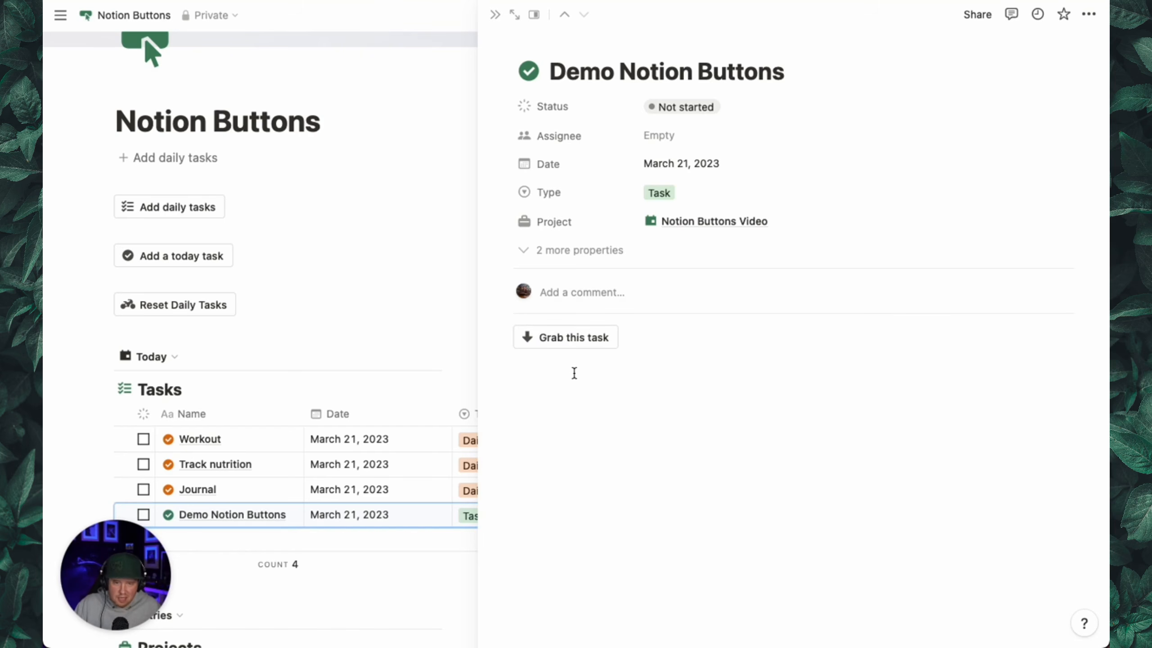
click(580, 345)
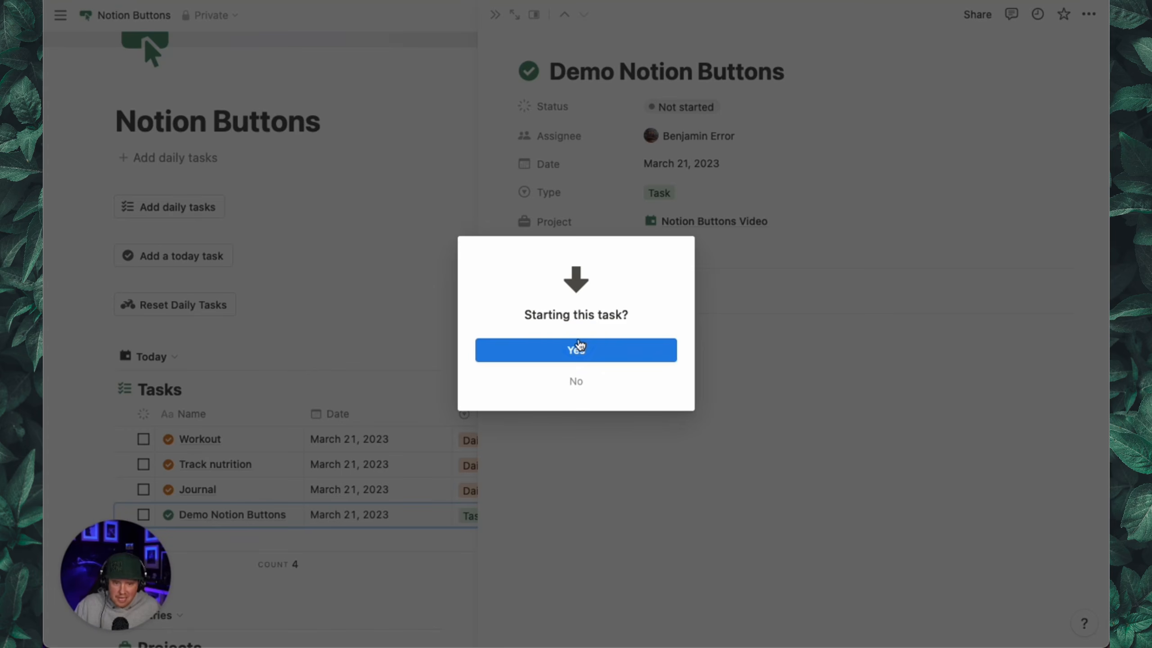
click(553, 352)
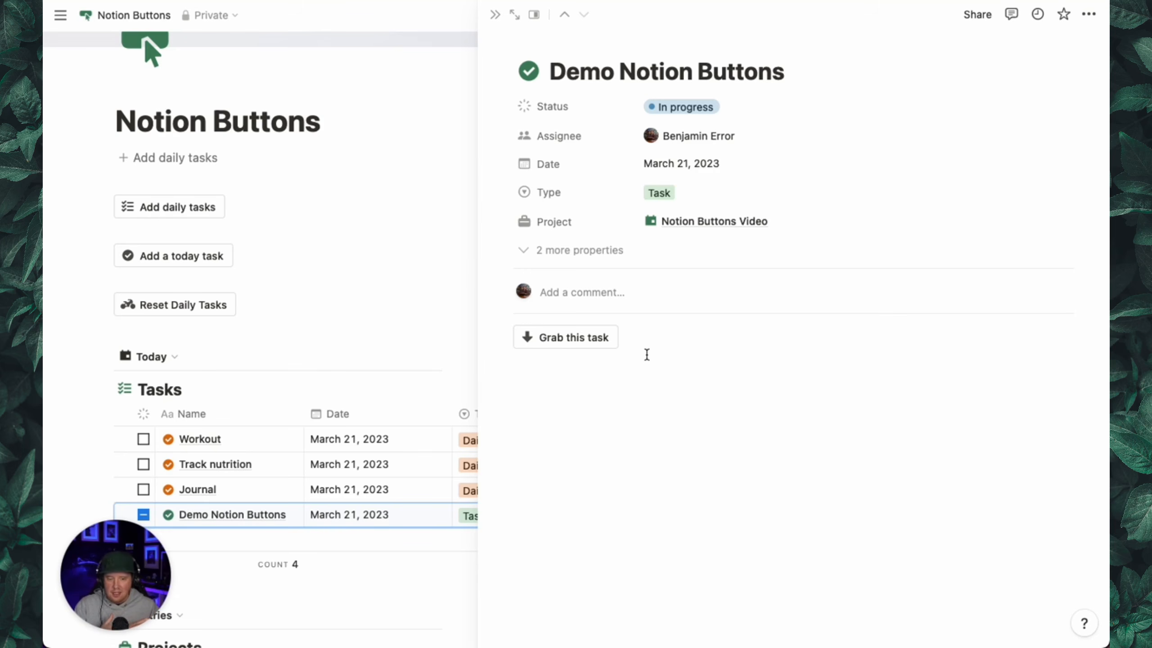
Add a "Needs review" option to the In Progress group of the Status property
click(601, 368)
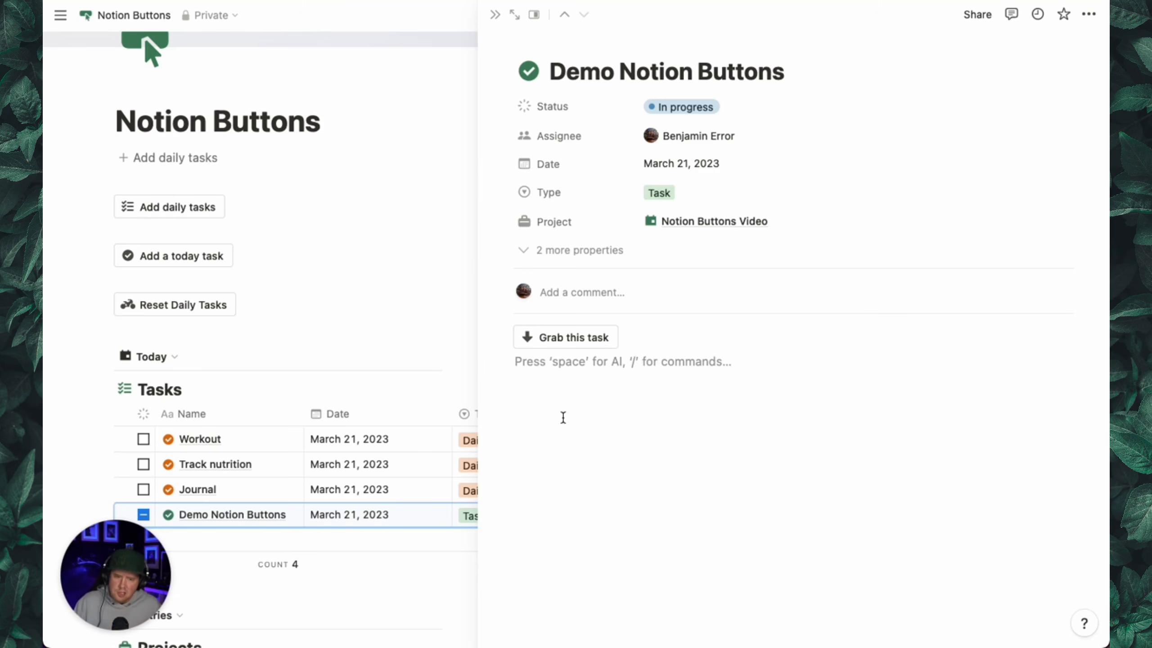
text(/b)
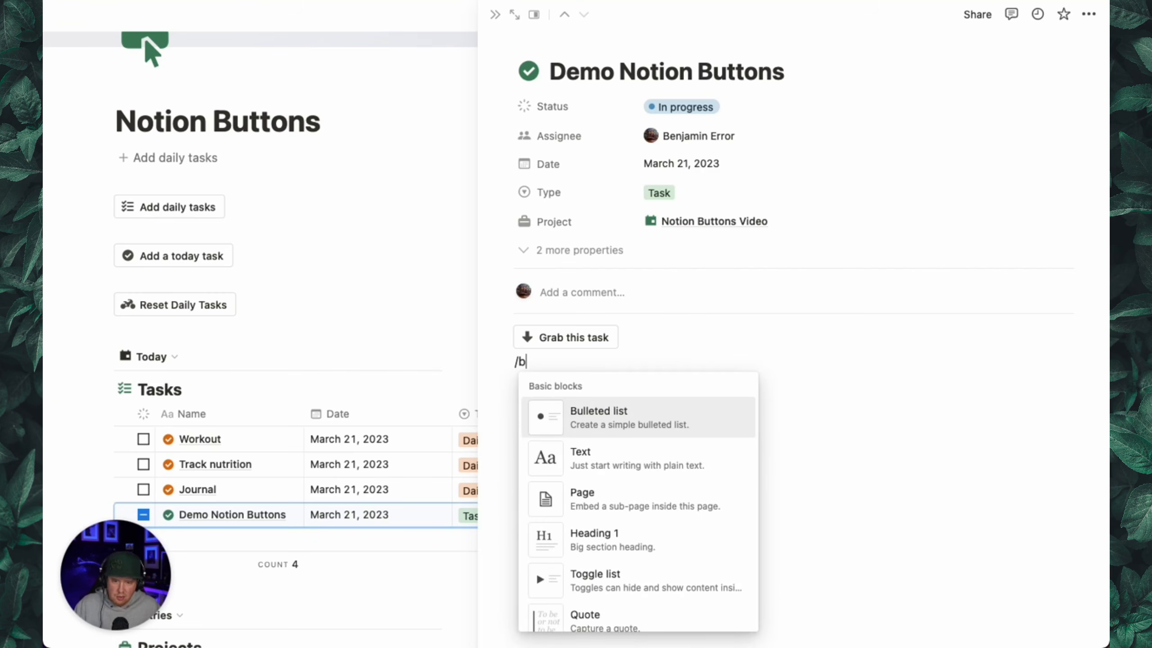
click(717, 108)
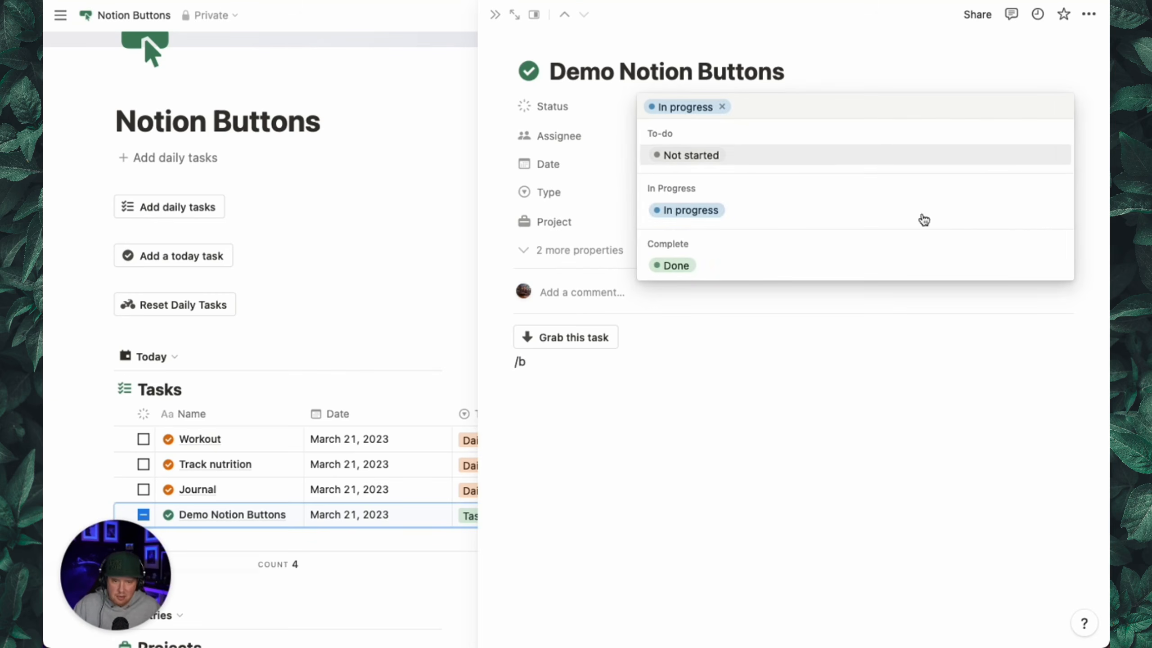
click(513, 105)
click(521, 106)
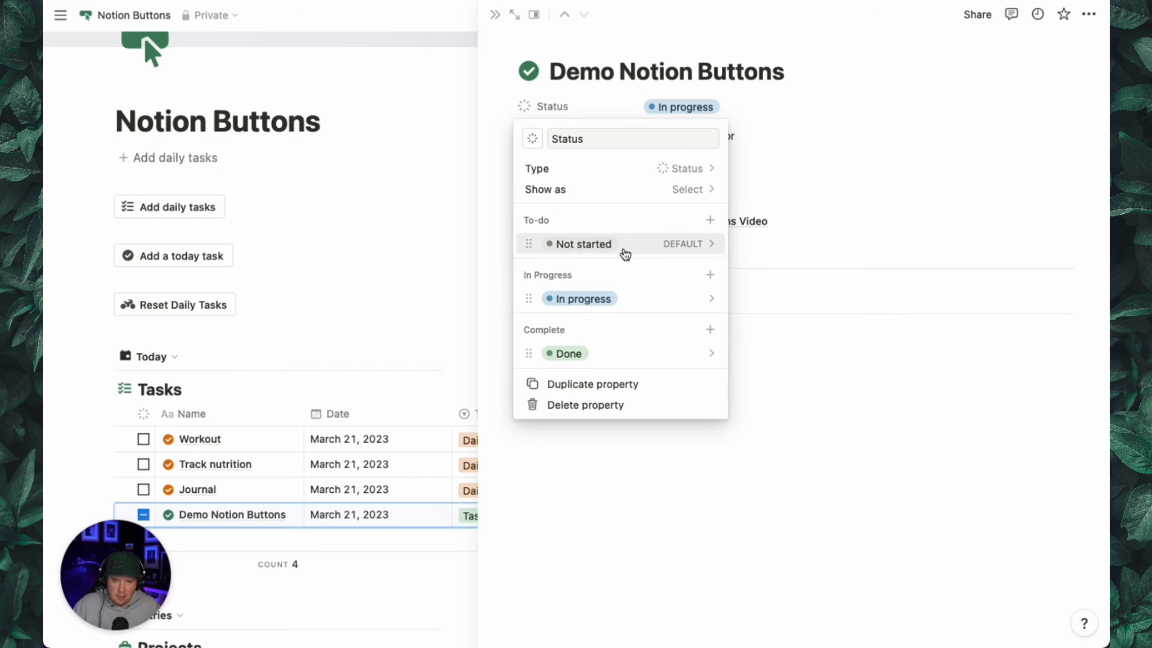
click(711, 275)
text(Nee)
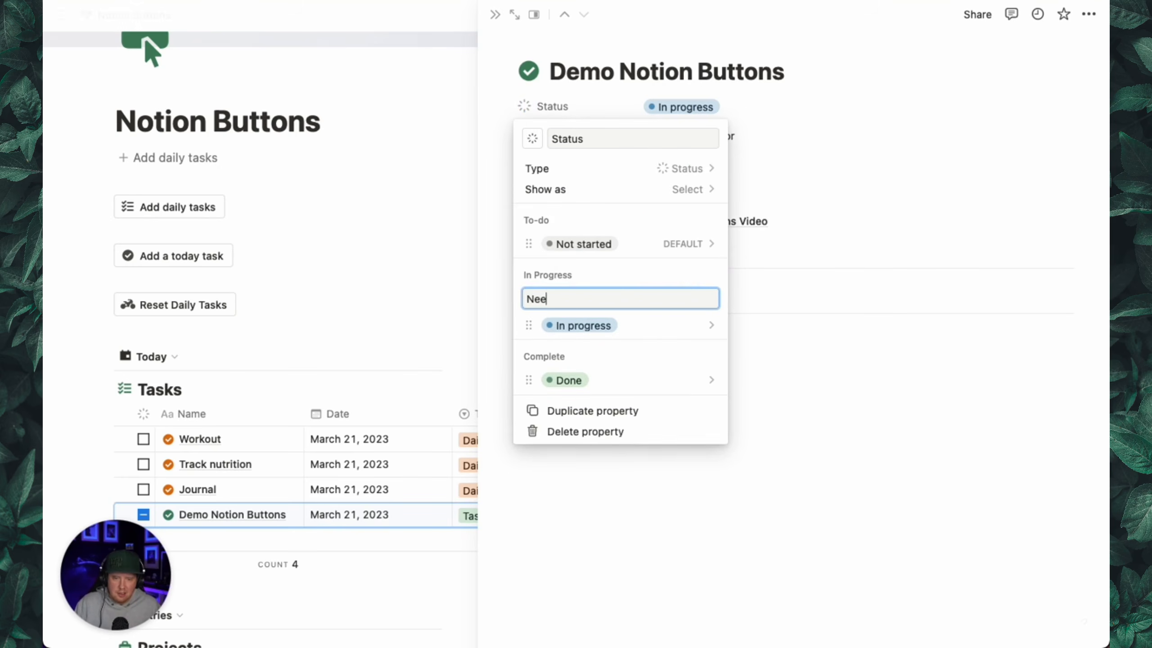
text(ds review)
key(Return)
drag(684, 330, 714, 372)
click(805, 440)
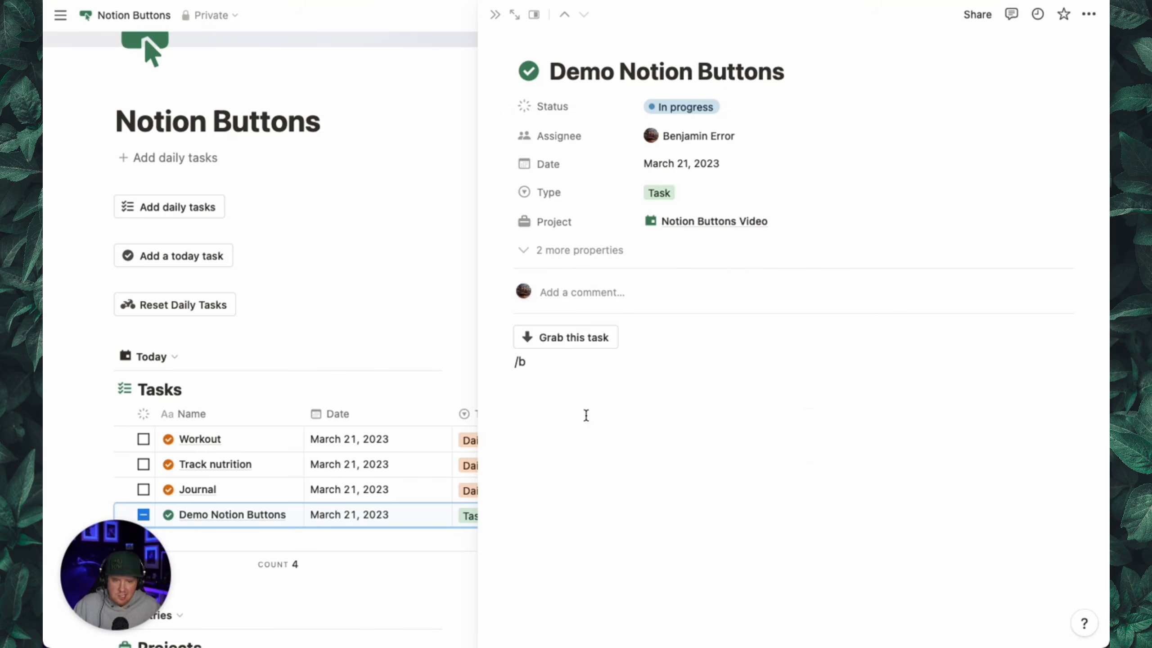
Insert a new button block below "Grab this task" and name it "Ready for review"
key(BackSpace)
text(/but)
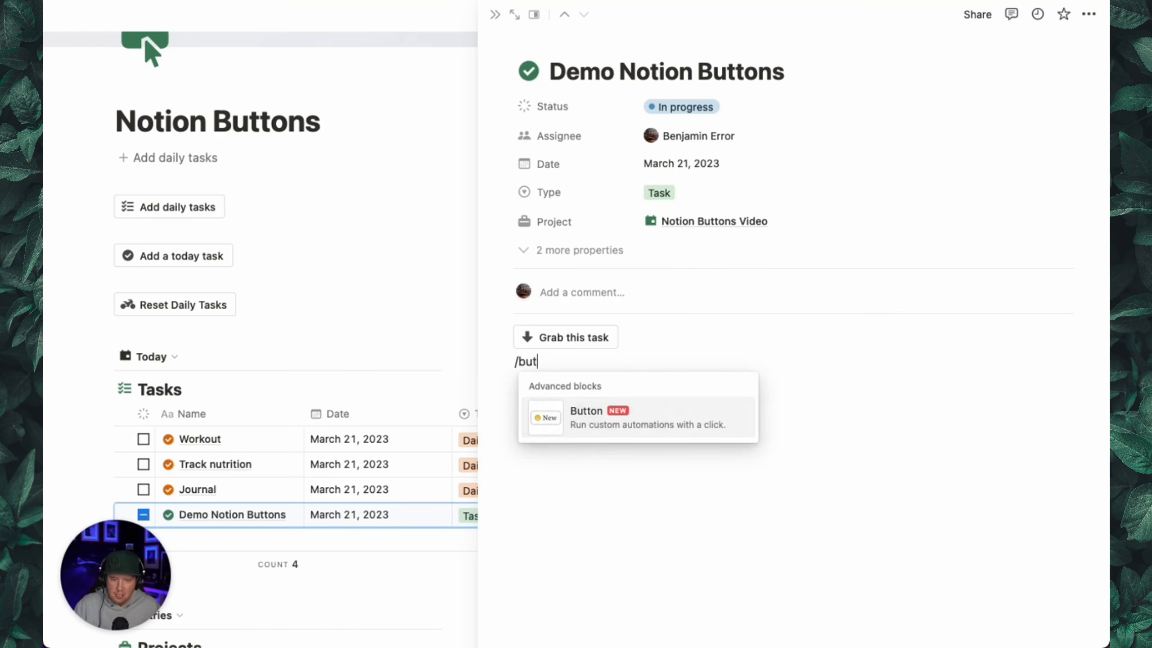
key(Return)
click(565, 399)
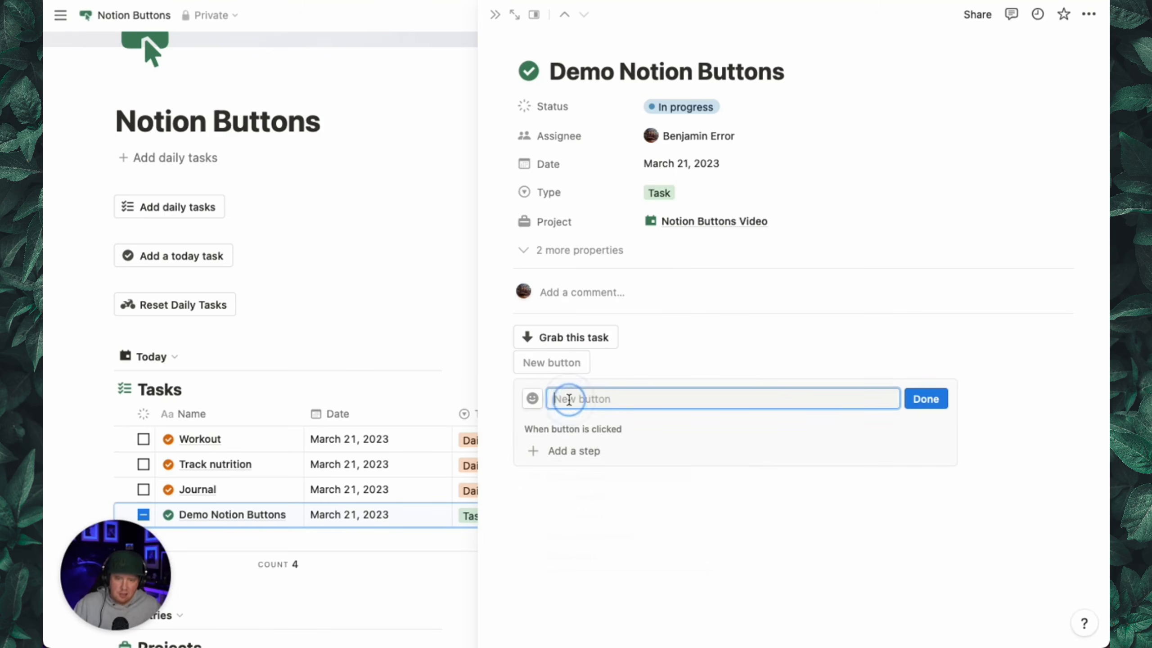
text(Ready for review)
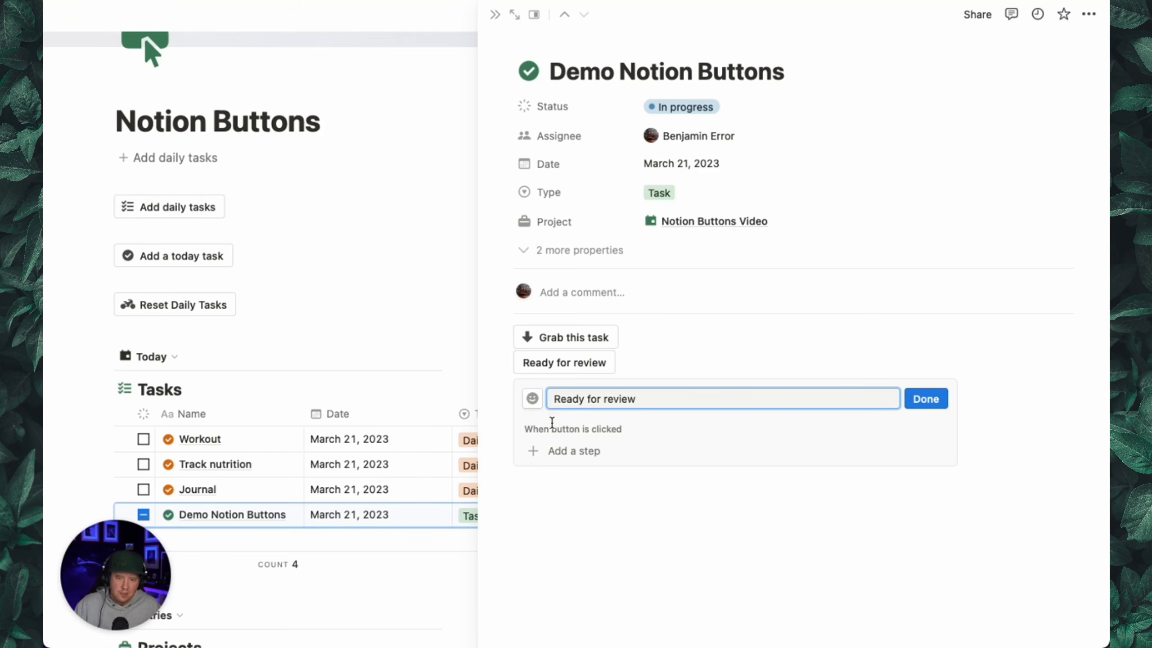
Add a step to the "Ready for review" button that sets this page's Status to "Needs review"
click(561, 451)
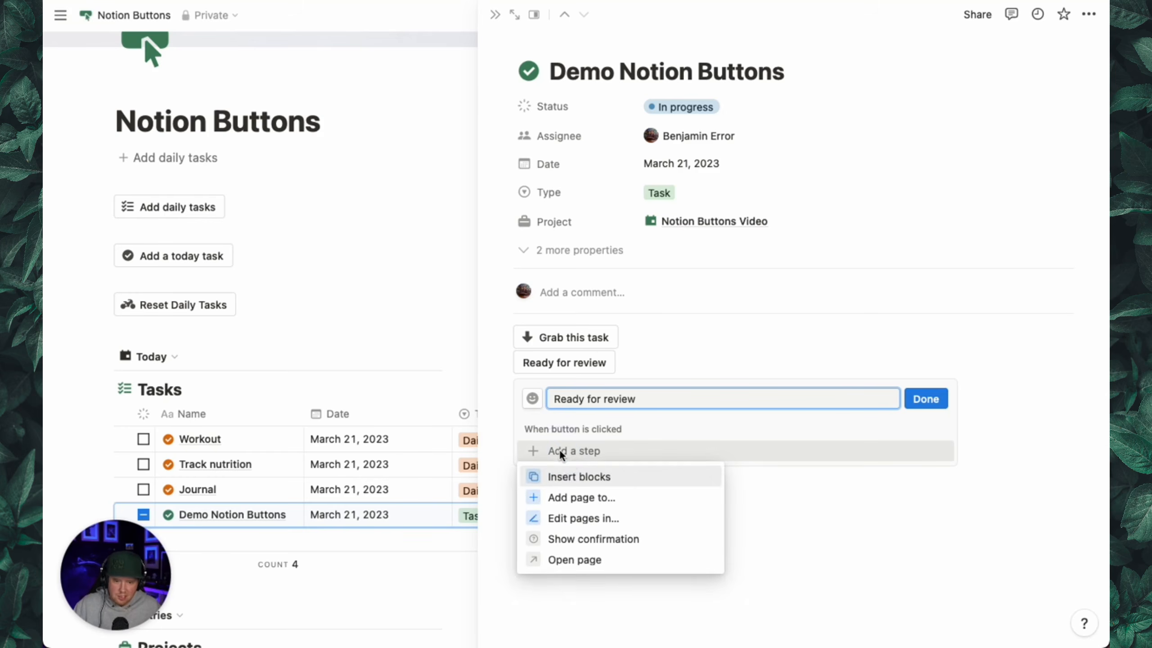
click(585, 518)
click(650, 457)
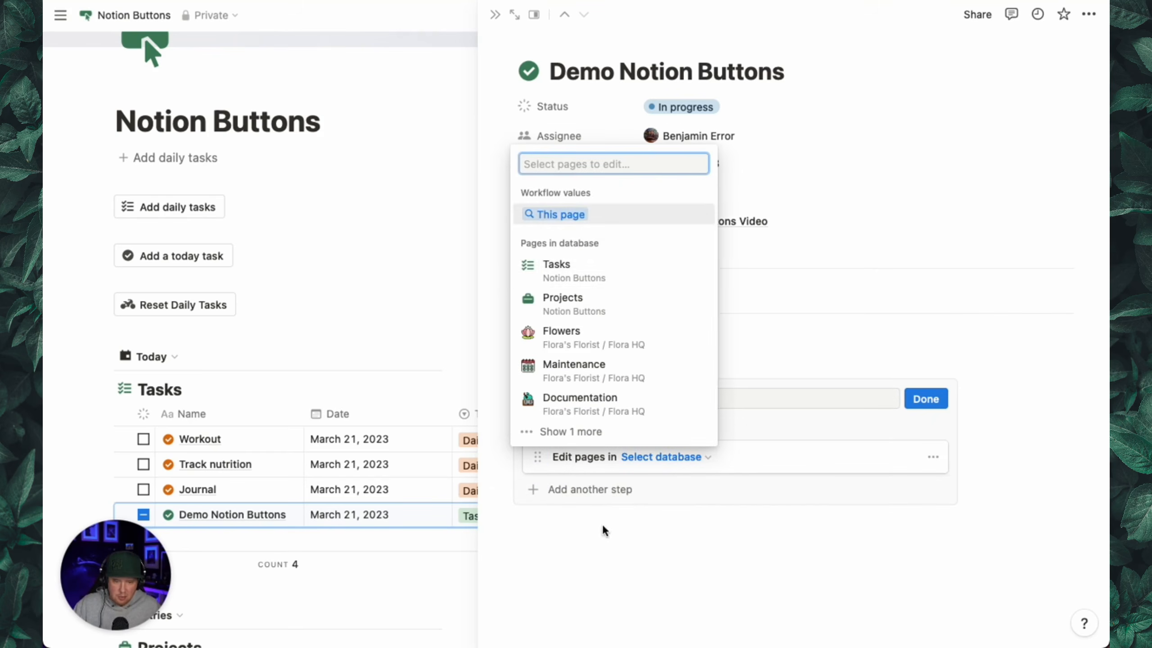
click(598, 215)
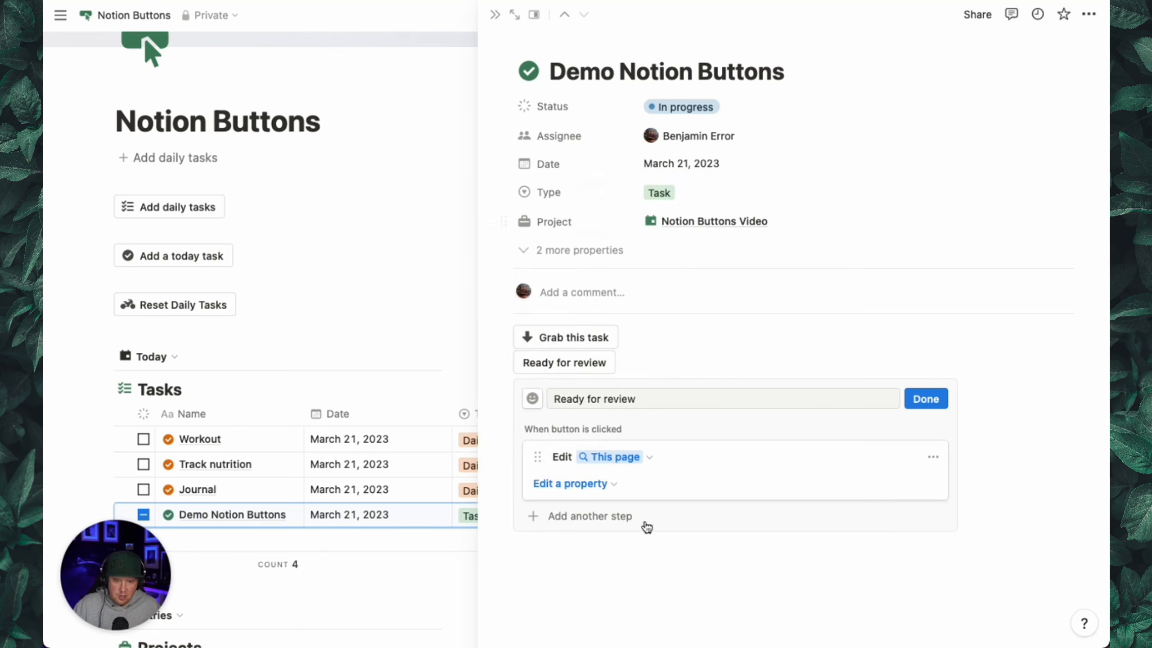
click(603, 484)
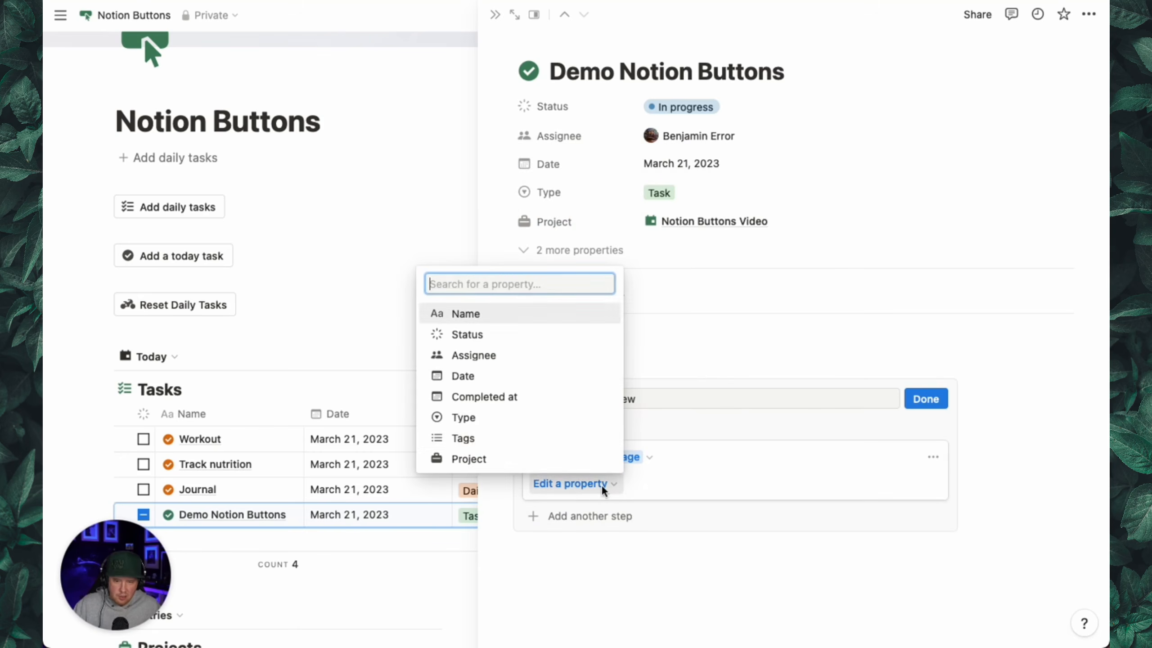
click(540, 336)
click(655, 485)
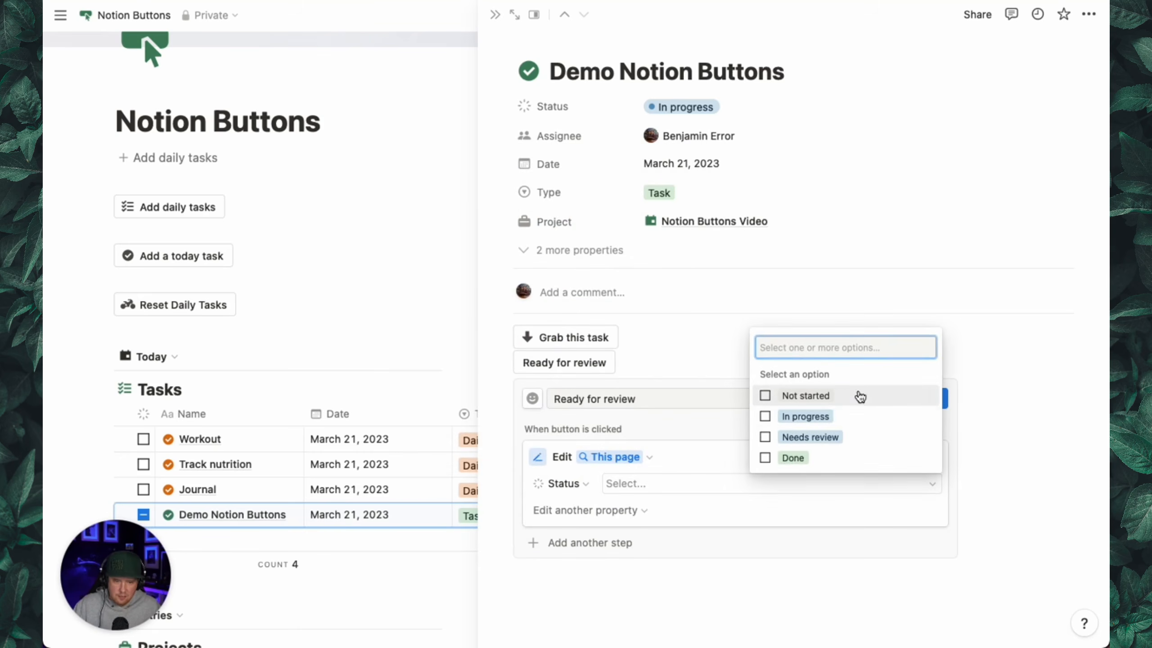
click(827, 436)
Make the same page edit replace the Assignee with the listed workspace member, and save the button
click(615, 522)
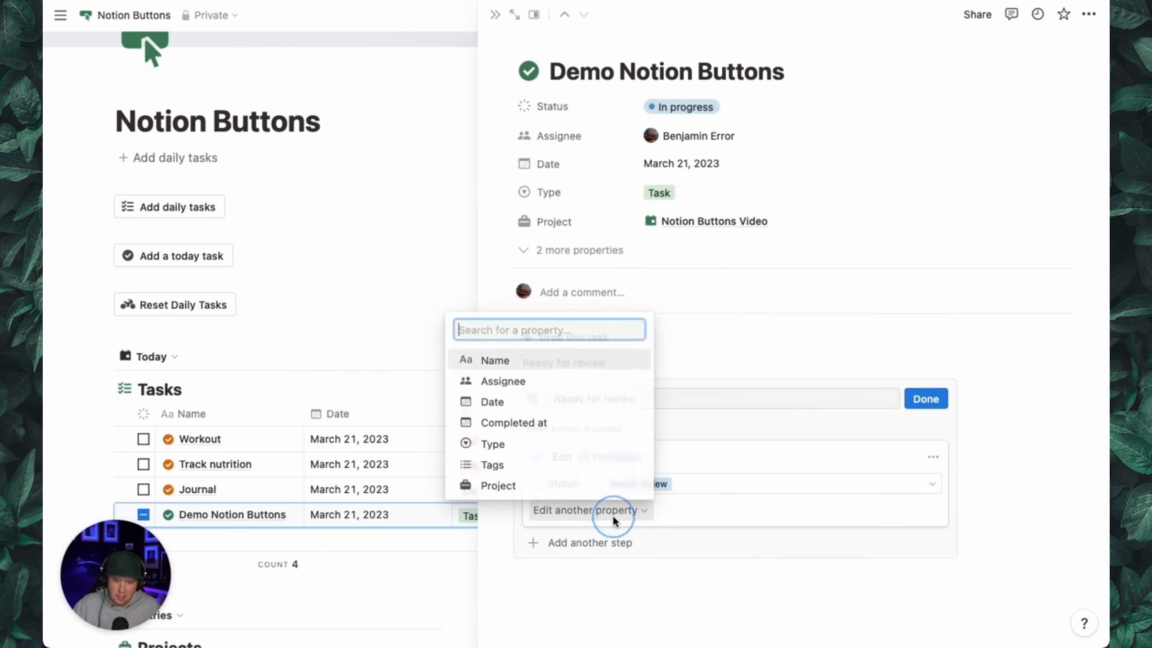
click(551, 385)
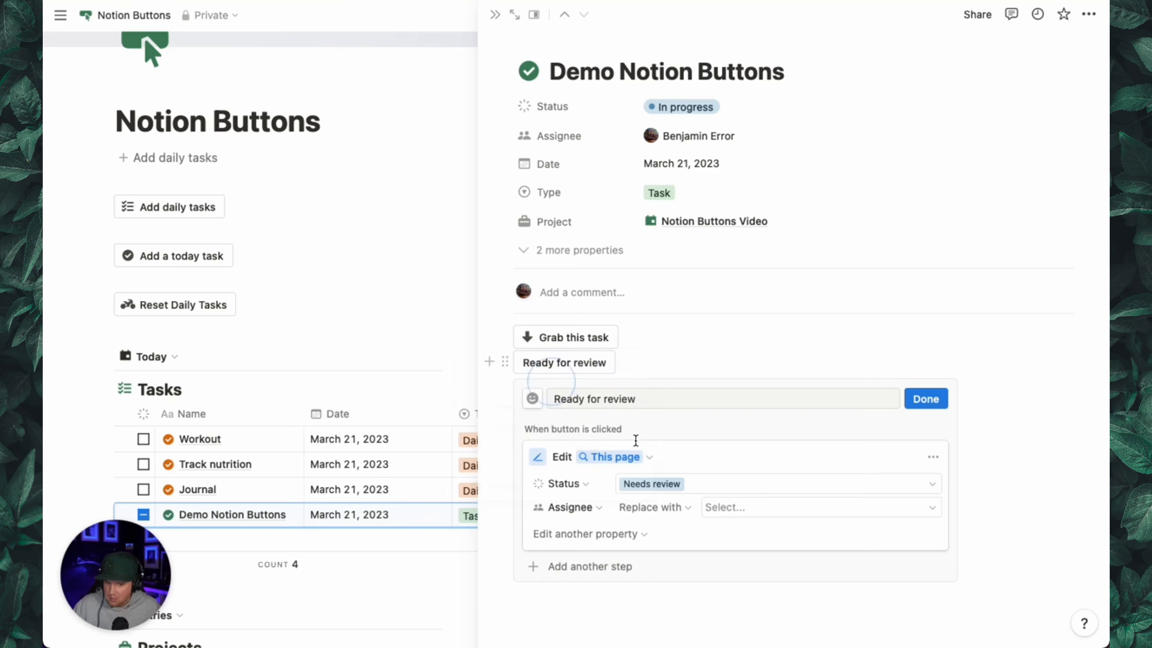
click(733, 507)
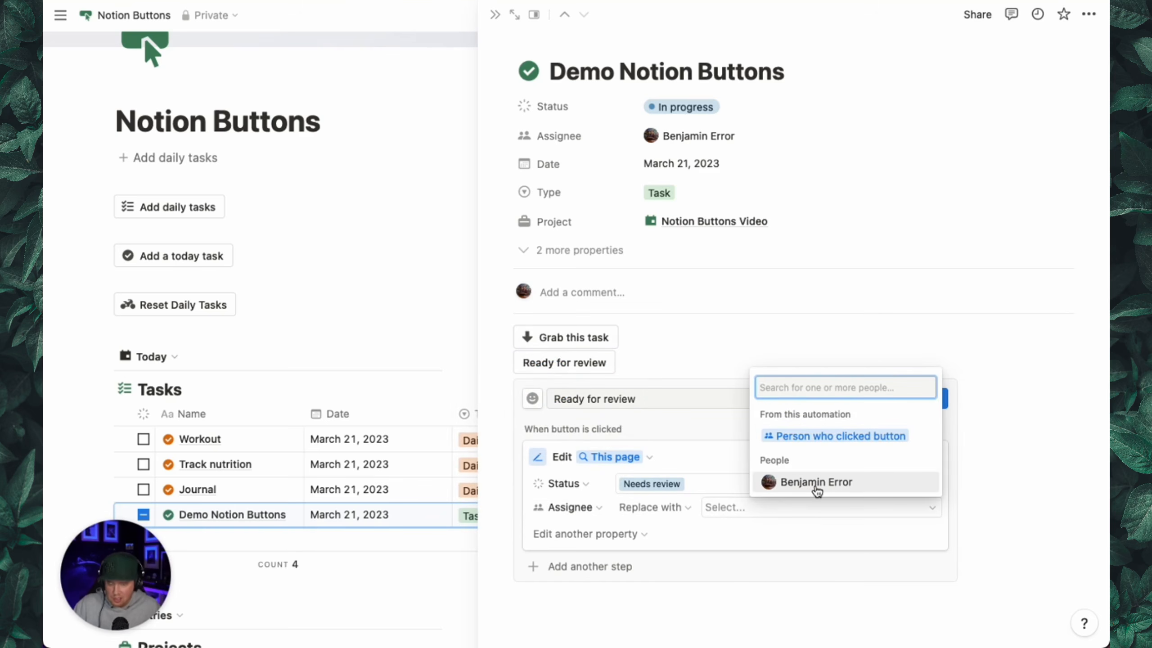
click(815, 485)
click(803, 540)
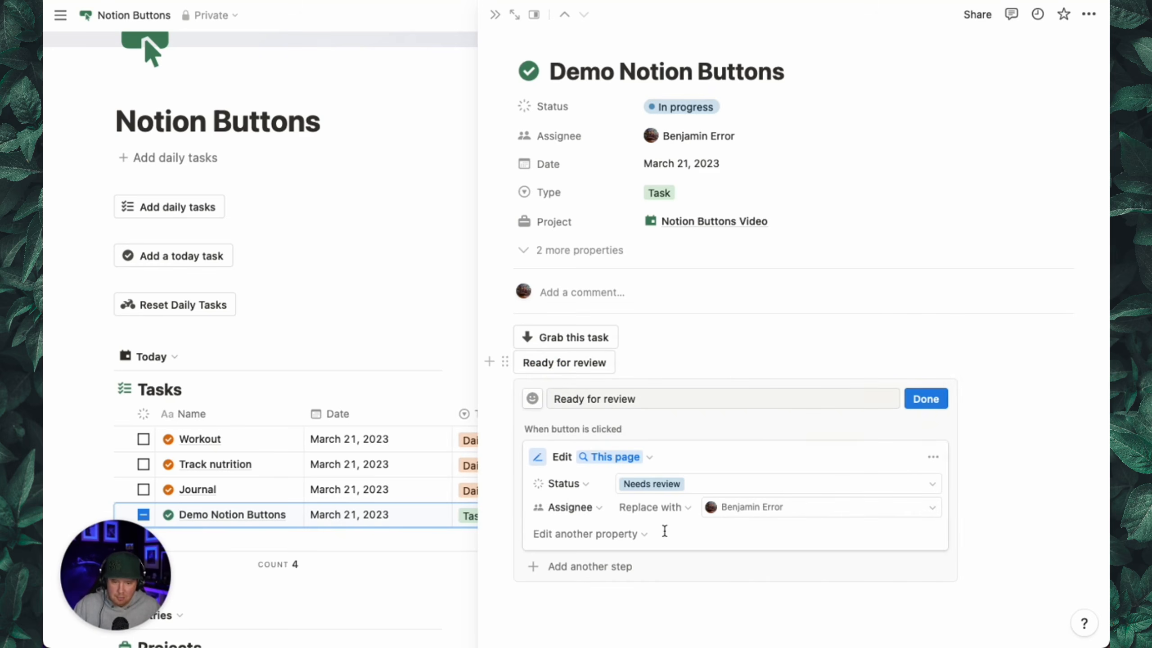
click(922, 406)
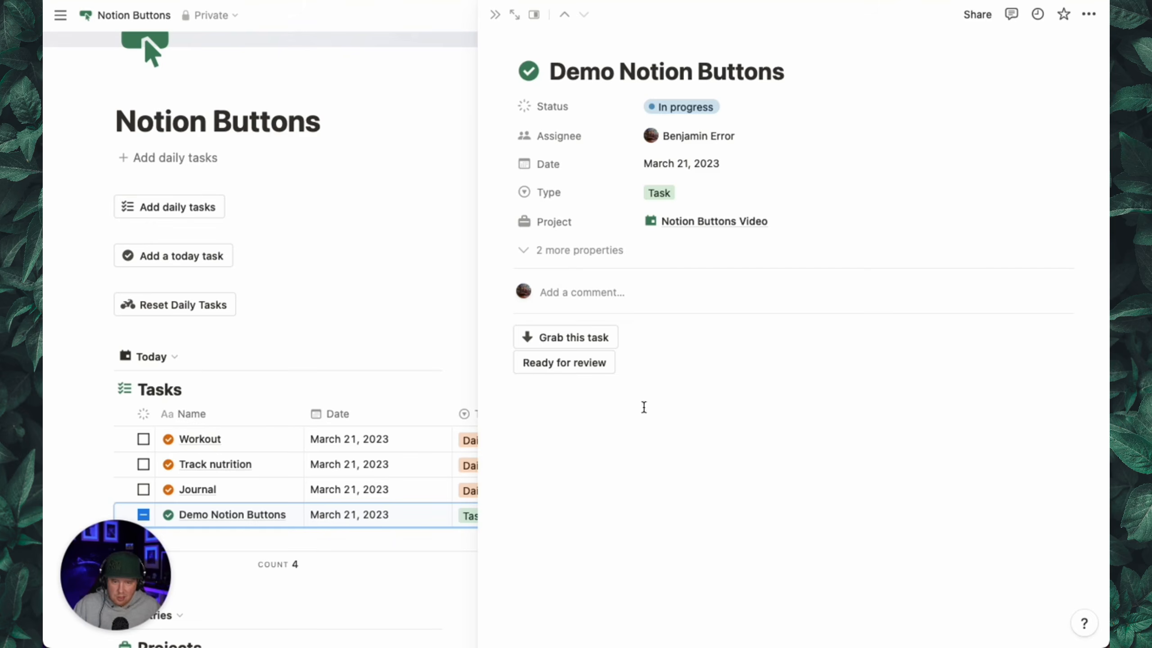
Test both task buttons by running "Grab this task" with "Yes" as the answer, followed by "Ready for review"
click(571, 344)
click(570, 354)
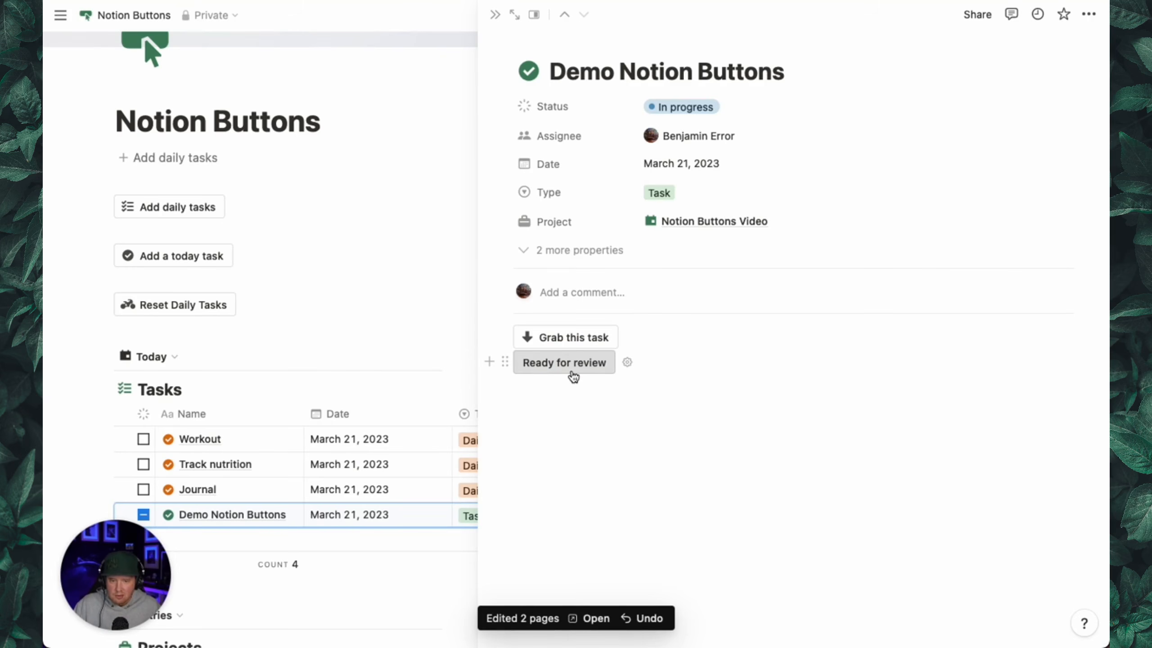
click(573, 375)
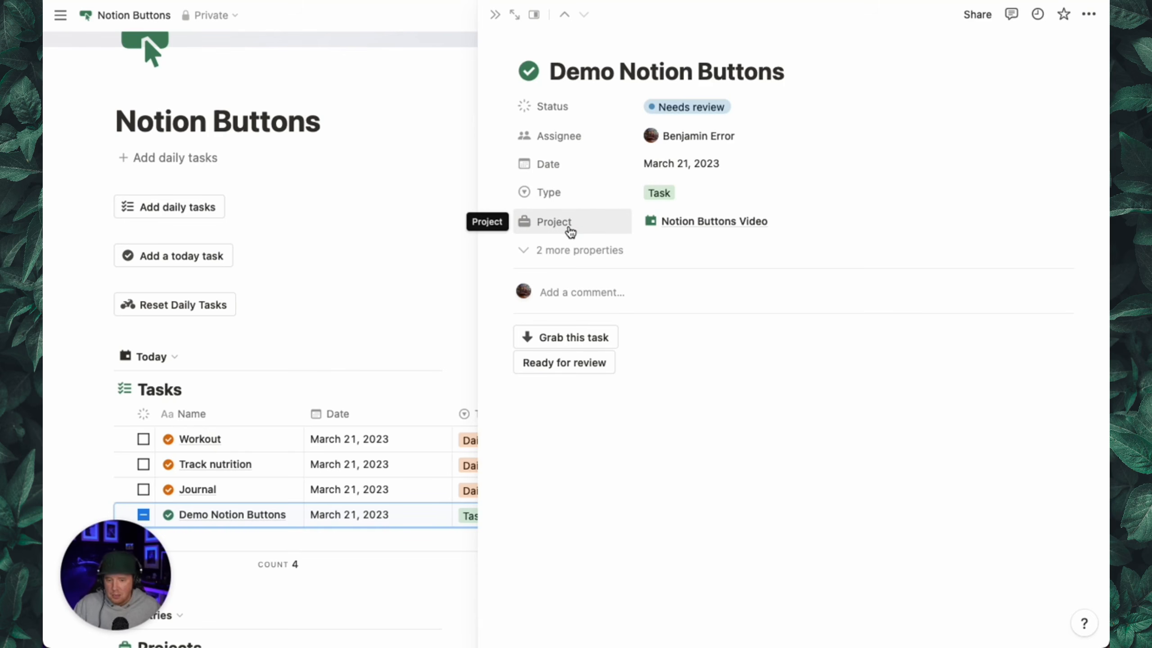
Insert a new button block below "Ready for review" and name it "Mark as complete"
click(581, 391)
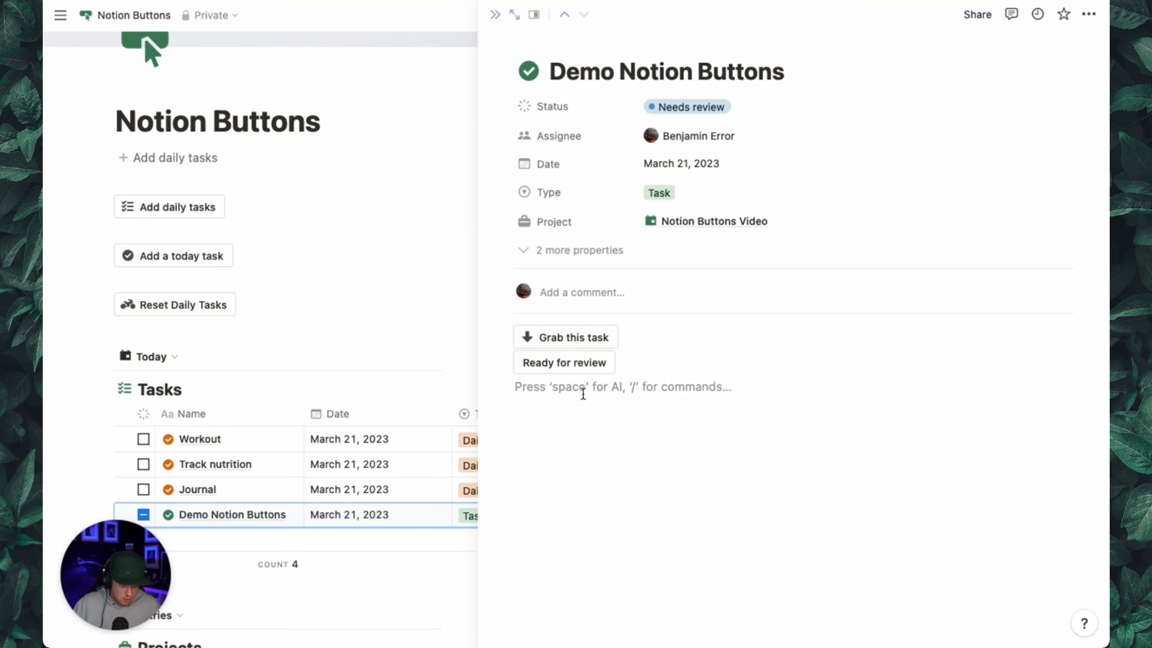
key(Return)
text(/bu)
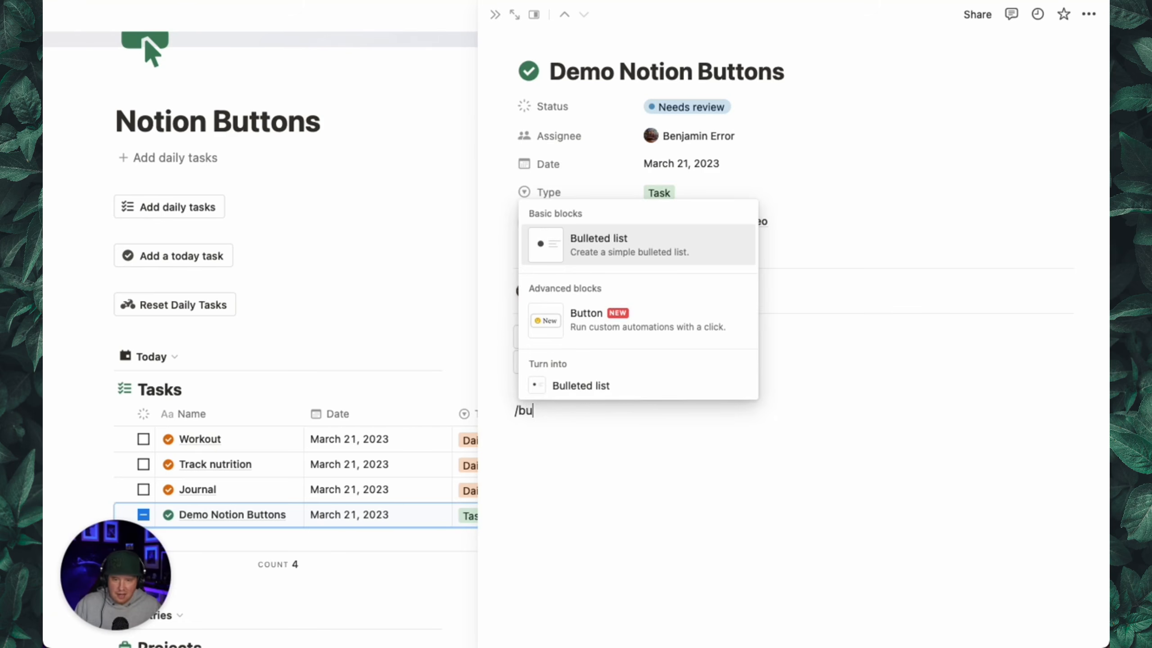
key(Down)
key(Return)
click(617, 443)
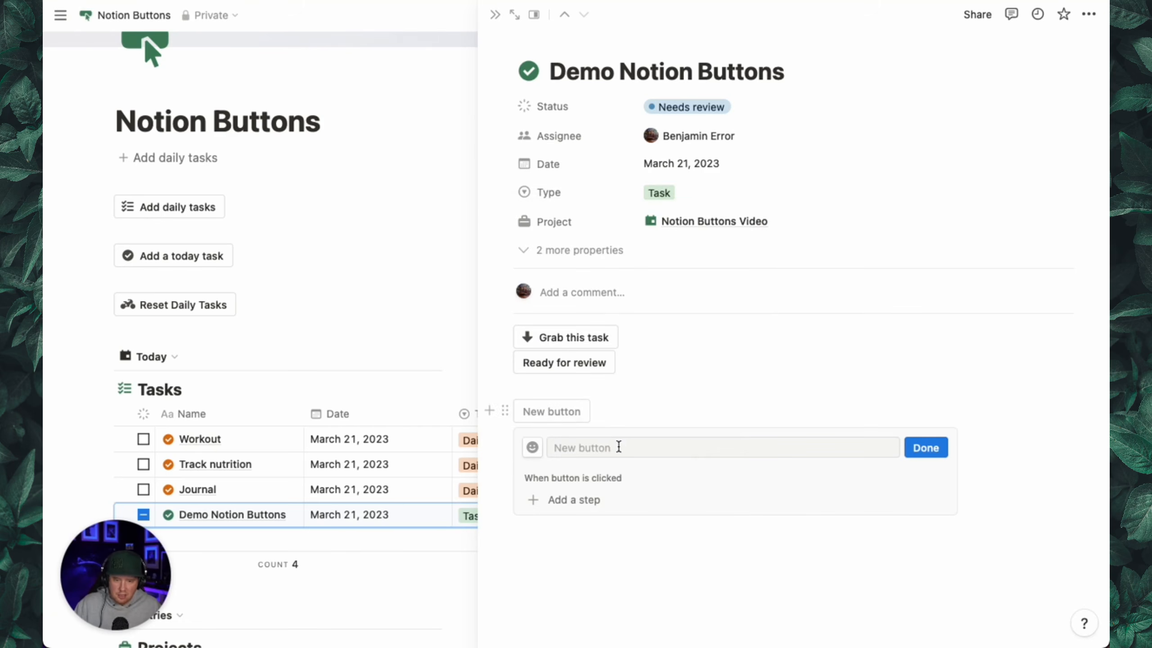
text(Marek as )
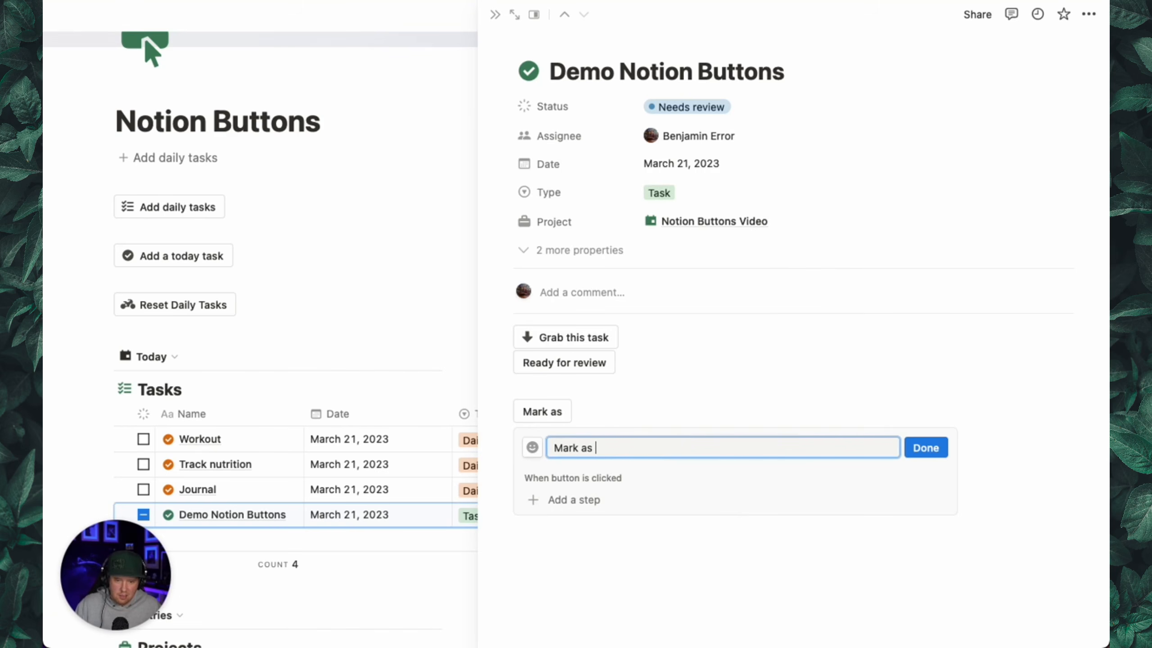
text(complete)
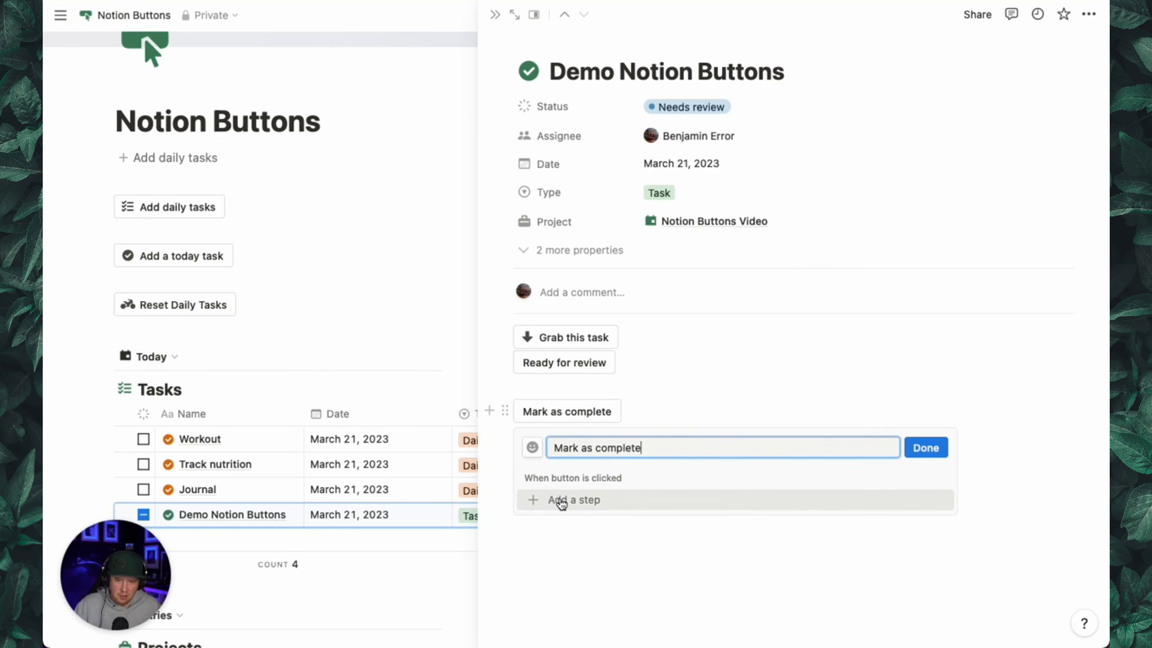
Add a step to the "Mark as complete" button that sets this page's Status to "Done"
click(562, 501)
click(580, 567)
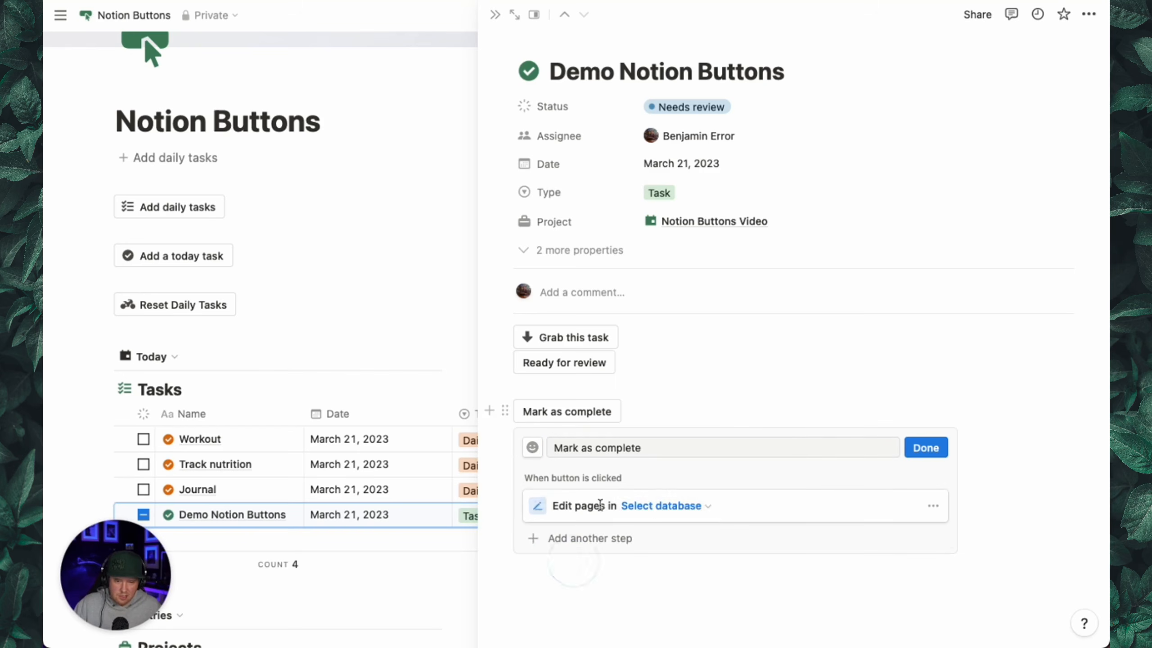
click(653, 505)
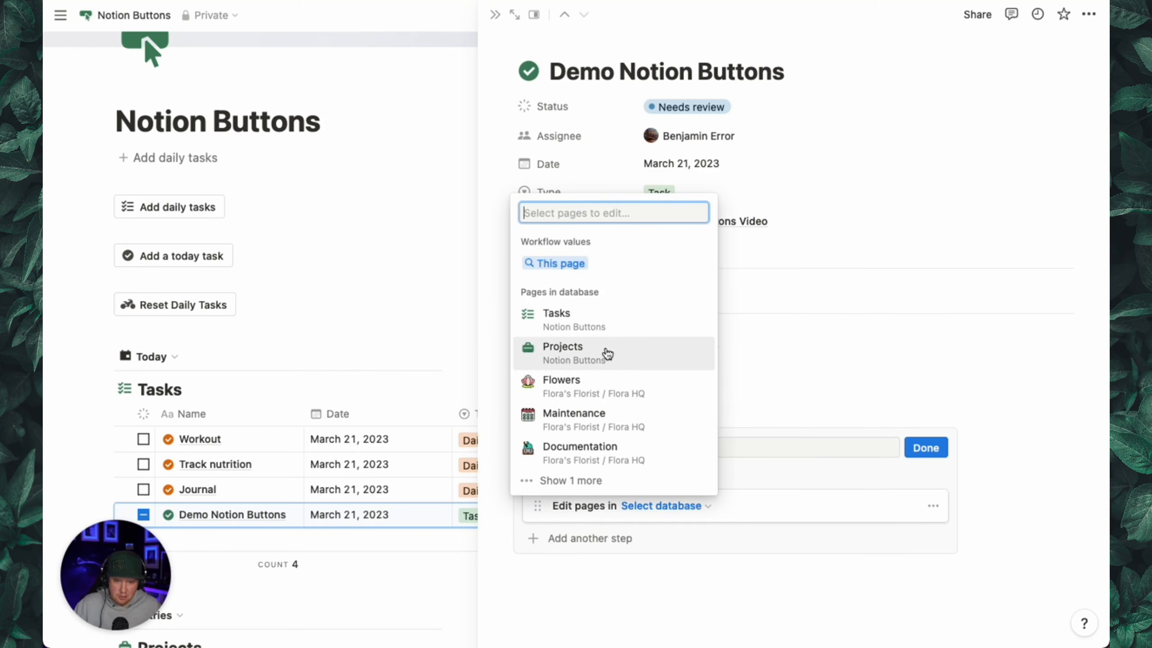
click(608, 320)
click(641, 506)
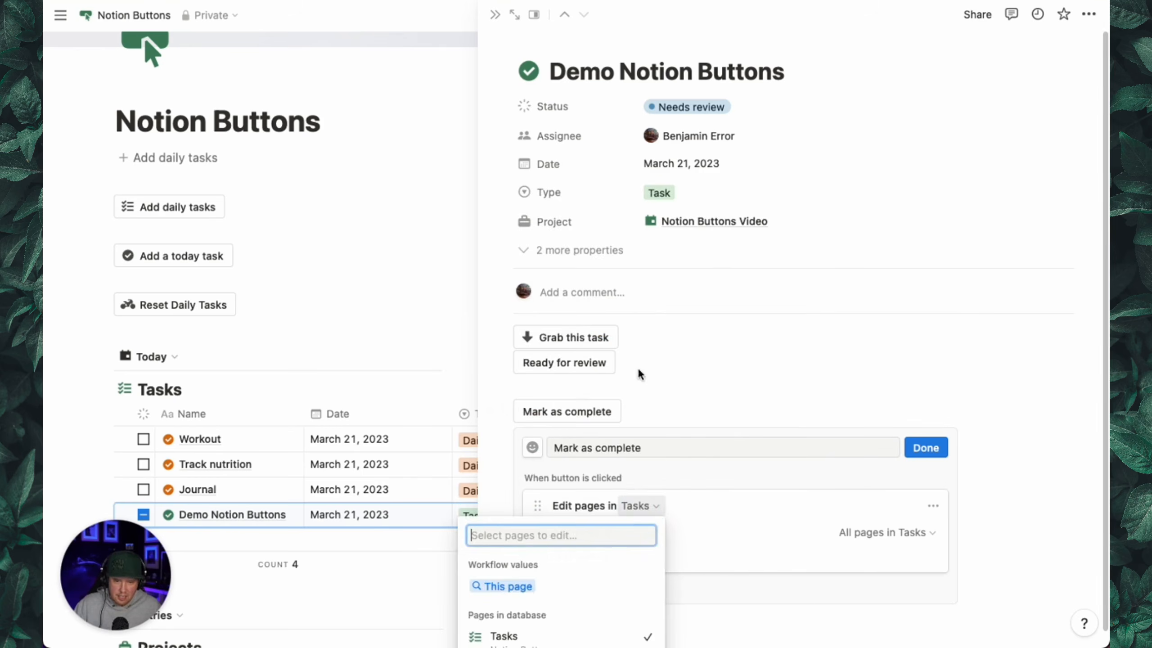
click(583, 263)
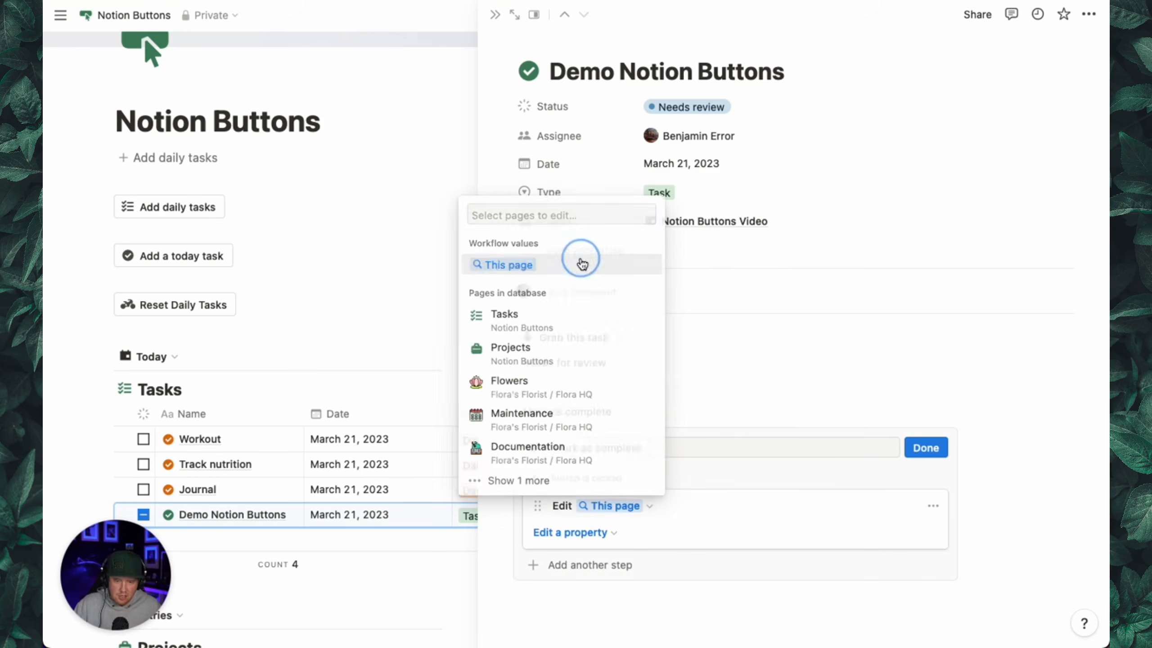
click(594, 534)
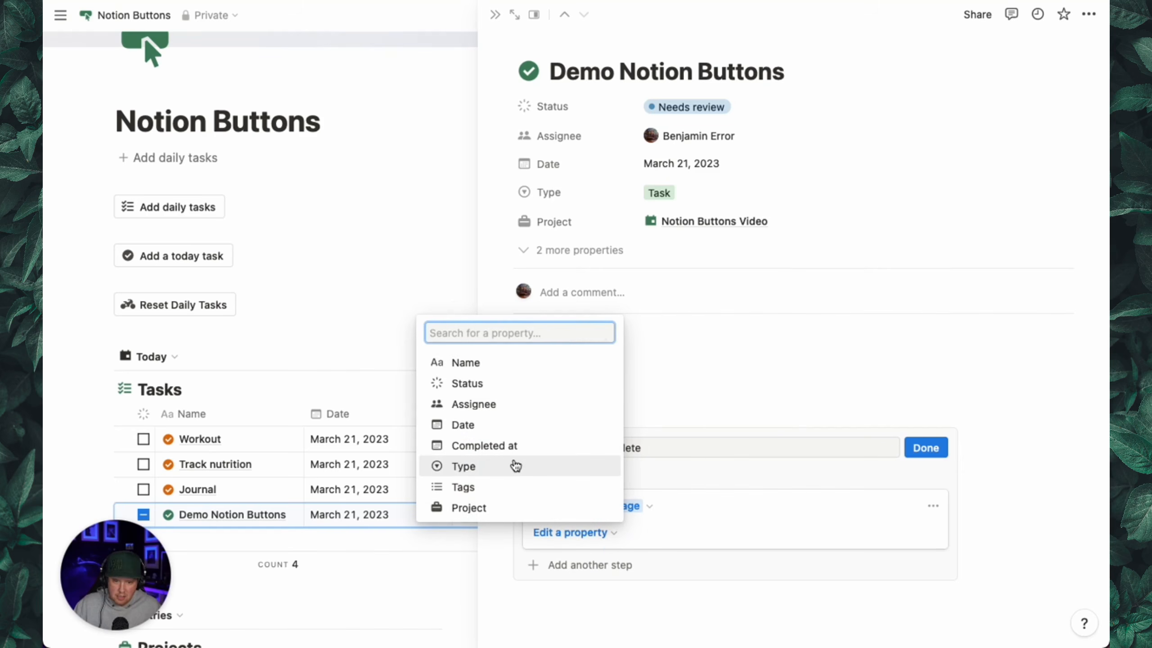
click(507, 383)
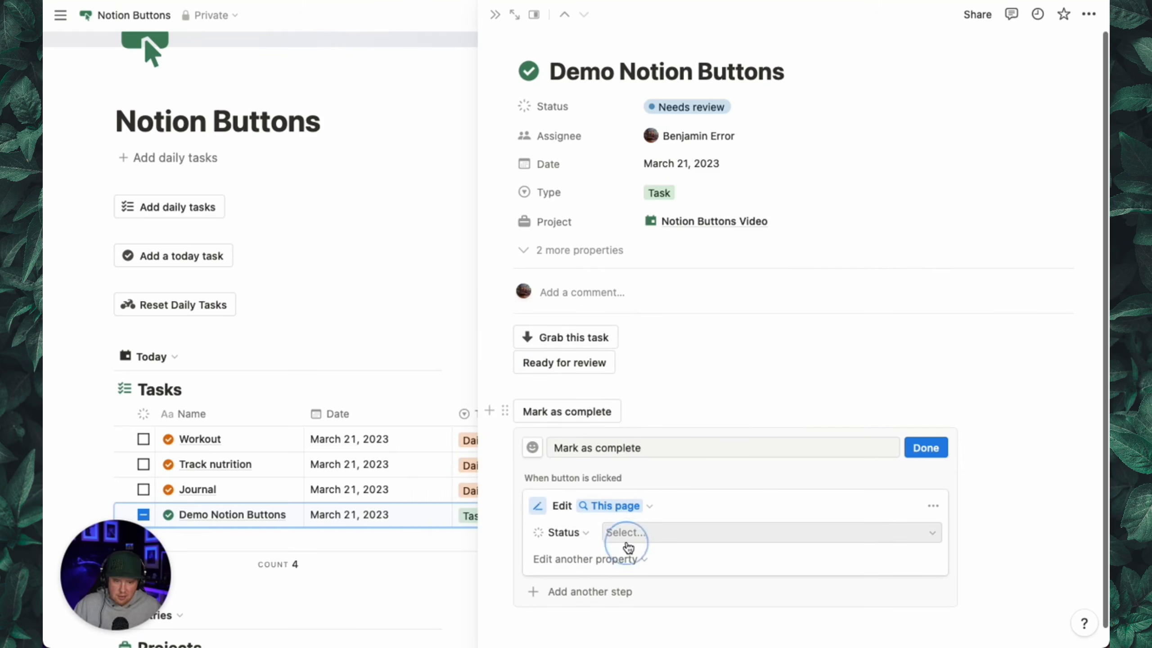
click(649, 532)
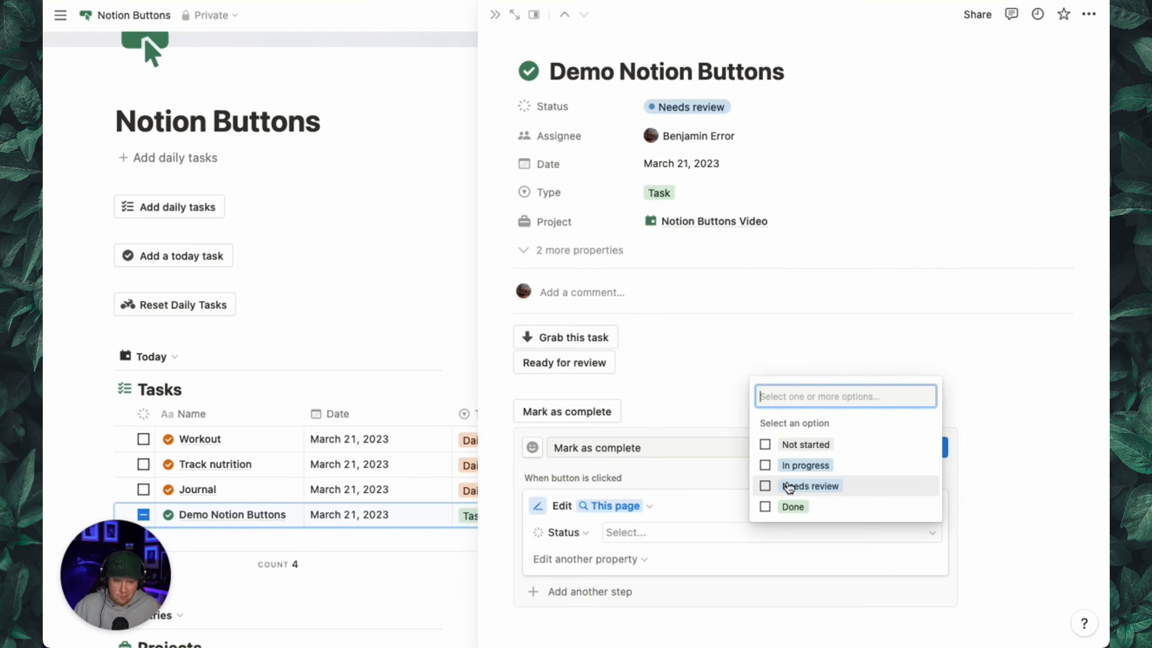
click(793, 506)
Make the same page edit set "Completed at" to Now, and save the button and run it on this task
click(628, 558)
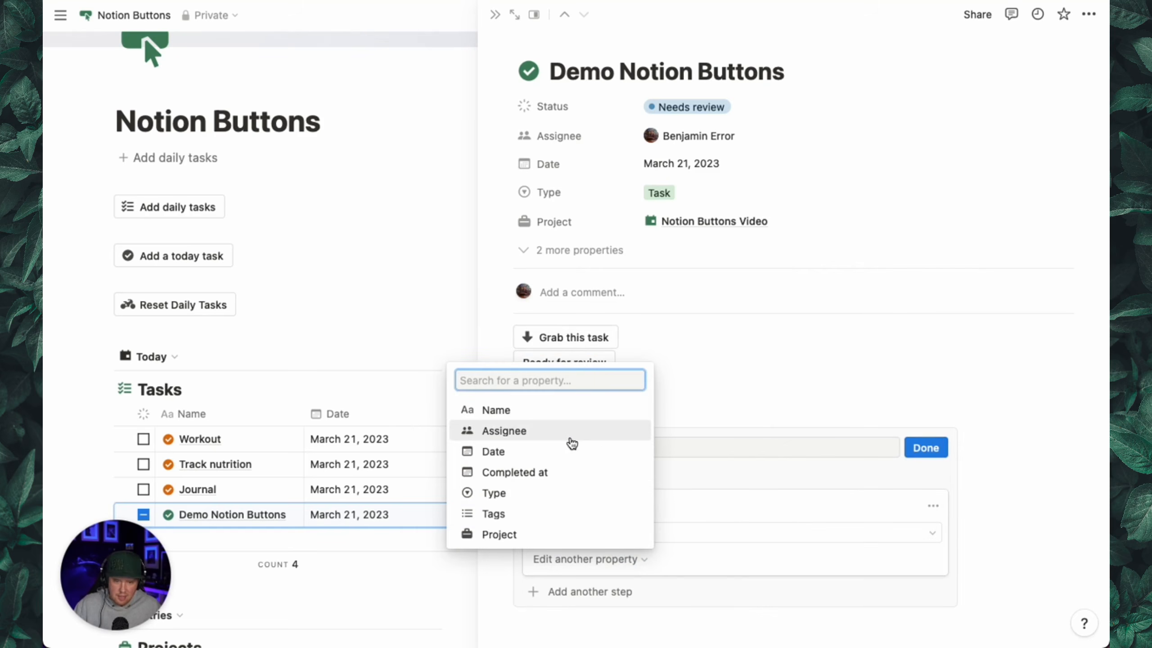
click(567, 472)
click(677, 558)
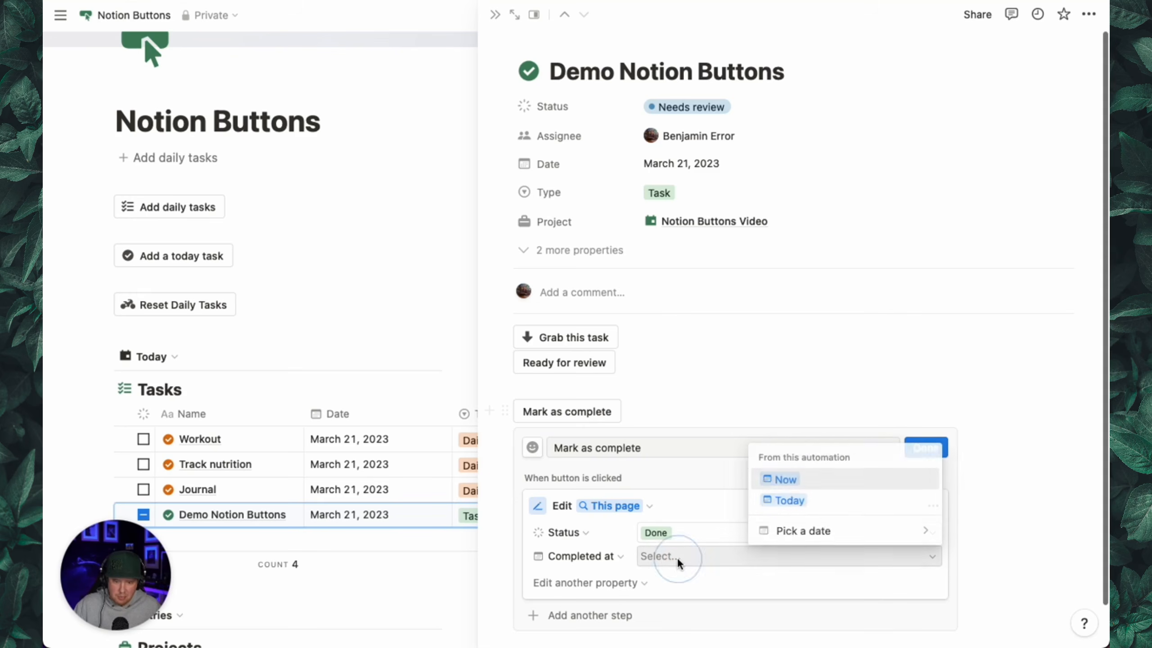
click(820, 484)
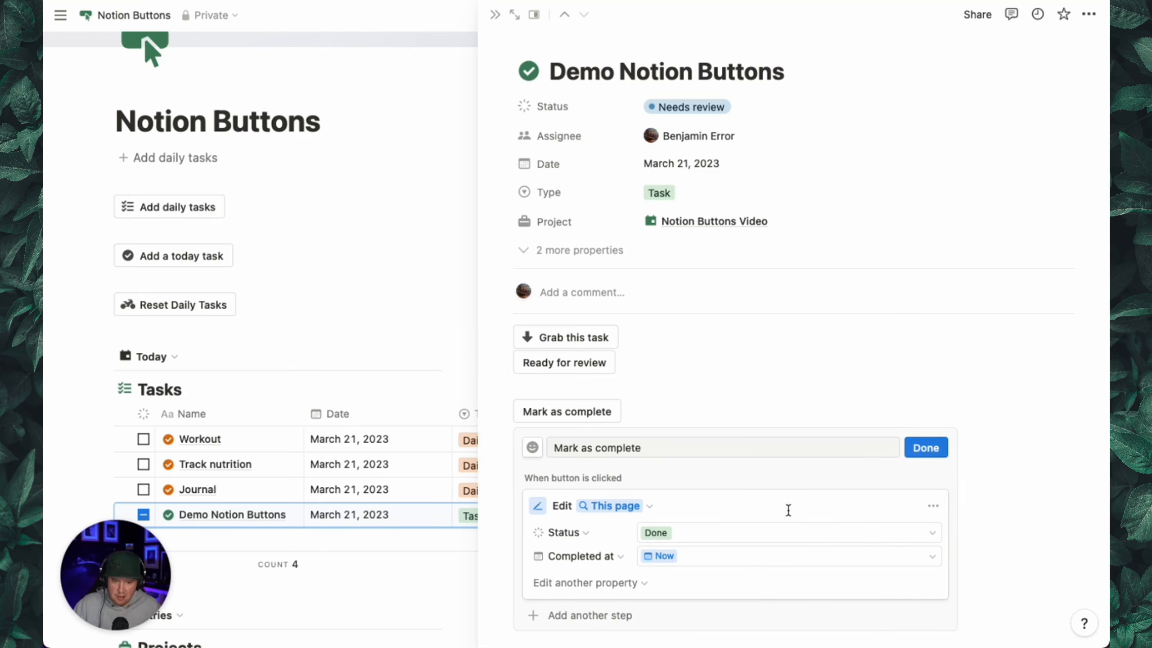
click(924, 446)
click(602, 412)
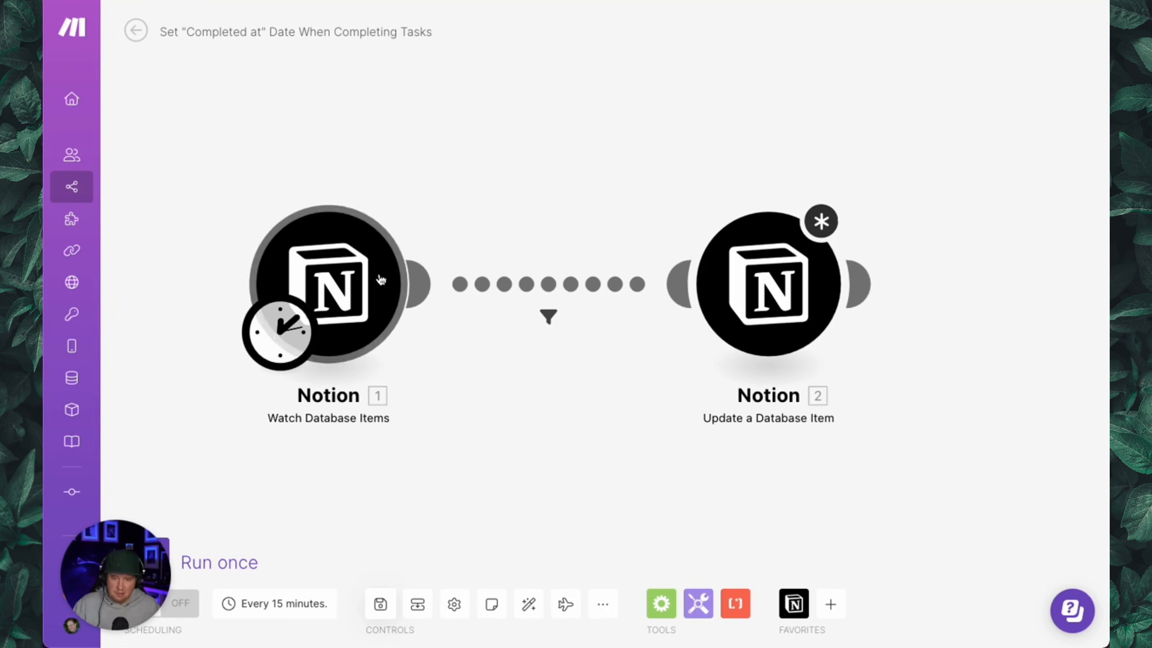
Examine the settings of the Watch Database Items and Update a Database Item modules in the Make scenario, including the "Completed at" Start Time
click(322, 283)
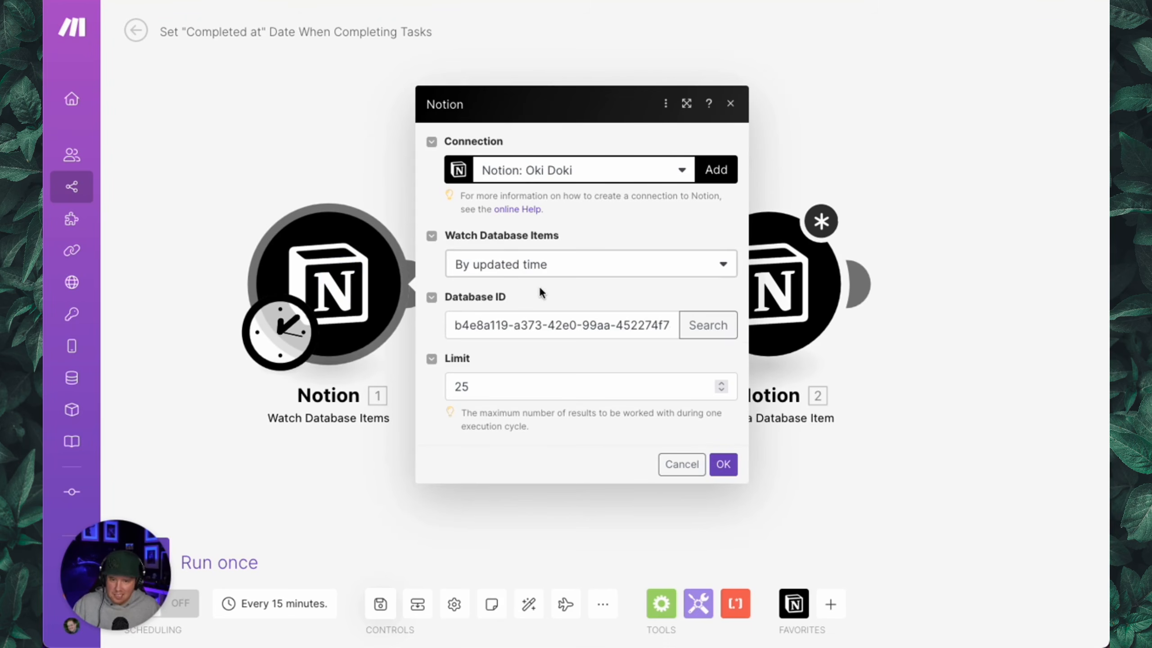
click(814, 183)
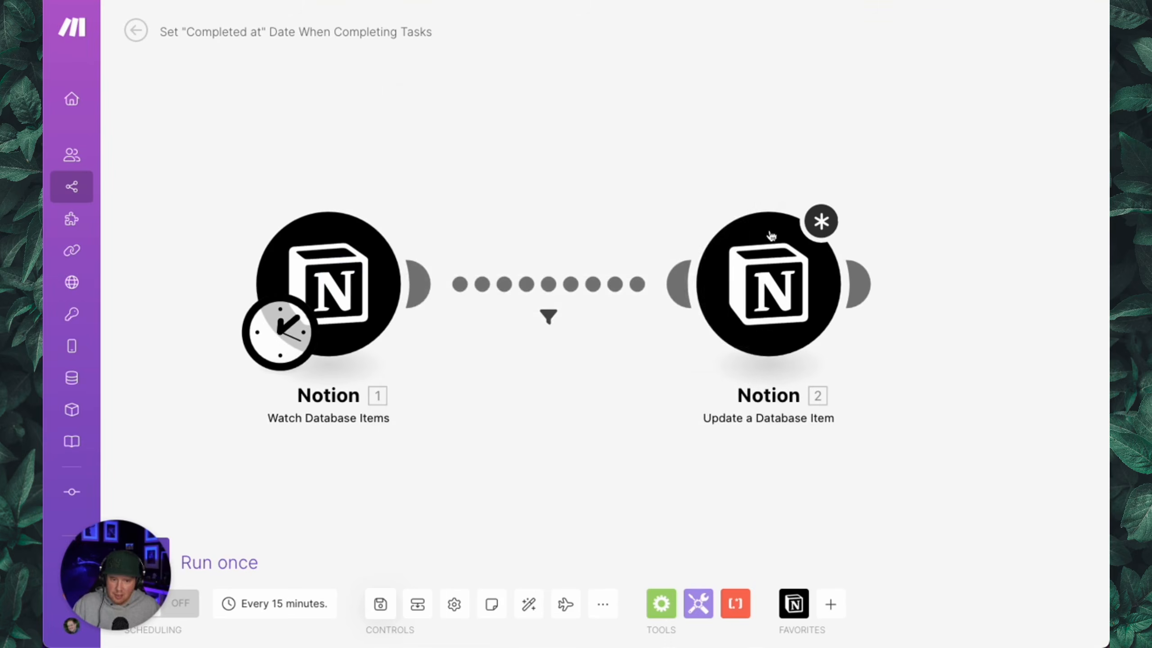
click(770, 281)
scroll(499, 227, down, 2)
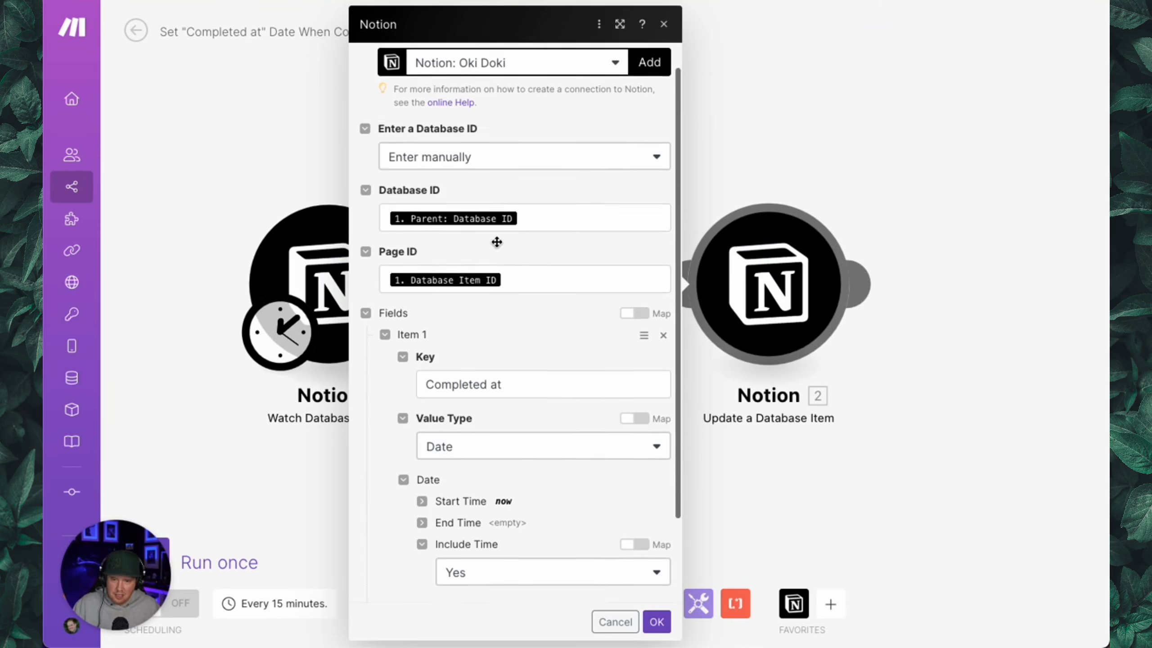
scroll(471, 317, down, 2)
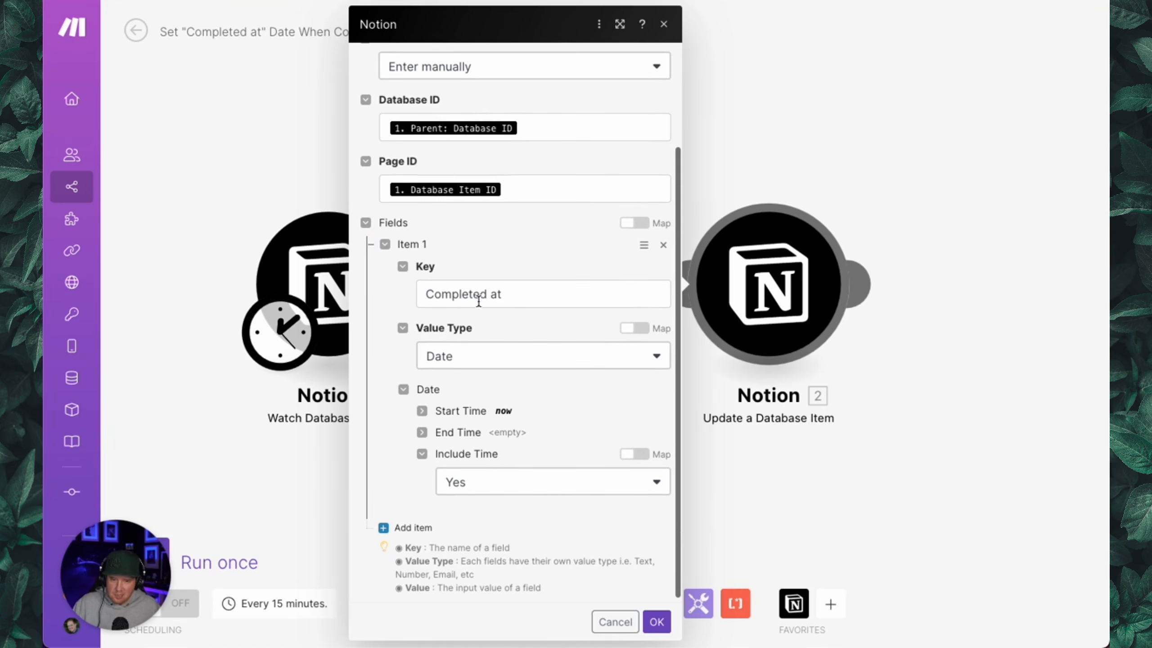
scroll(476, 356, down, 1)
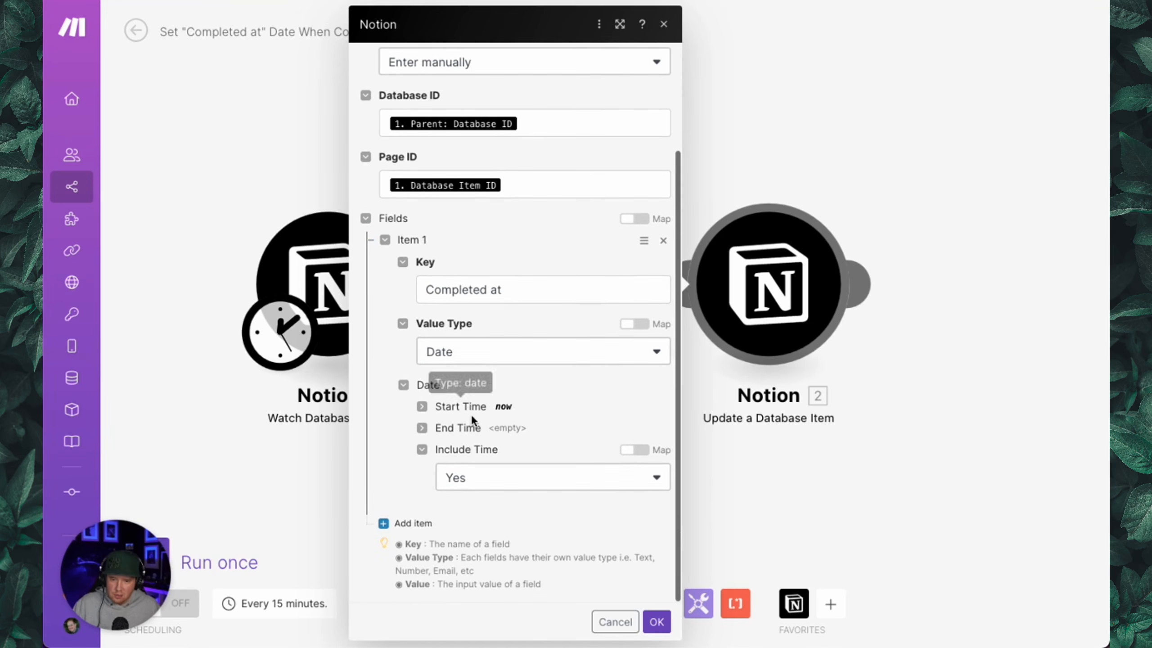
click(423, 409)
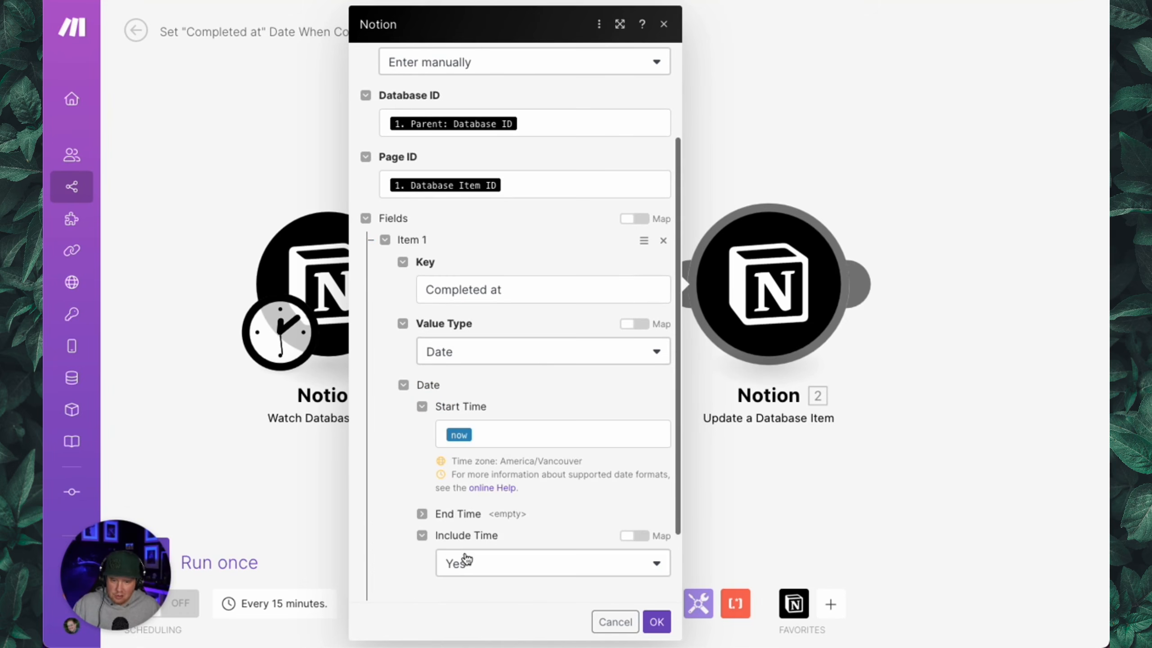
click(811, 167)
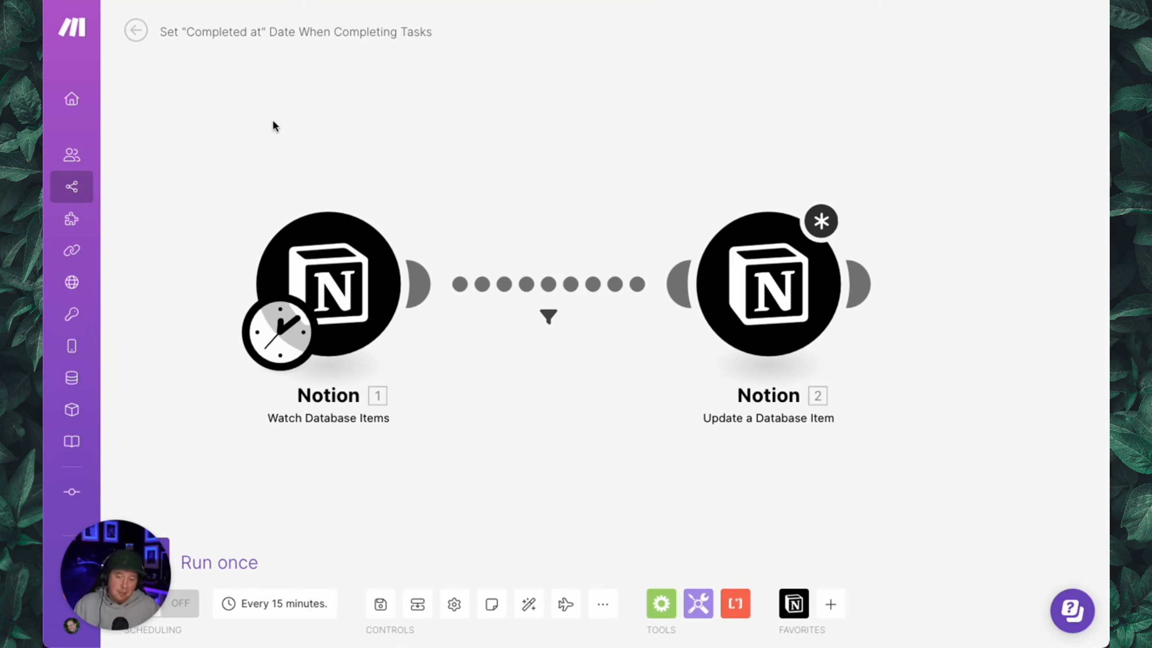
Switch back to the Notion task page and delete the blank line between the "Ready for review" and "Mark as complete" buttons
key(shift+super+bracketleft)
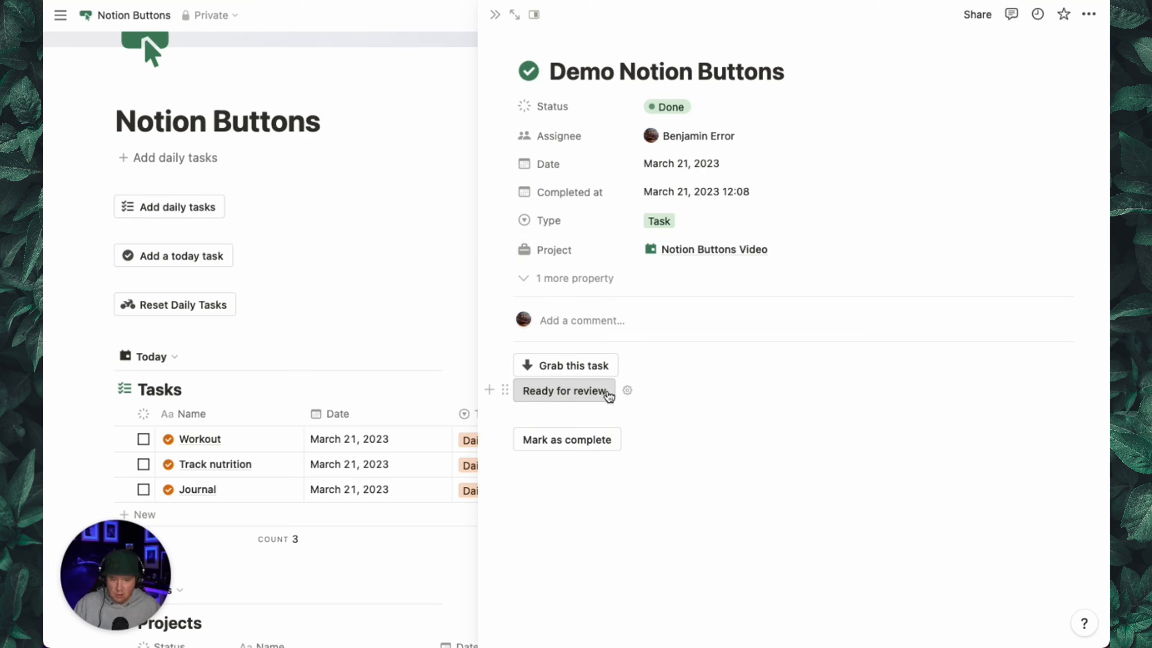
click(589, 411)
key(BackSpace)
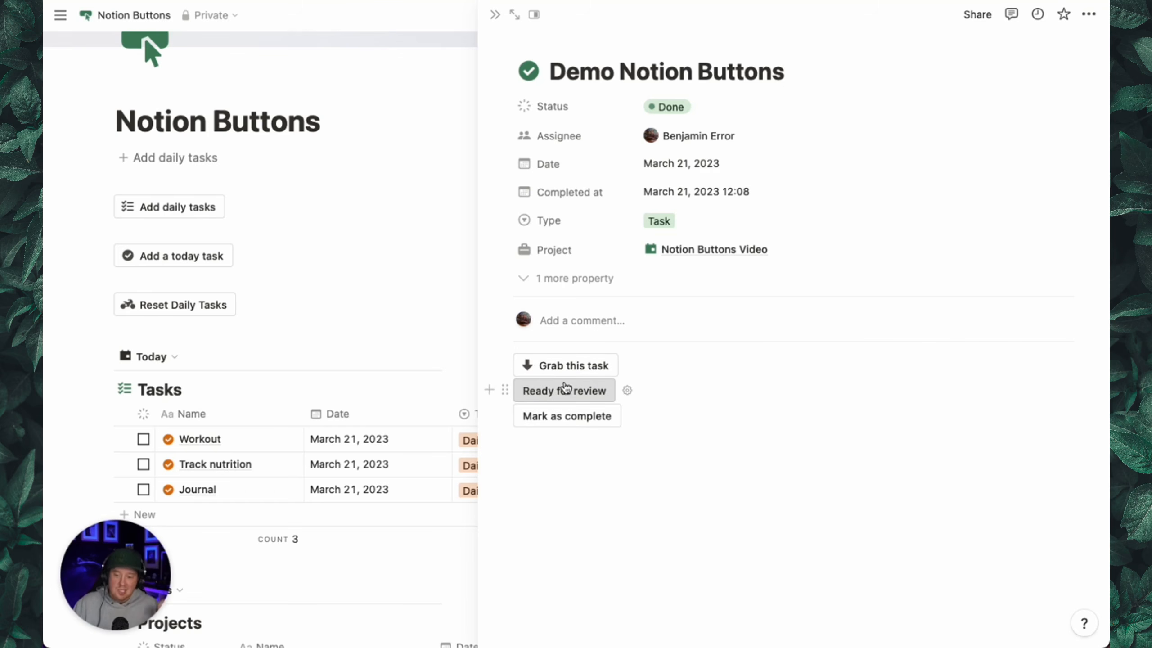
Close the open task and add a new one named "Big Old Task" to the Today view of the Tasks table
click(496, 15)
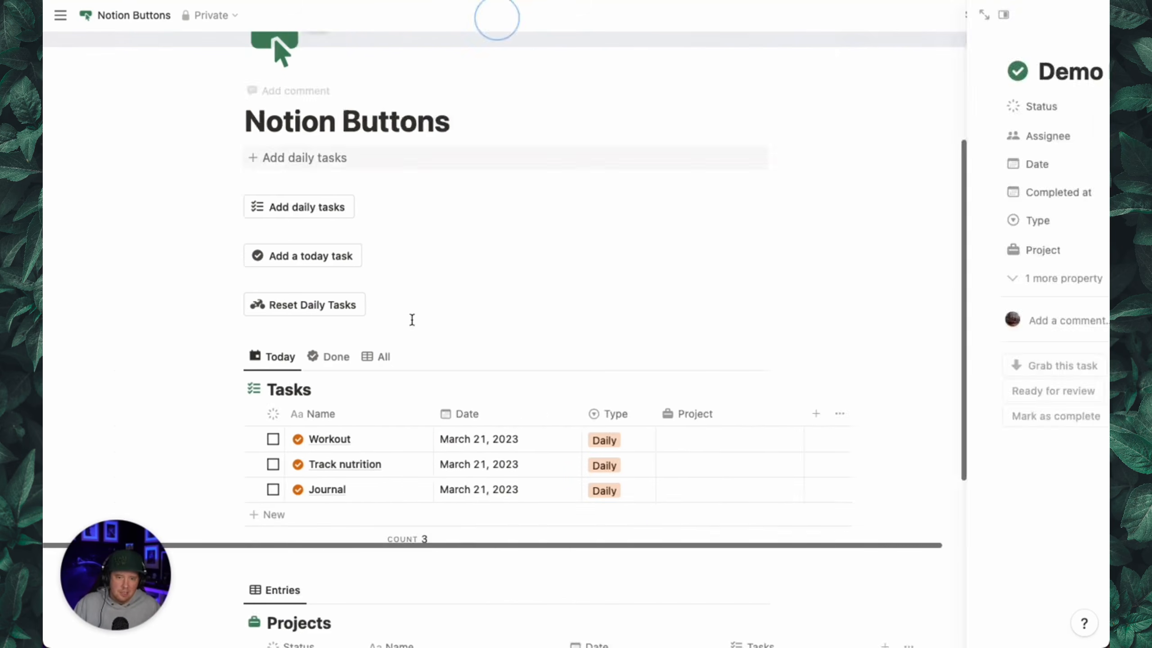
click(402, 514)
key(super+a)
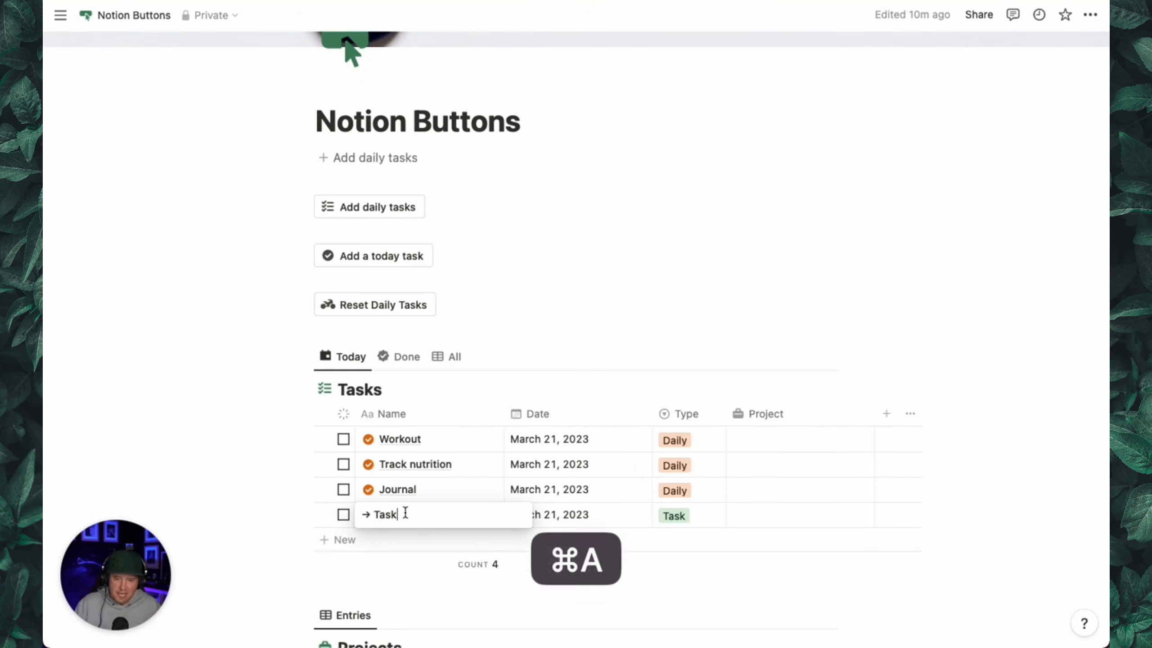
text(Bug)
key(BackSpace)
key(BackSpace)
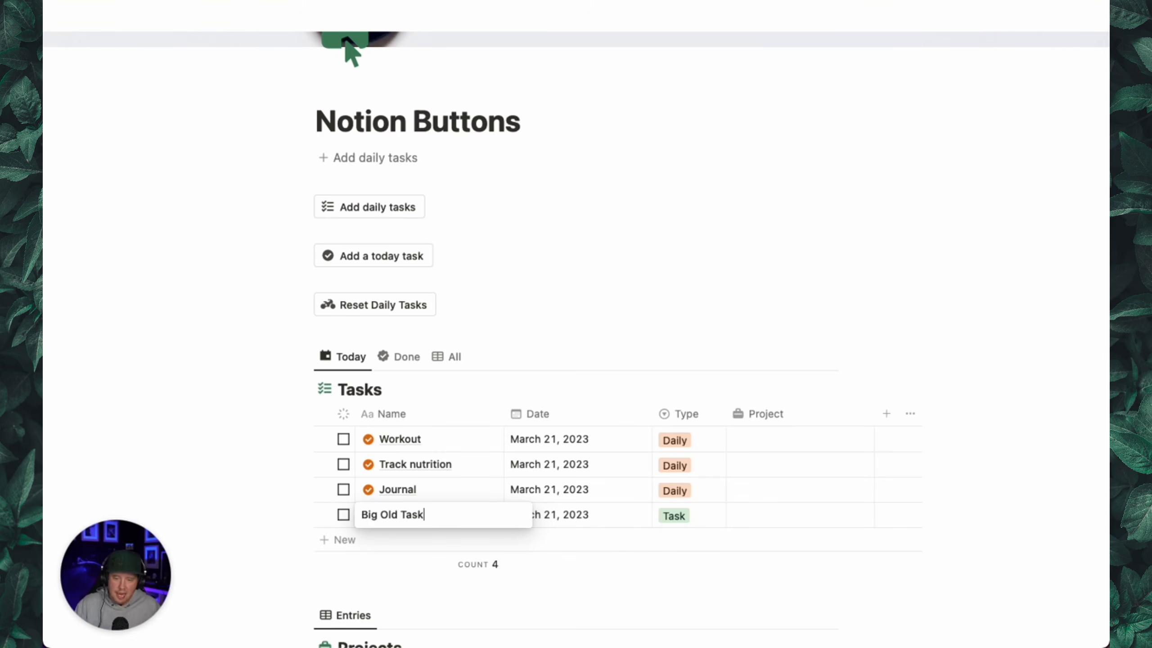
key(Return)
Open the "Big Old Task" page and delete its "Grab this task" button
key(super+Return)
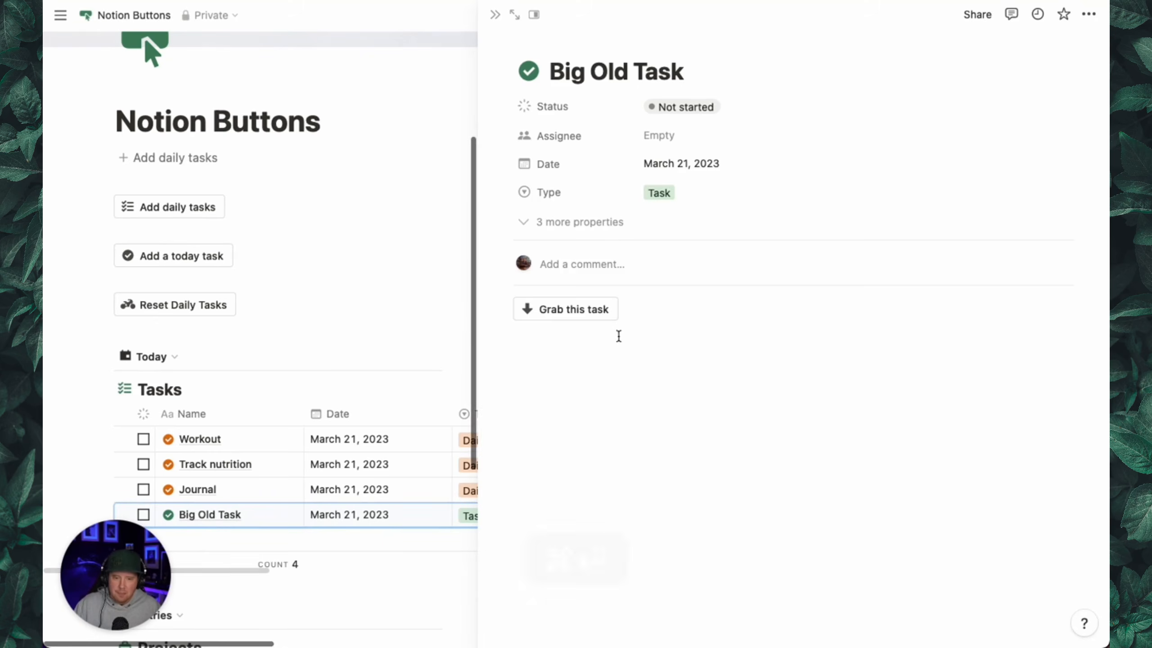
click(505, 309)
click(399, 258)
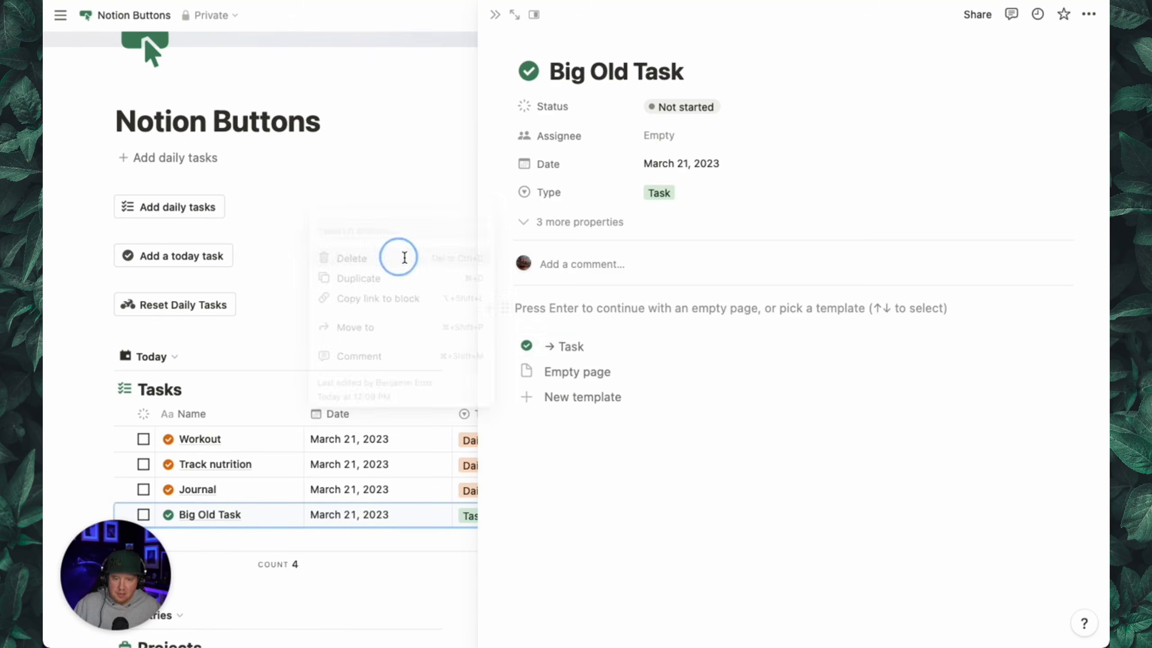
Insert a button block in the empty body of the "Big Old Task" page and name it "Convert to Project"
click(616, 308)
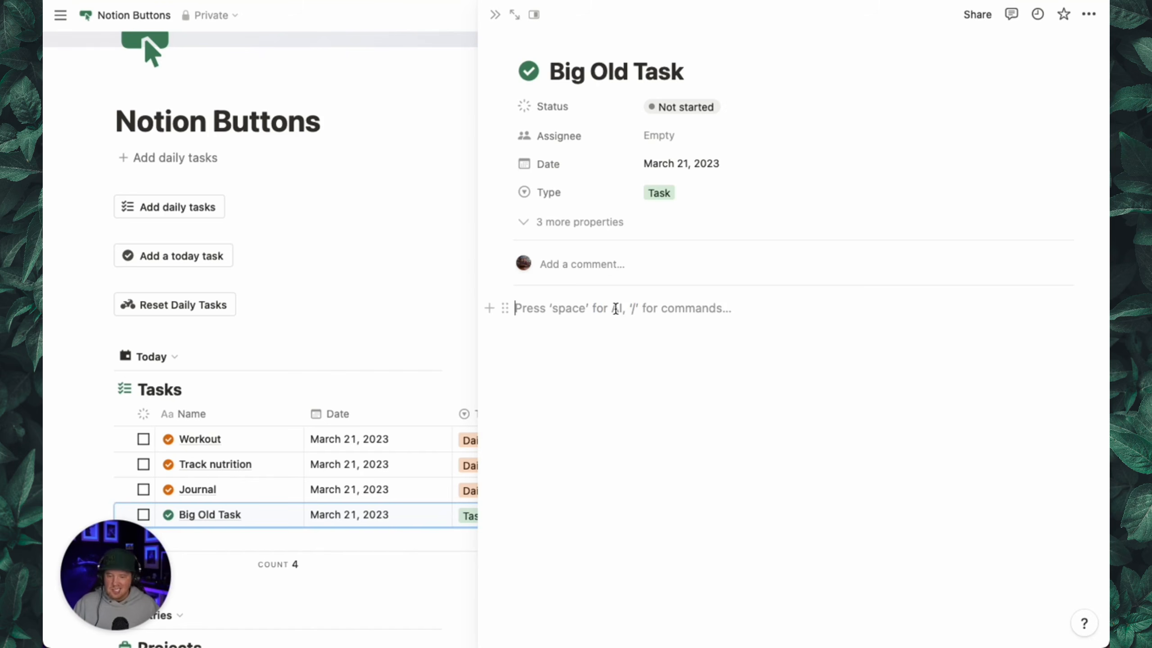
text(/button)
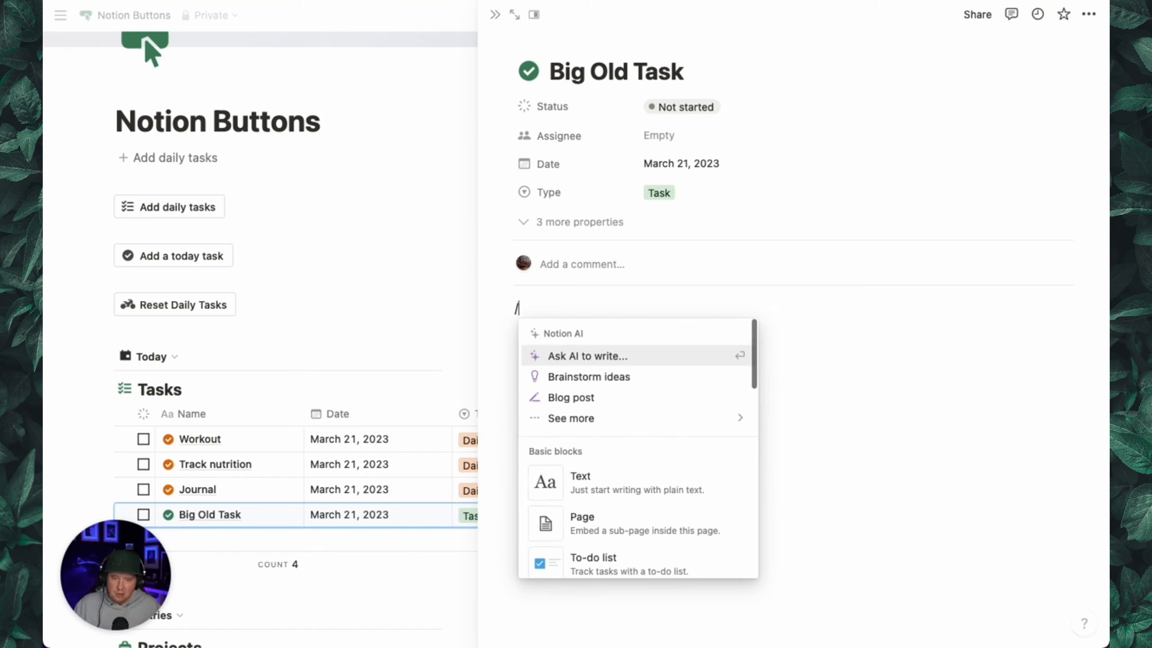
key(Return)
click(601, 343)
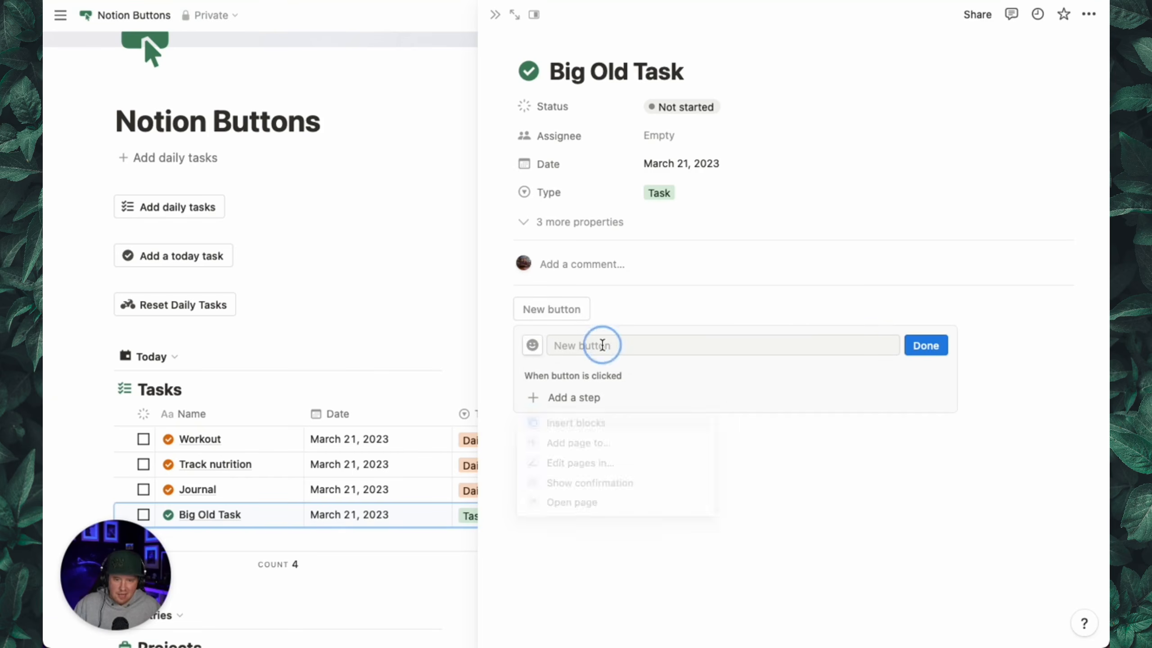
text(Conf)
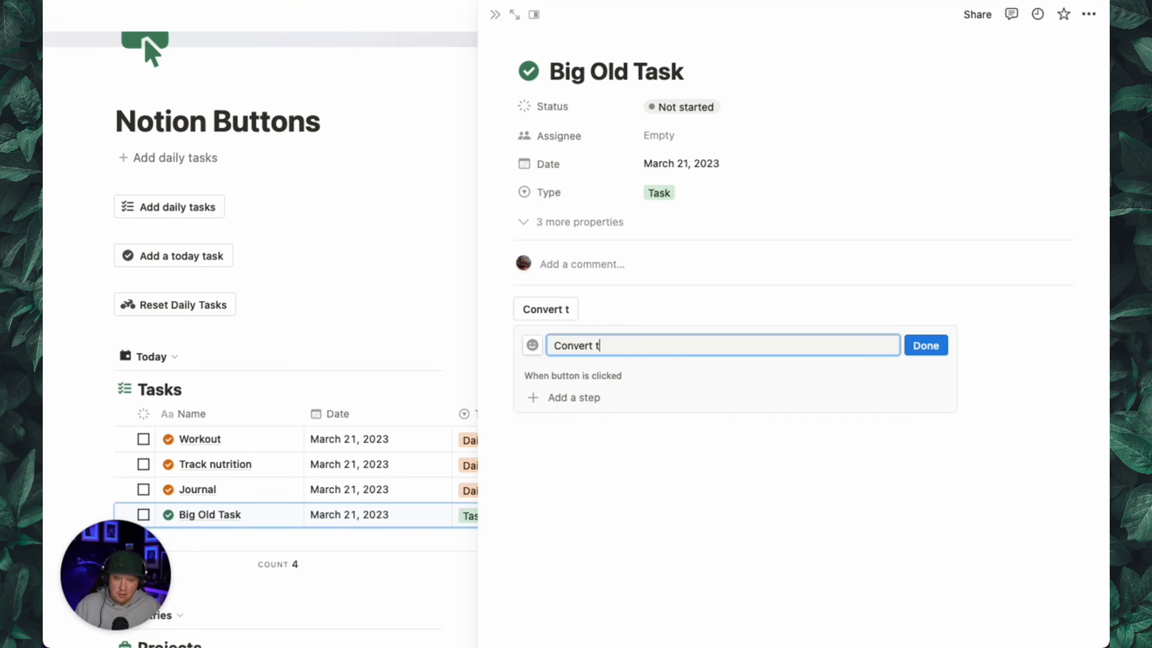
text(vert to Project)
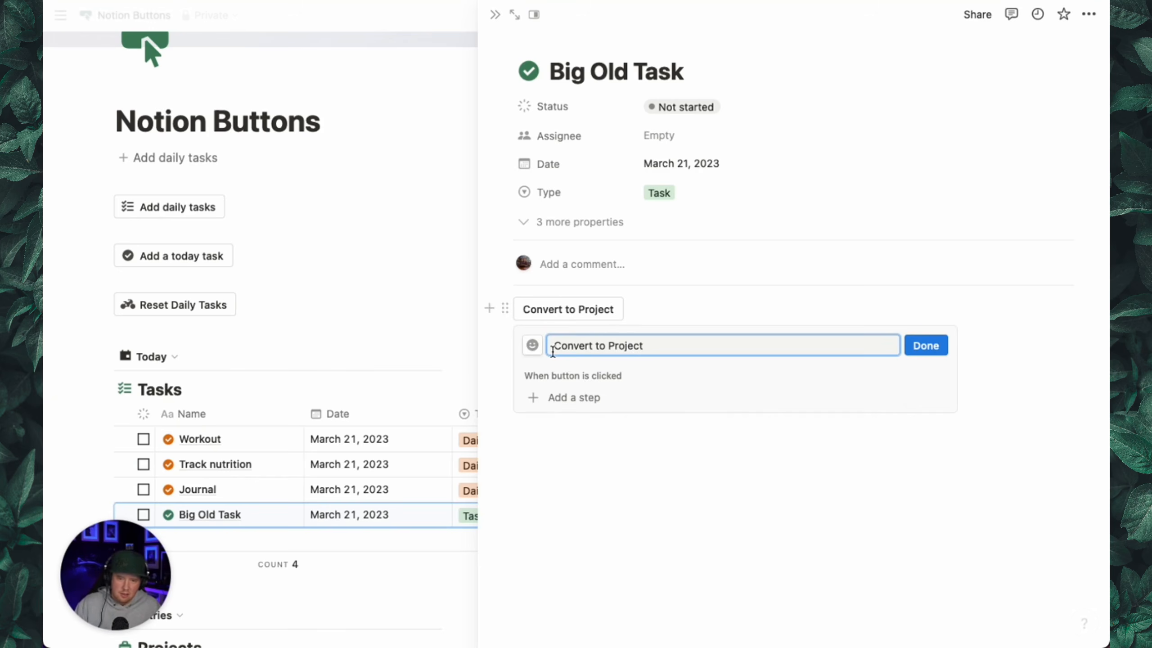
Give the "Convert to Project" button the folder icon from the recently used icons
click(532, 344)
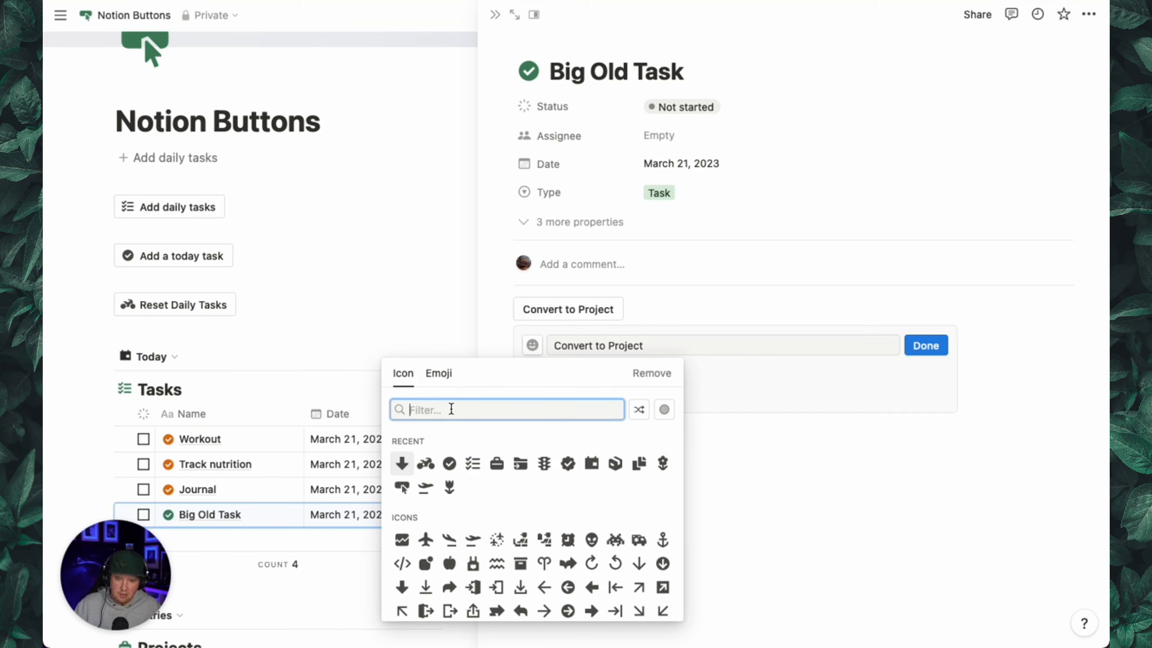
mouse_move(521, 463)
click(467, 495)
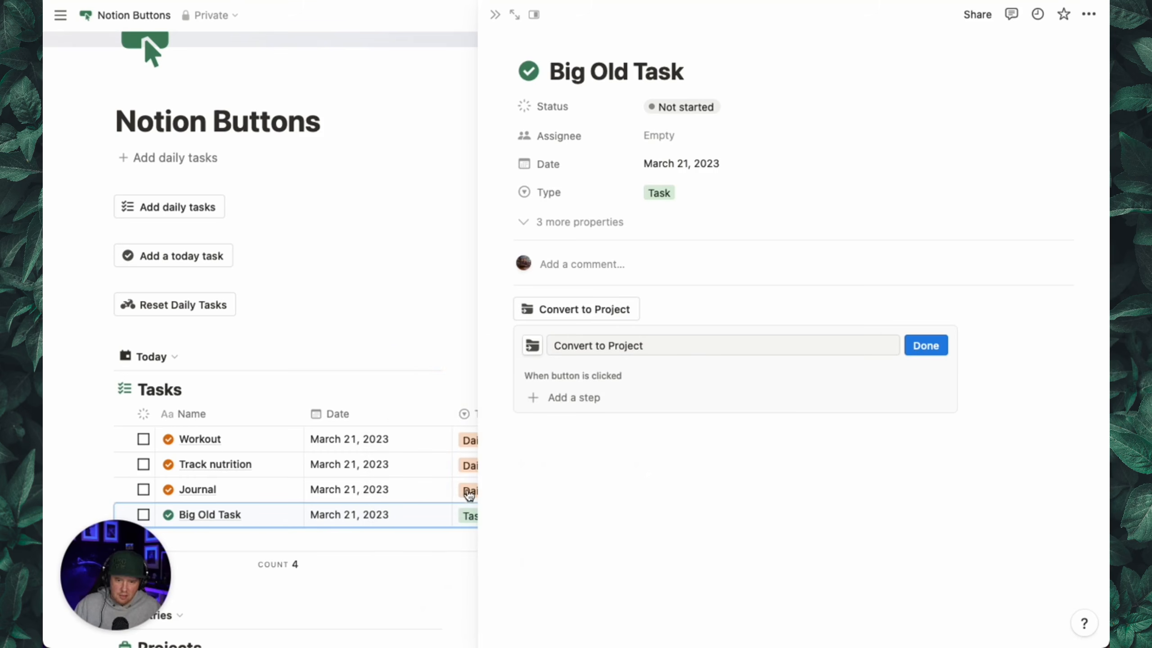
Add a button step that adds a page named "New Project" to the Projects database
click(568, 396)
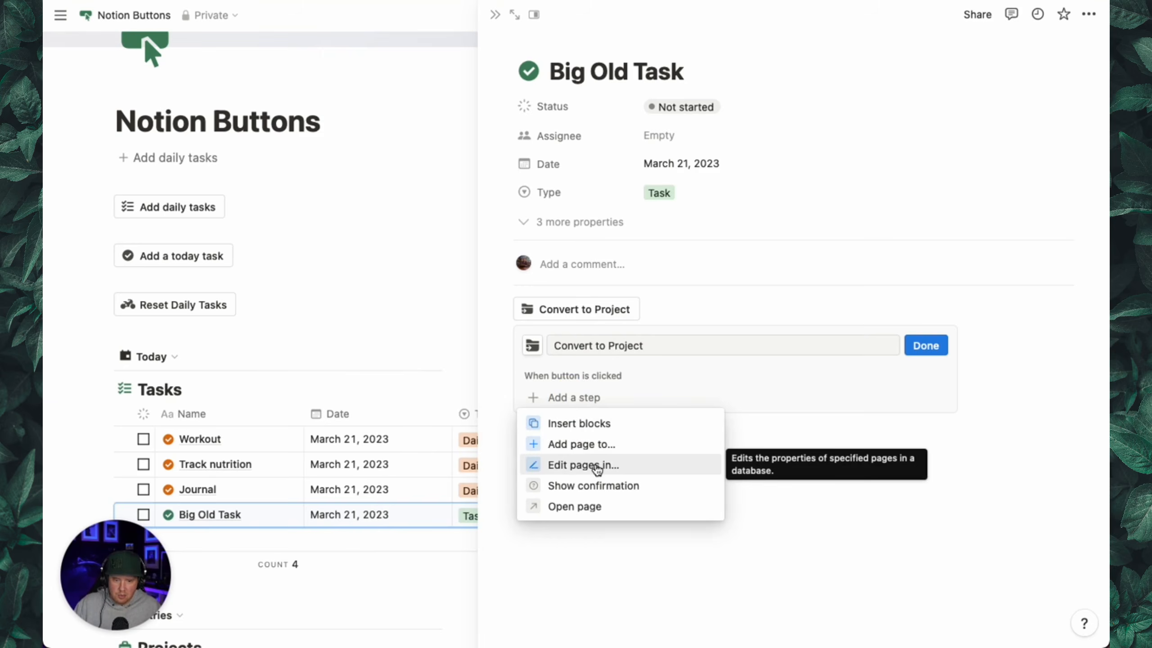
click(597, 444)
click(668, 403)
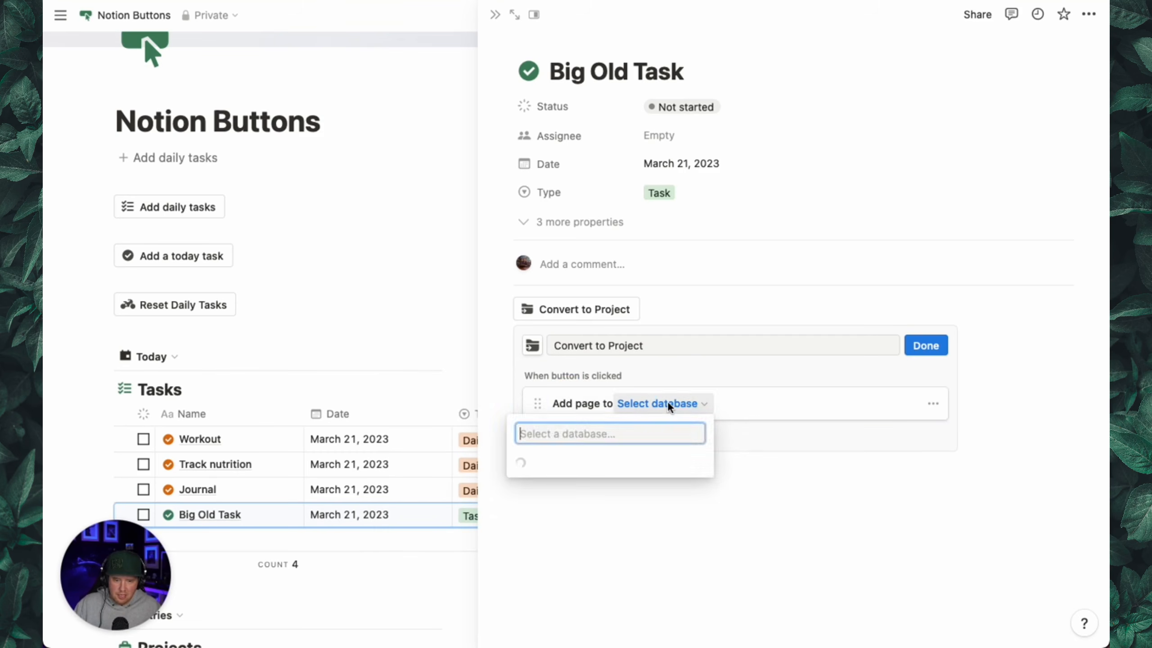
click(620, 254)
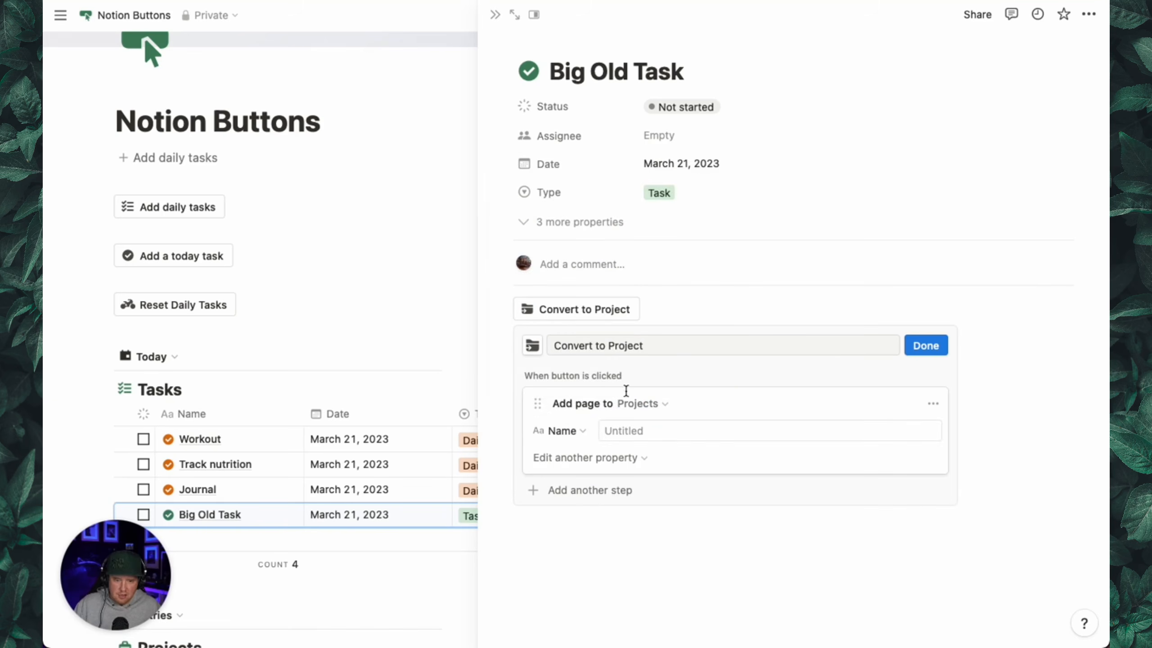
click(608, 431)
text(Big Old Task Project)
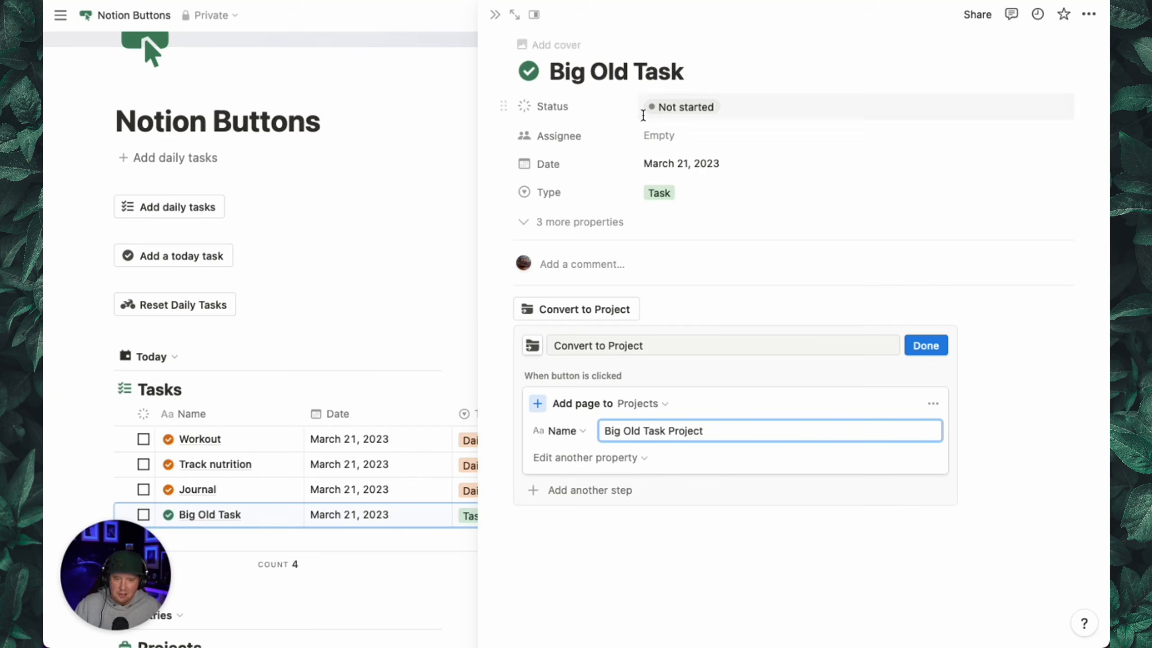
triple_click(668, 433)
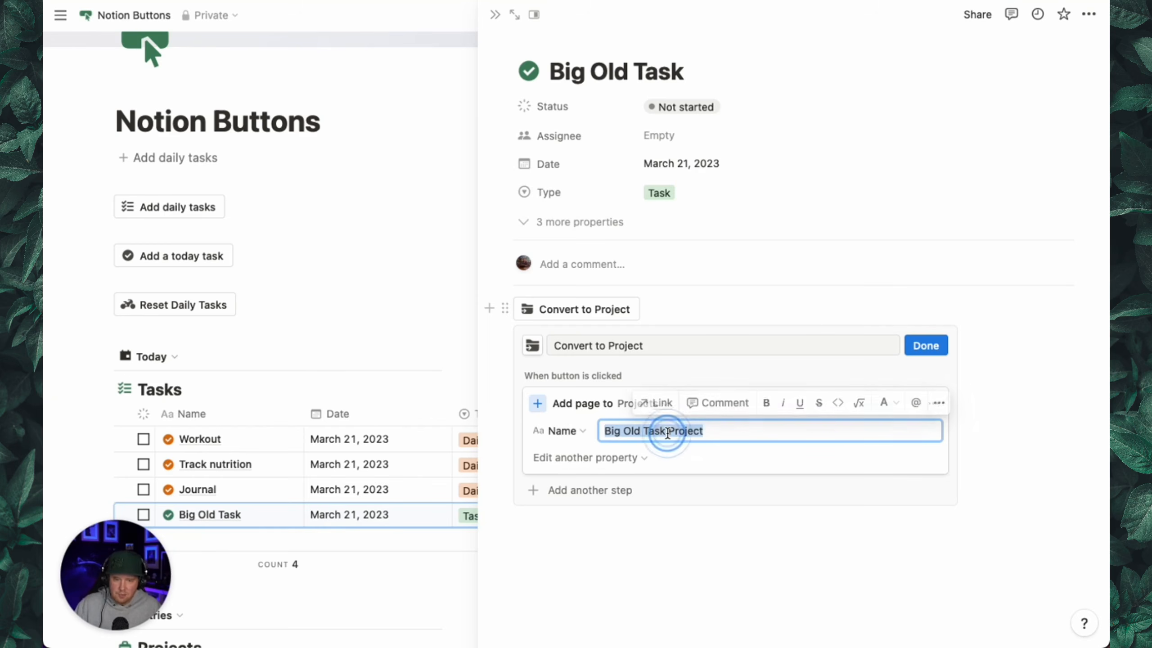
text(New )
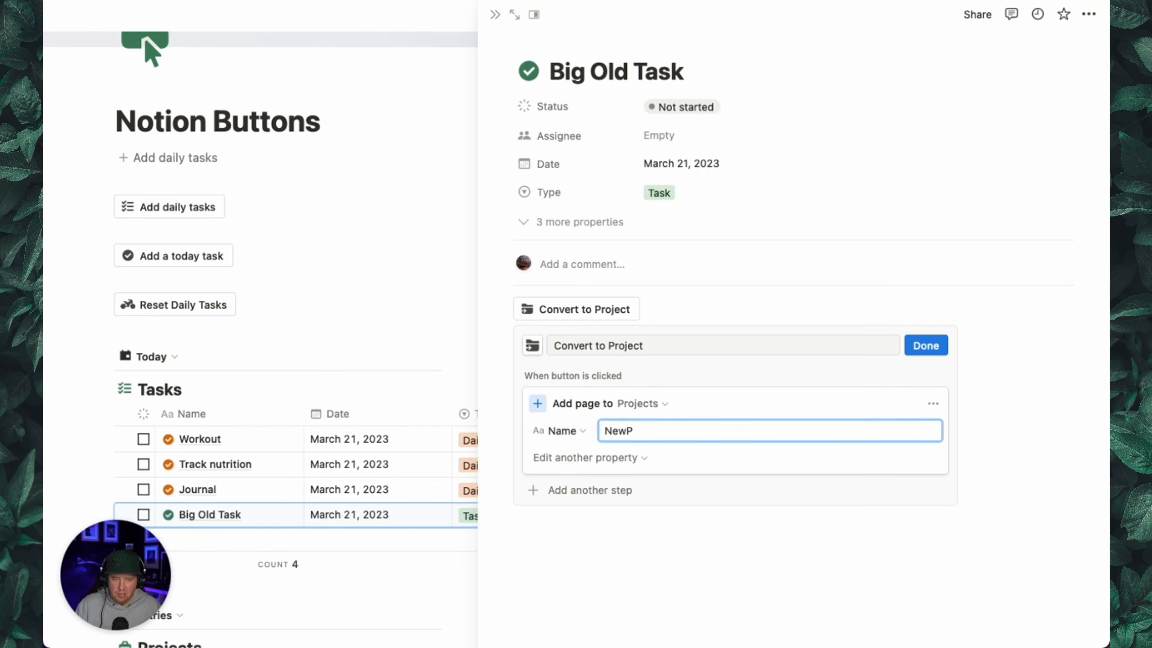
text(Project)
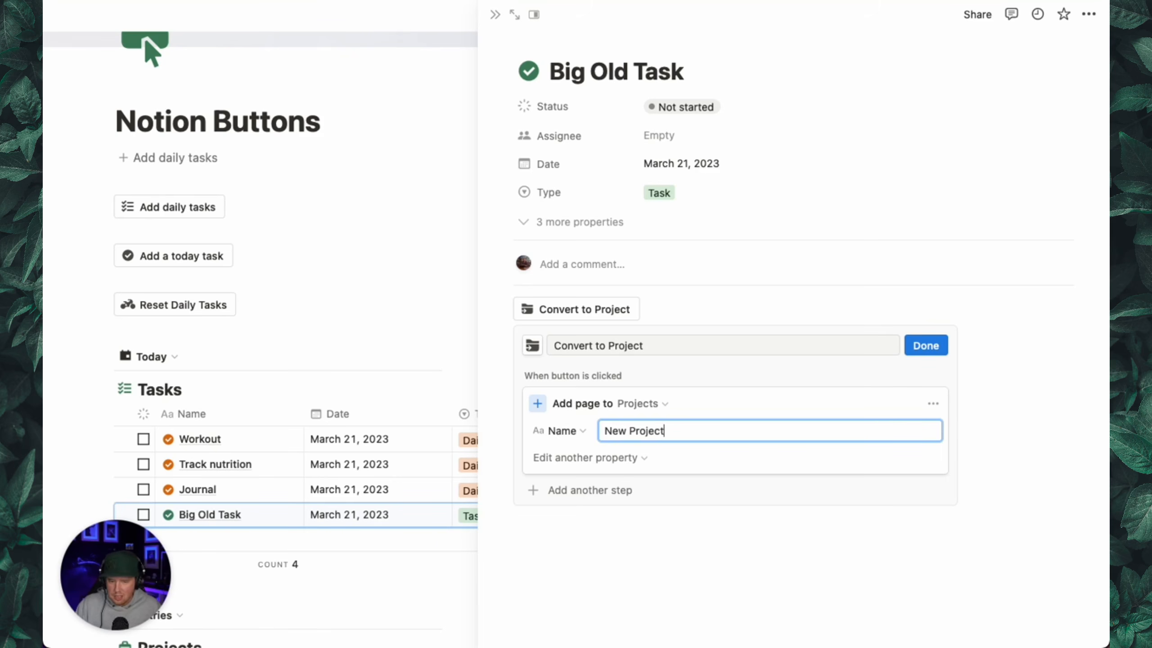
Add the Tasks property to the new-page step and relate it to "This page"
click(596, 459)
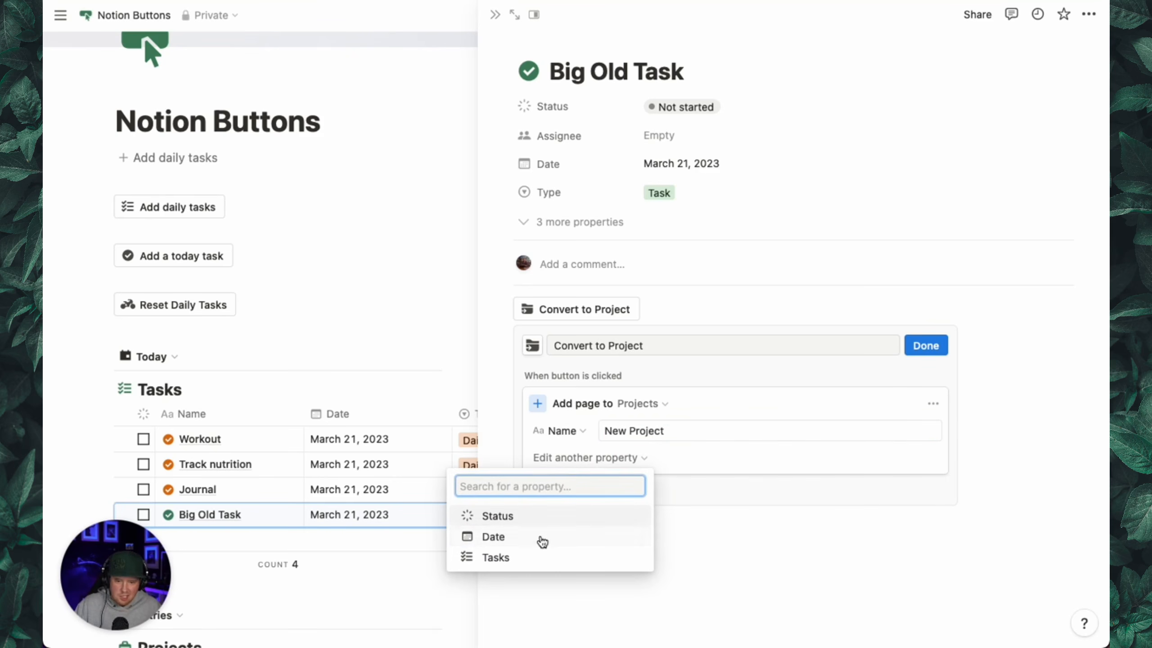
click(540, 556)
click(648, 454)
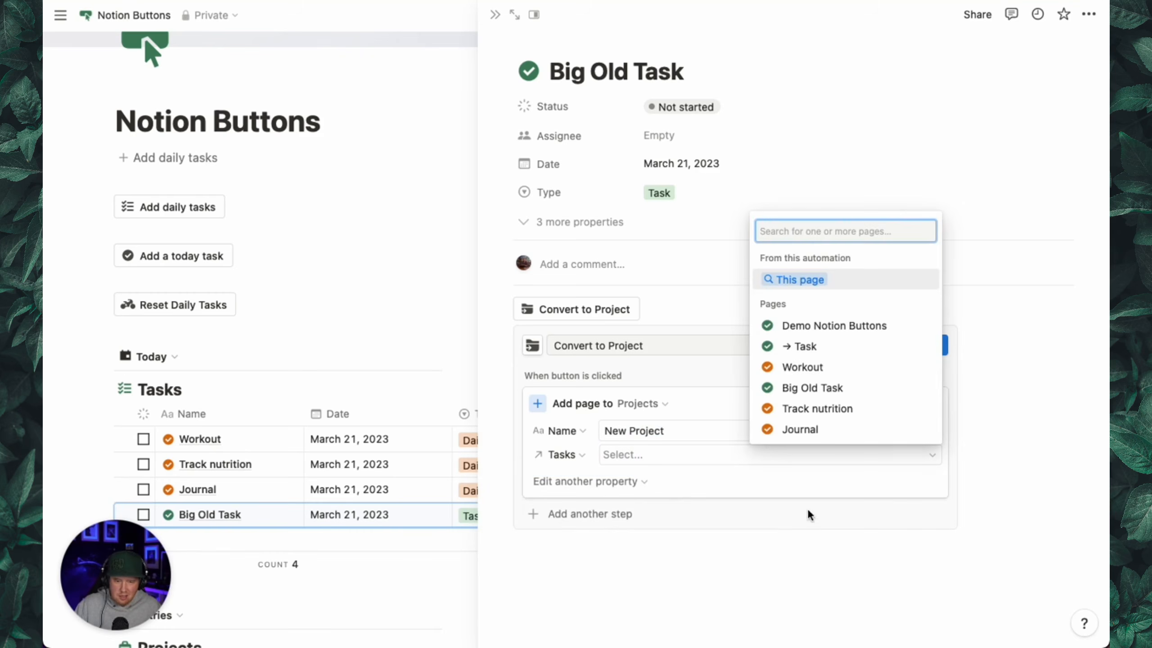
click(816, 281)
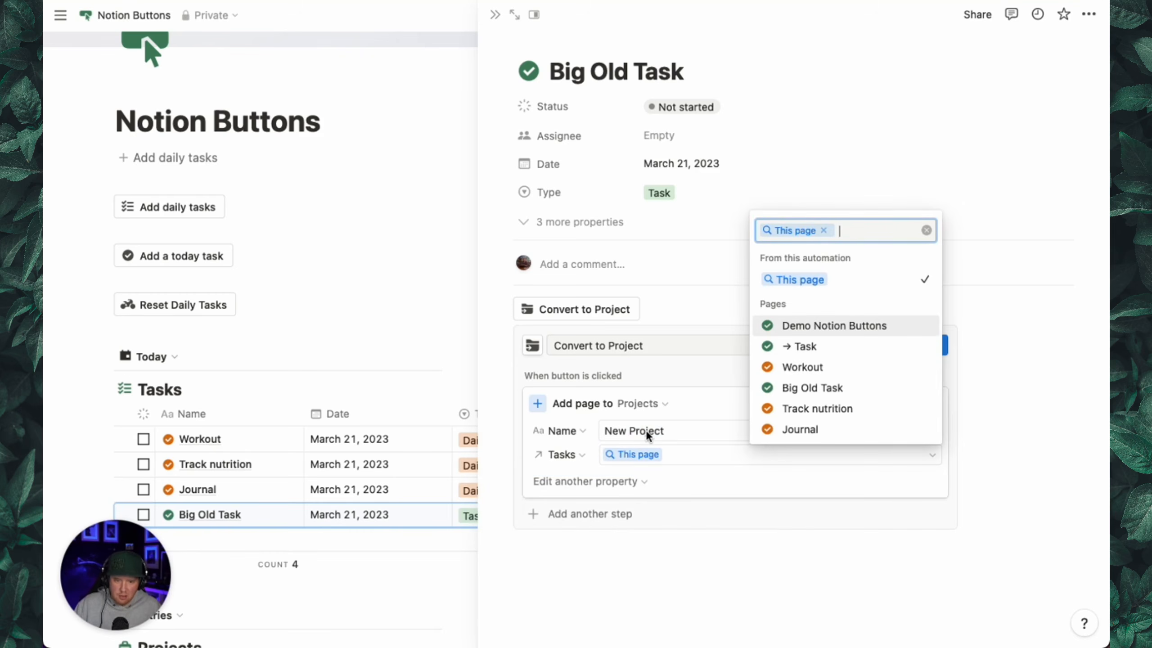
click(573, 451)
Add a step that opens the newly added page as a full page and finish editing the button
click(591, 512)
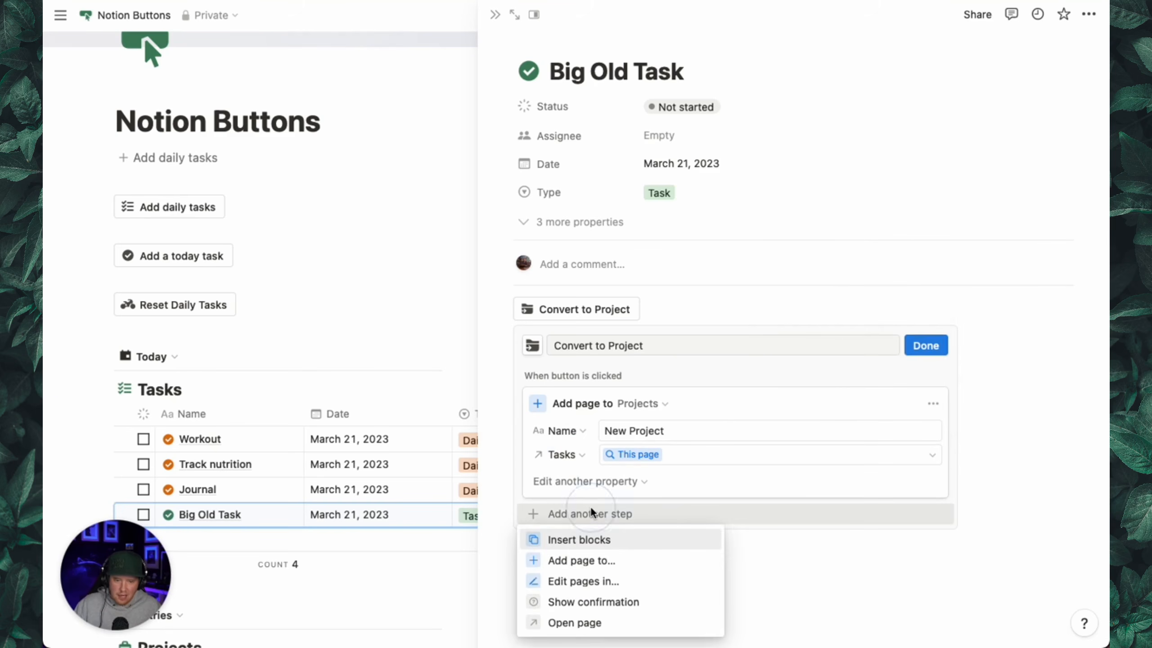
click(589, 624)
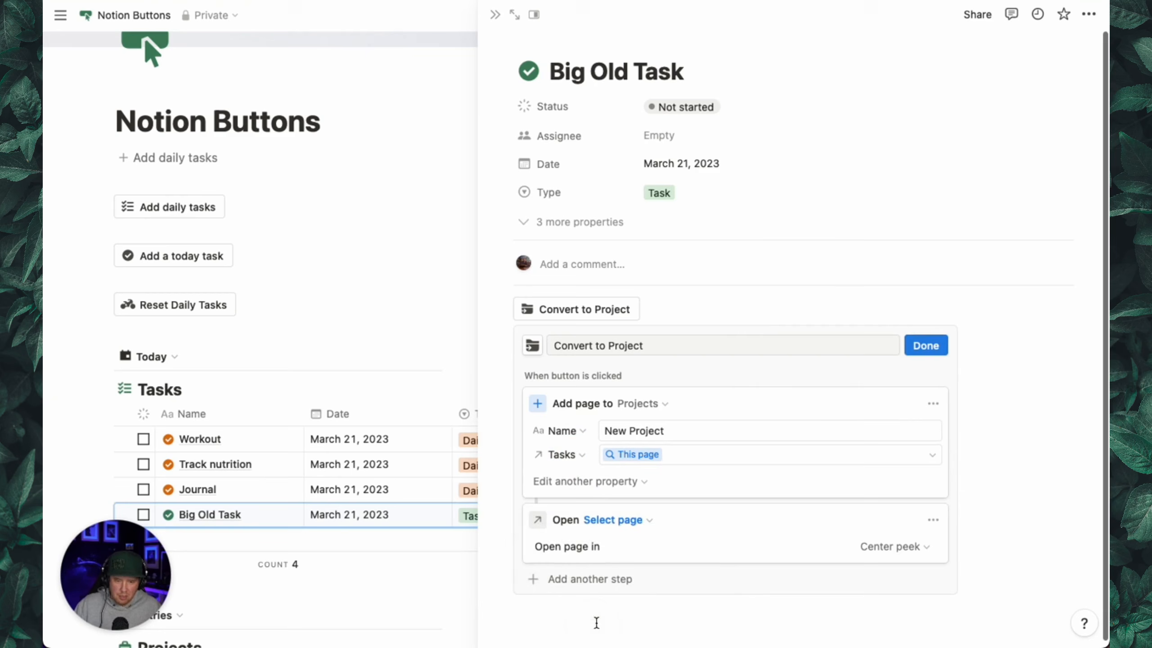
click(627, 527)
click(561, 283)
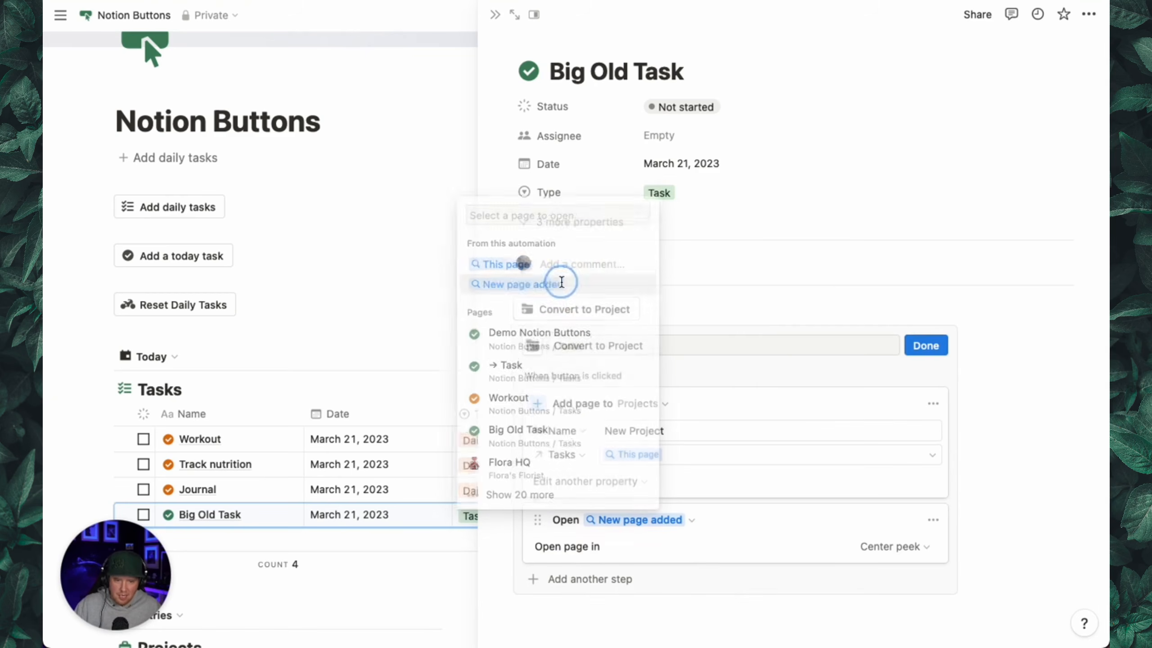
click(895, 547)
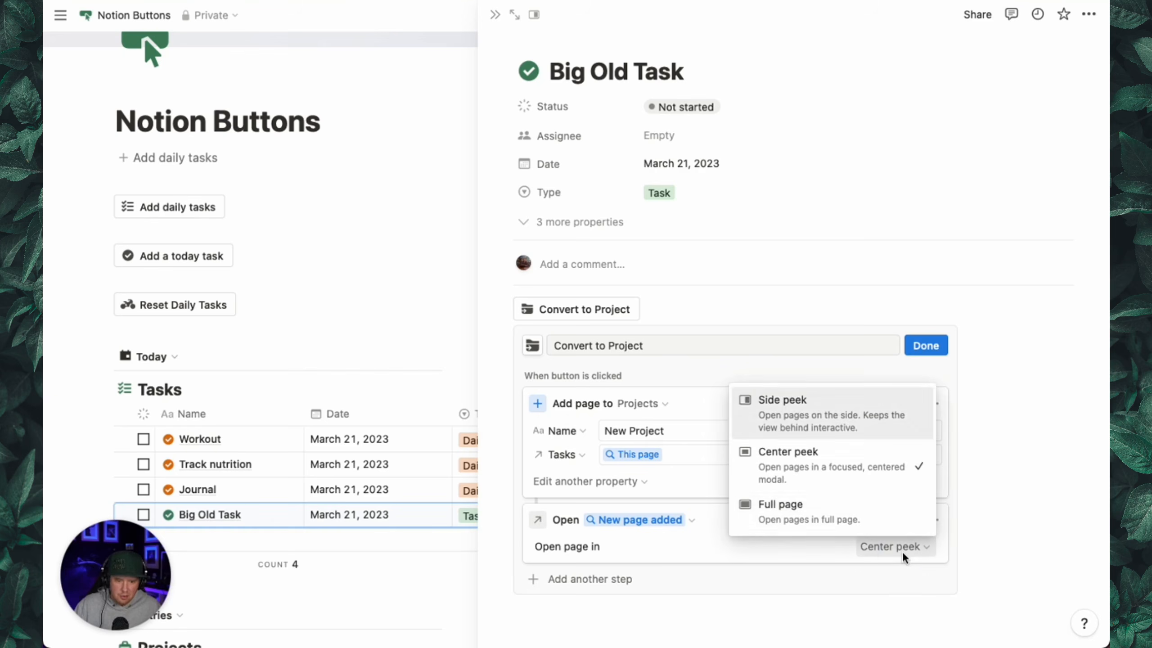
click(851, 519)
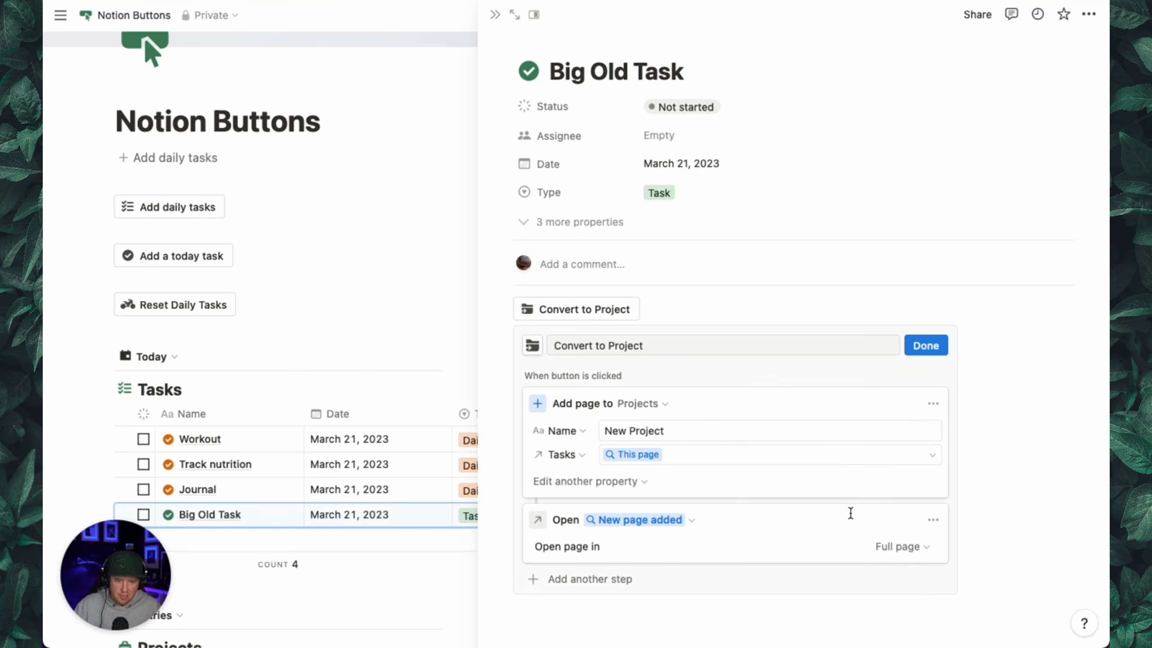
click(928, 346)
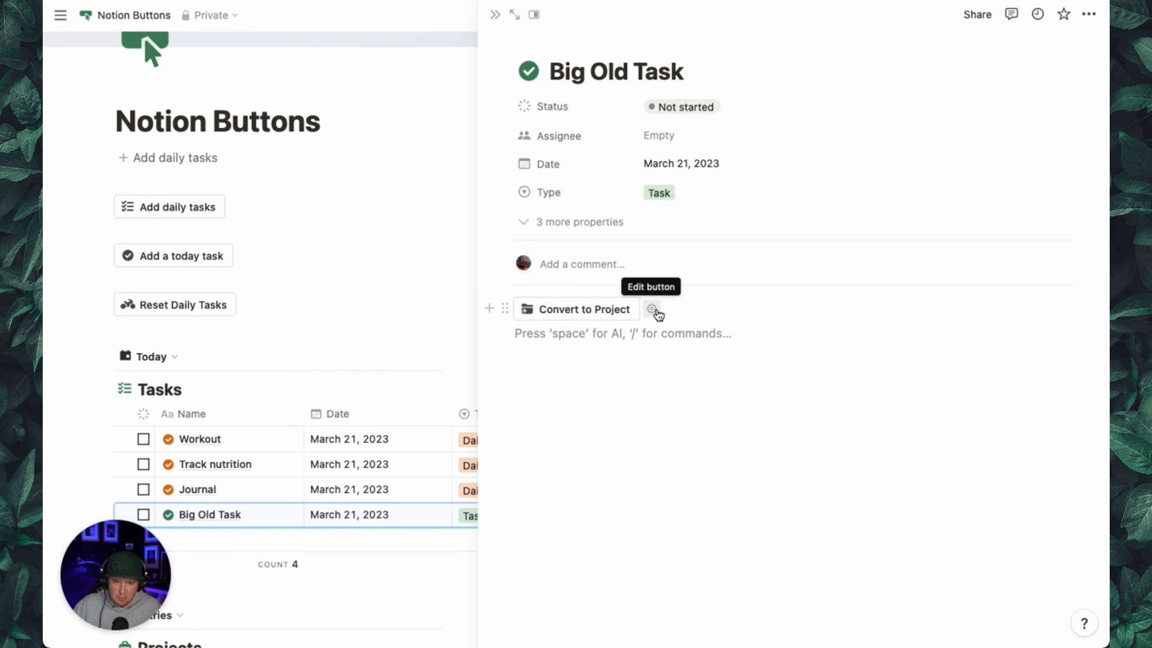
Run the "Convert to Project" button and rename the created project page "Big Old Task Project"
click(578, 309)
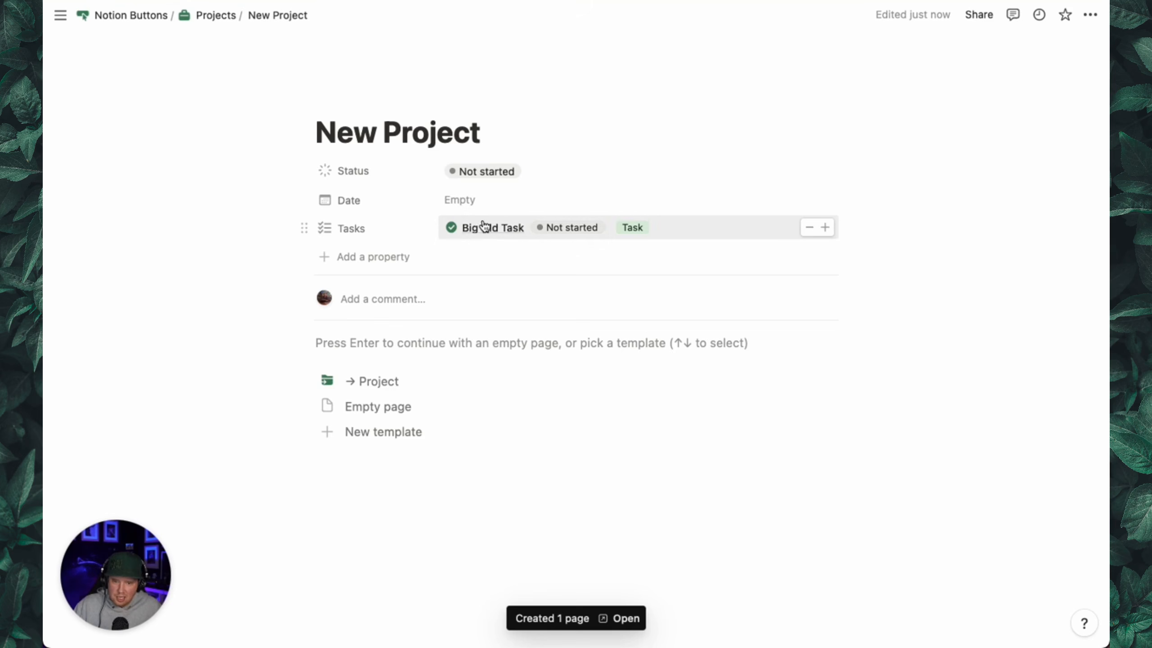
key(super+a)
text(B)
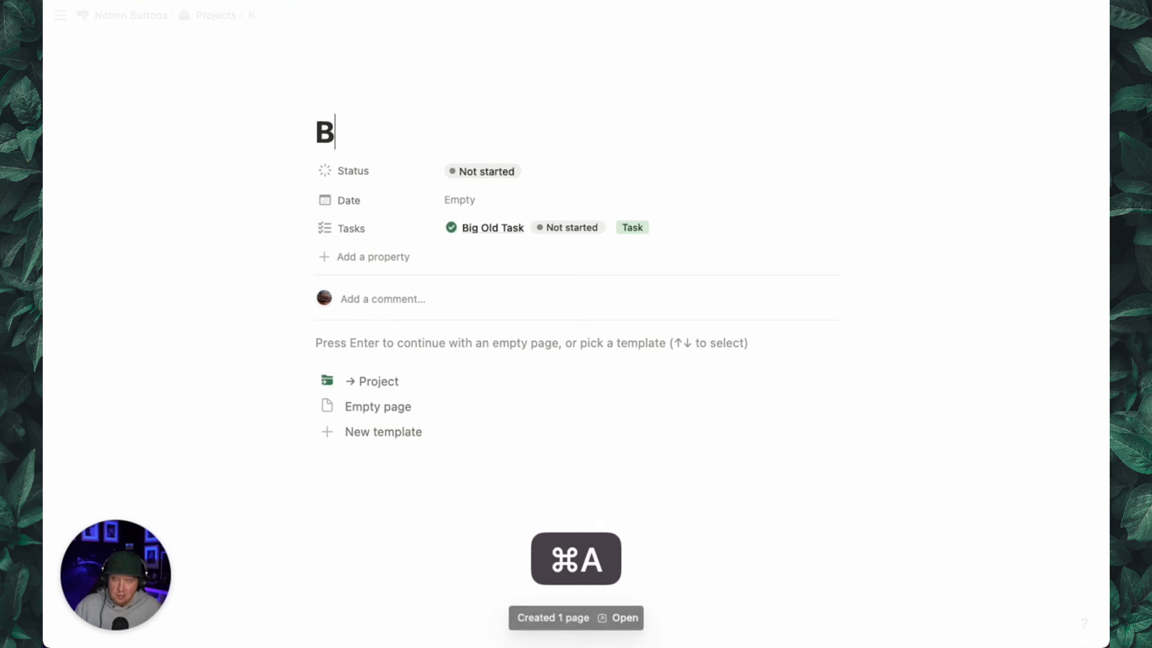
text(ig Old Task Project)
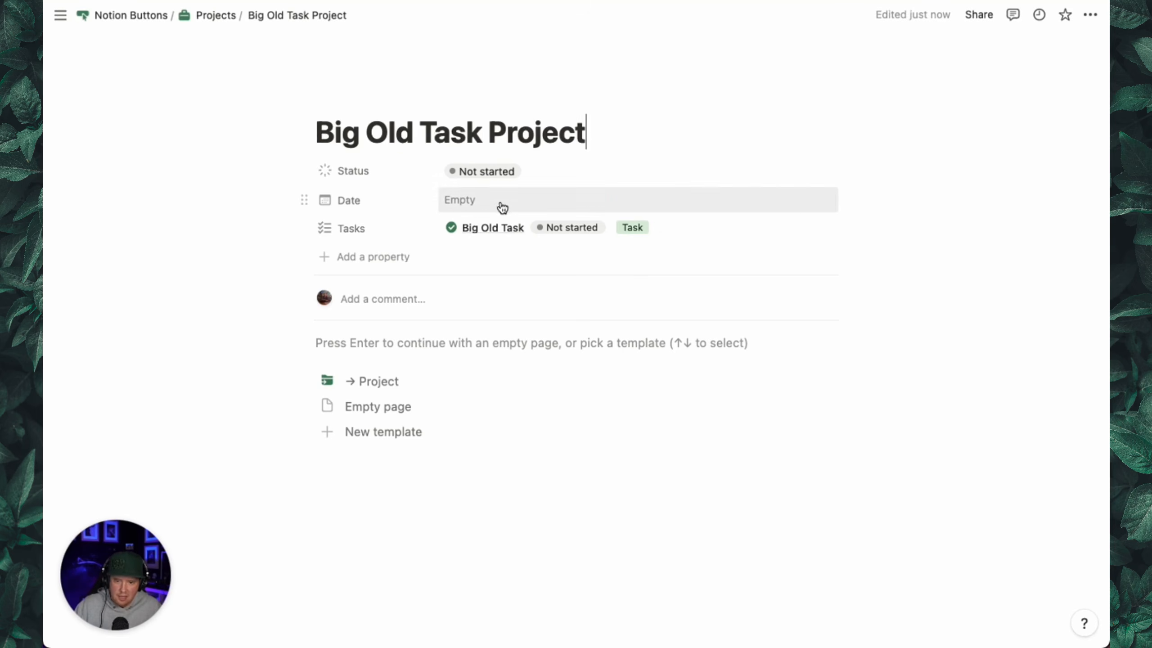
Open the linked "Big Old Task" from the project and review the new-page name in its "Convert to Project" button settings
click(487, 230)
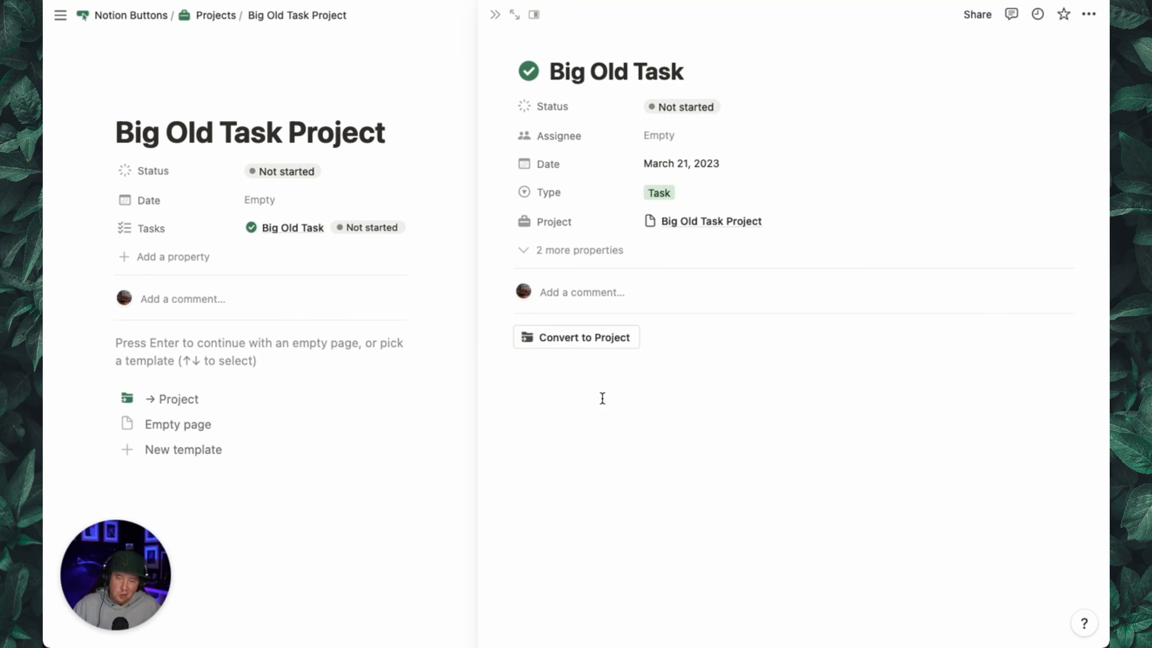
click(500, 17)
key(super+bracketleft)
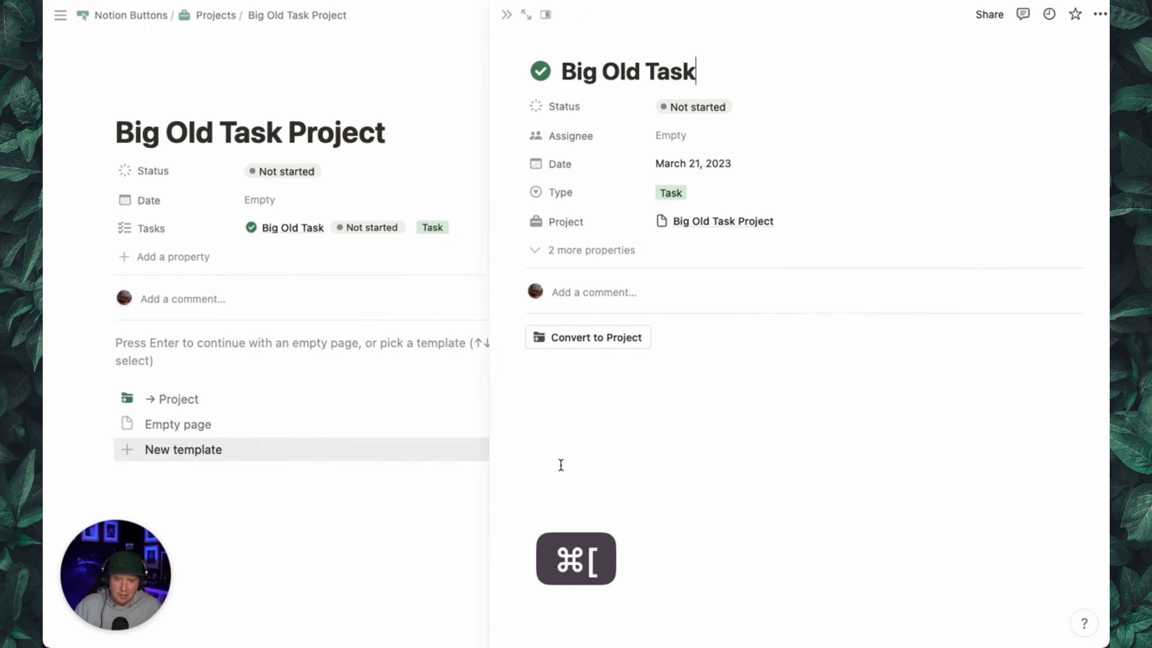
click(652, 338)
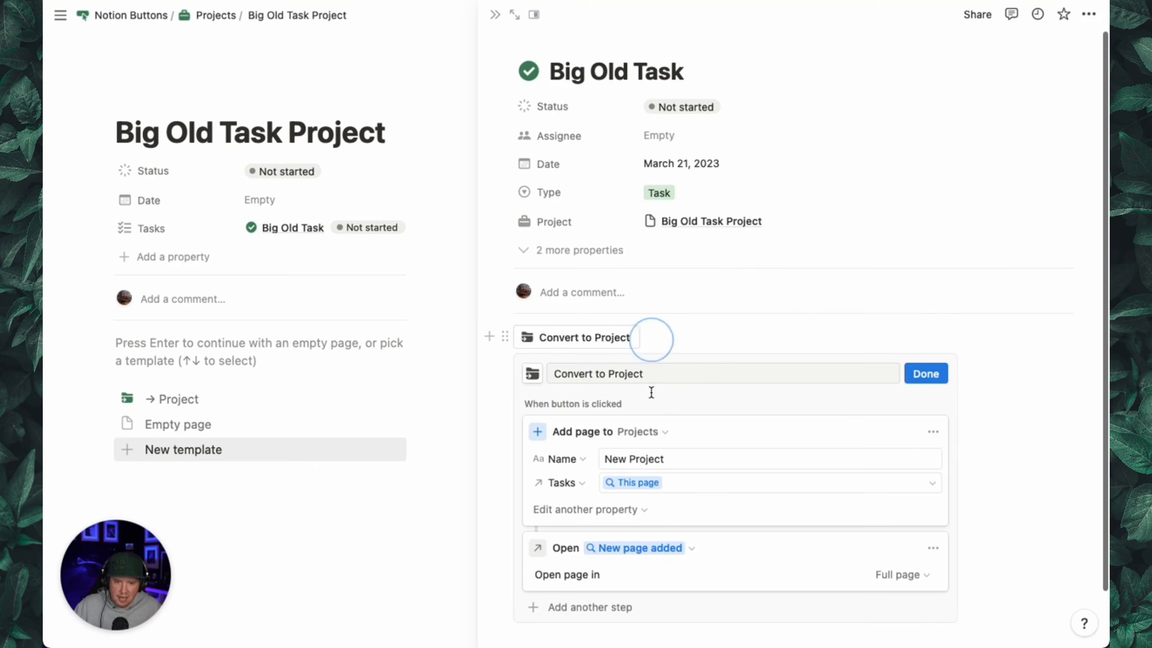
triple_click(660, 456)
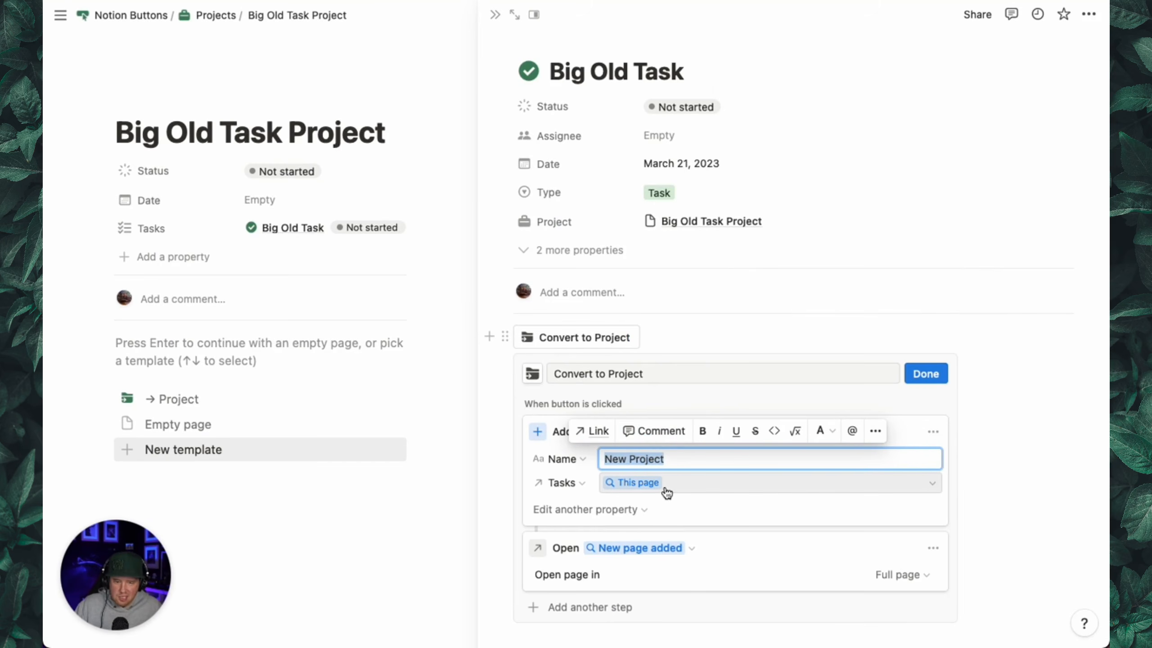
click(678, 450)
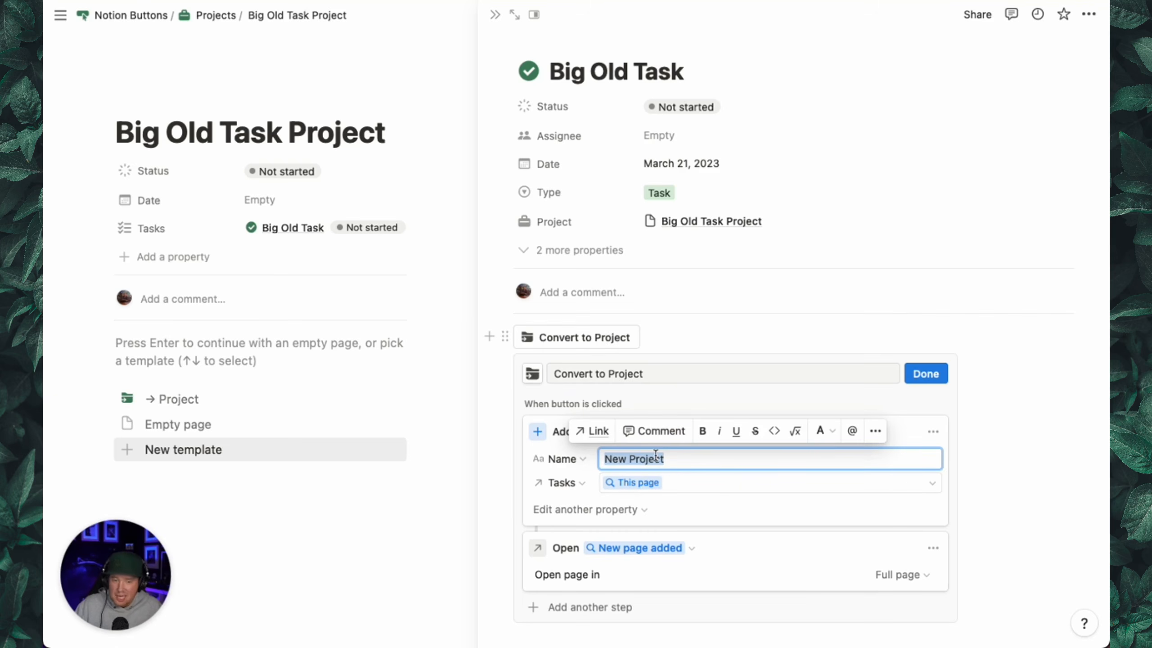
click(706, 458)
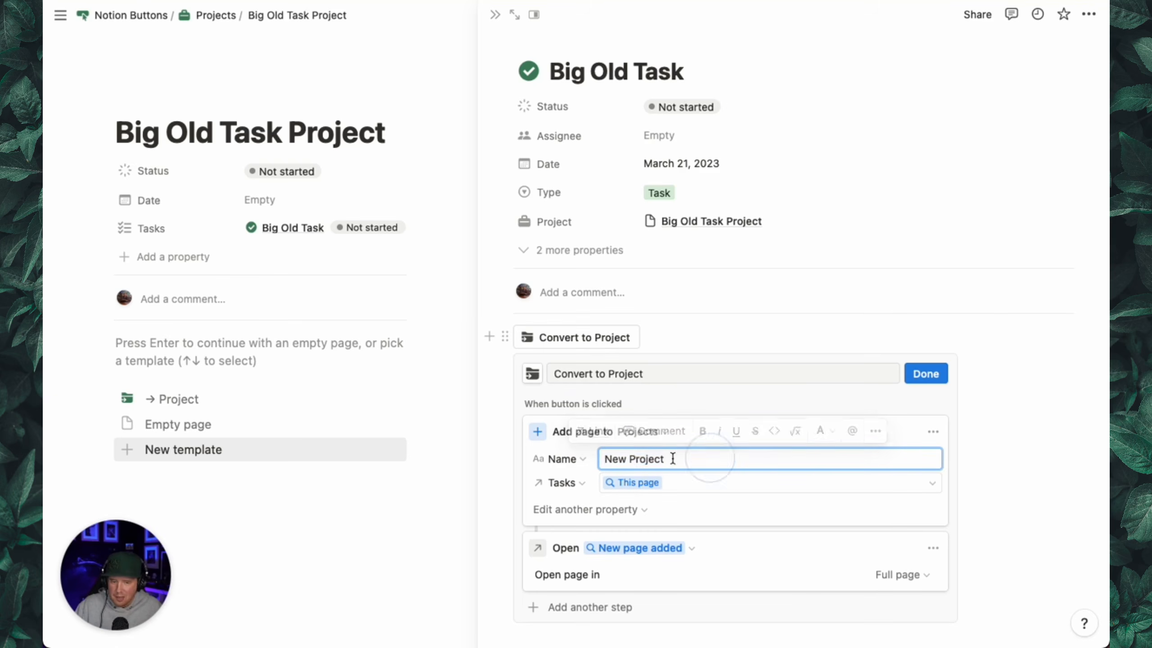
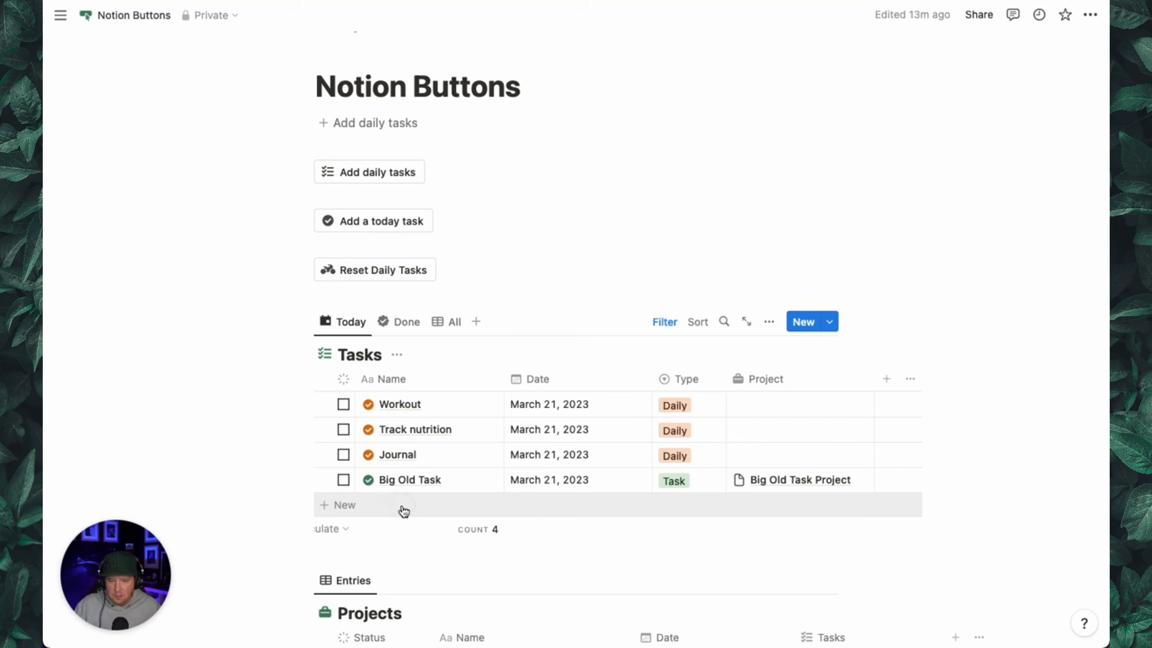
Add a task named "New Task" to the Today view of the Tasks table on the Notion Buttons page
click(404, 512)
key(super+a)
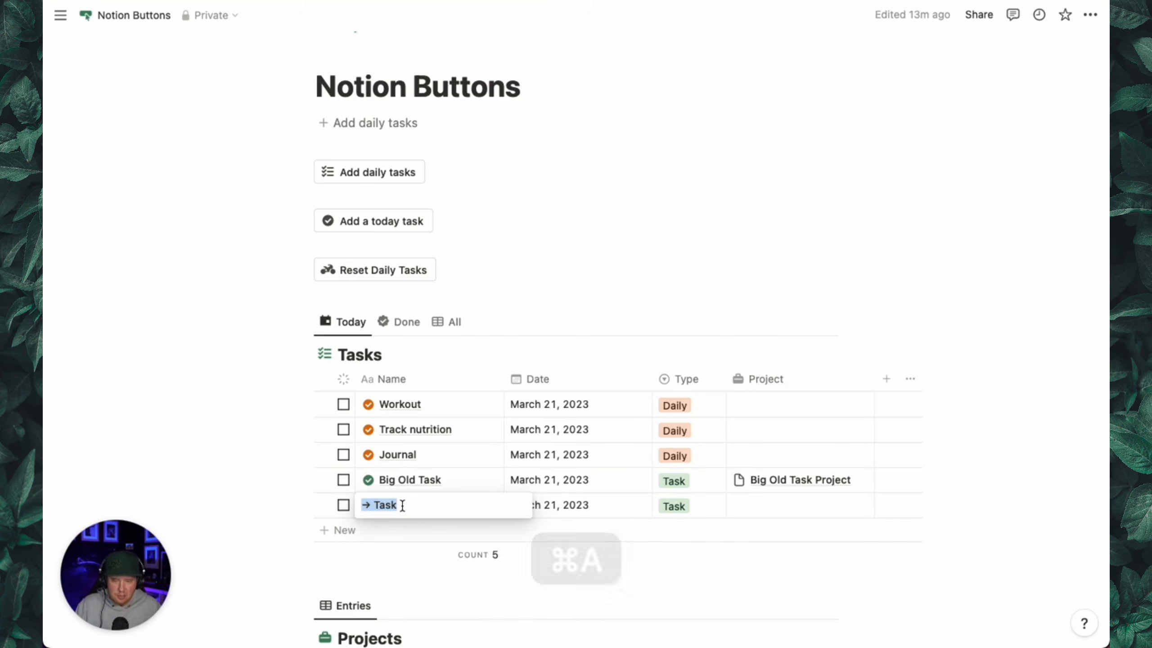
text(New Task)
key(Right)
key(Escape)
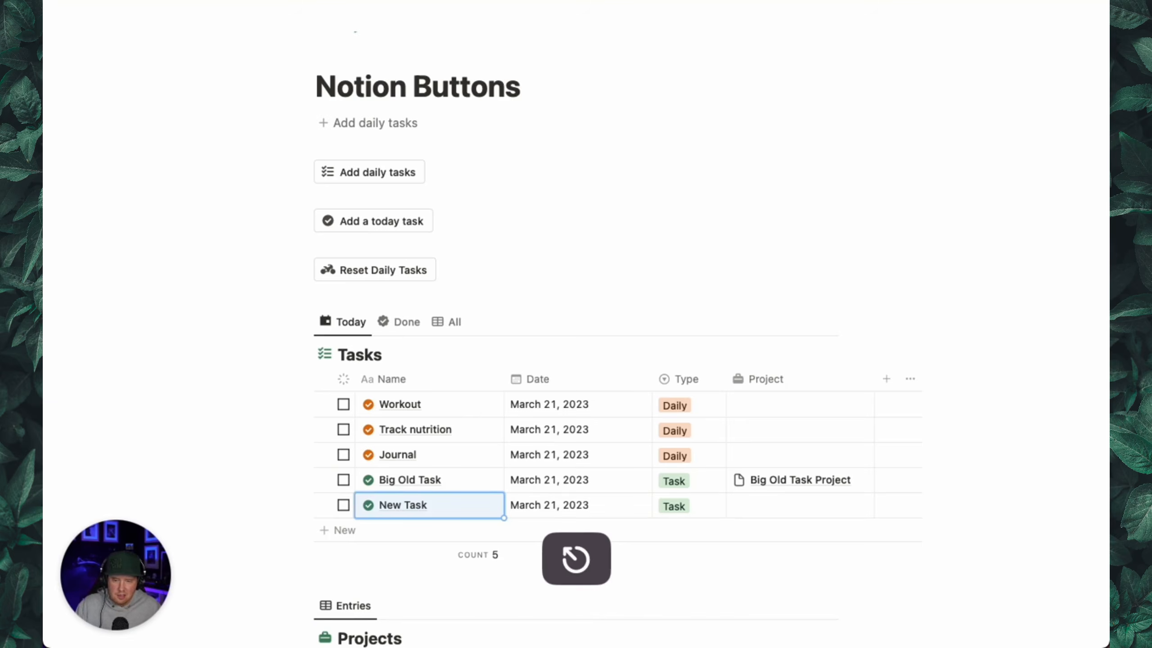
Open the "New Task" page, run its "Grab this task" button and confirm starting the task
key(super+Return)
click(611, 390)
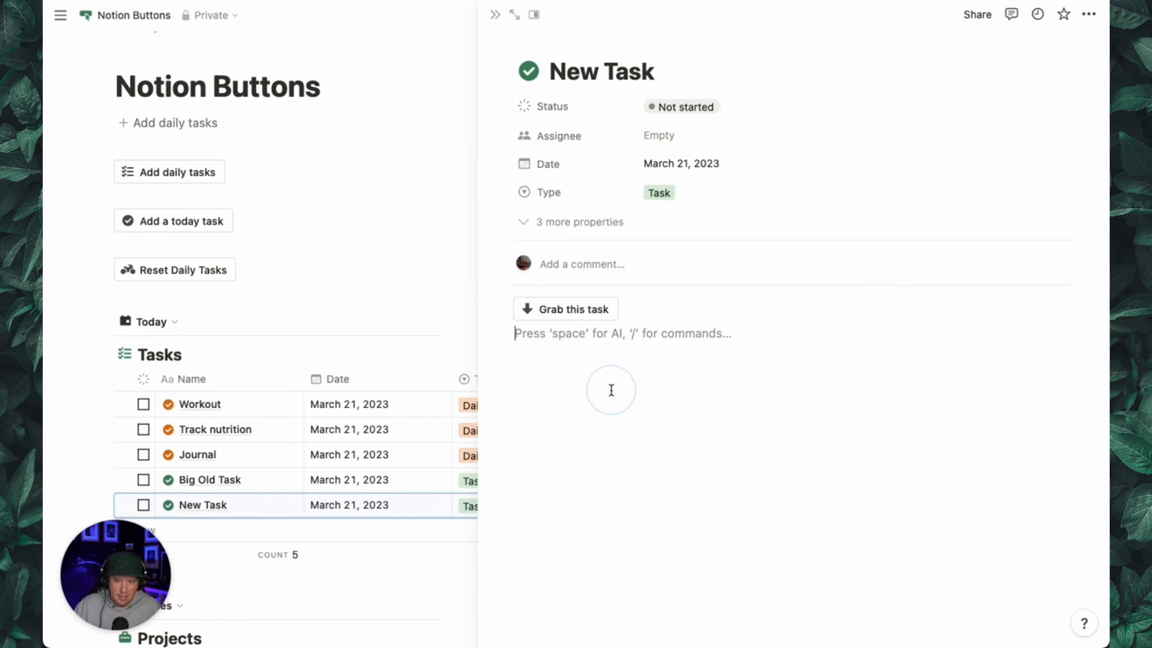
click(598, 309)
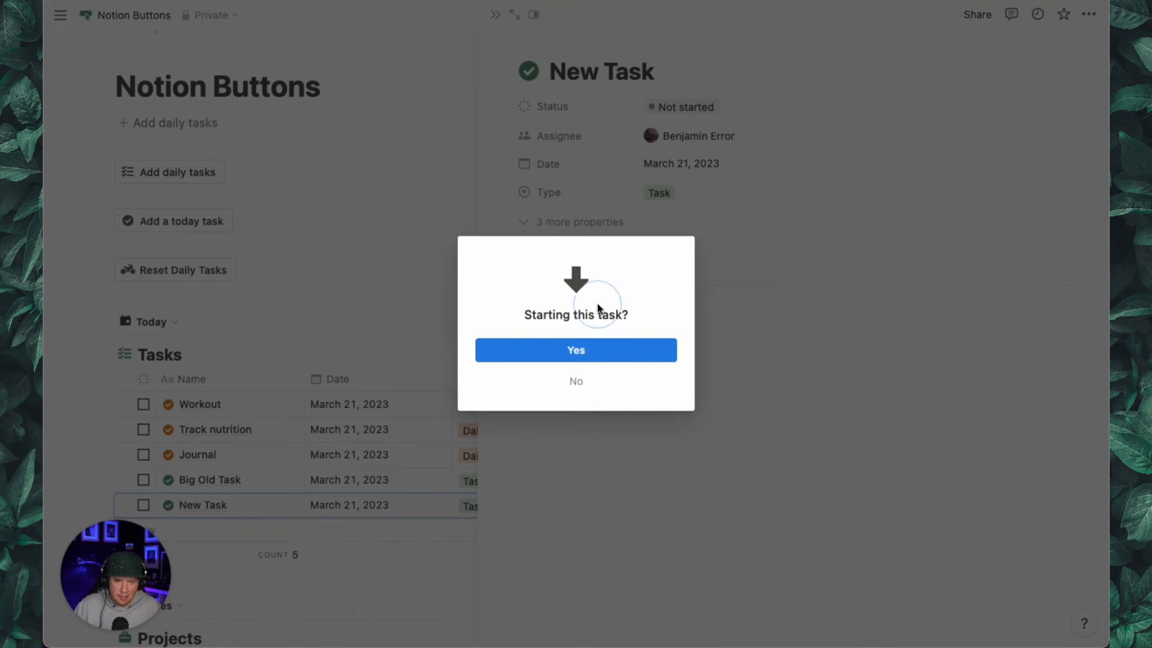
click(593, 349)
click(593, 349)
Insert a new button block below "Grab this task" with an action that edits this page
key(Return)
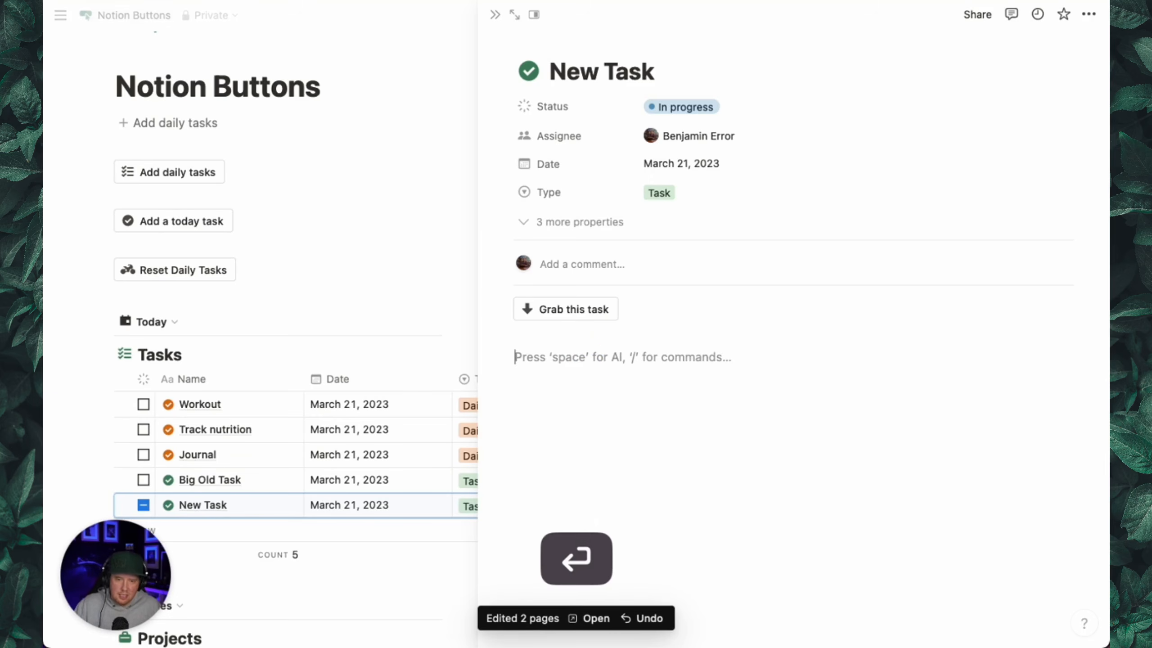
text(/)
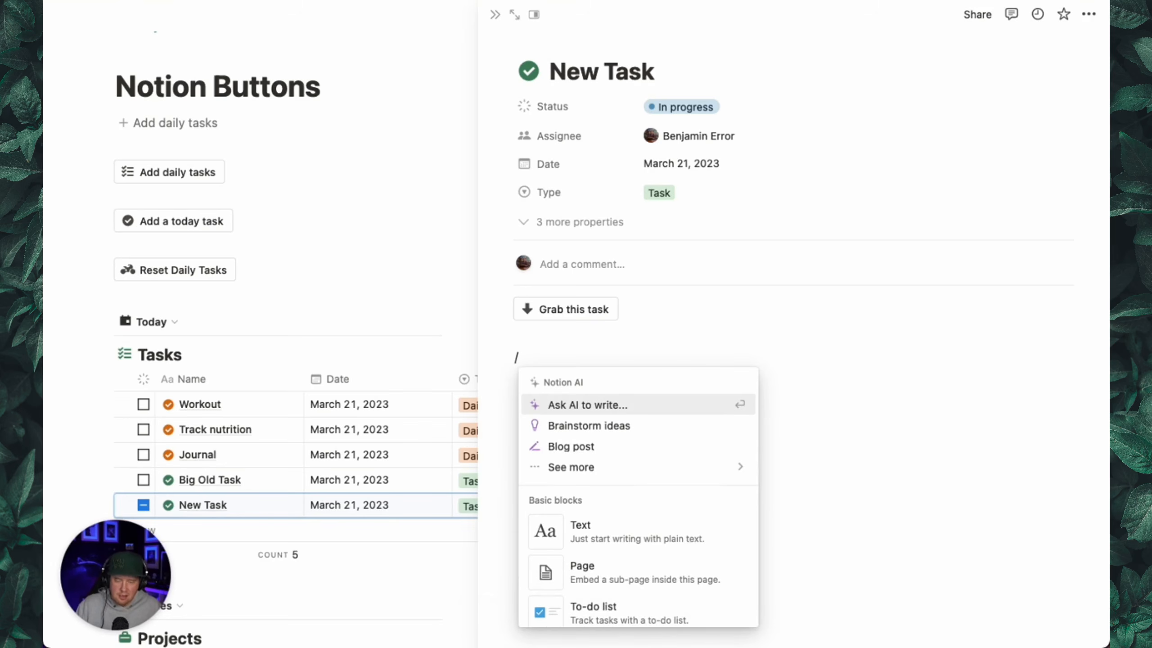
text(but)
key(Return)
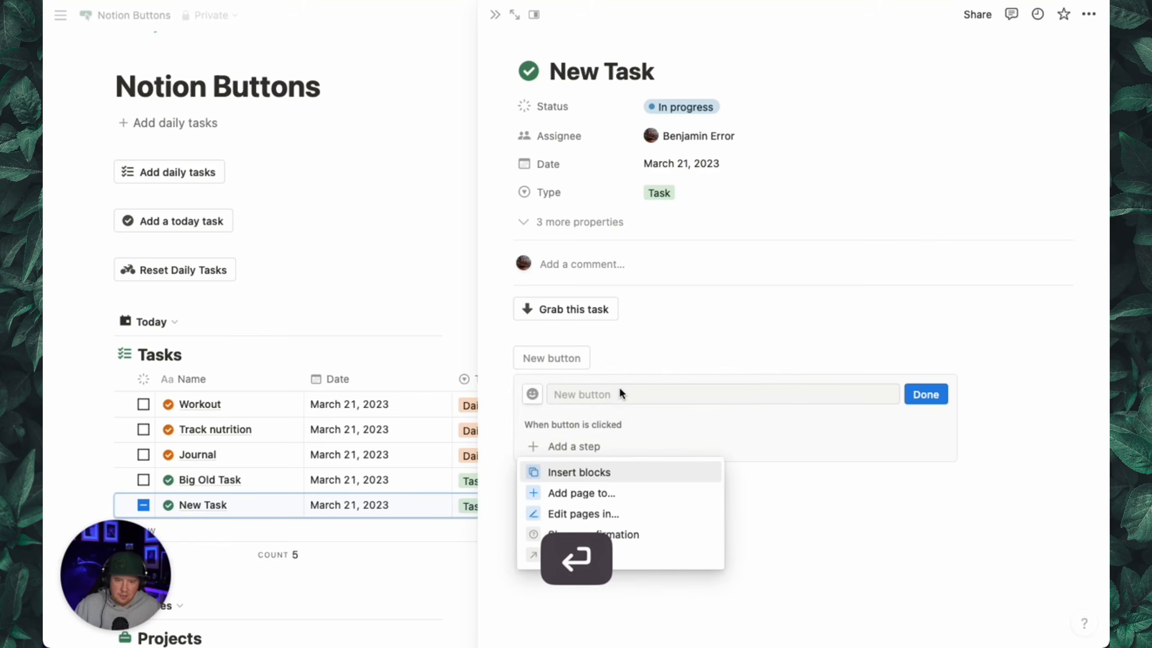
click(616, 518)
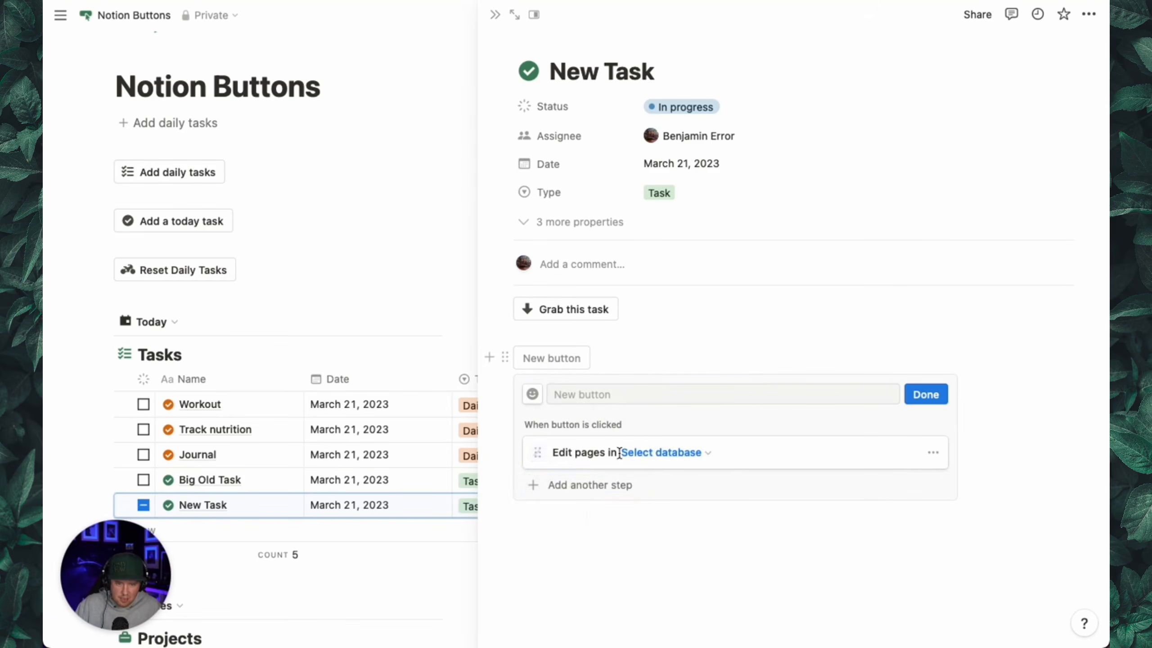
click(650, 456)
click(581, 218)
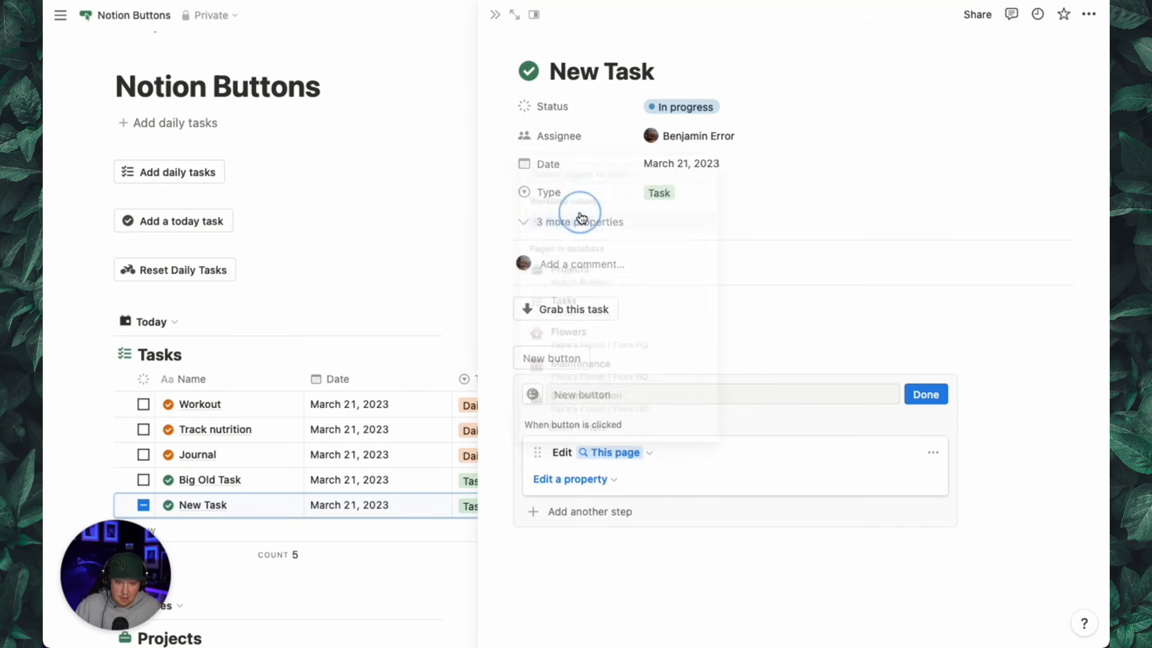
Add a property edit to the new button's action, starting with Status and switching it to Assignee
click(603, 478)
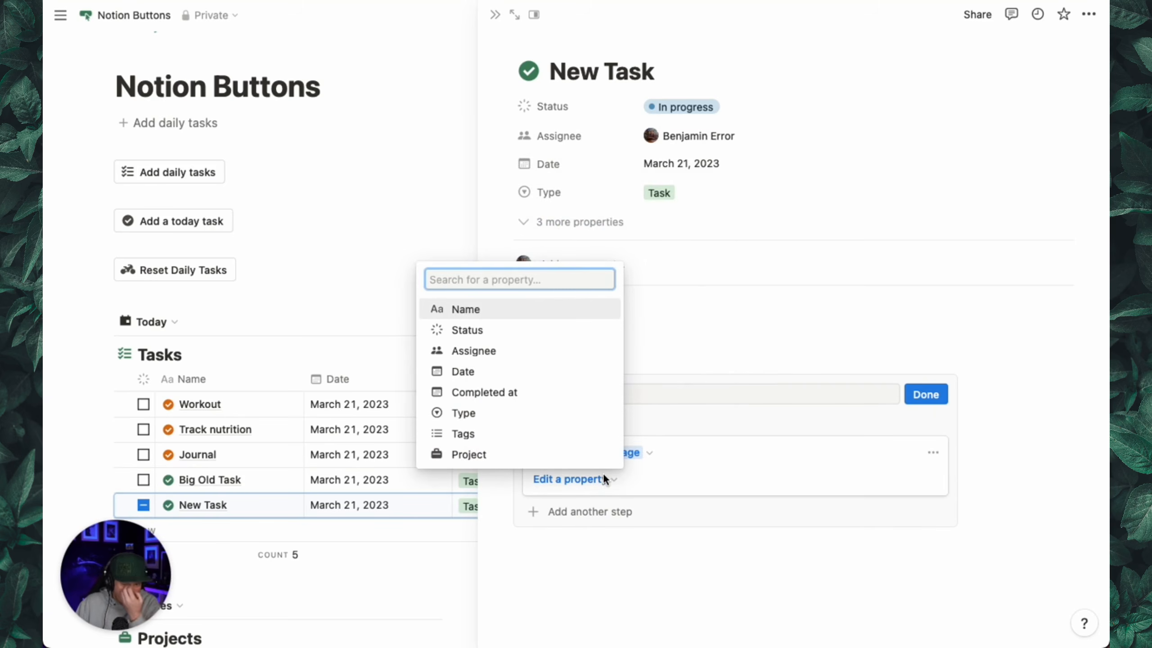
click(518, 335)
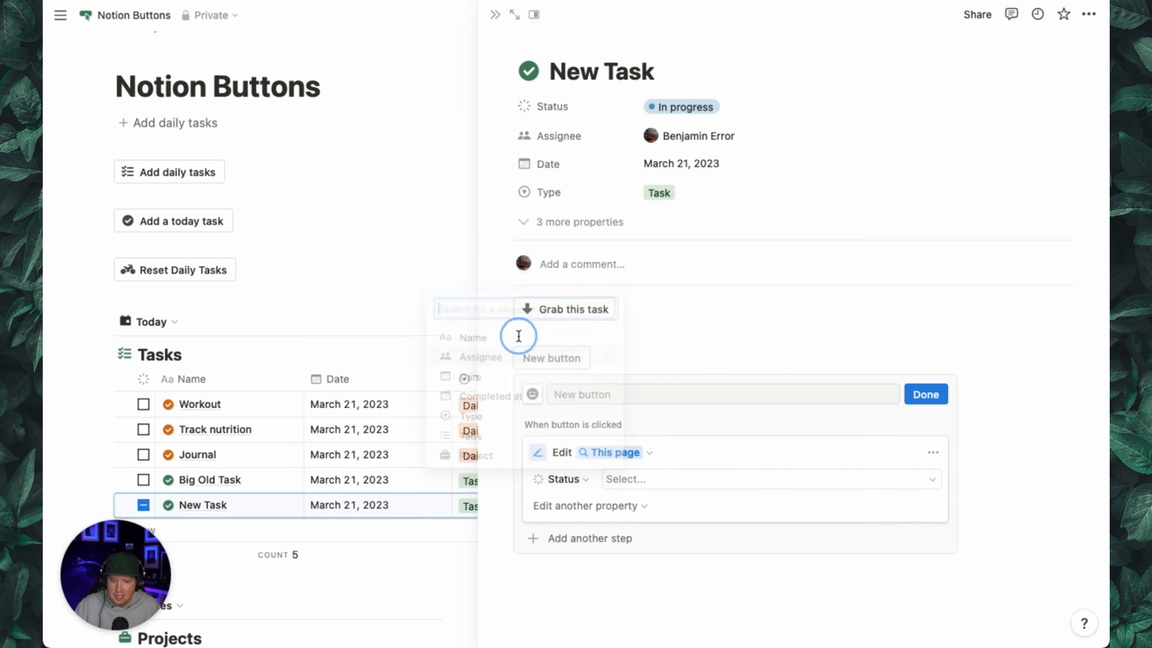
click(617, 479)
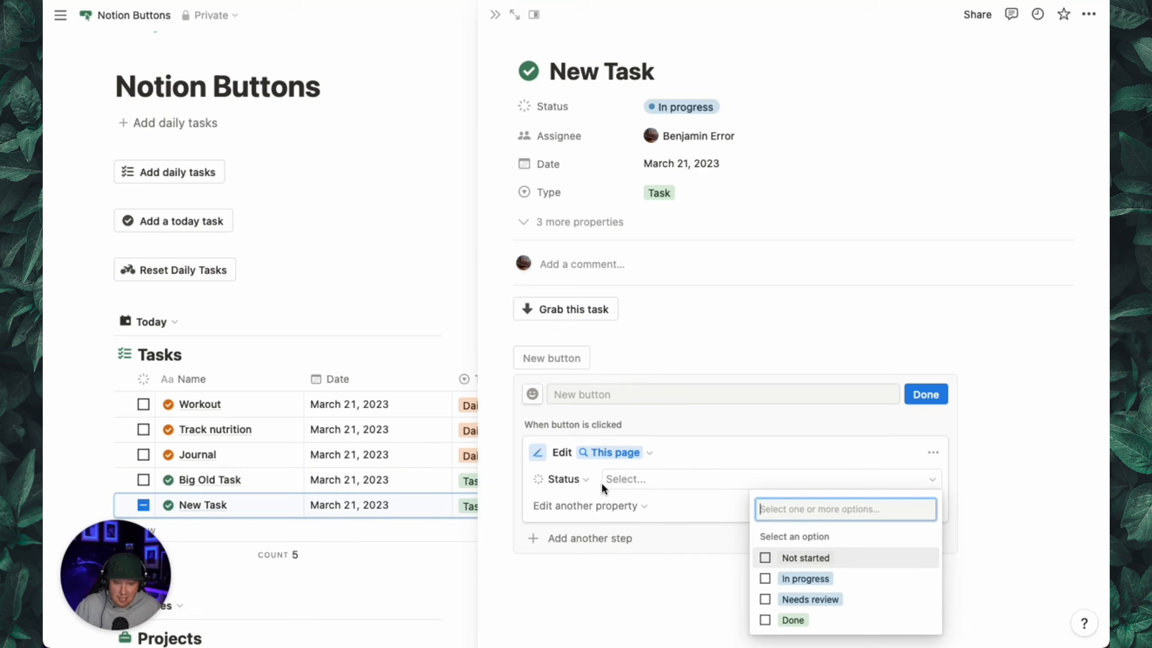
click(563, 479)
click(563, 480)
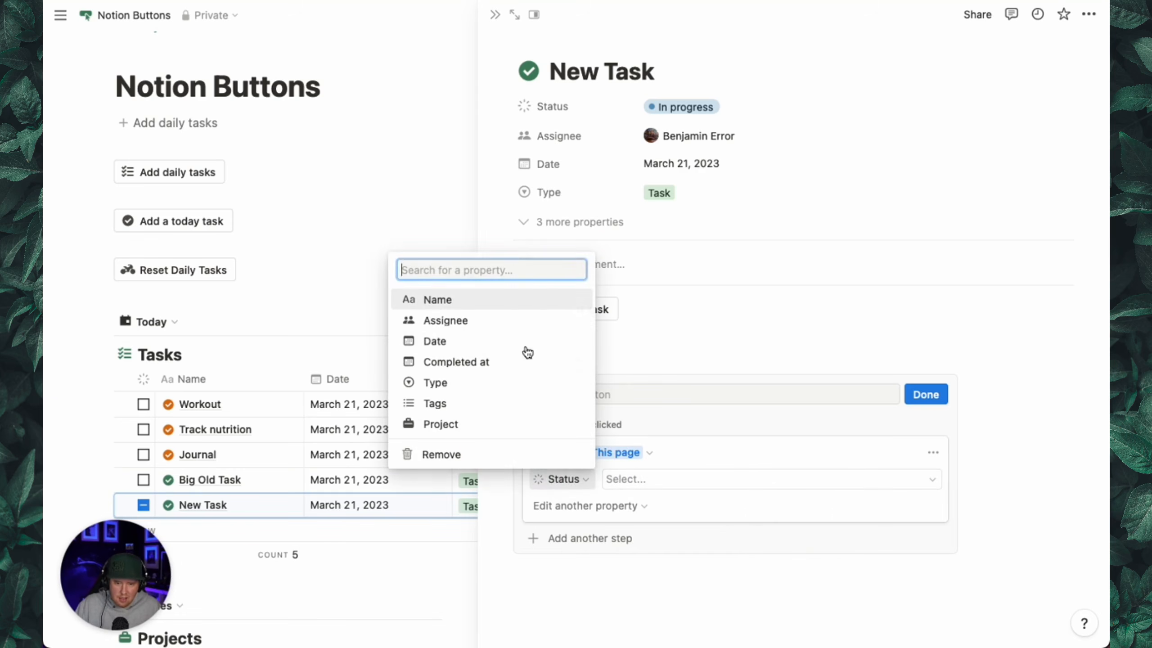
click(502, 321)
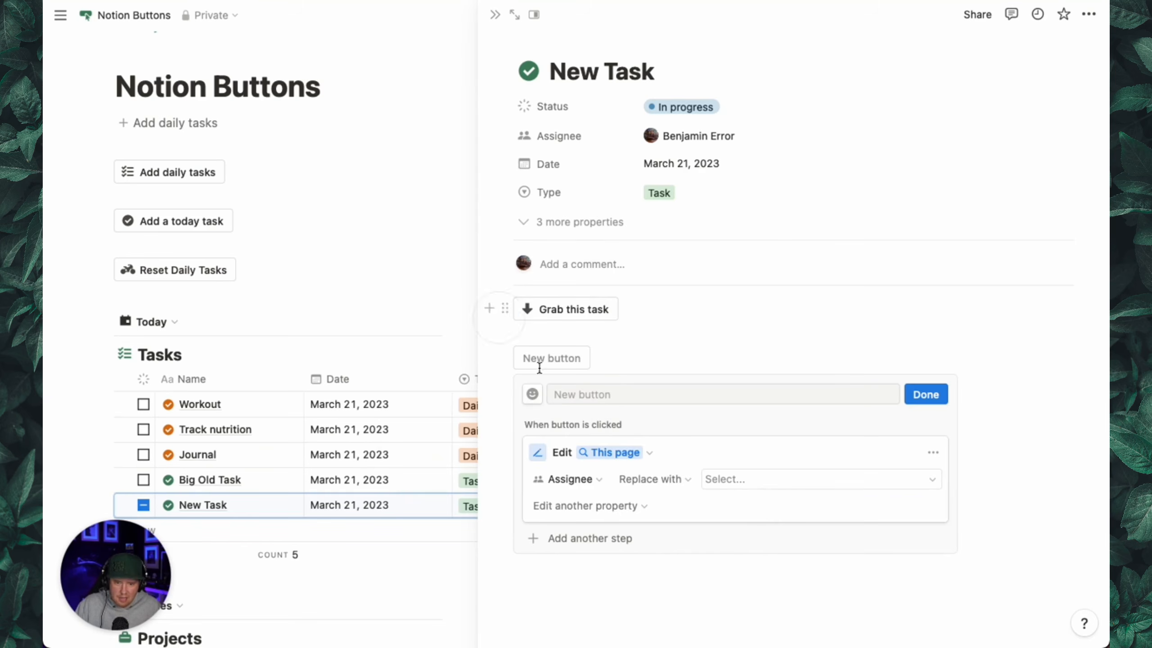
Try the Add and Remove operations for the Assignee edit and settle on Add
click(647, 479)
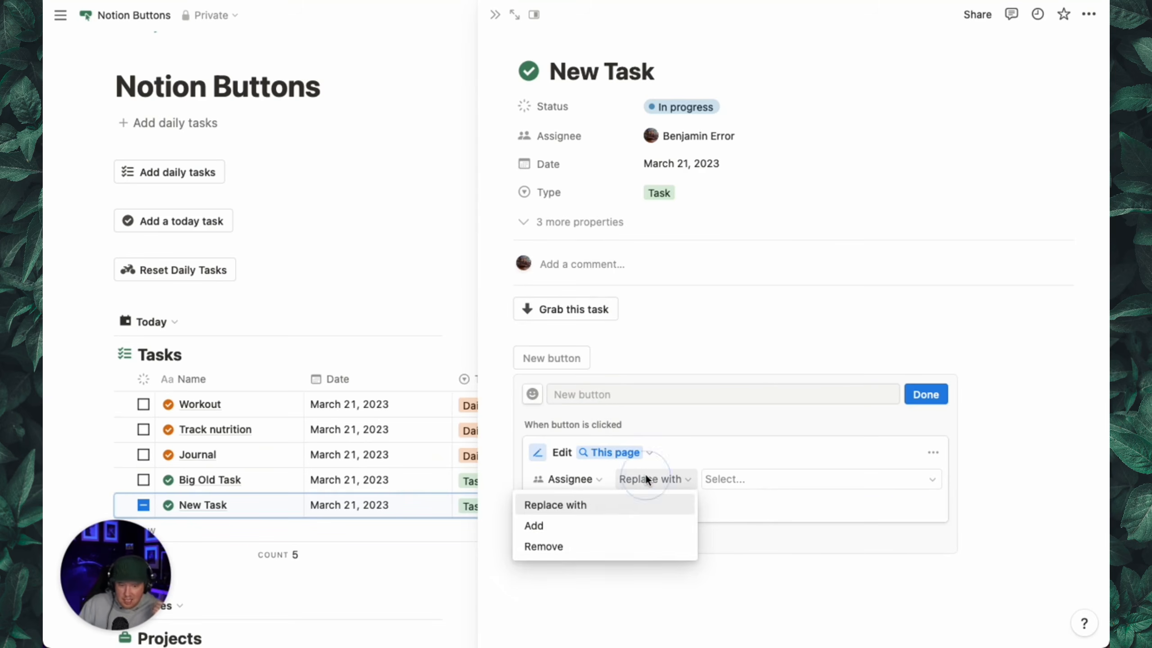
click(618, 524)
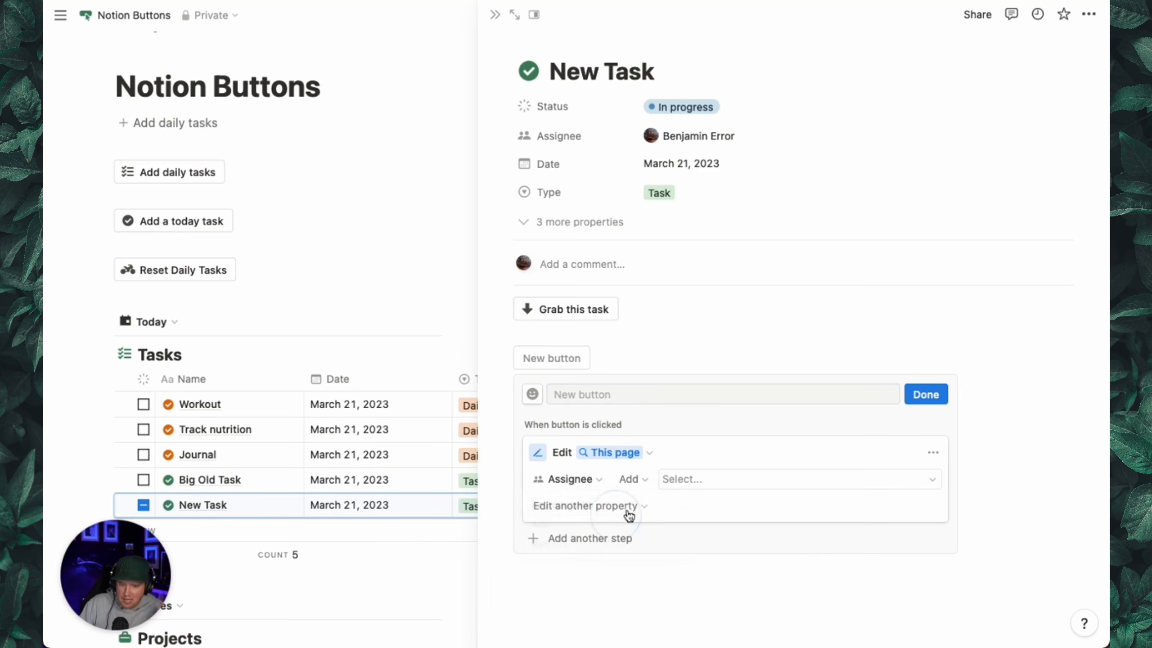
click(647, 485)
click(620, 543)
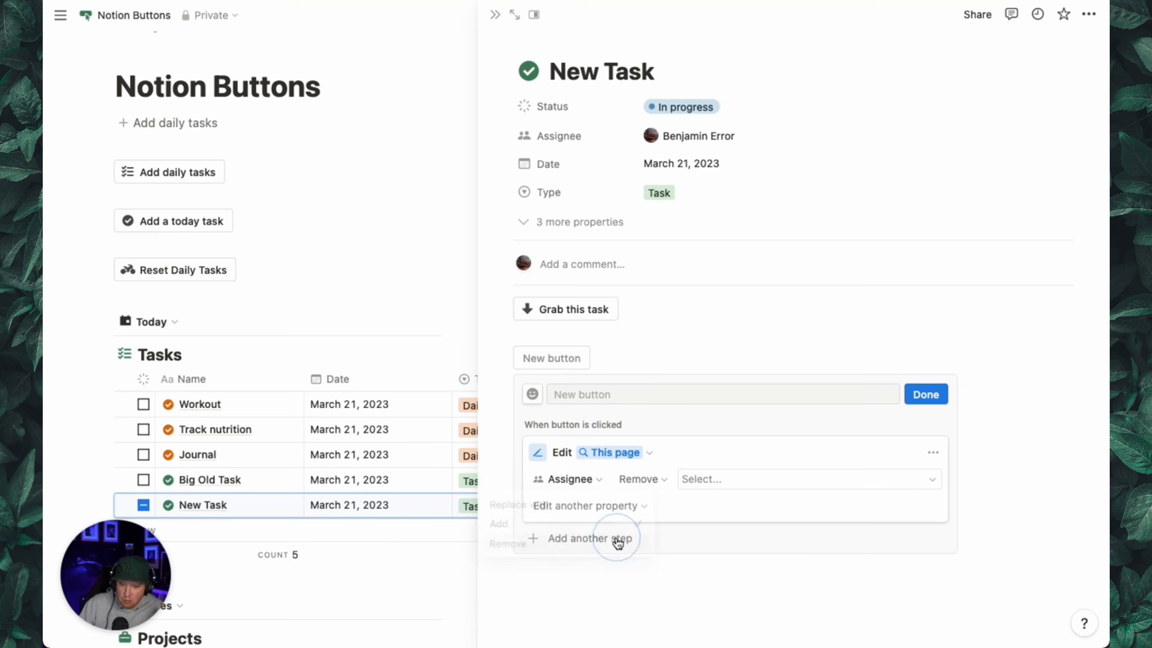
click(641, 485)
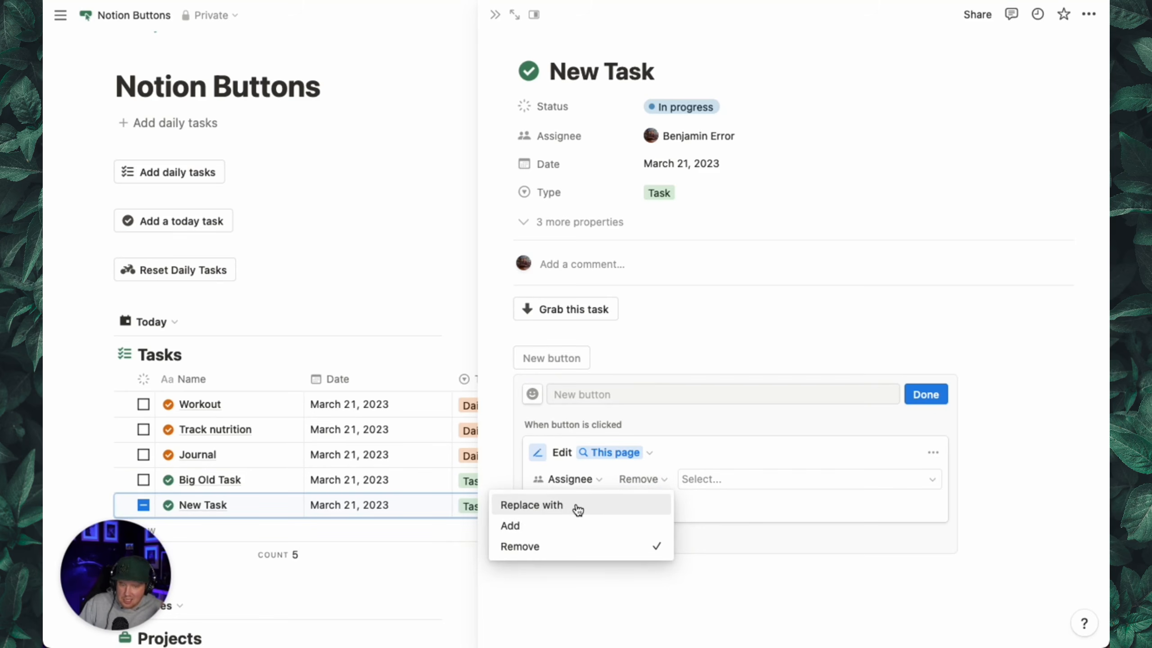
click(574, 525)
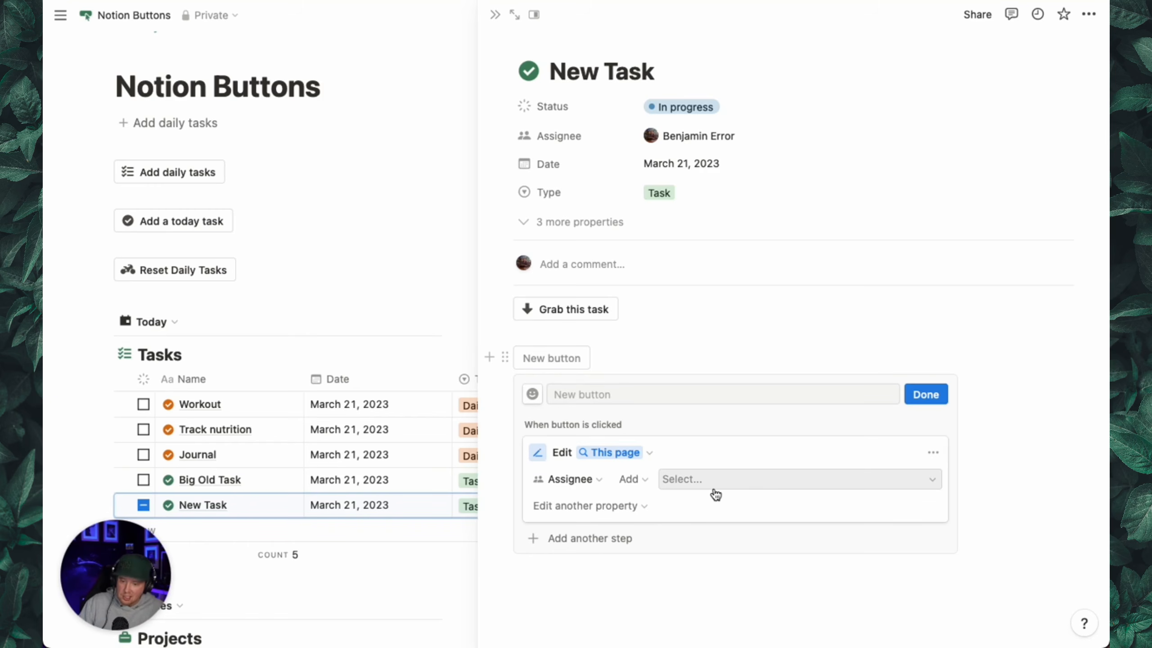
Name the button "Vote for this feature!" and set the added assignee to "Person who clicked button"
click(618, 394)
text(Votre)
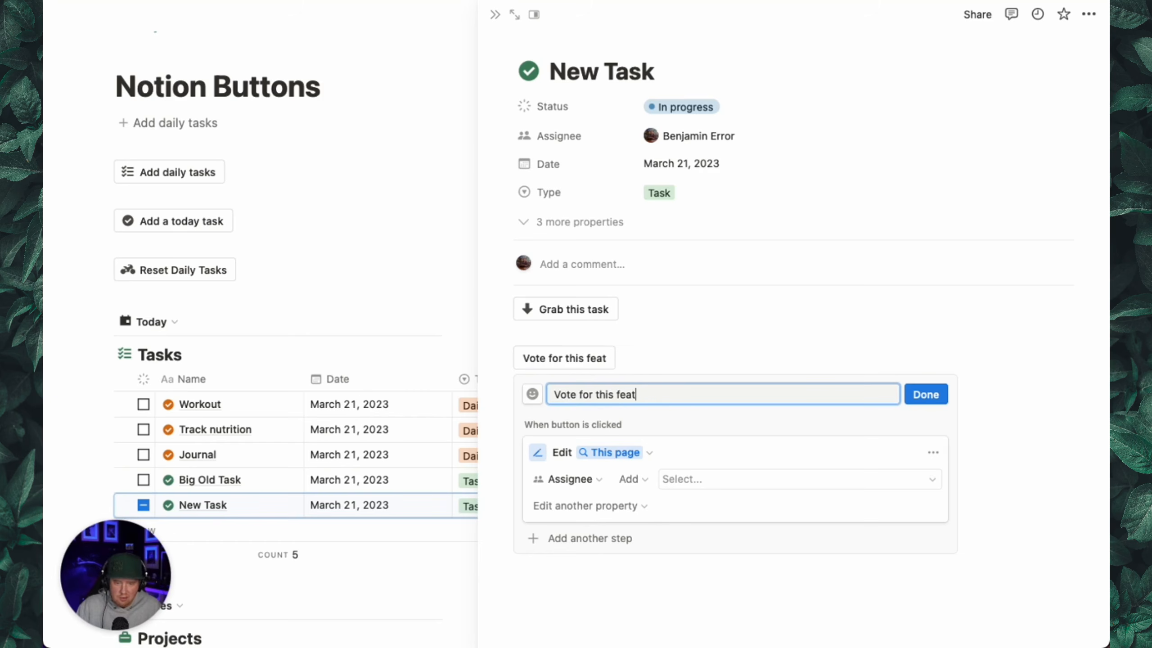
click(678, 479)
click(811, 555)
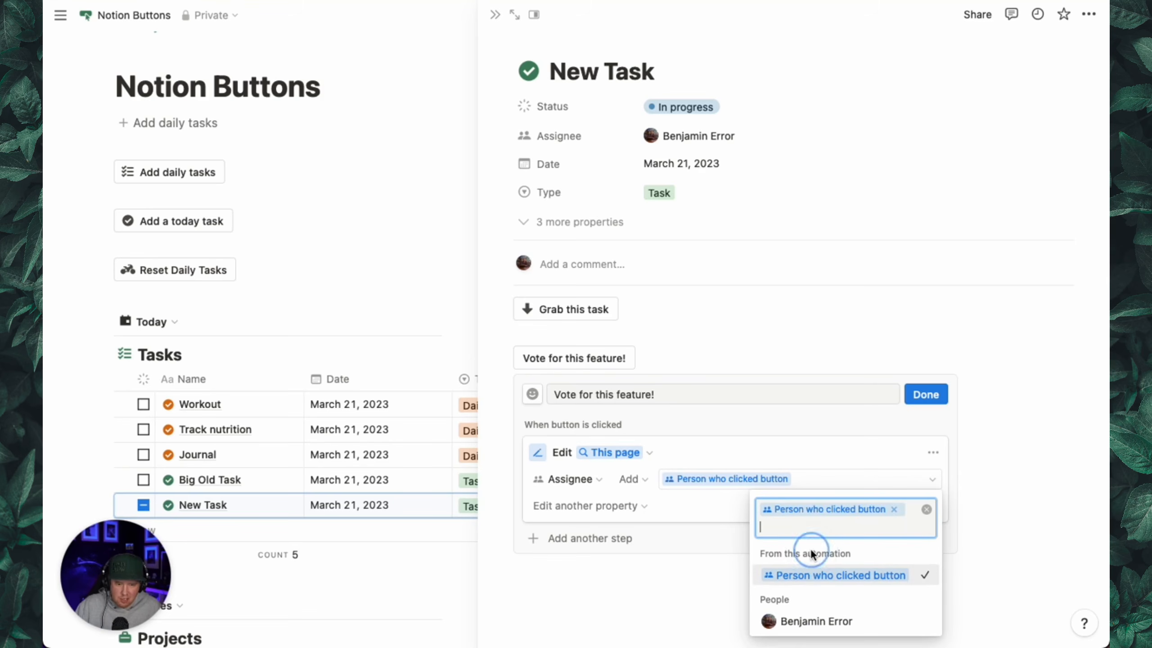
click(758, 449)
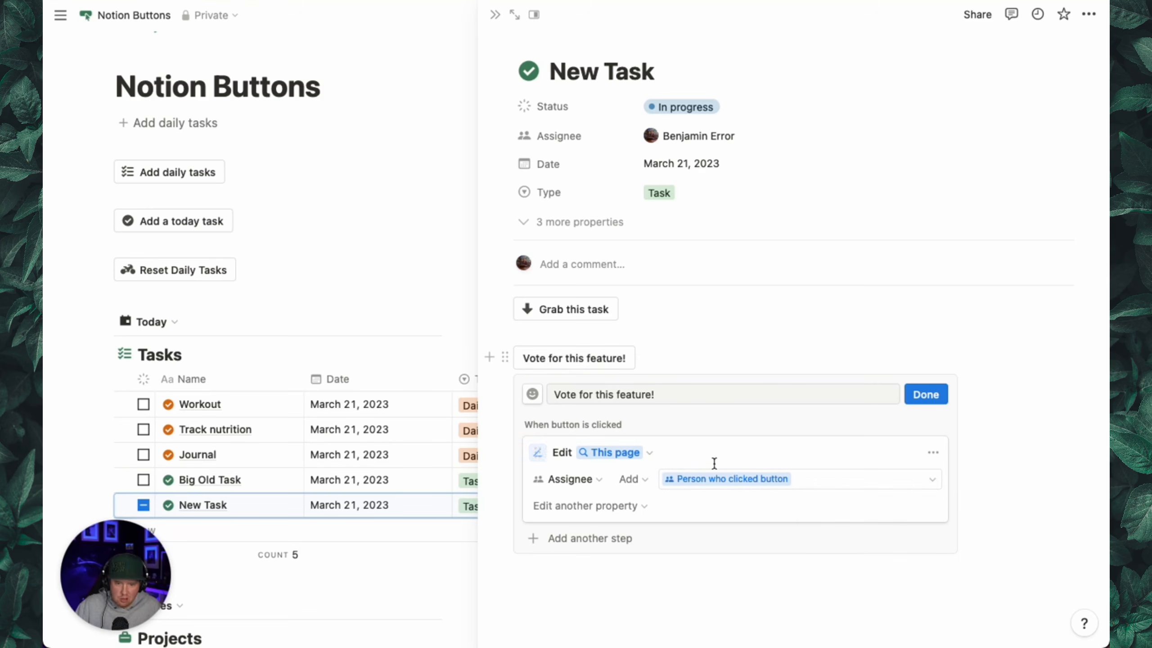
Finish the button setup and run "Vote for this feature!" twice on the task
click(925, 395)
click(589, 368)
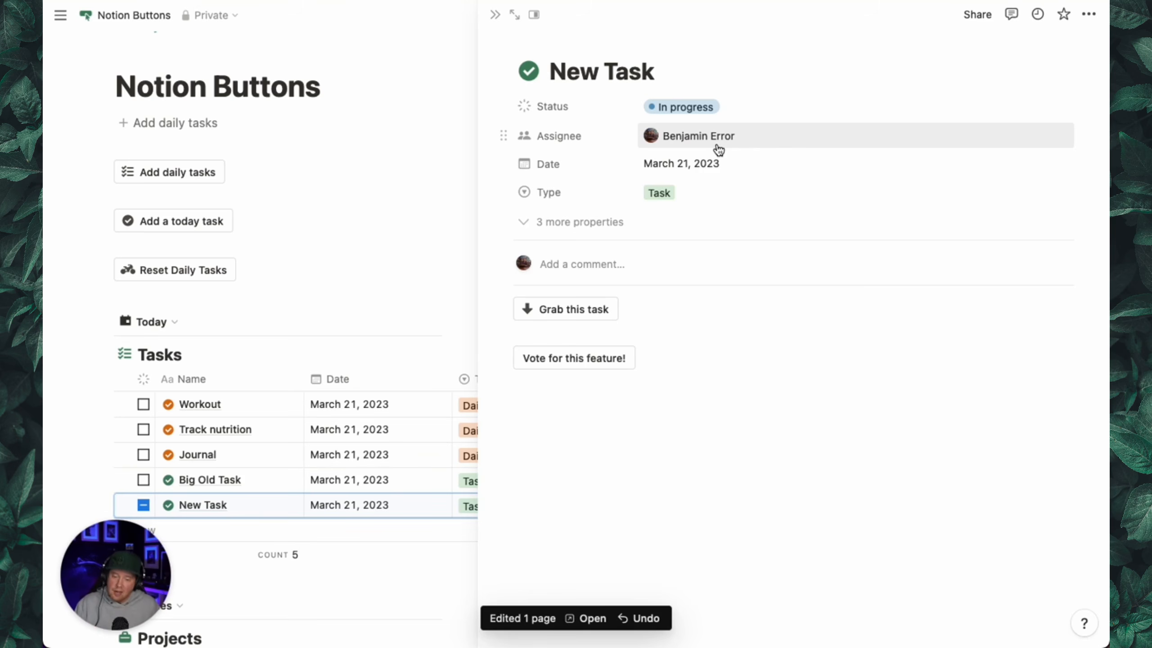
click(598, 358)
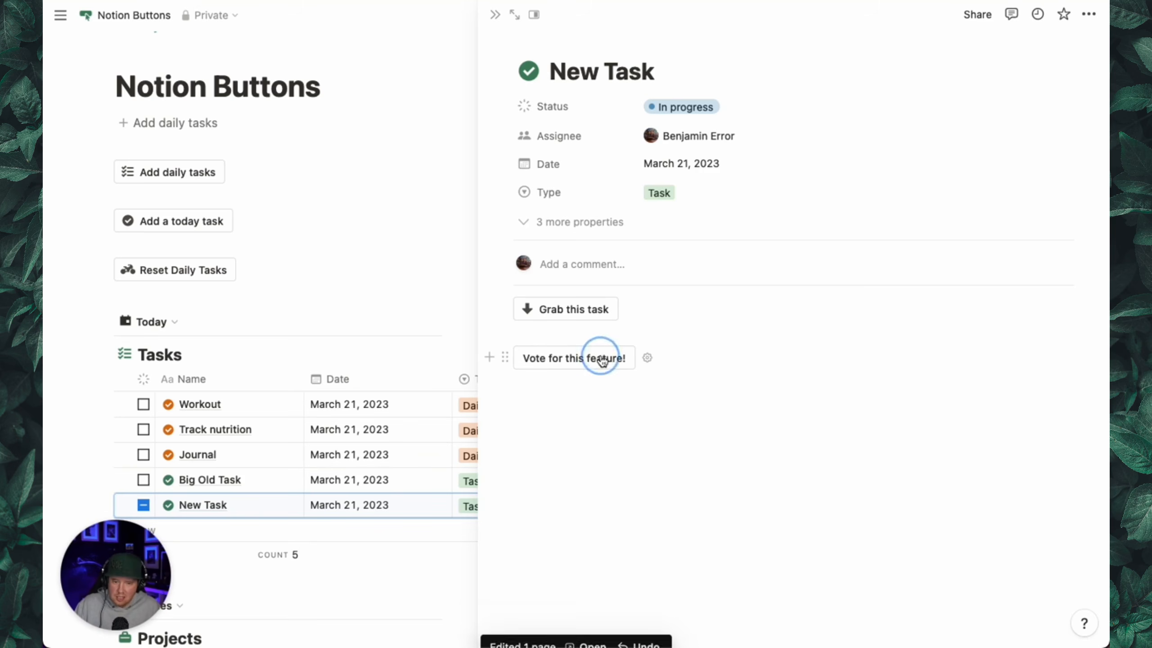
Reopen the "Vote for this feature!" settings and review the operations offered for the Assignee edit
click(646, 360)
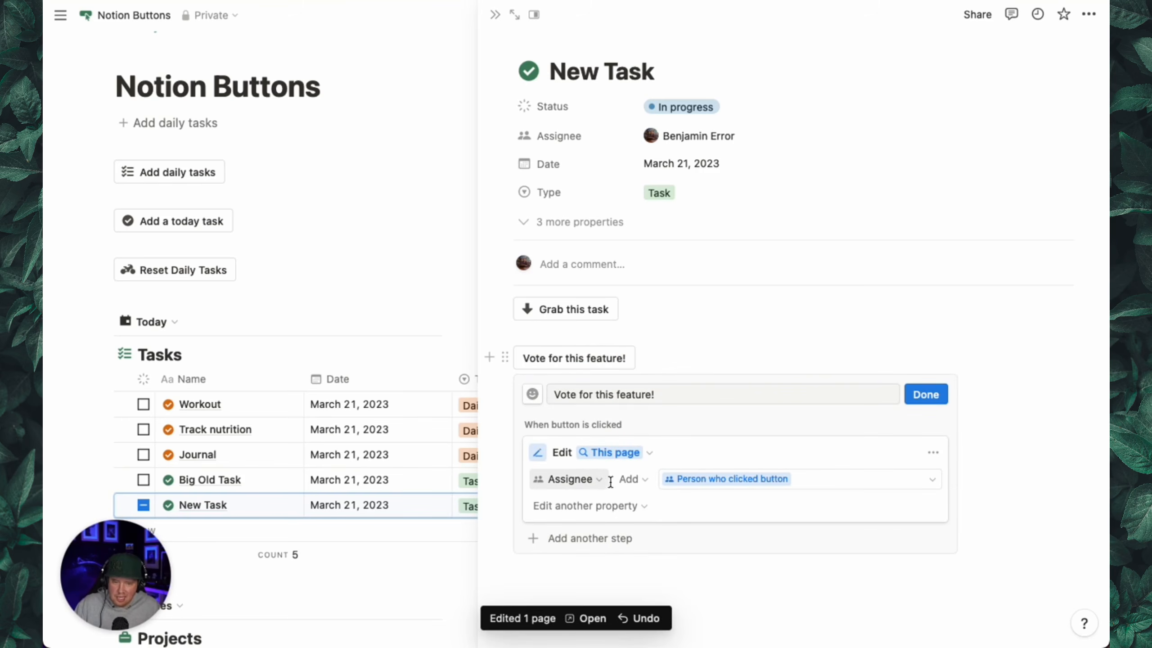
click(639, 482)
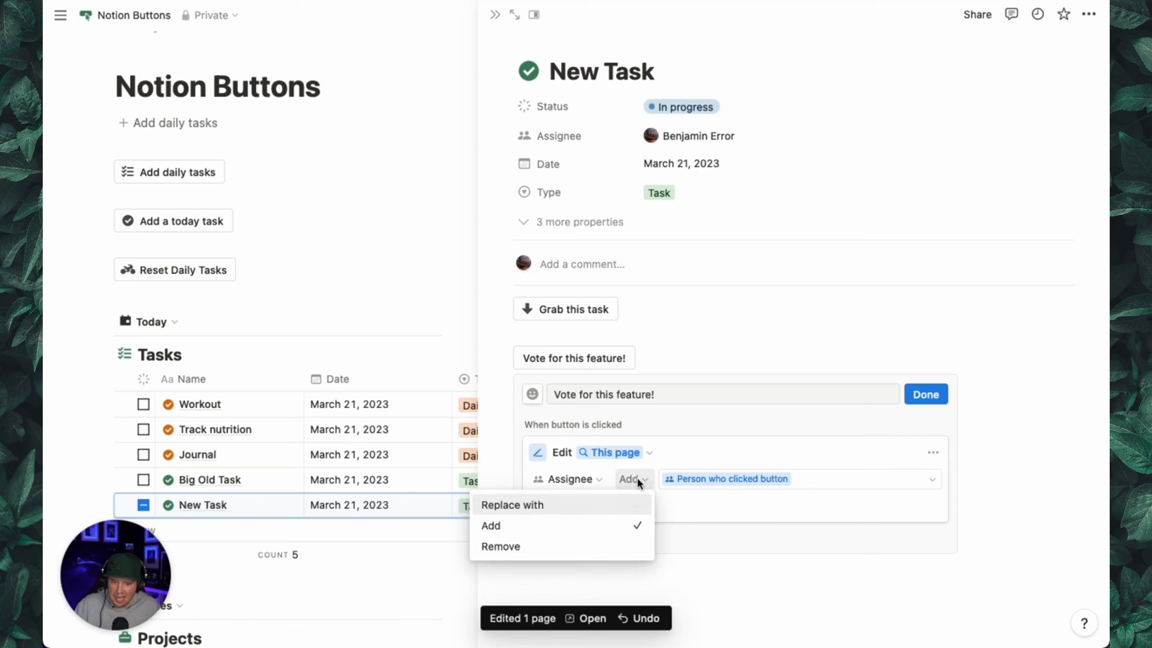
click(744, 486)
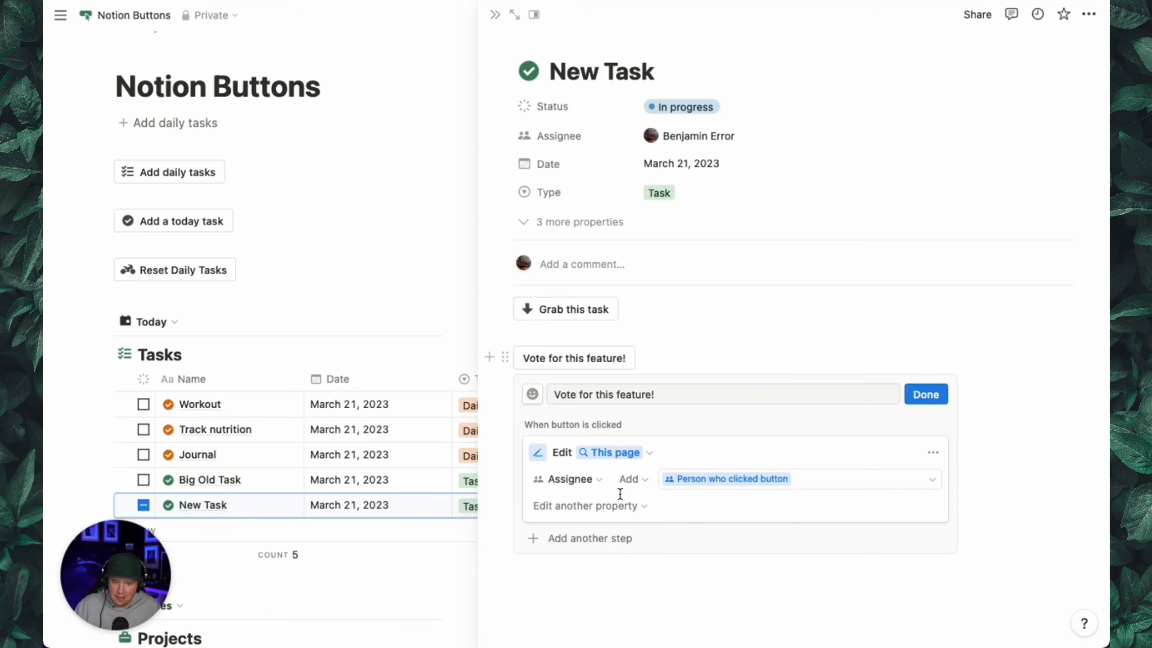
Add a "Completed at" property edit to the voting button and review its date values and the remaining properties
click(583, 506)
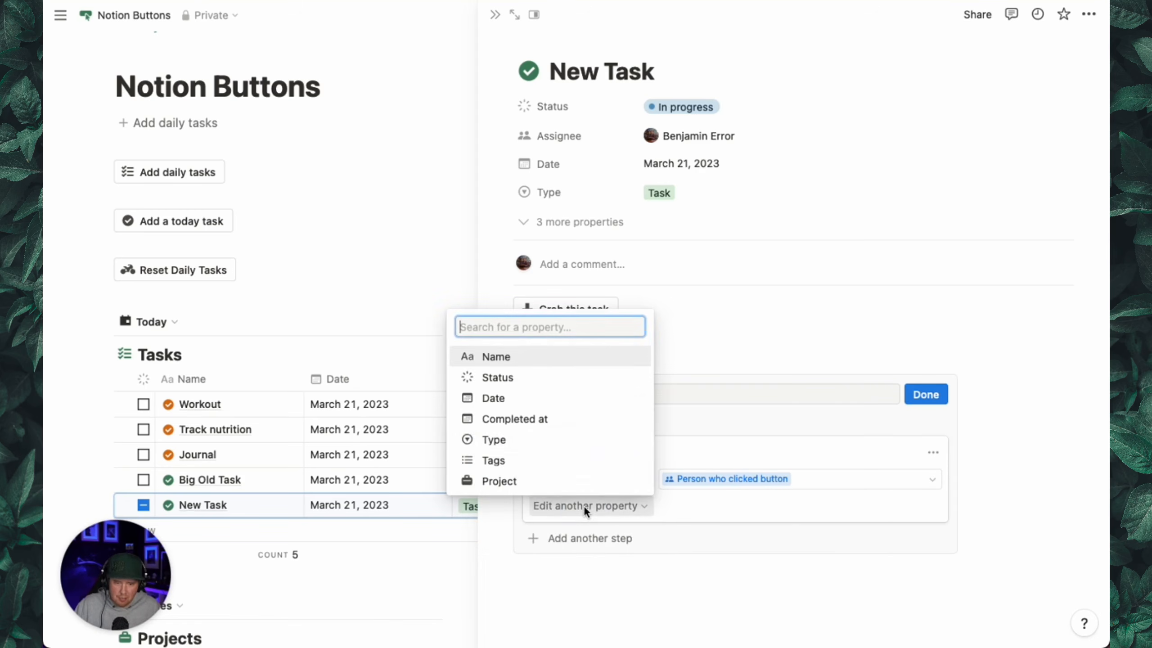
click(562, 420)
click(707, 503)
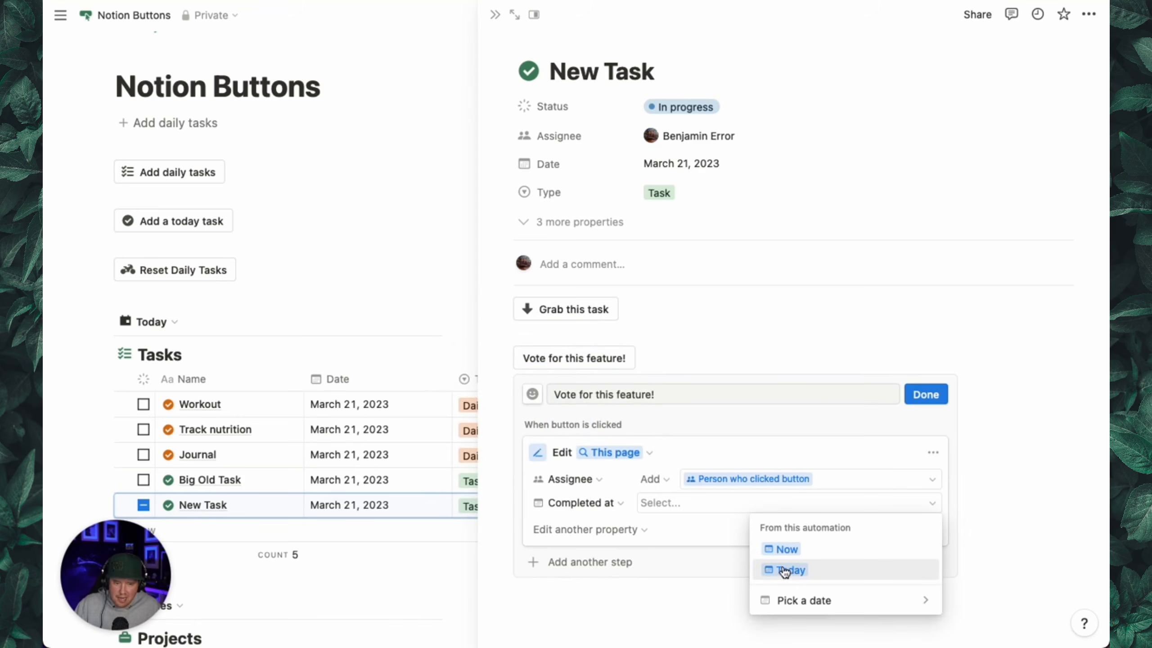
click(612, 505)
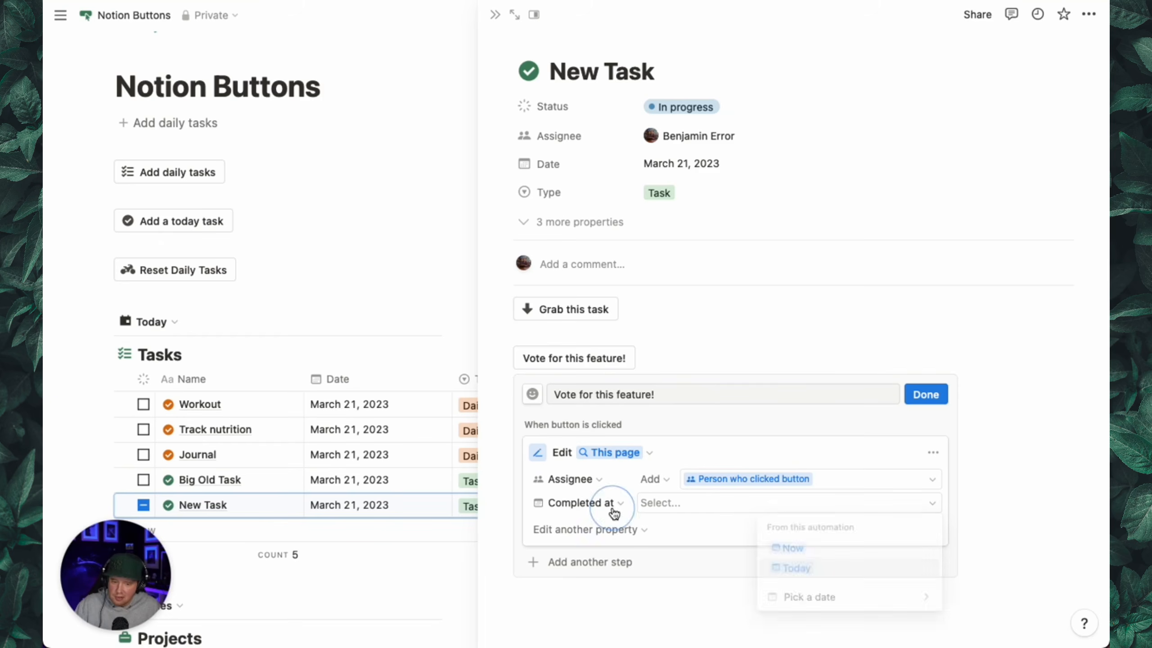
click(610, 507)
click(602, 530)
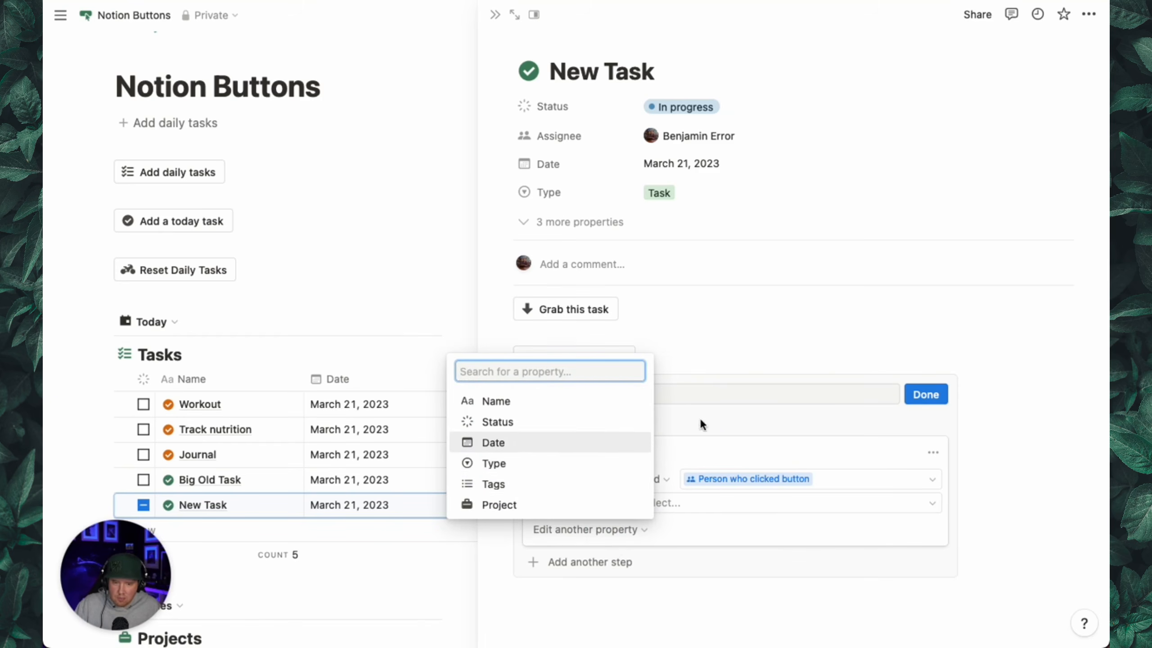
click(704, 448)
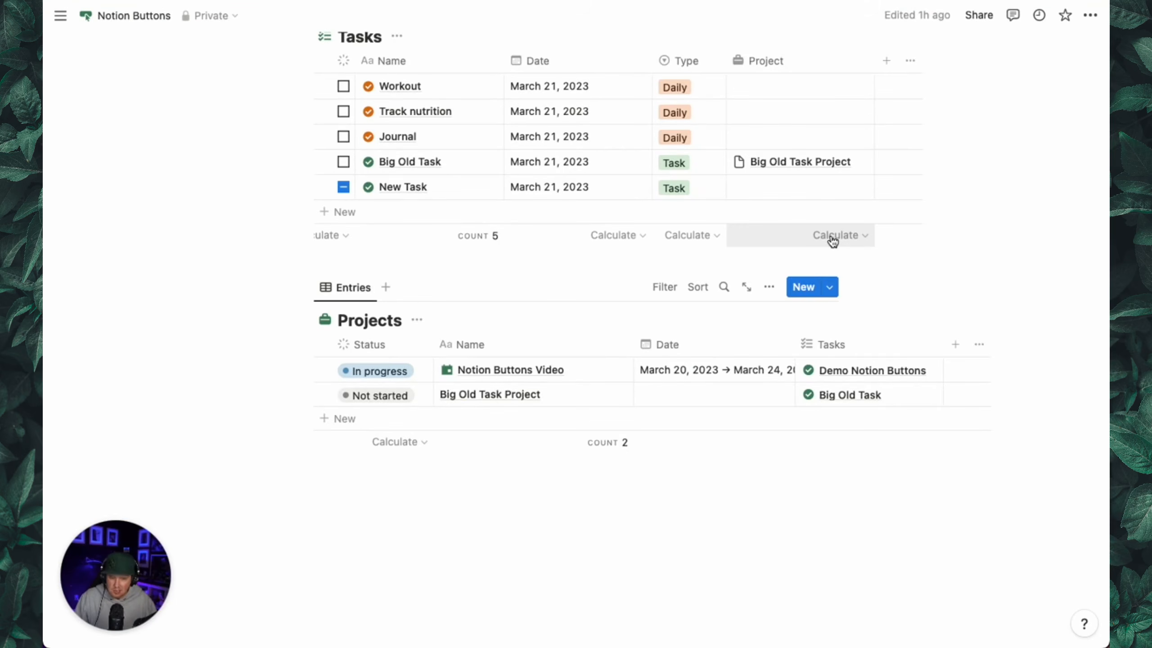
Review the Projects table's templates and the options of its project template
click(826, 293)
click(929, 340)
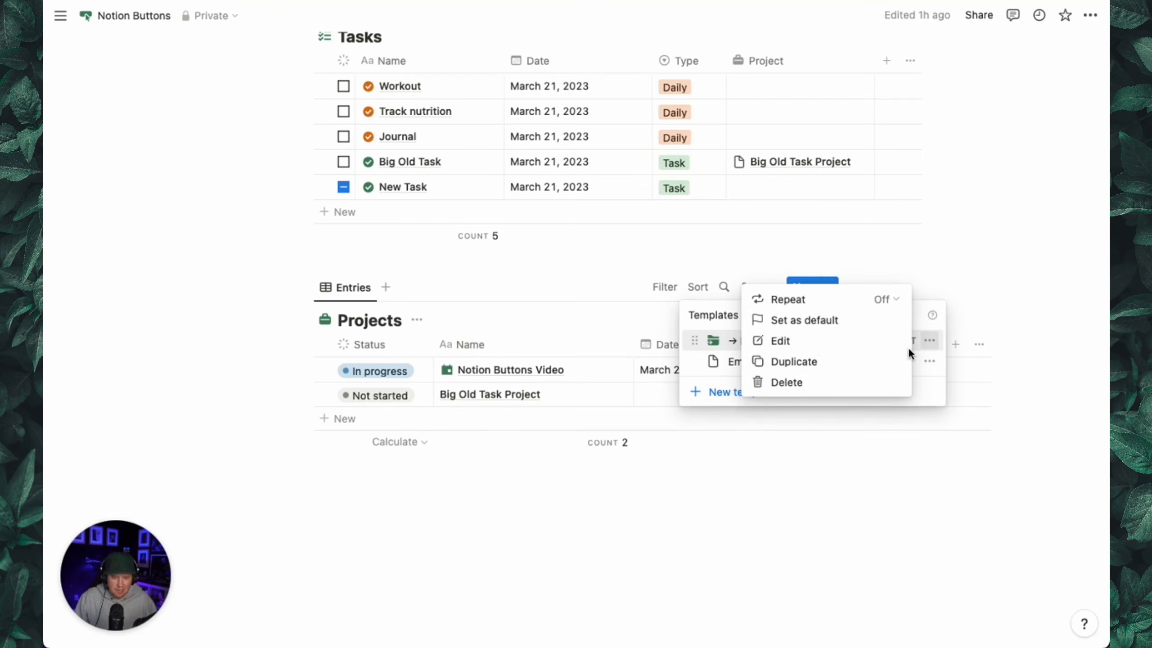
click(524, 423)
Add a project row to the Projects table, name it "New Project" and open its page
click(524, 418)
click(508, 417)
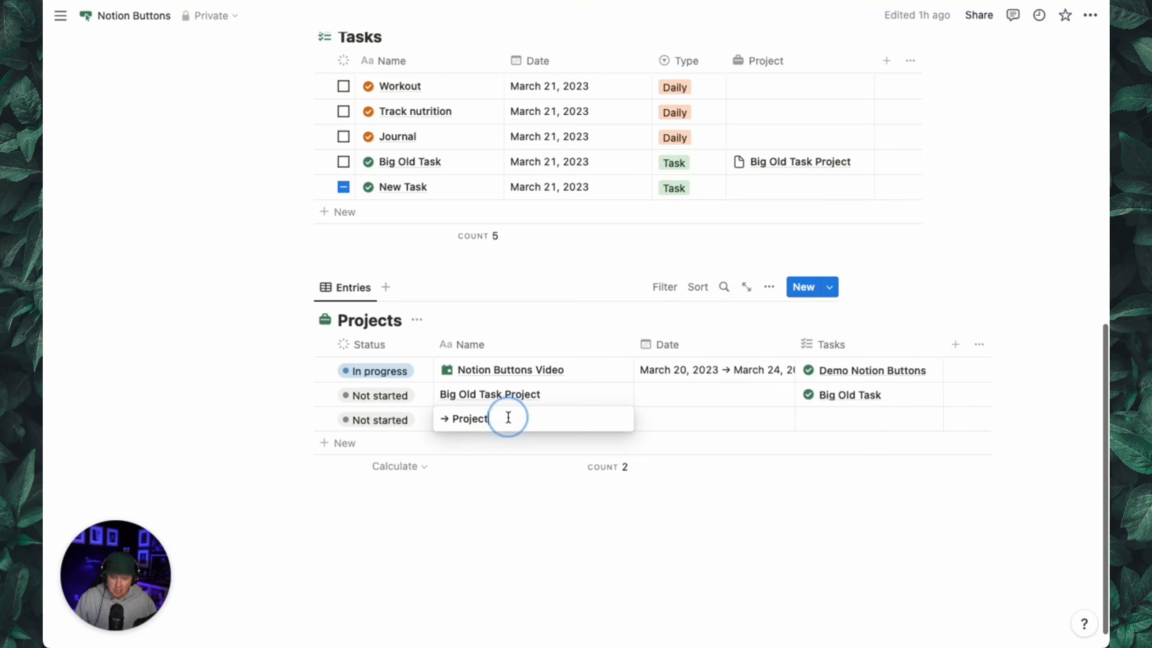
key(super+a)
text(New )
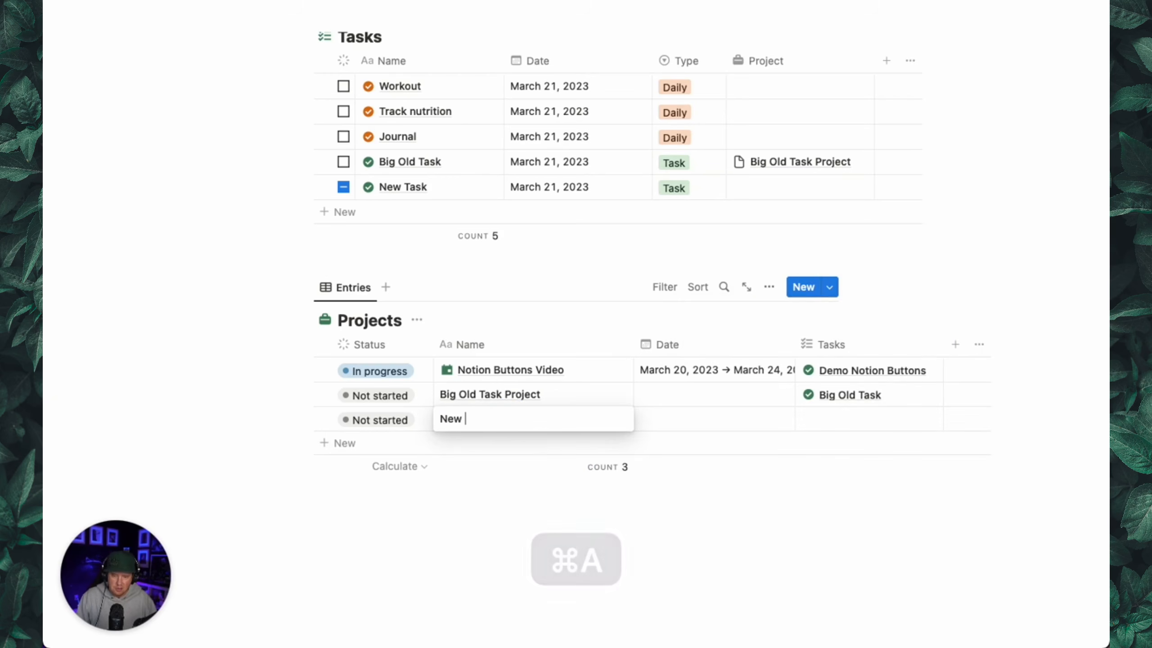
text(Project)
key(super+Return)
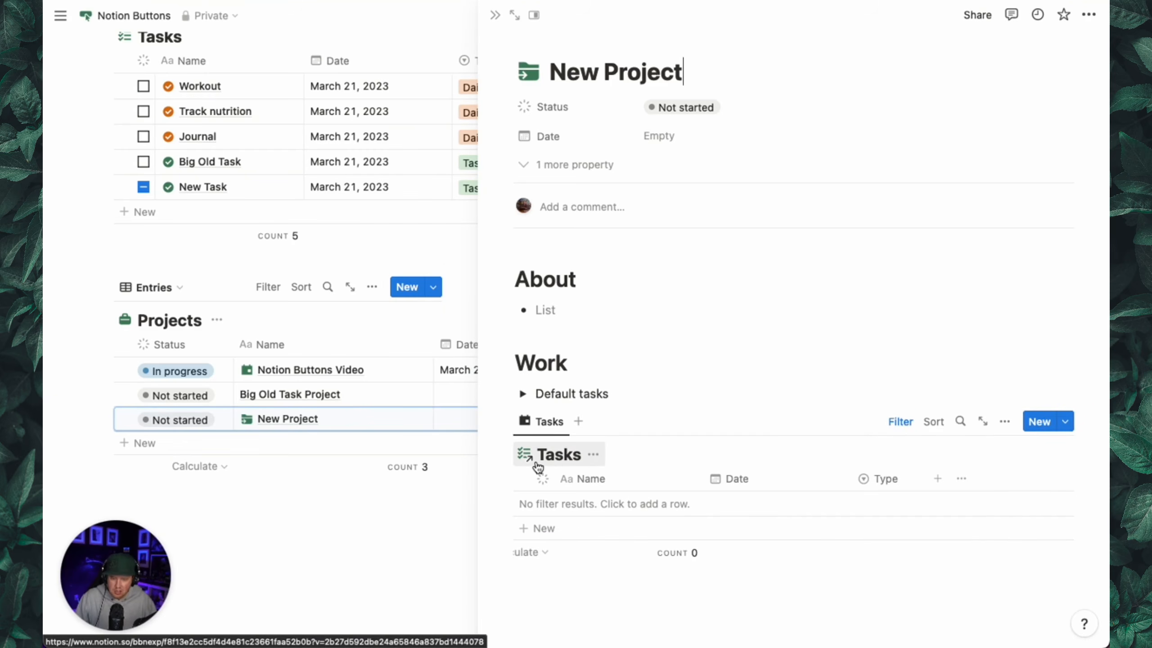
Examine the filter rules of the Tasks view embedded in the "New Project" page
click(899, 431)
click(564, 483)
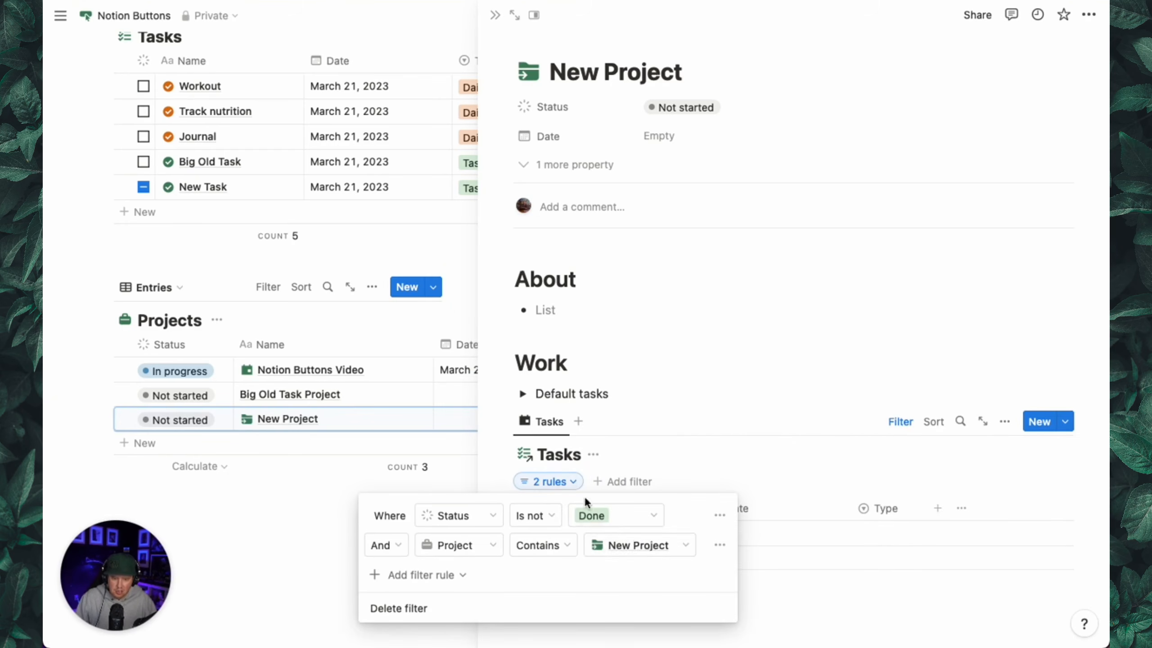
click(727, 403)
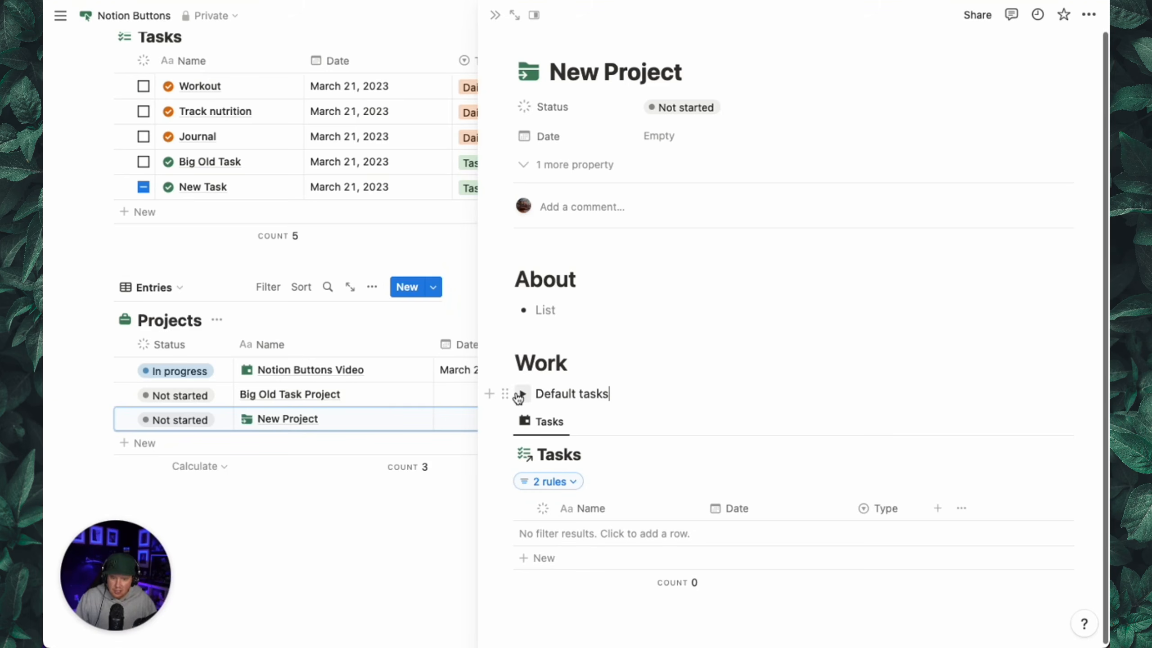
Expand the "Default tasks" toggle and select its "Hello" and "World" to-dos
click(522, 394)
drag(619, 441, 546, 425)
scroll(599, 459, down, 2)
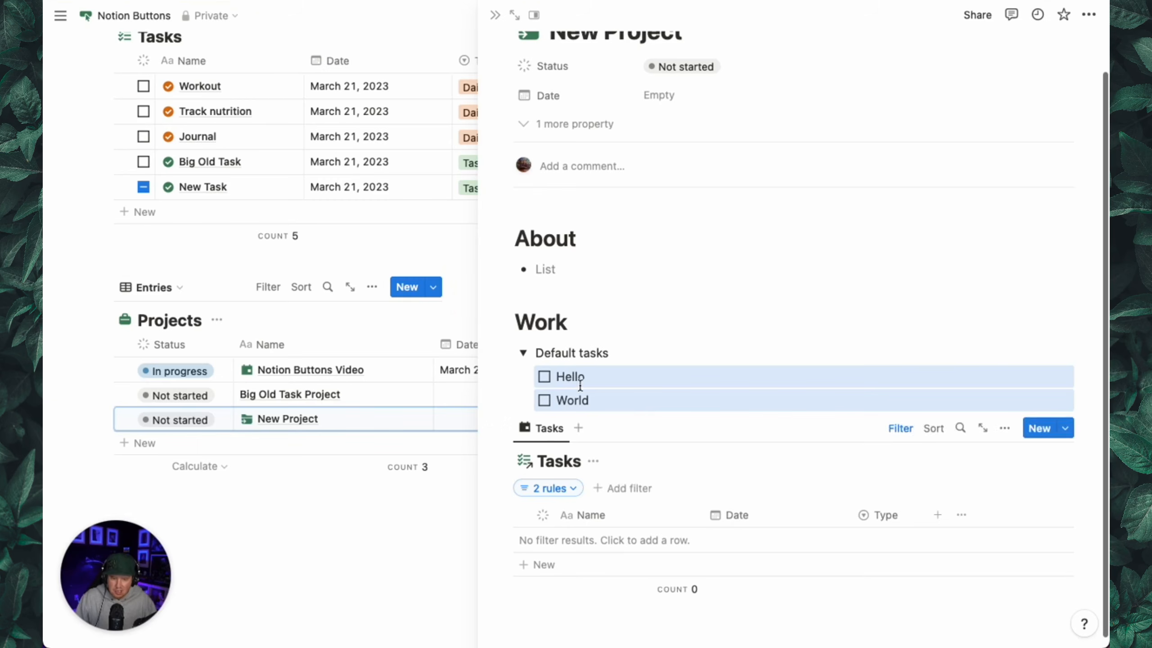
Move the selected "Hello" and "World" to-dos into the project's embedded Tasks table and open the "Hello" task
click(528, 377)
drag(528, 378, 576, 555)
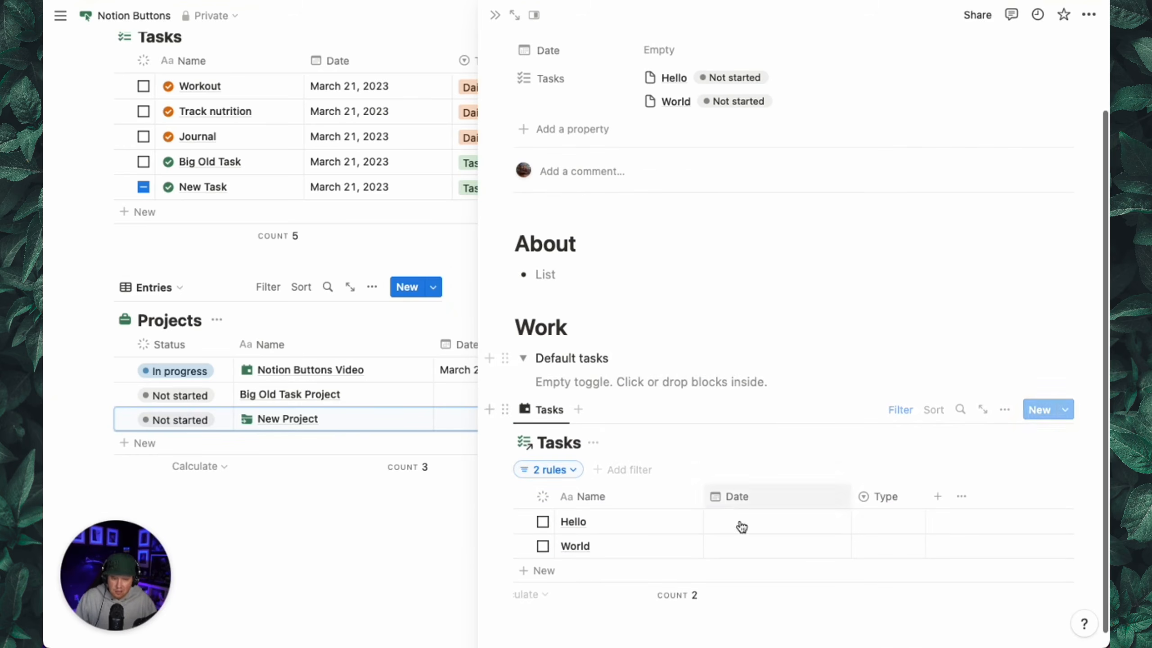
click(674, 522)
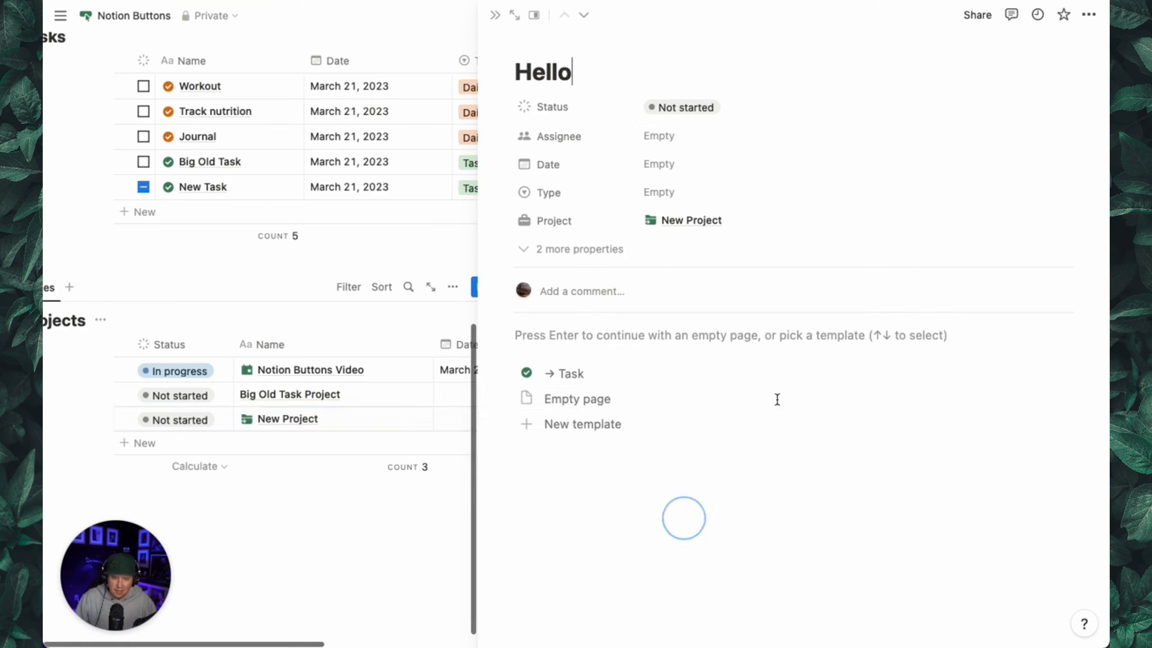
Assign the "Hello" task to the workspace member, apply the "→ Task" template to it, and close its page
click(694, 144)
click(704, 186)
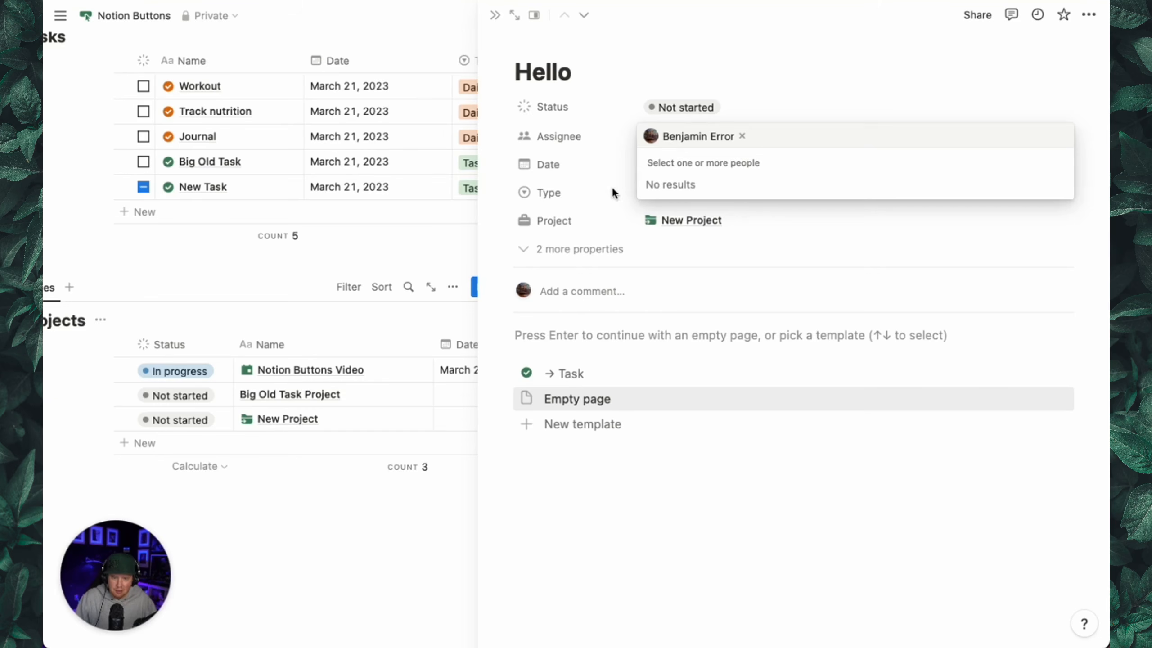
click(626, 206)
click(587, 373)
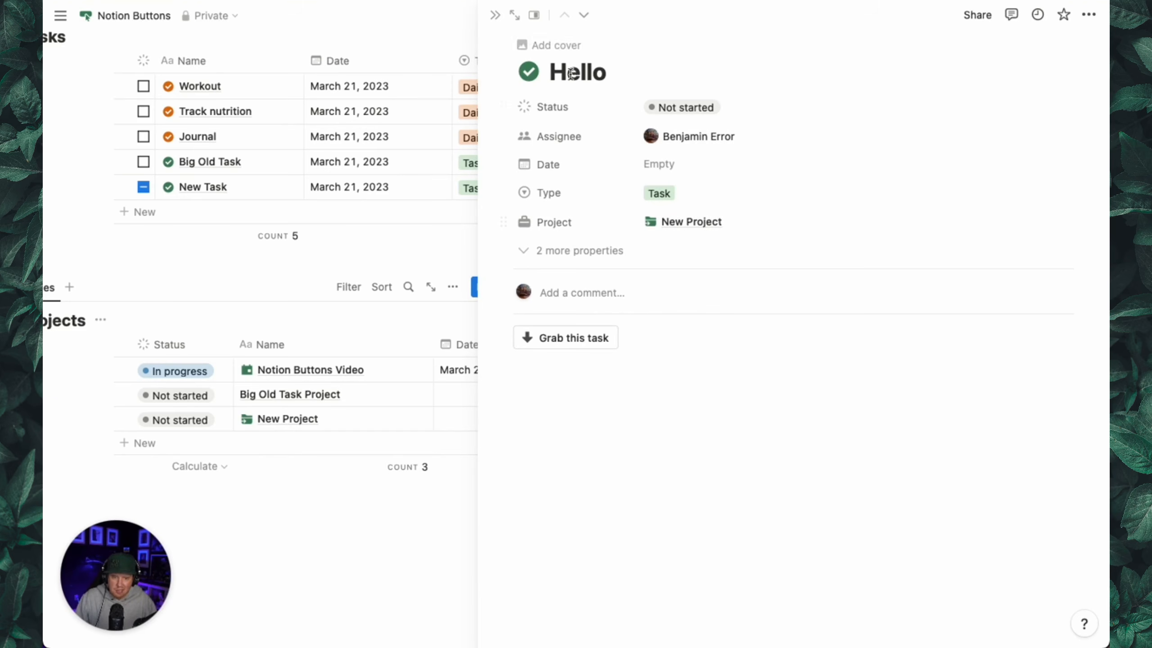
click(496, 17)
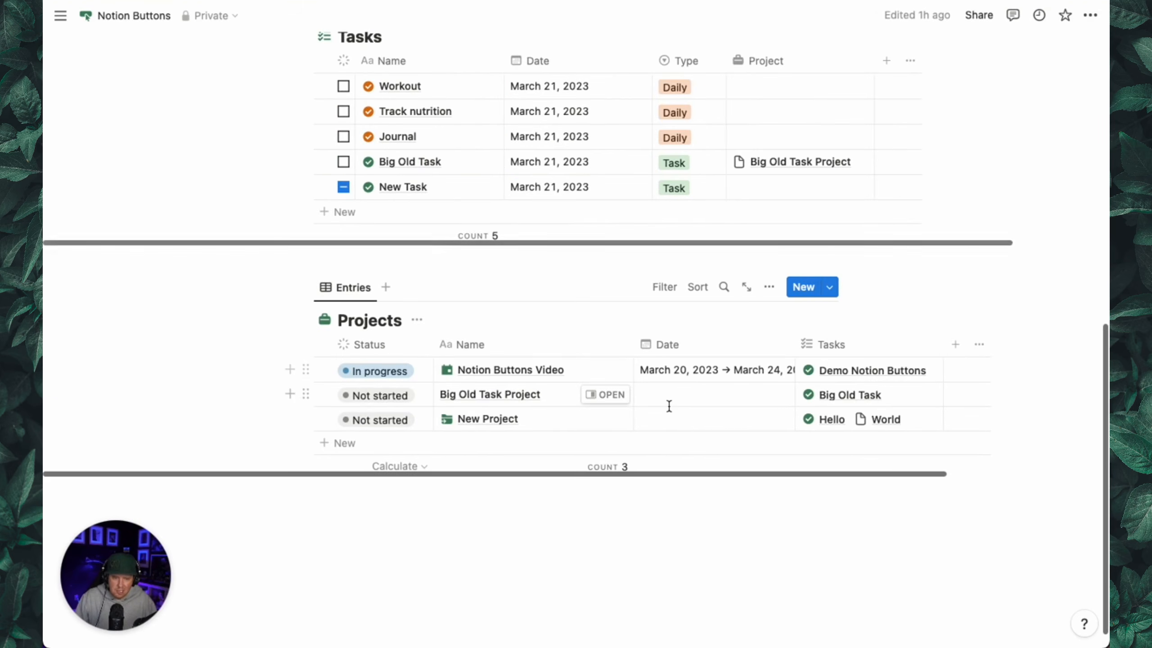
Open the Projects table's "→ Project" template for editing at its Work section
click(829, 287)
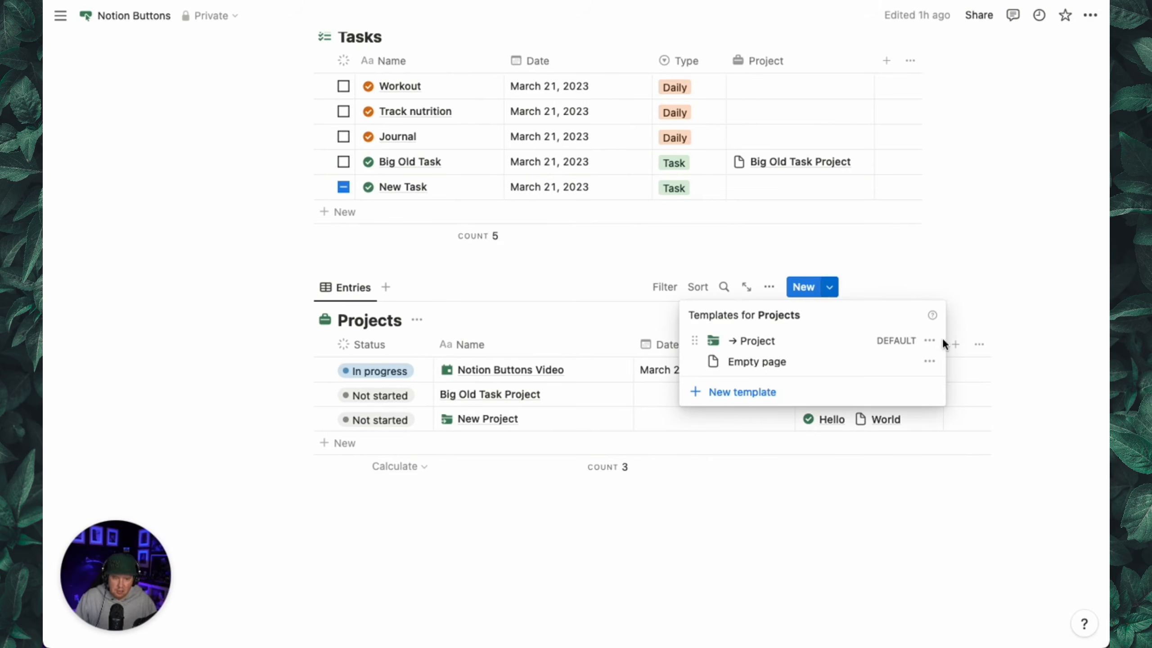
click(929, 340)
click(848, 338)
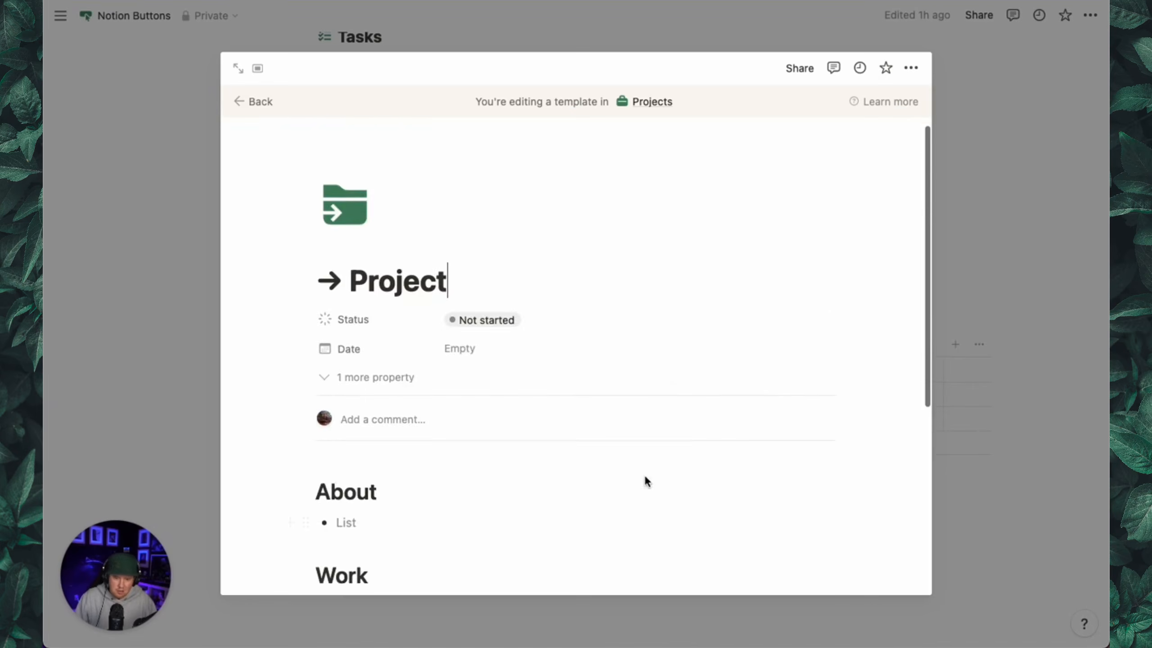
scroll(645, 481, down, 6)
click(324, 319)
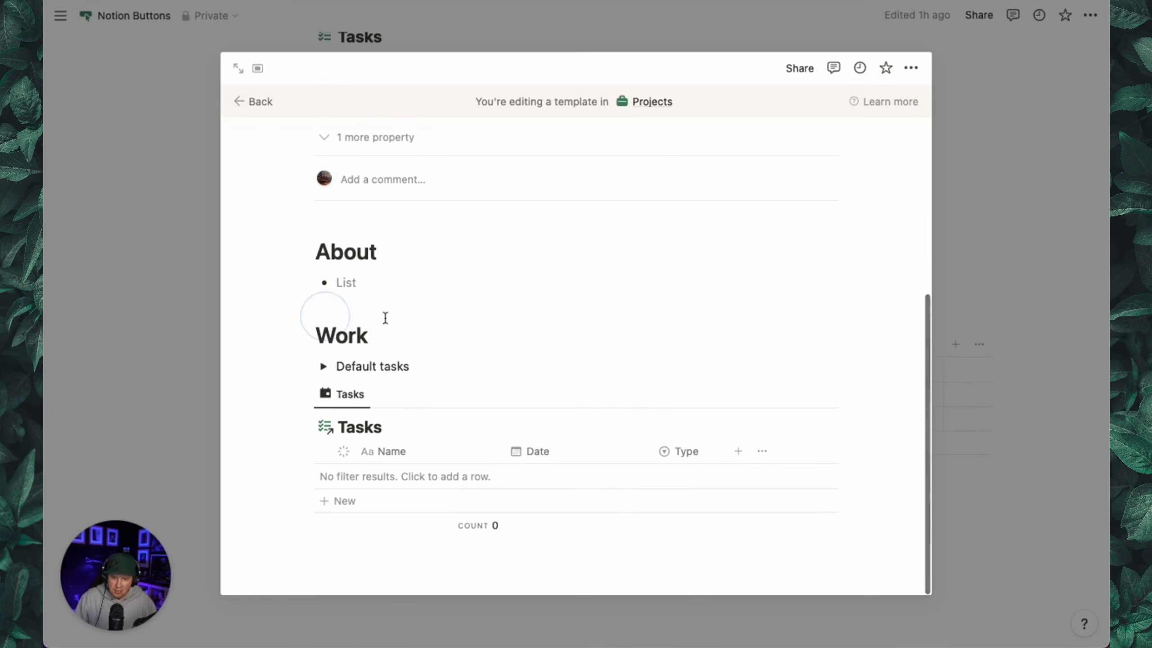
Insert a button block between the "Default tasks" toggle and the Tasks view in the template
click(447, 373)
key(Return)
key(Return)
text(/butt)
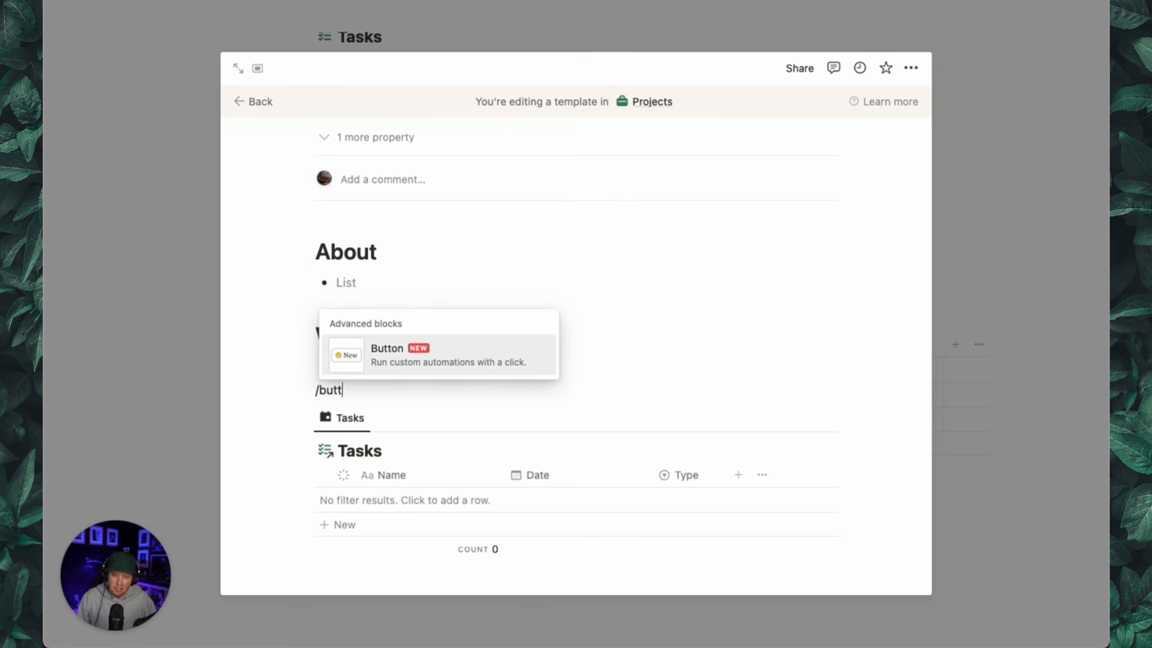
key(Return)
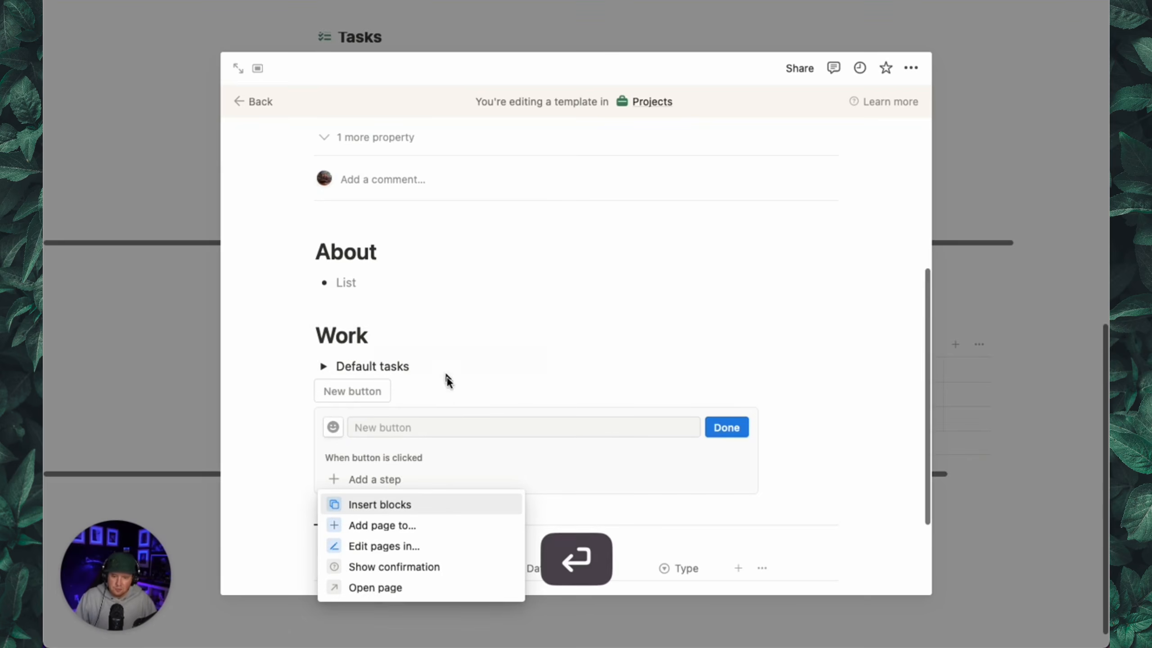
Name the new button "Add default tasks" and give it the folder plus icon in the dark default color
click(420, 431)
text(Add default tasks)
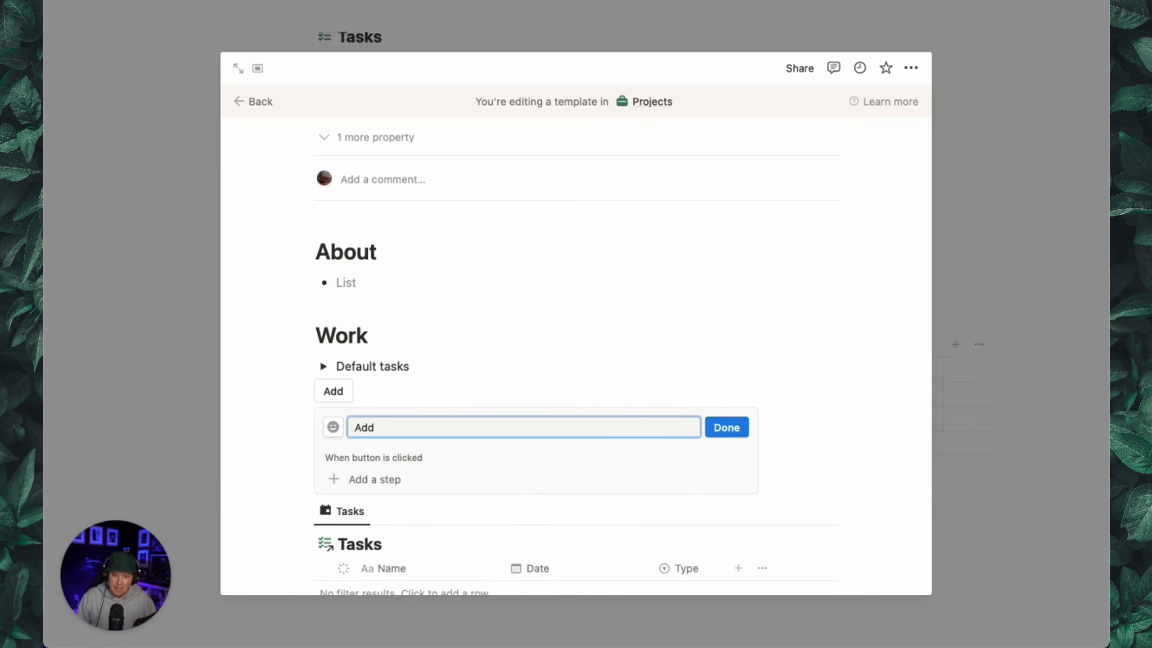
click(334, 427)
text(add)
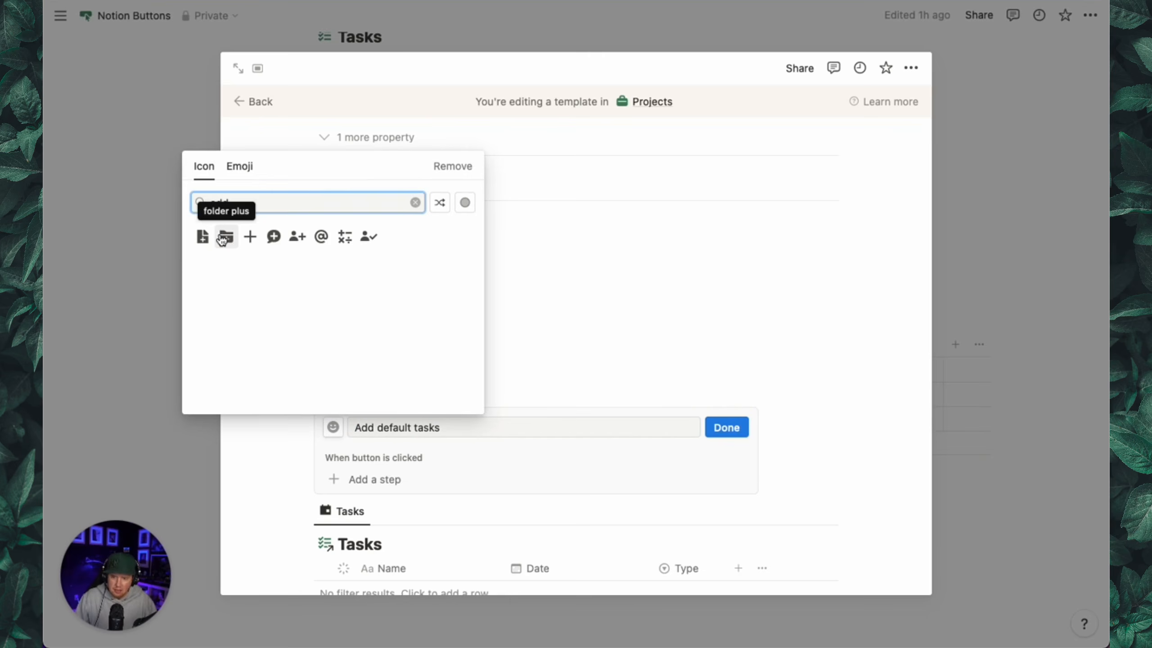
click(222, 237)
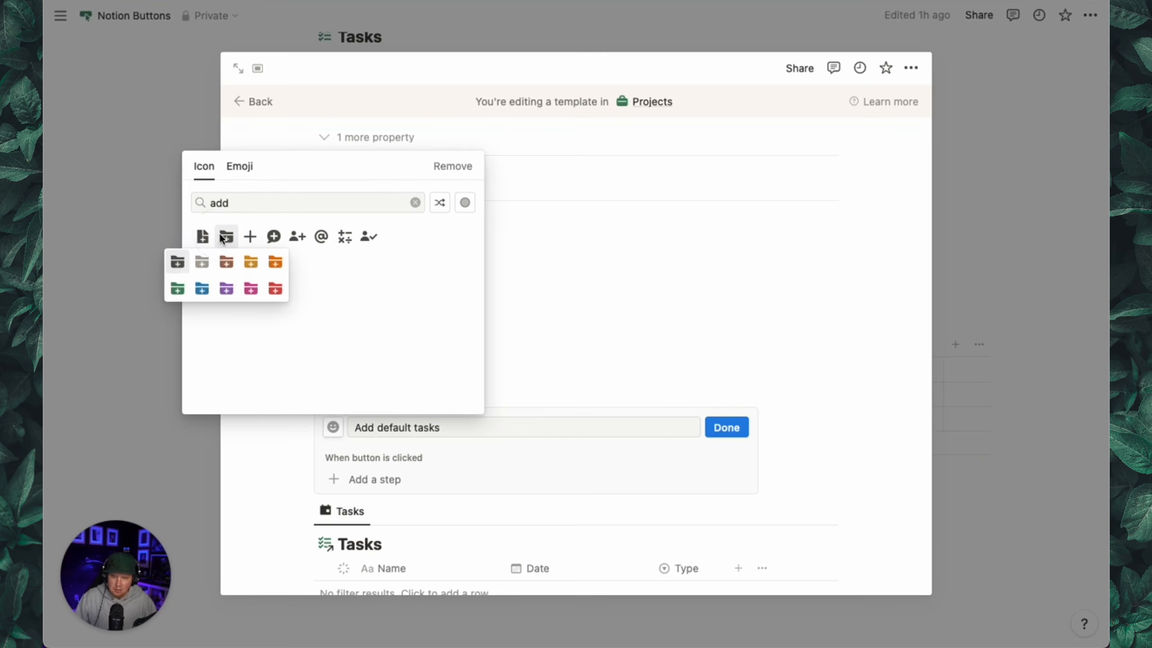
click(176, 268)
scroll(640, 389, down, 2)
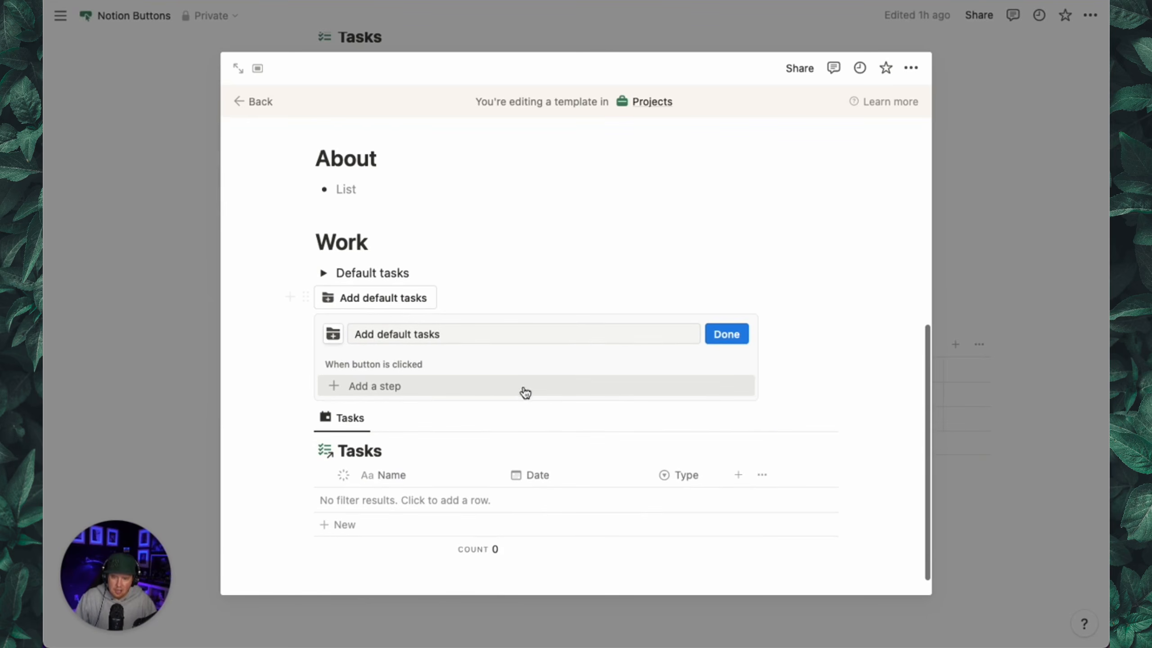
Add a button action that adds a page to the Tasks database and name that page "Hello"
click(448, 396)
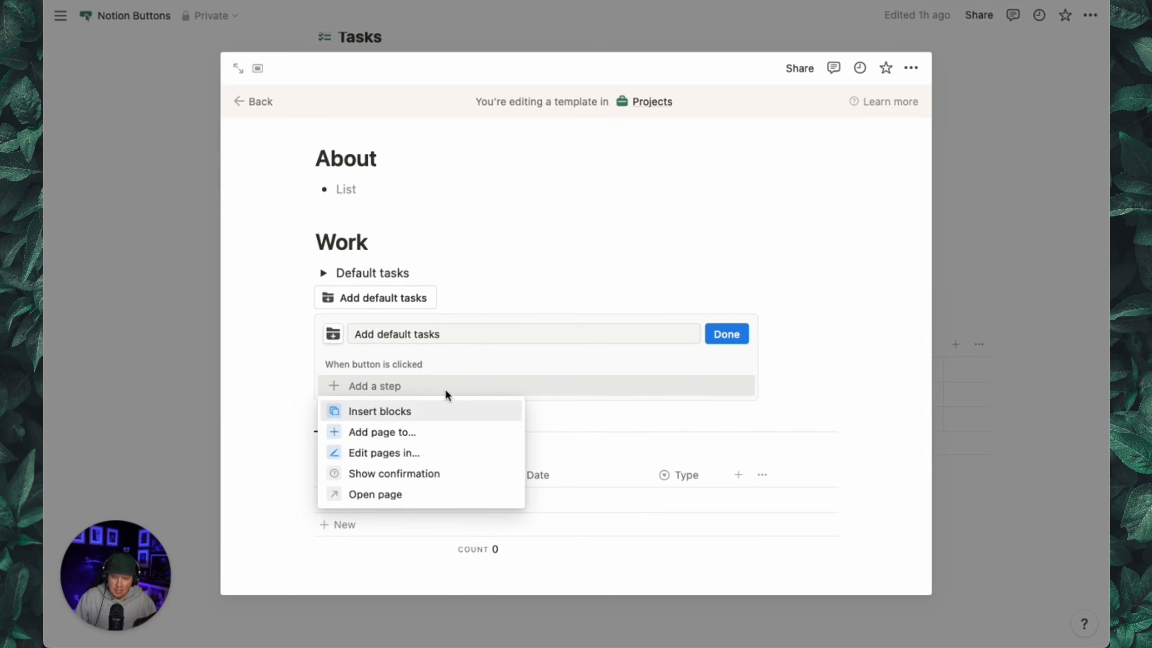
click(426, 432)
click(467, 394)
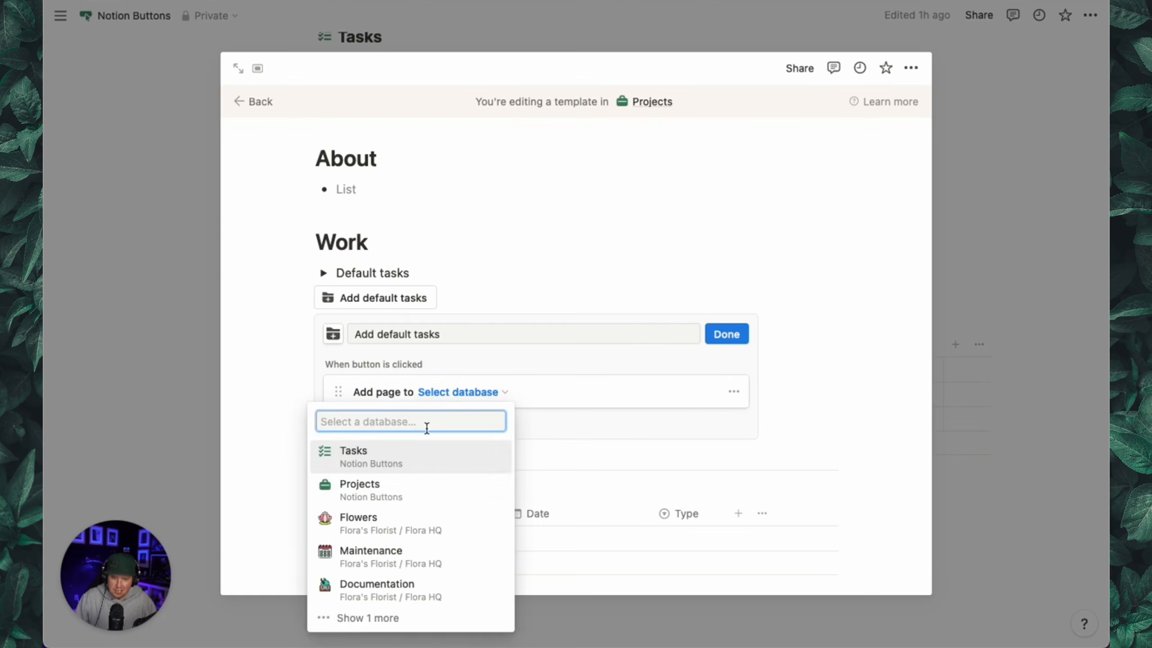
click(415, 459)
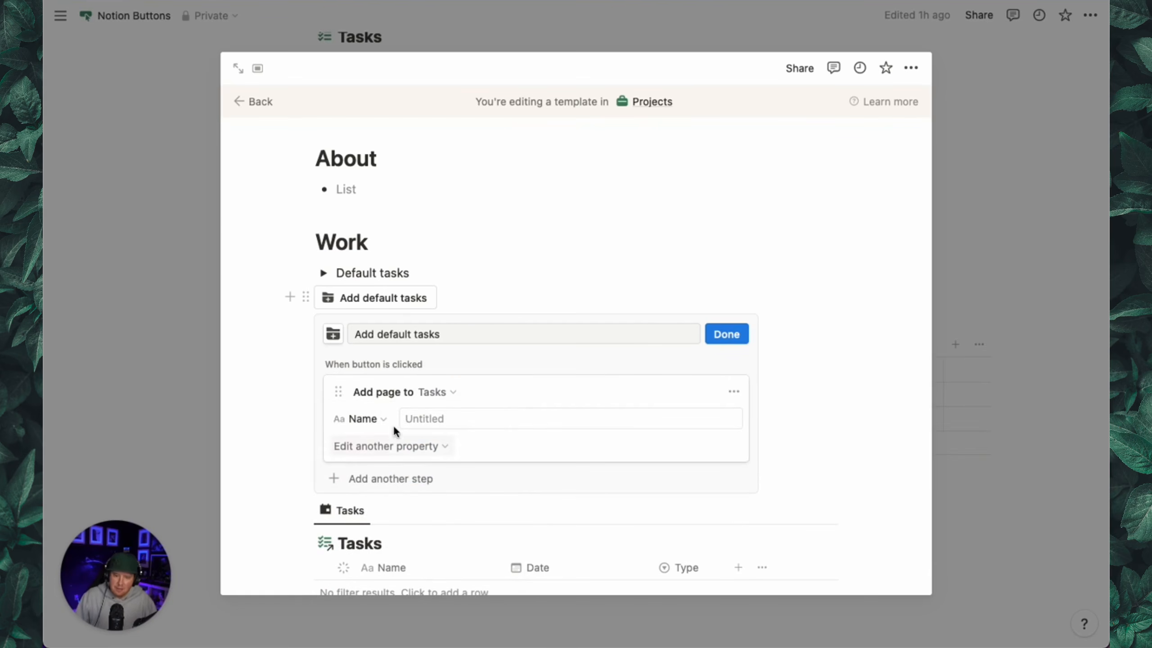
click(437, 419)
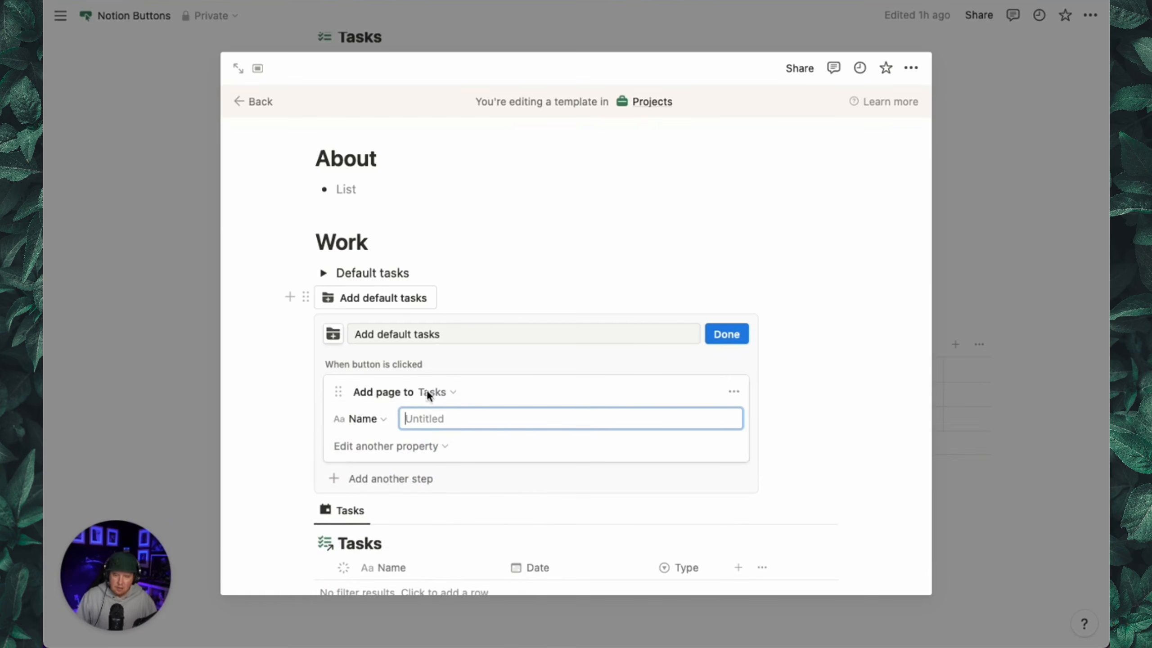
click(325, 272)
click(436, 466)
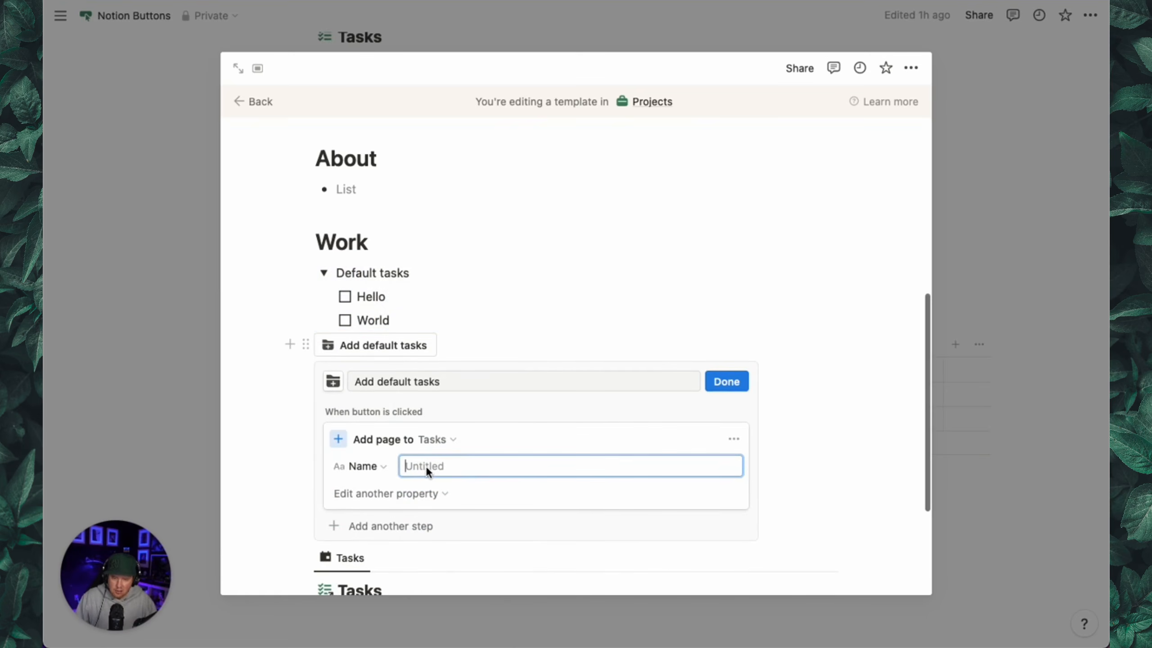
text(Hello)
Add the Project property to the "Hello" page action and set it to "This page"
click(397, 498)
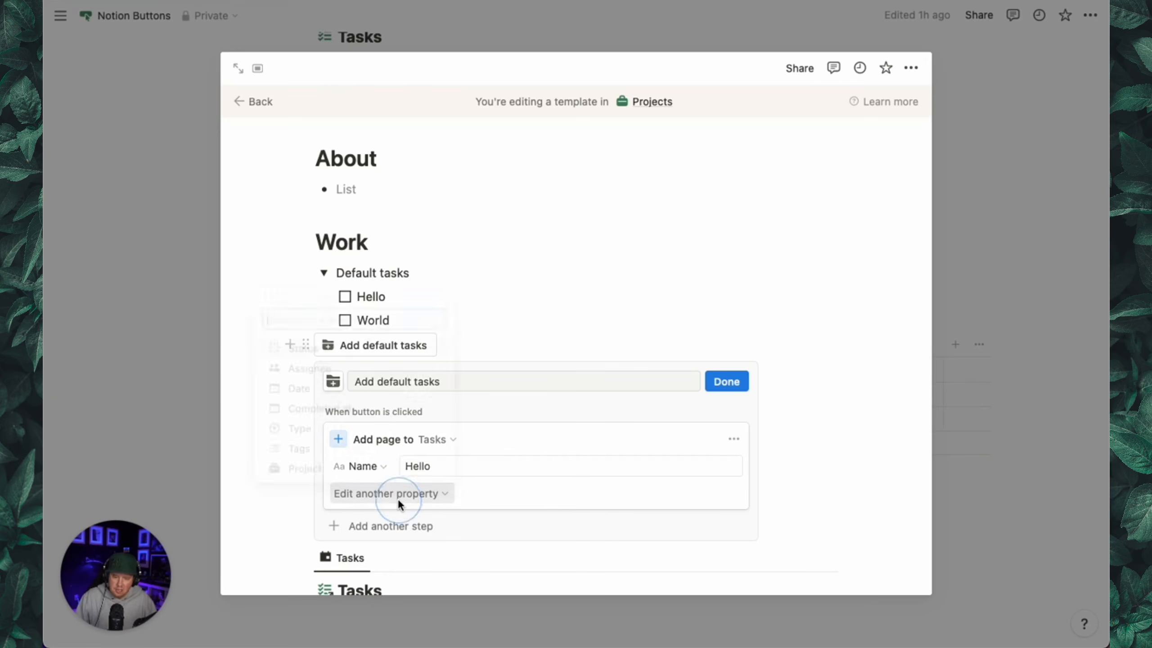
click(383, 478)
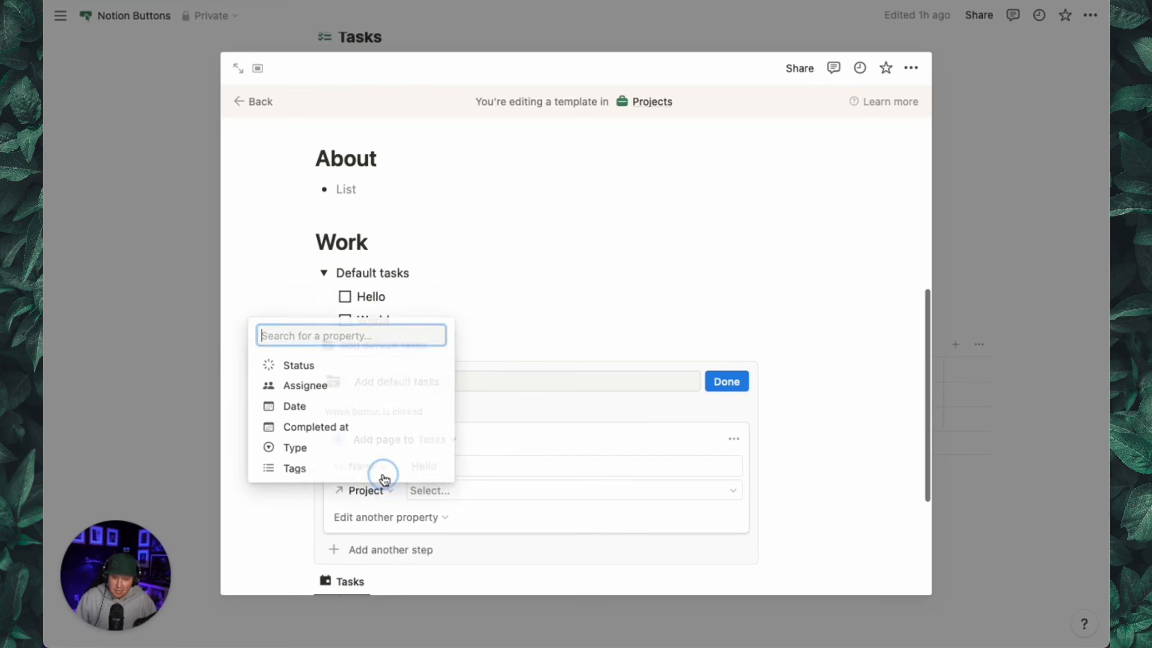
click(446, 490)
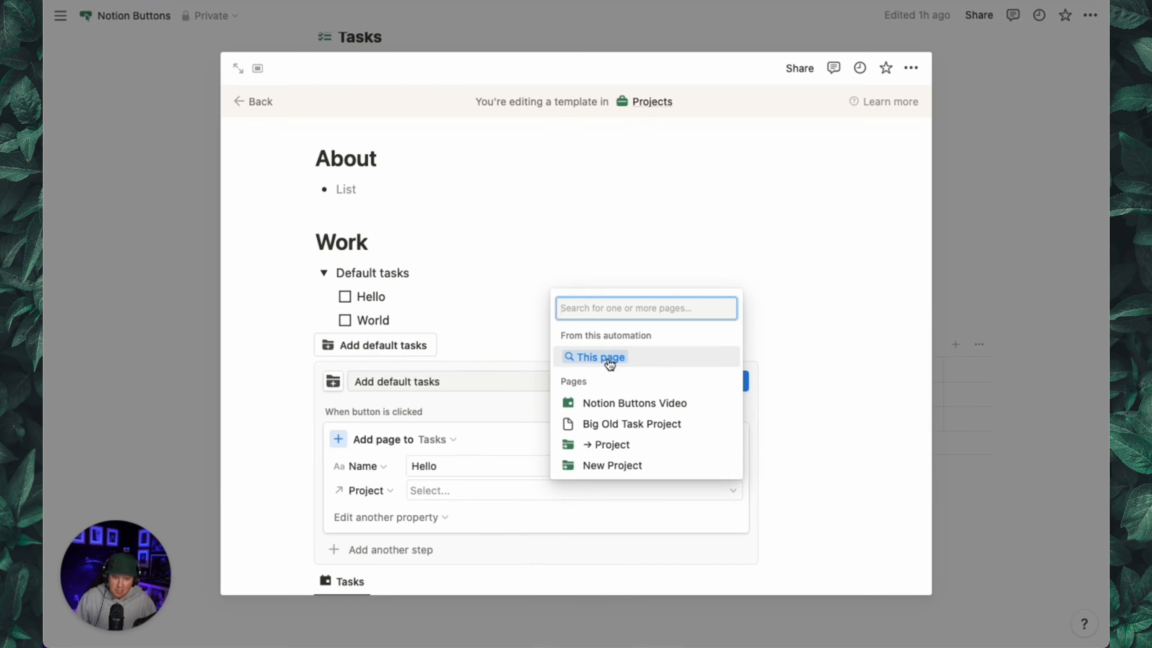
click(608, 359)
Add the Assignee property to the "Hello" page action and set it to "Person who clicked button"
click(442, 507)
click(431, 513)
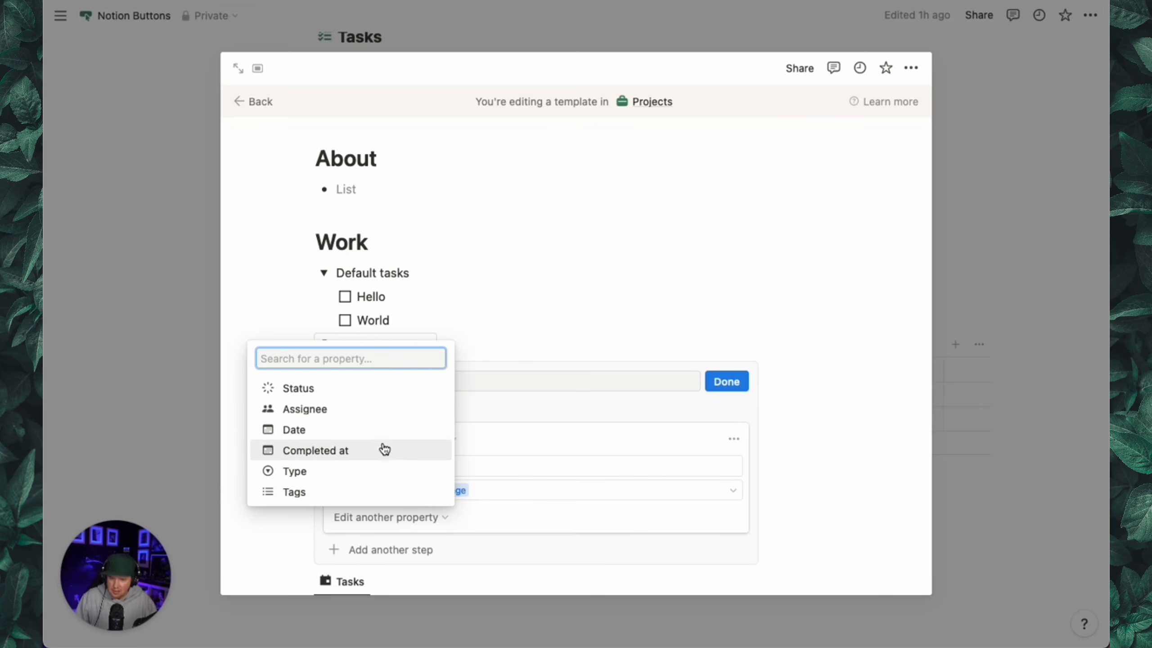
click(364, 410)
click(490, 517)
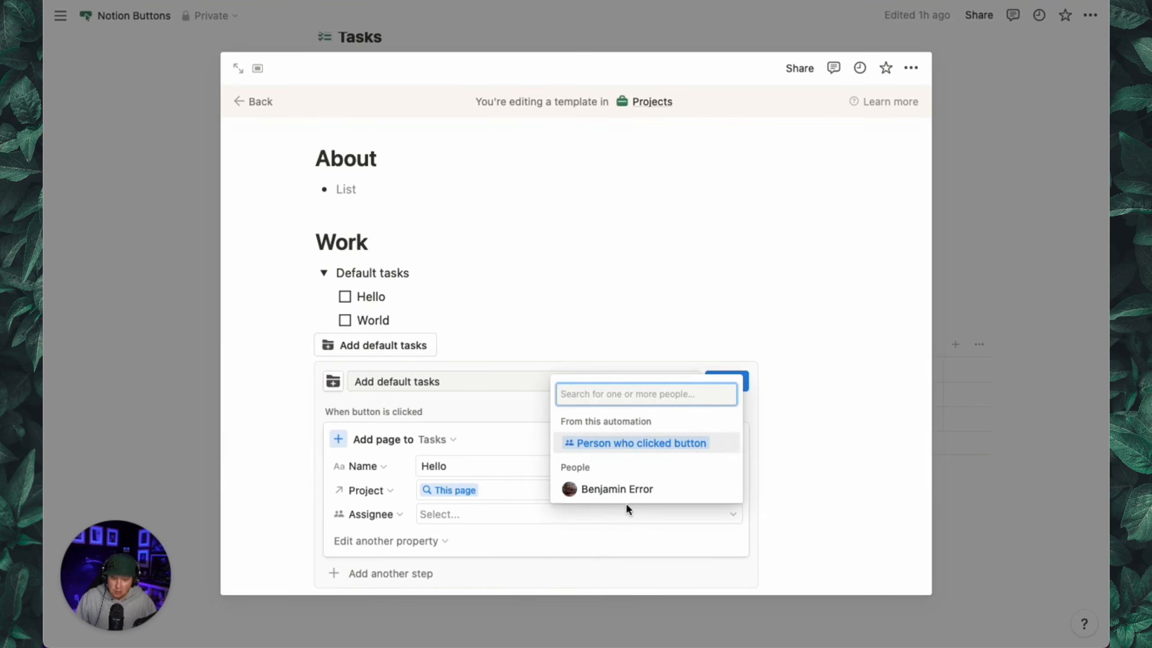
click(646, 446)
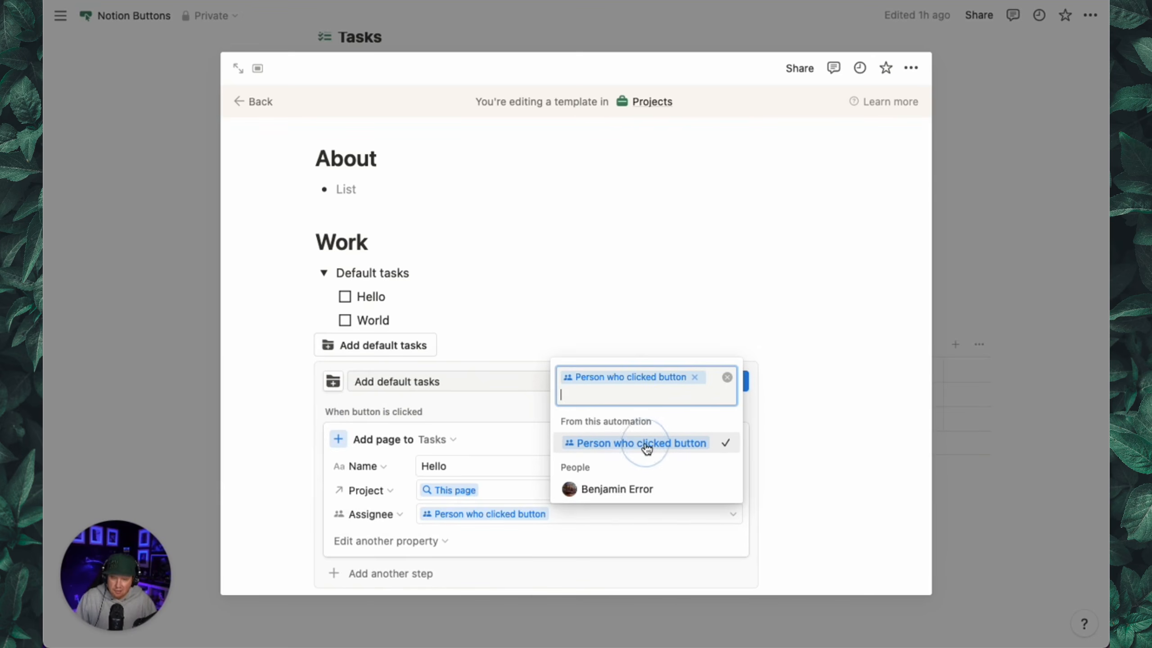
click(475, 453)
Duplicate the "Hello" page action and set the copy's page name to "World"
scroll(740, 398, down, 2)
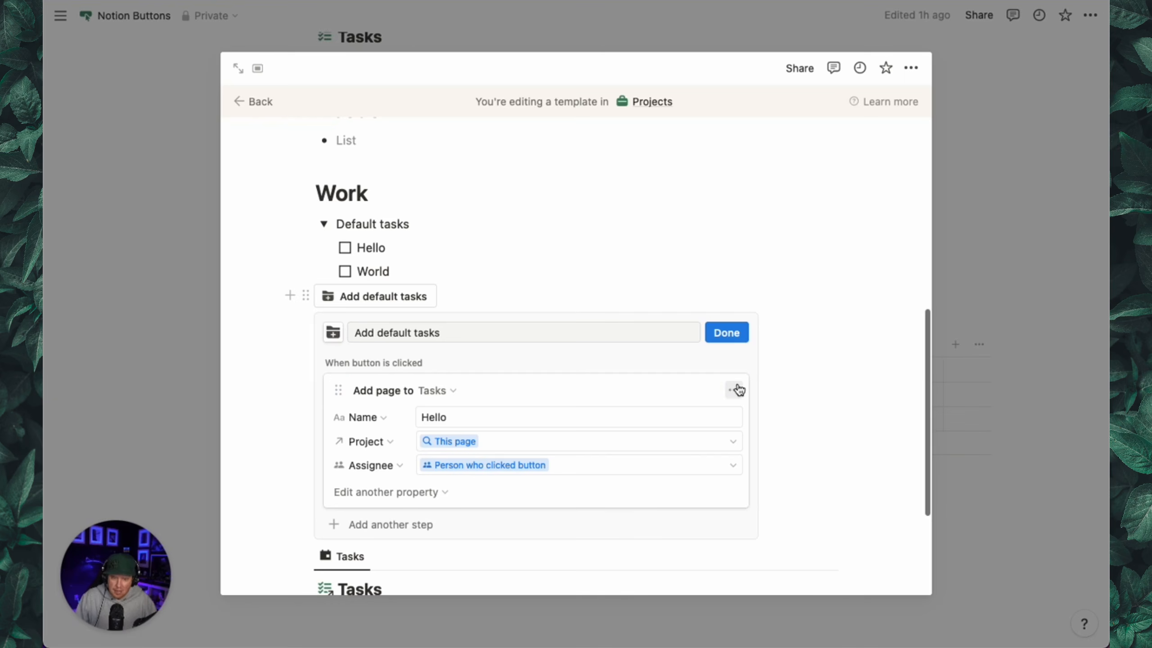
click(736, 389)
click(735, 463)
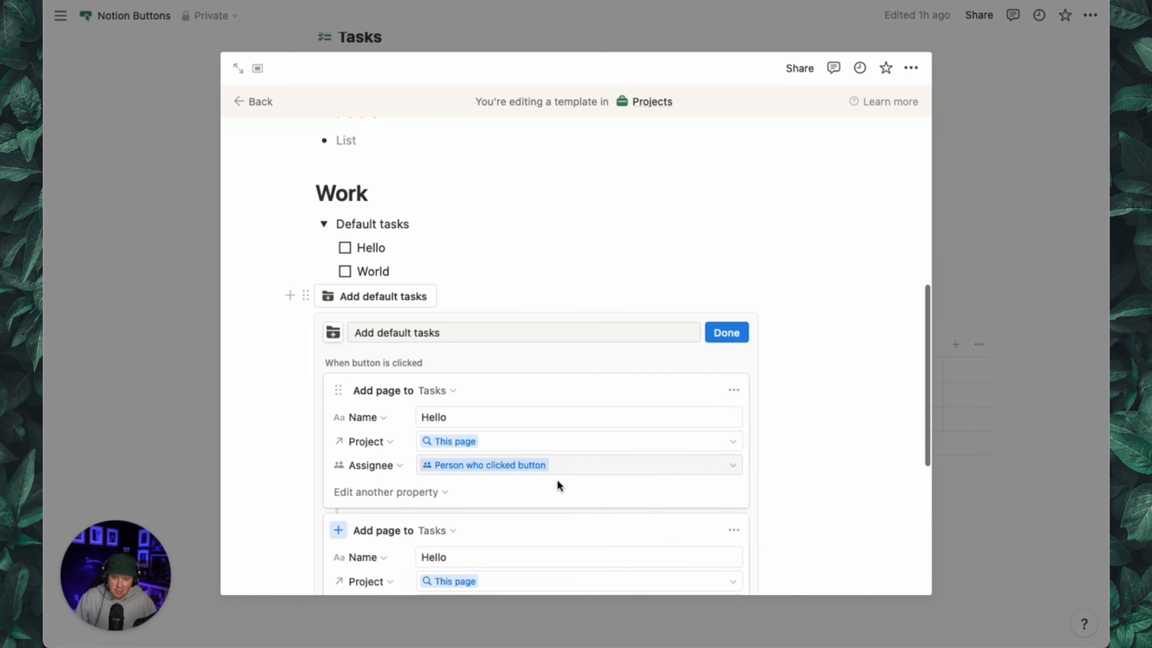
scroll(557, 479, down, 5)
click(464, 296)
double_click(465, 296)
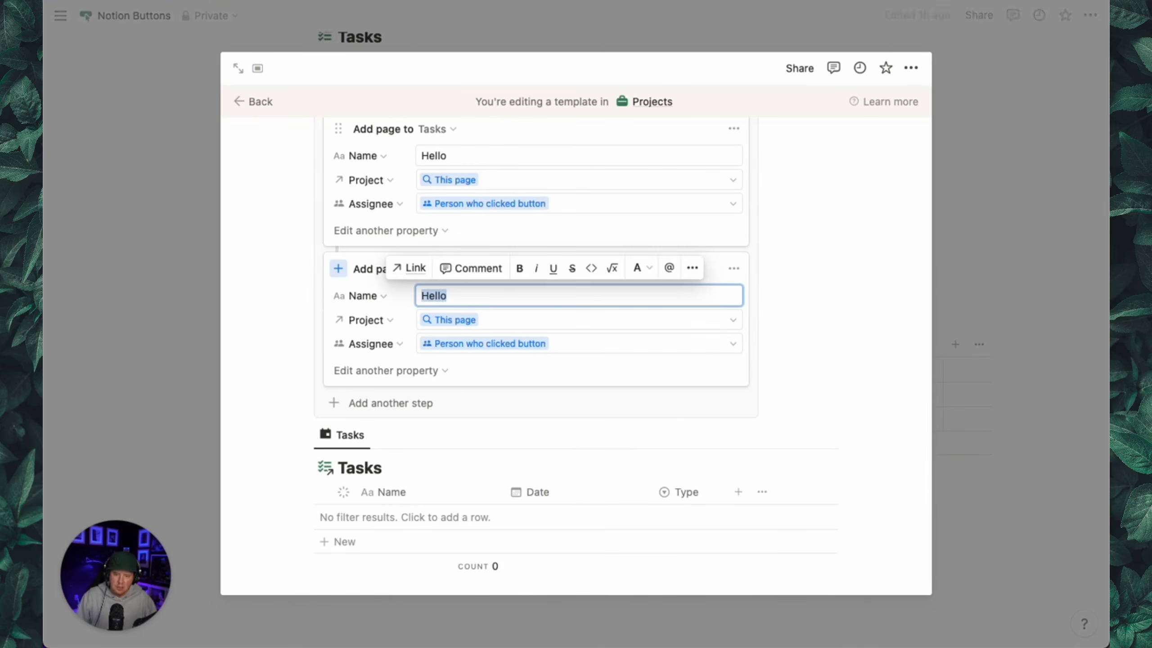
text(World)
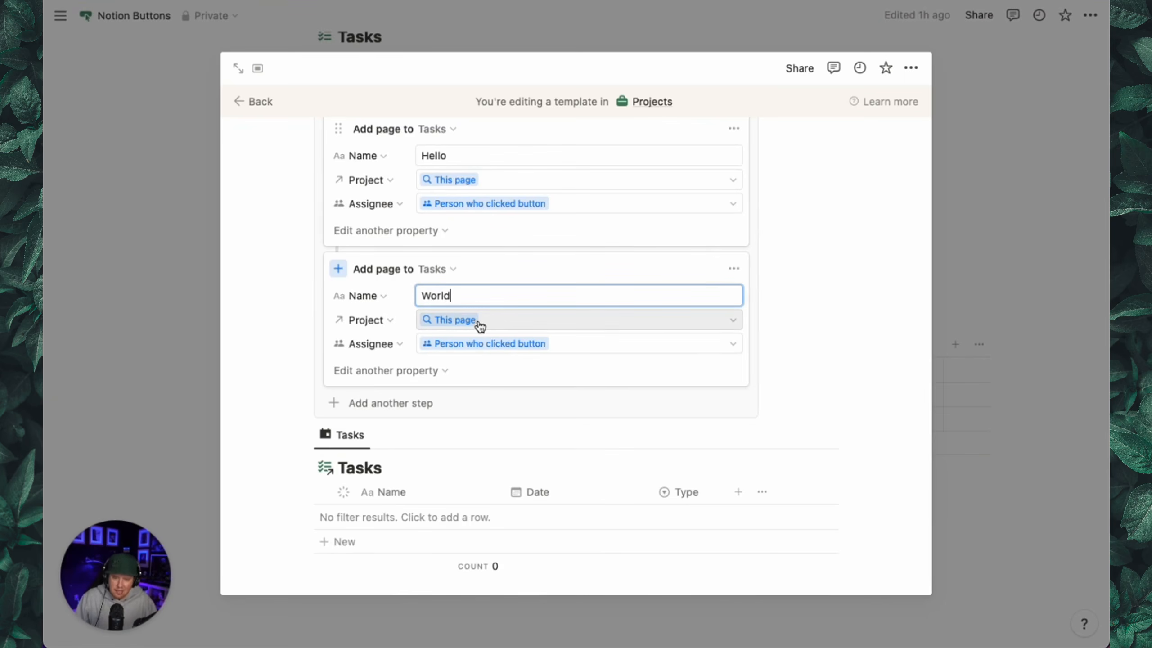
Replace "Person who clicked button" with the specific workspace member as Assignee in the "World" page action
click(594, 343)
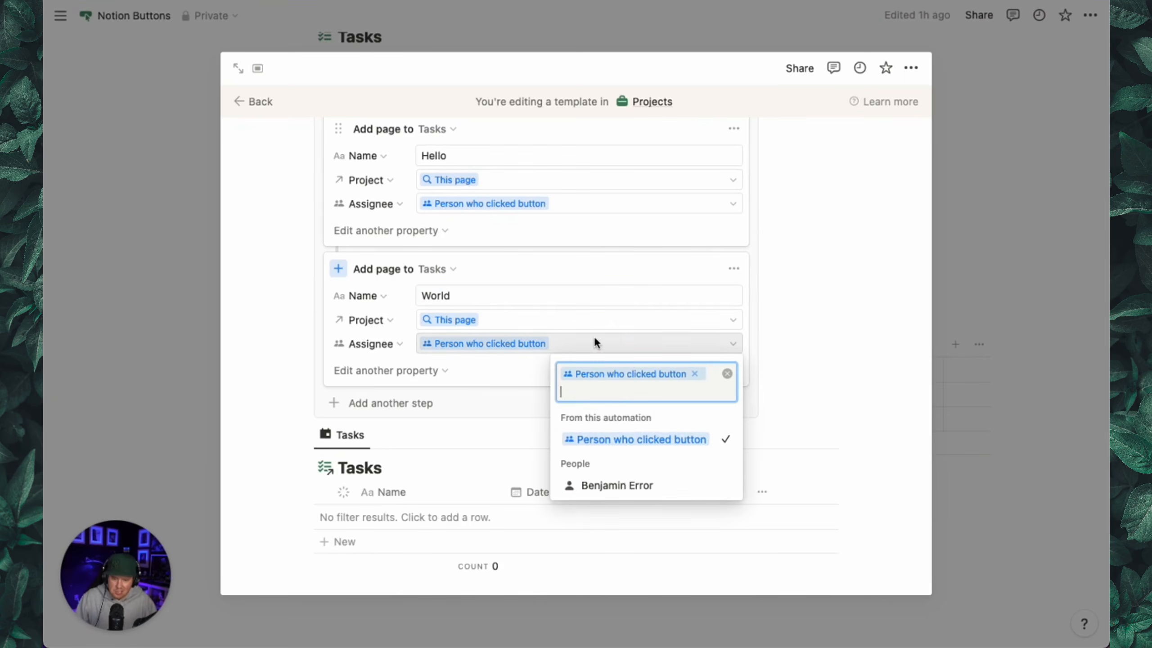
click(676, 483)
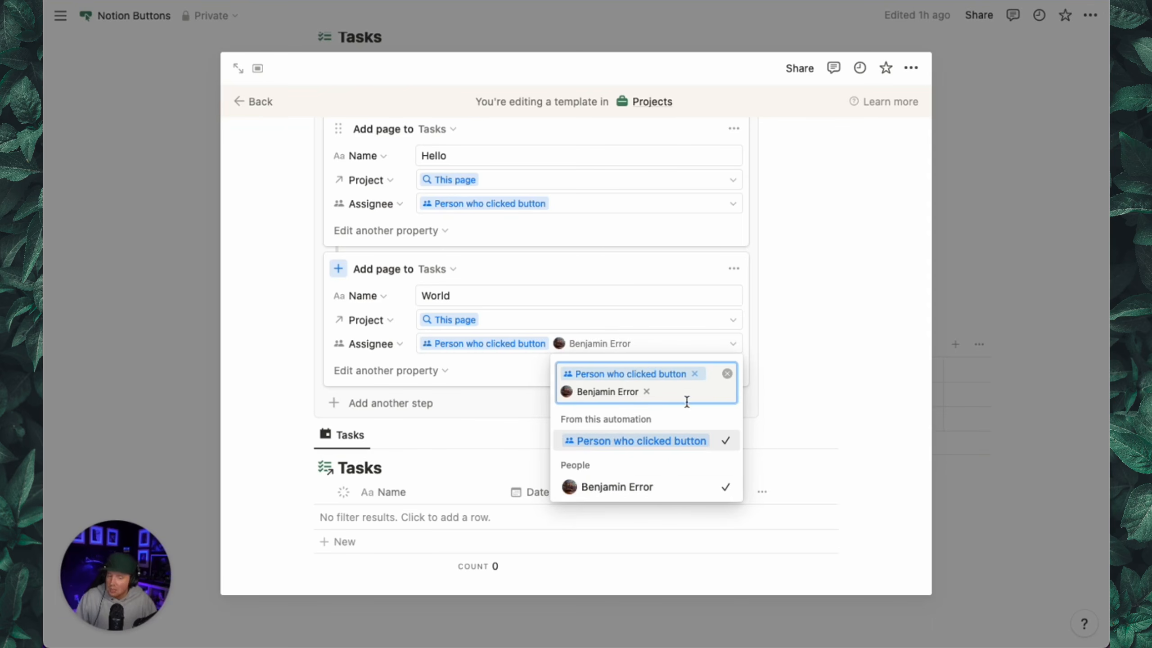
click(695, 374)
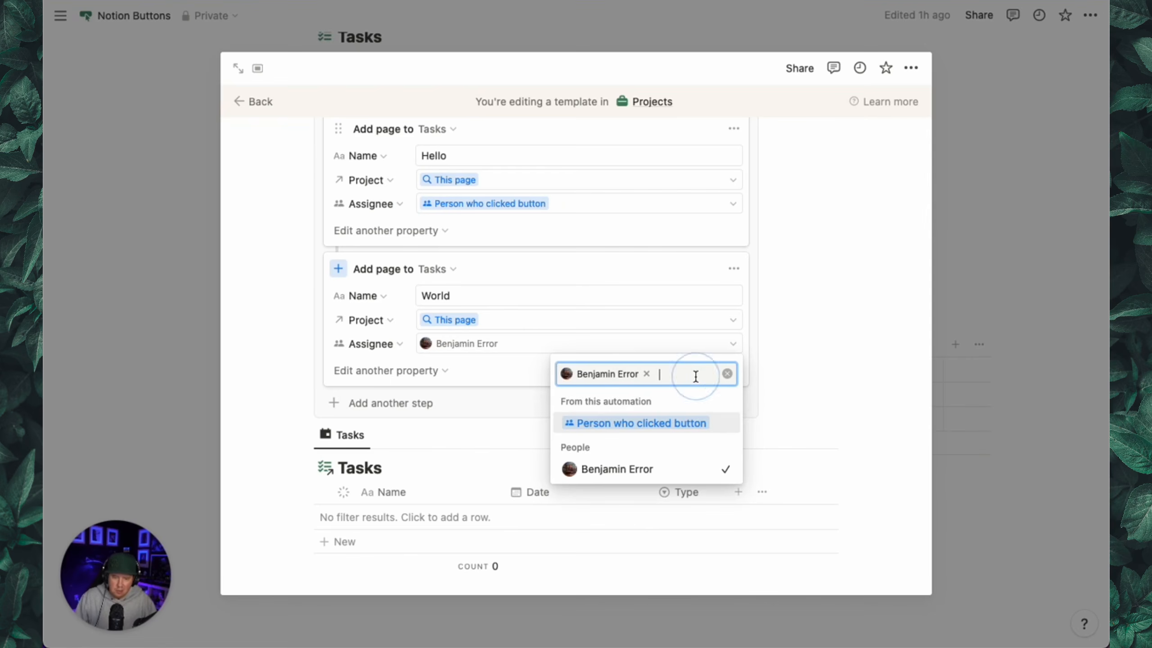
click(429, 357)
scroll(539, 354, up, 1)
scroll(539, 355, up, 1)
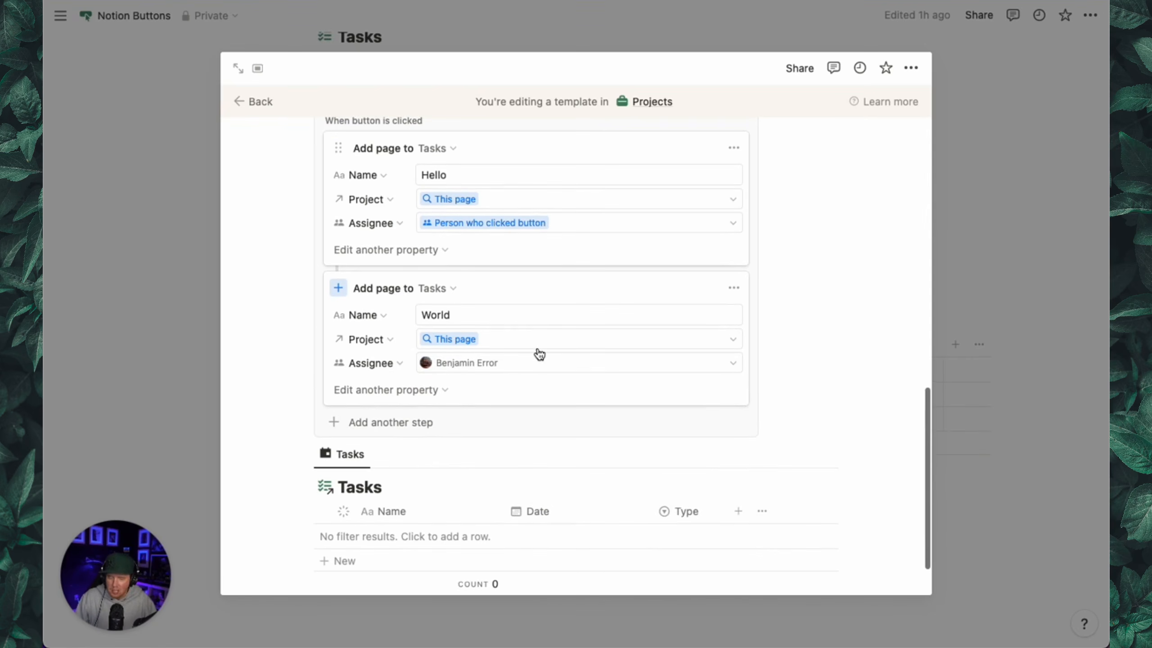
scroll(509, 367, up, 1)
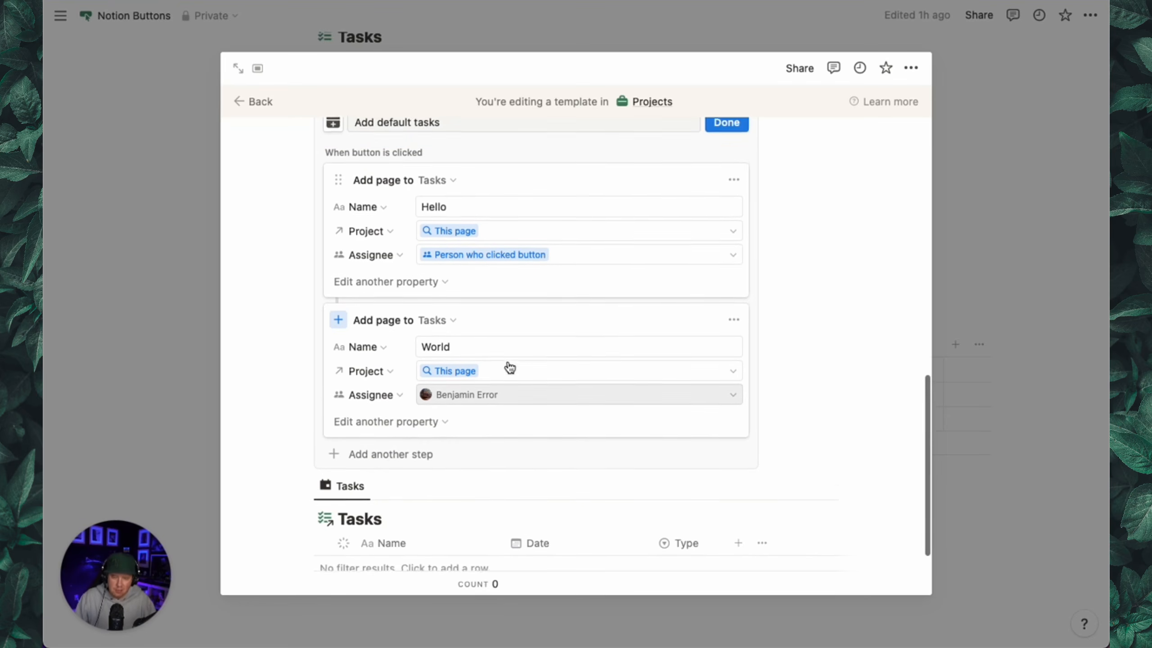
scroll(507, 361, up, 1)
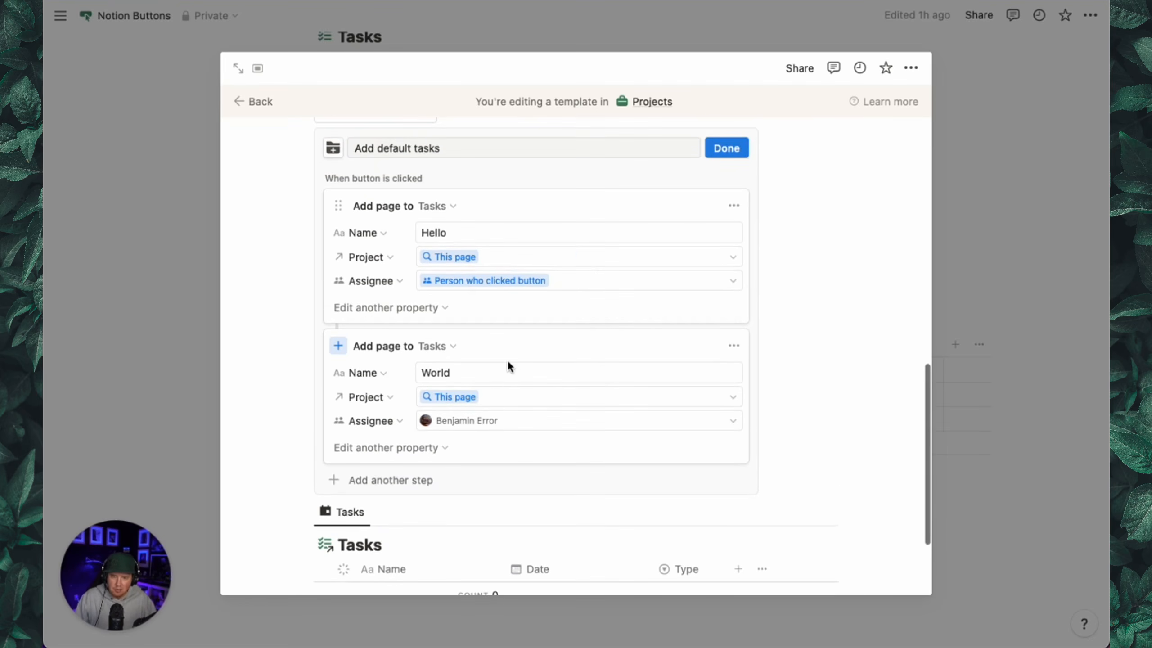
Finish editing the "Add default tasks" button and close the project template
click(738, 152)
click(1069, 247)
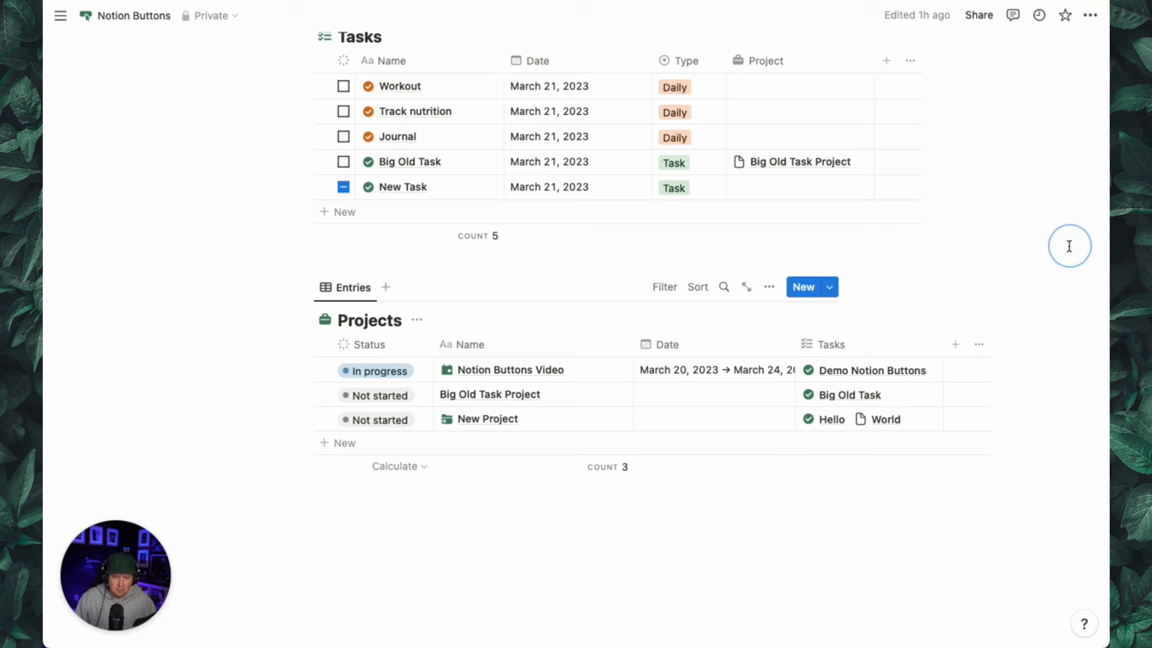
Add a project named "Second new project" to the Projects database and open its page
click(492, 445)
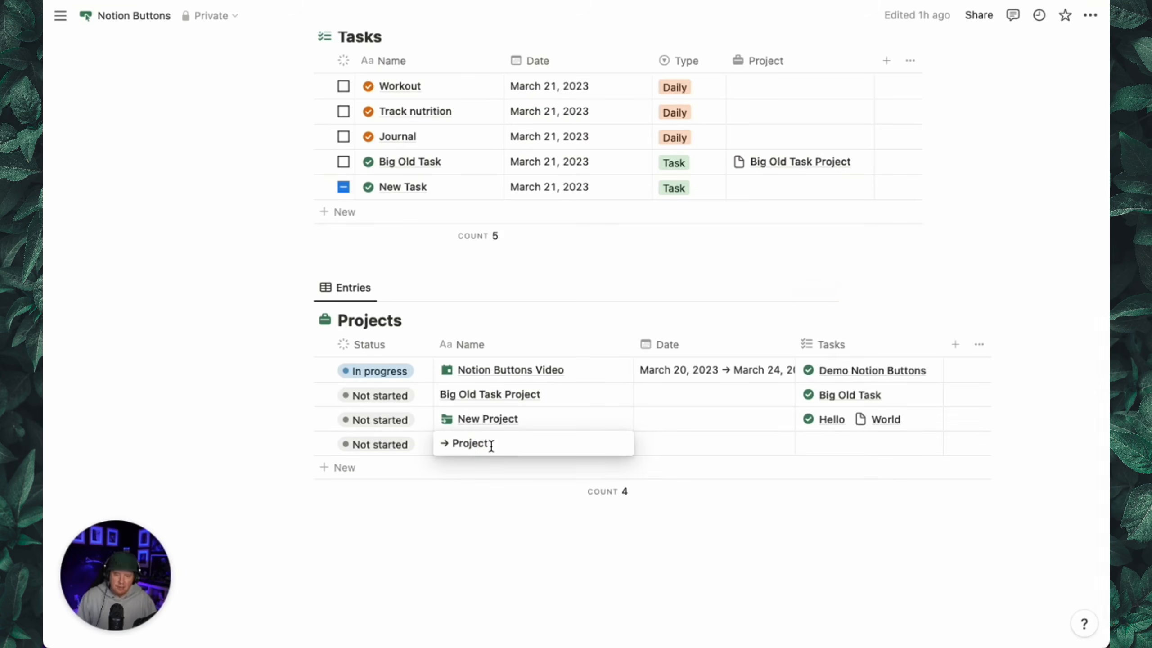
key(super+a)
text(Second )
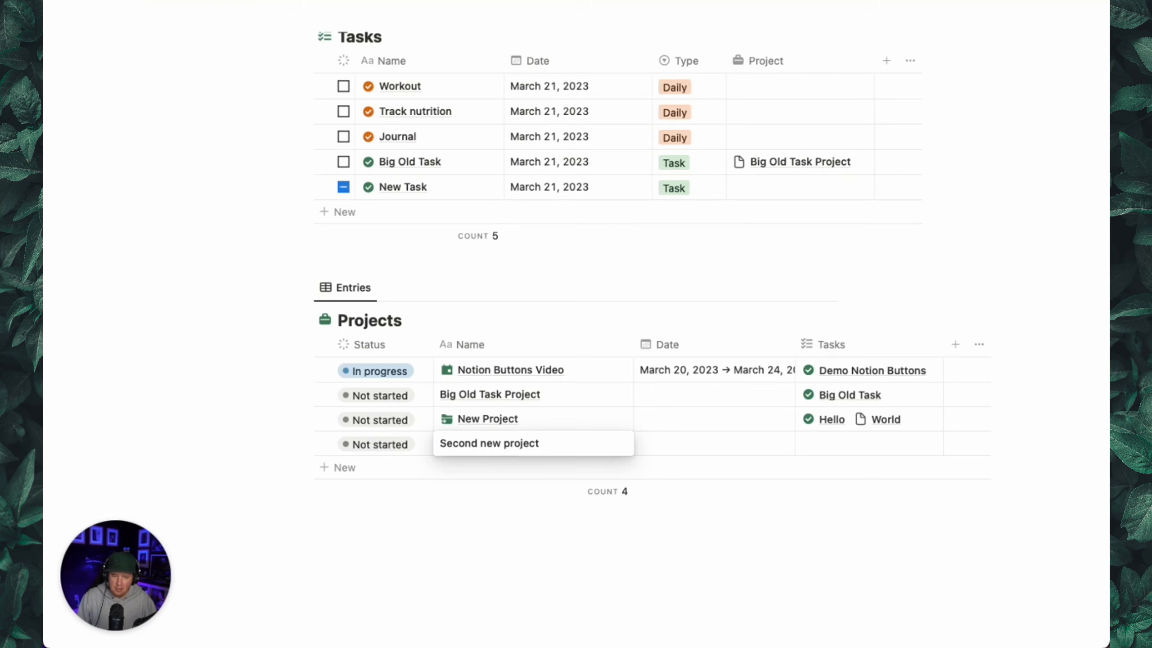
text(new project)
key(Escape)
key(super+Return)
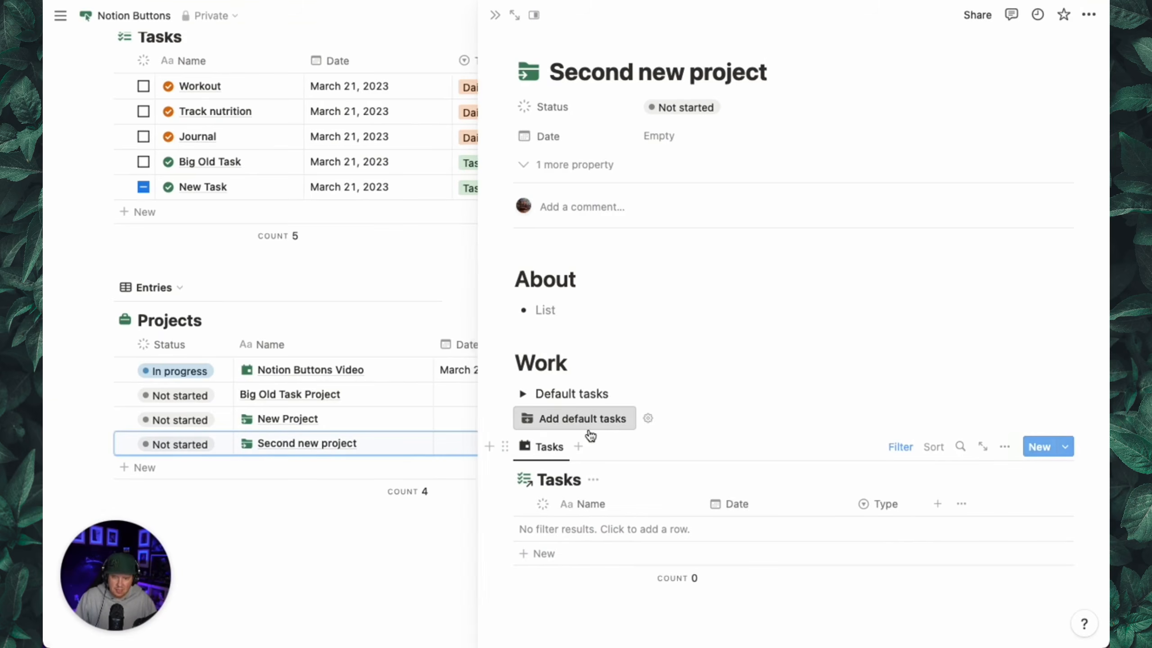
Run the "Add default tasks" button on the "Second new project" page
click(522, 394)
click(521, 395)
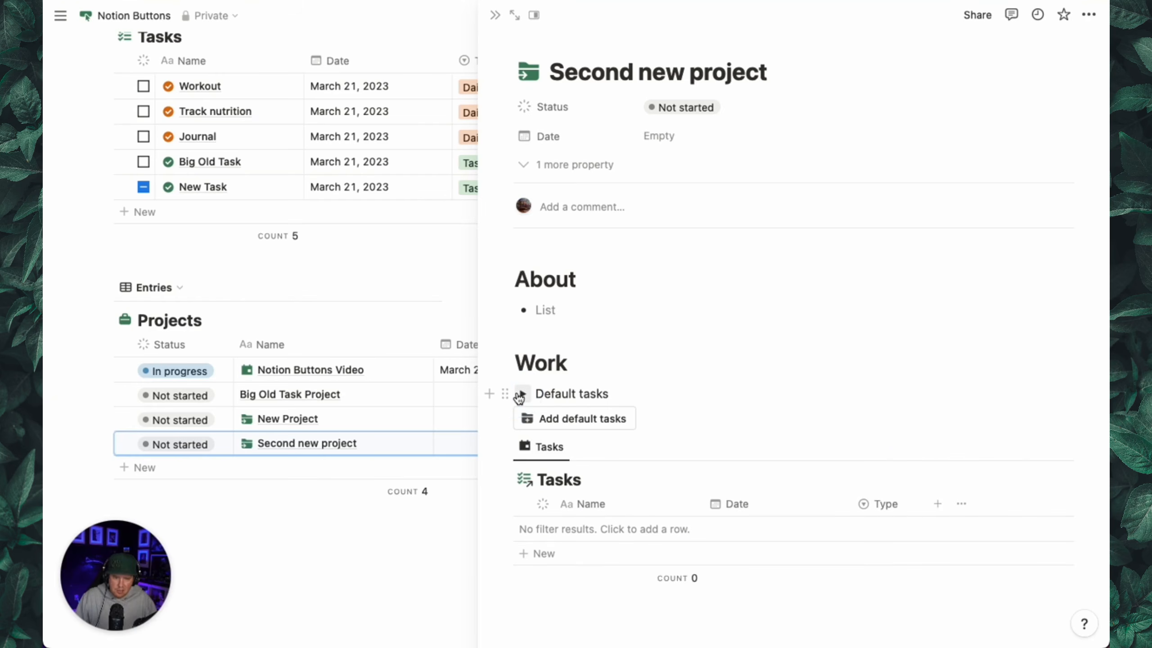
click(575, 424)
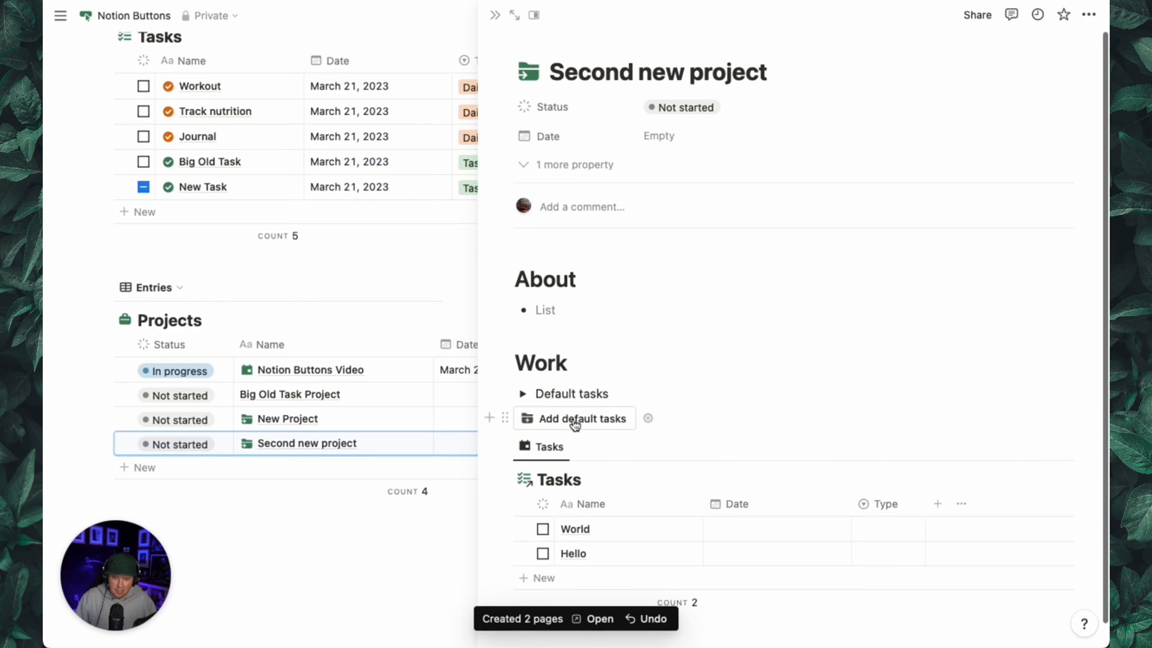
Check the assignee and project of the "World" task and return to the "Second new project" page
scroll(876, 512, down, 3)
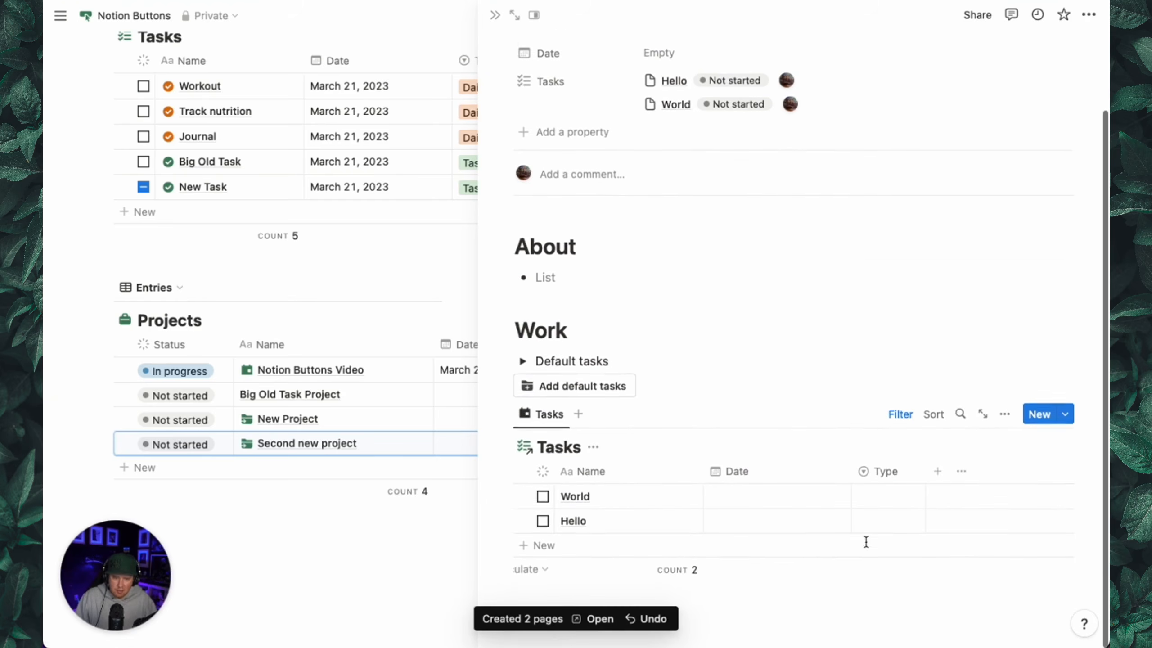
click(678, 506)
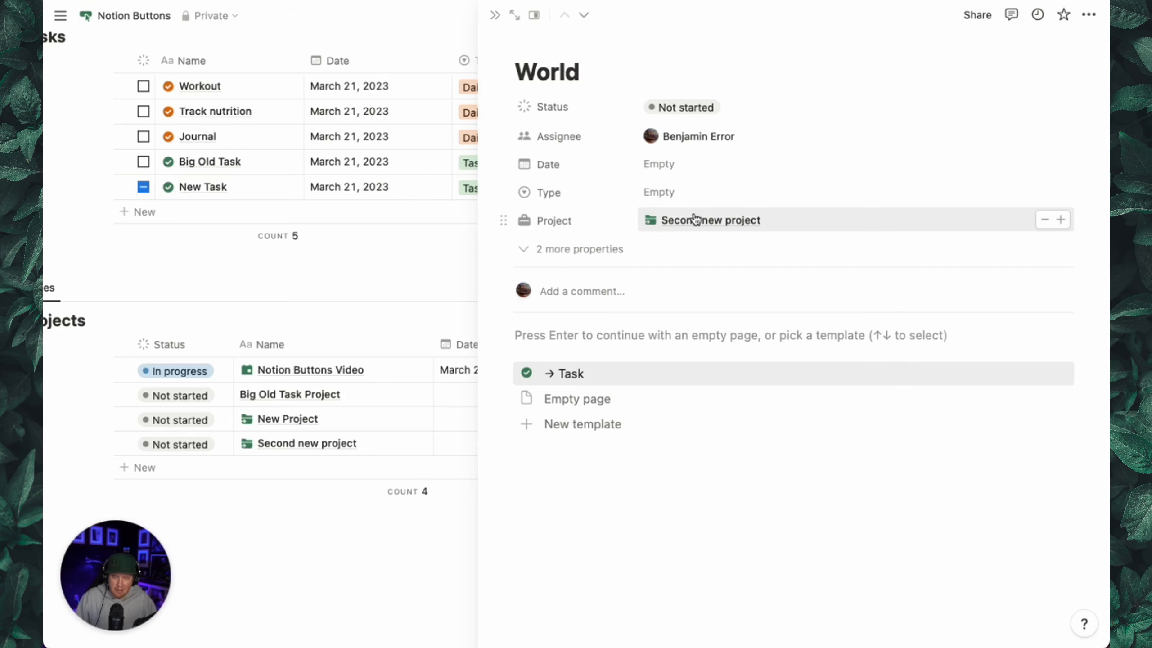
key(super+bracketleft)
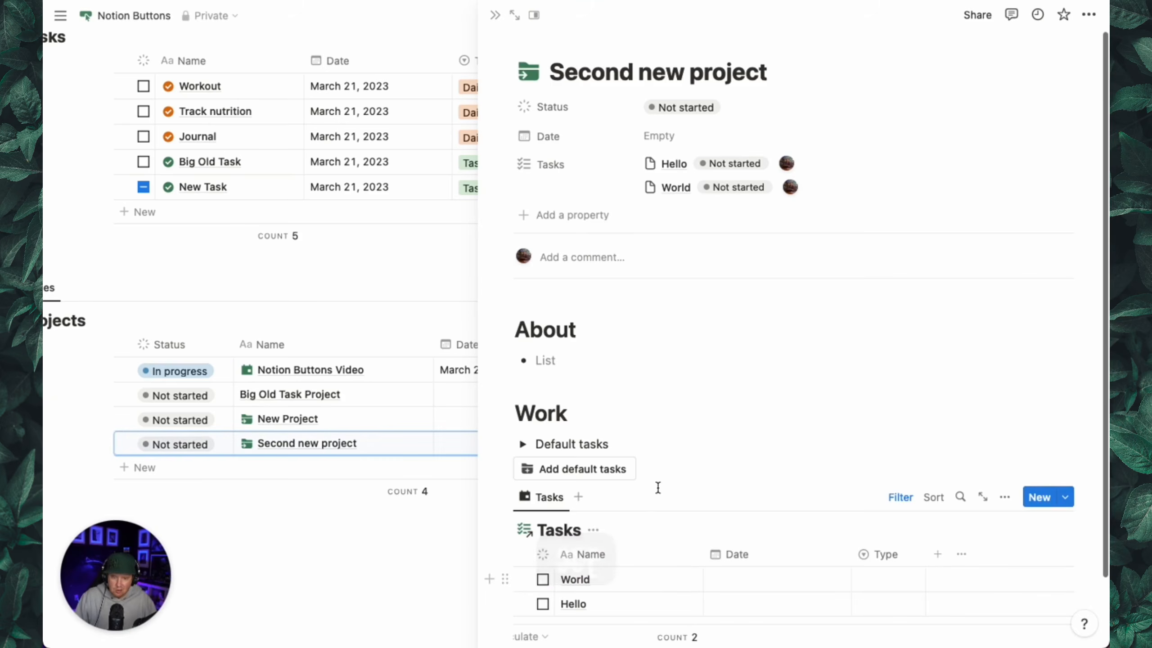
scroll(658, 490, down, 1)
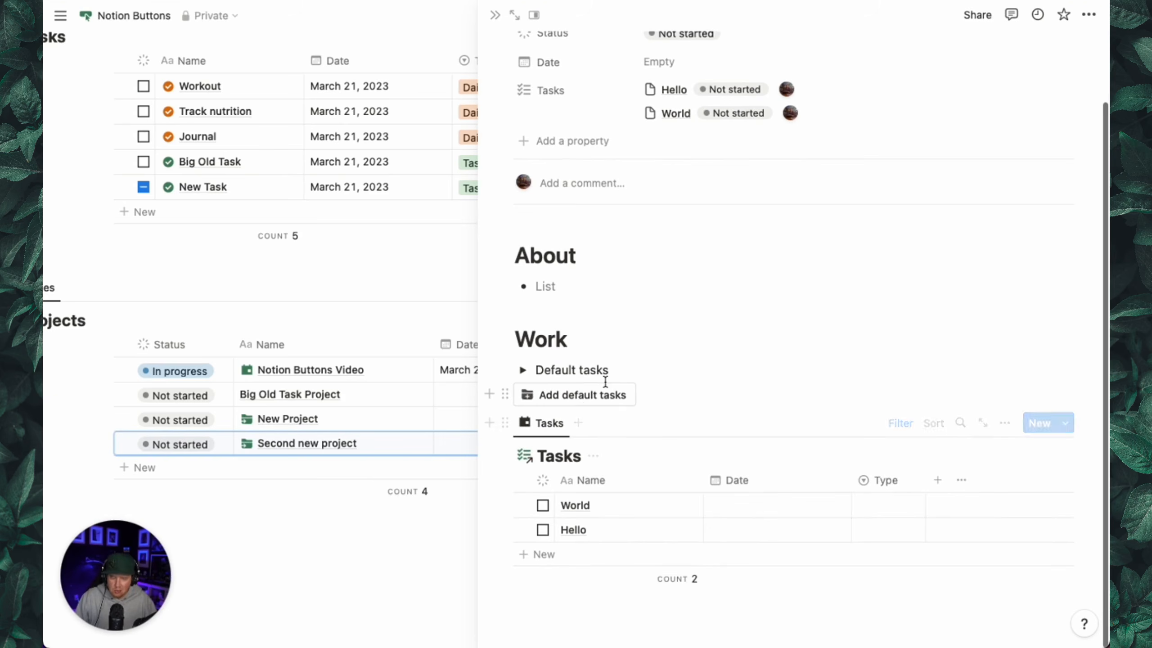
Edit the project's "Add default tasks" button, adding an Open page action for "New page added in Tasks from step 2"
click(617, 399)
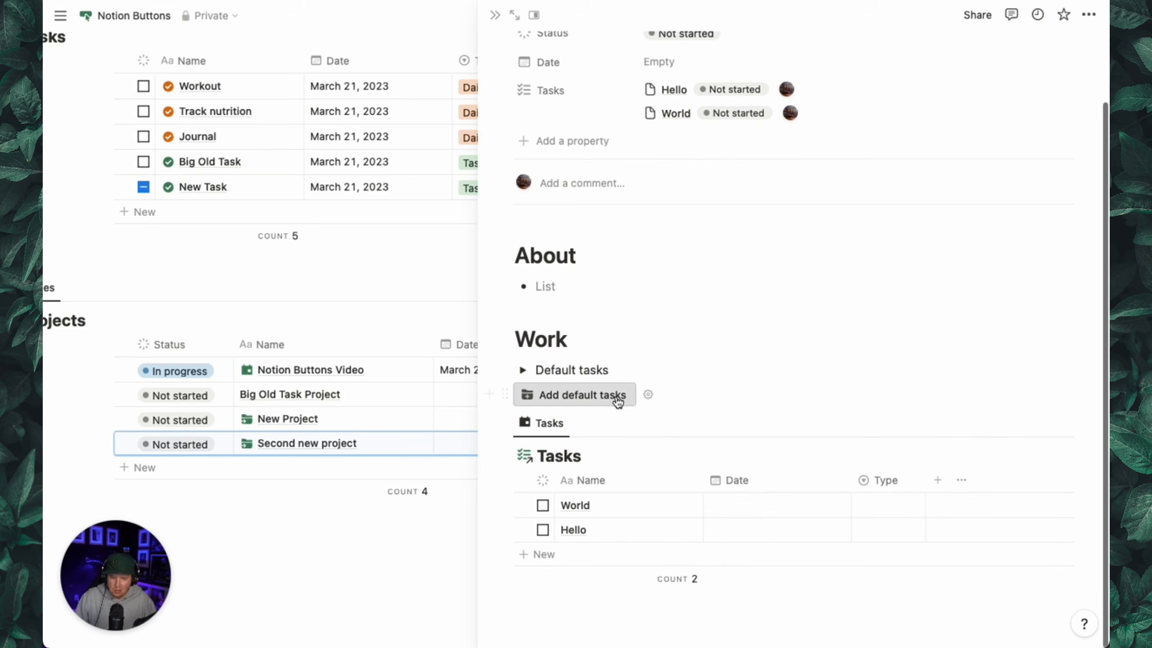
click(654, 404)
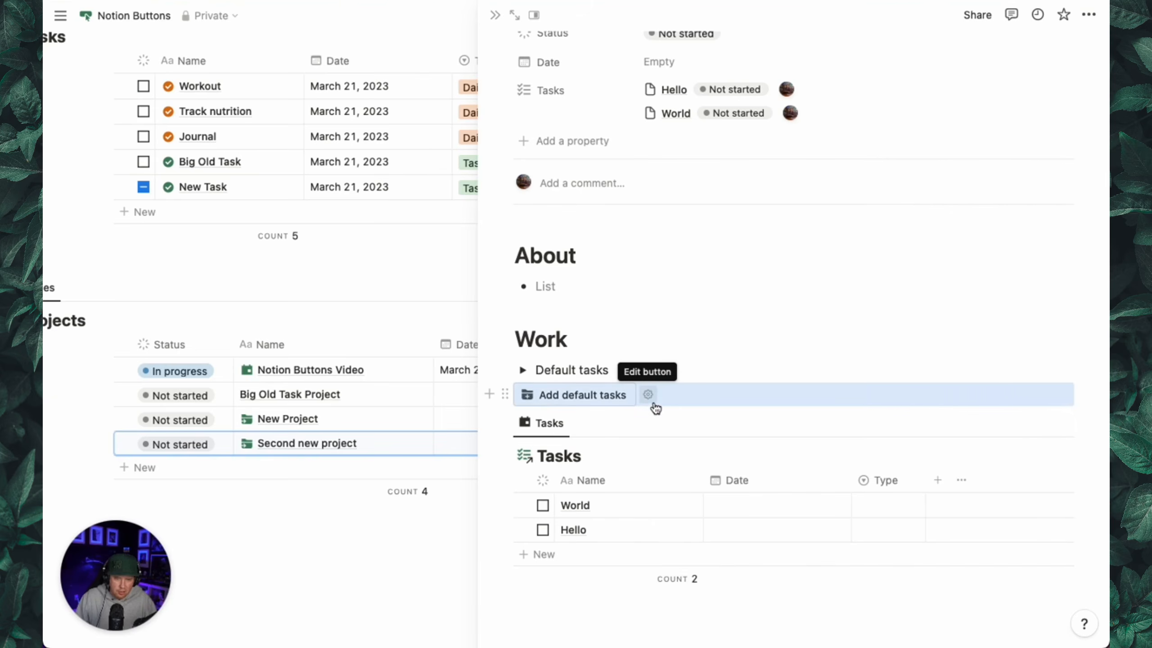
click(653, 405)
scroll(635, 435, down, 8)
click(607, 392)
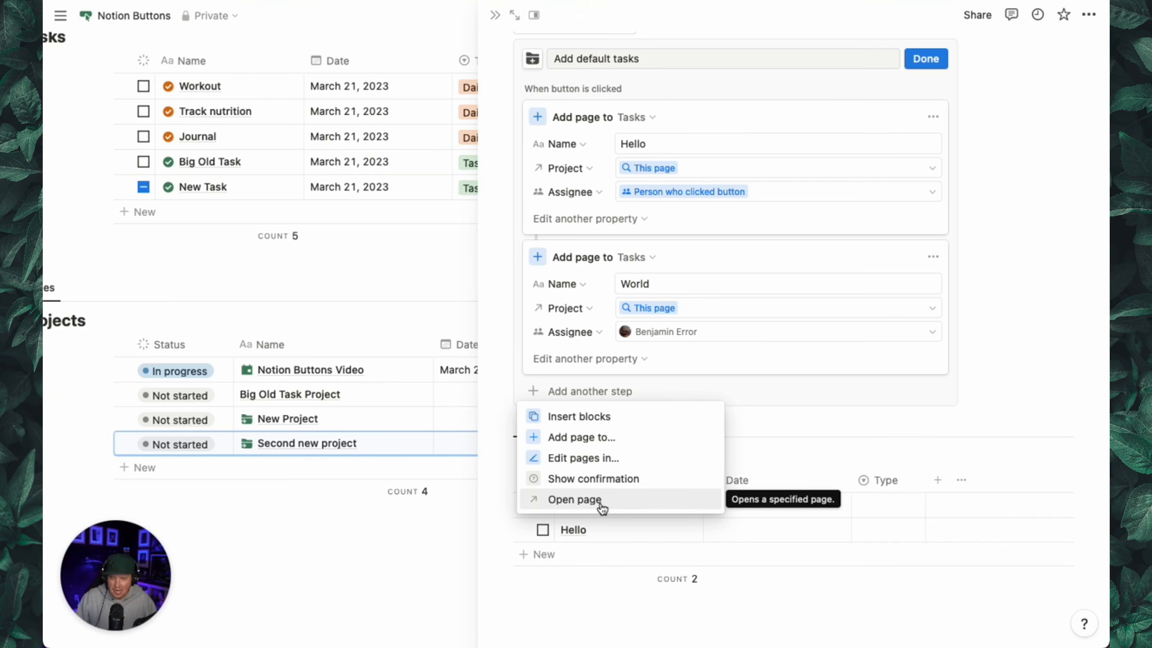
click(798, 416)
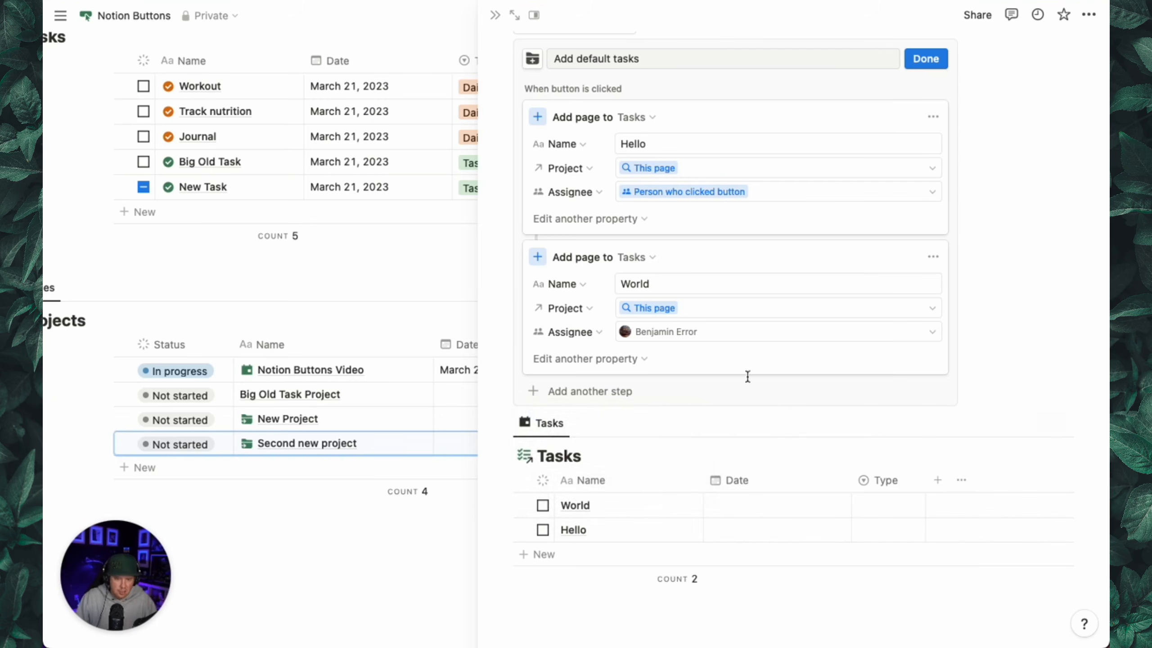
click(590, 391)
click(620, 501)
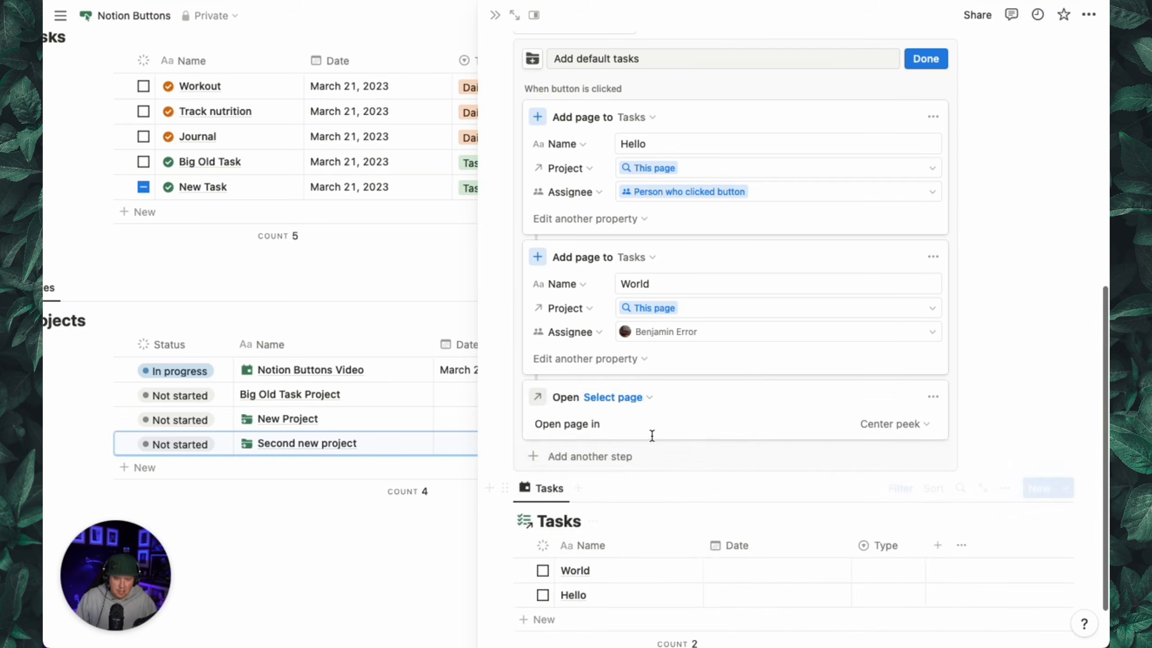
click(640, 397)
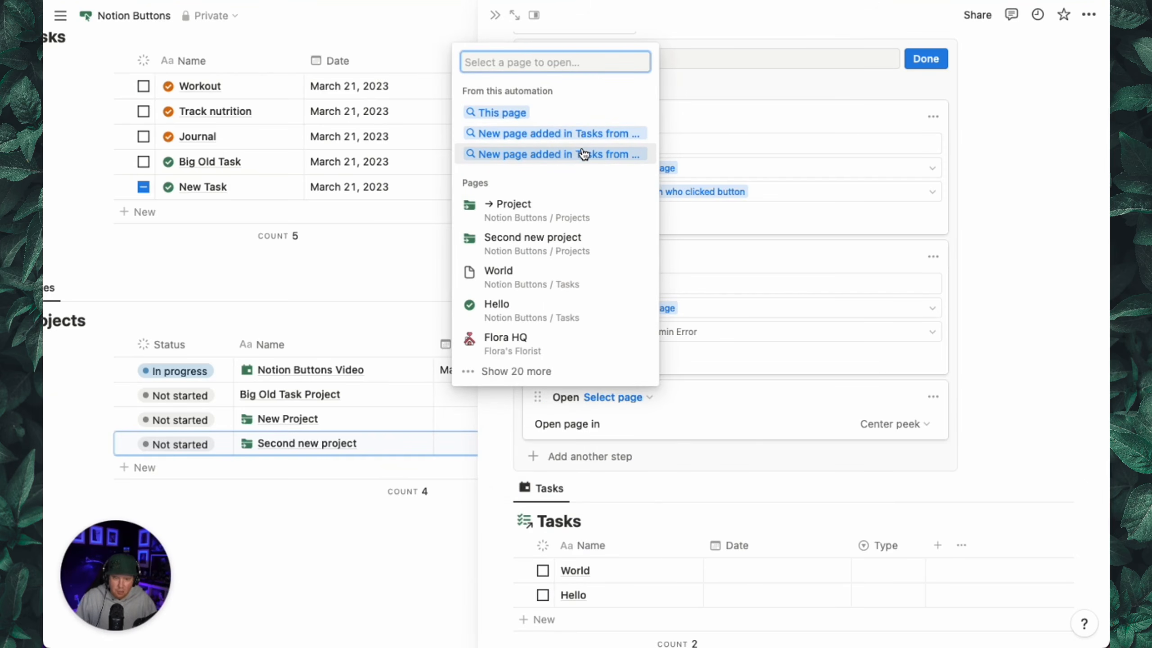
click(584, 155)
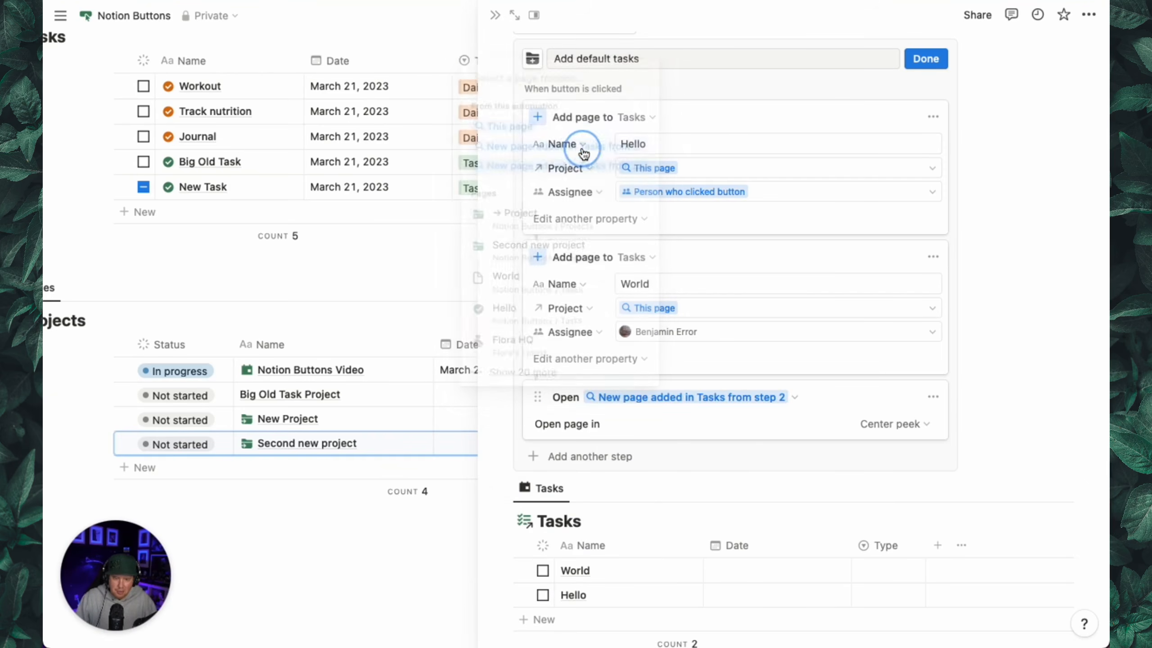
Try the other new page added in Tasks as the Open action's target, and reselect the one from step 2
click(771, 400)
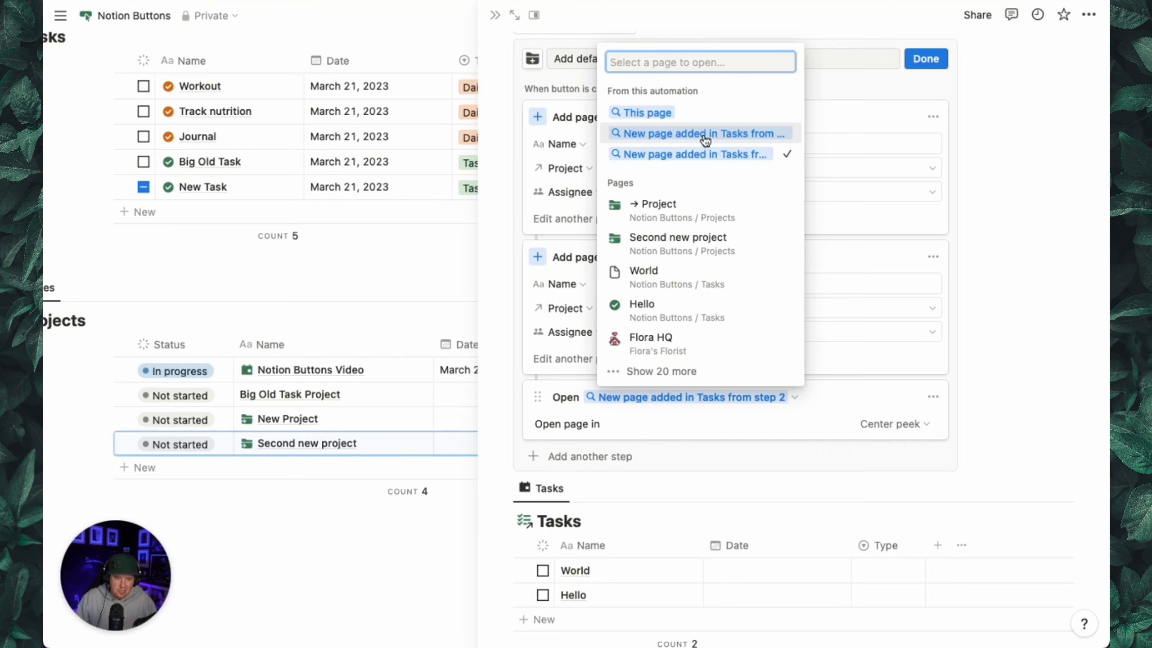
click(685, 134)
click(740, 396)
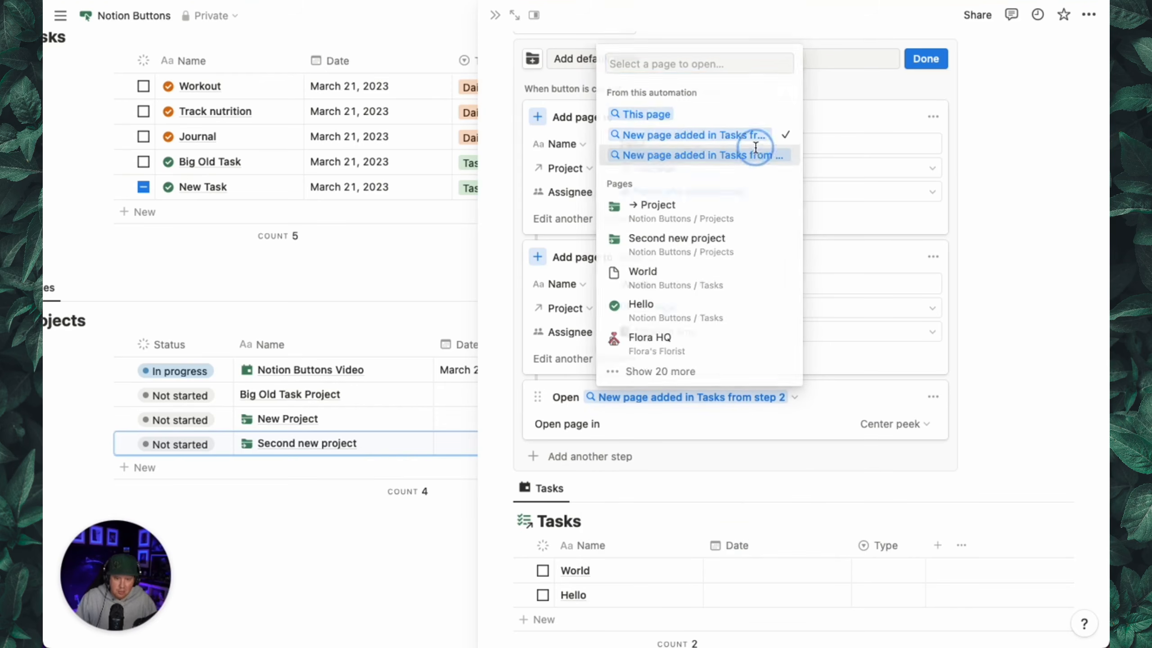
click(758, 153)
click(769, 403)
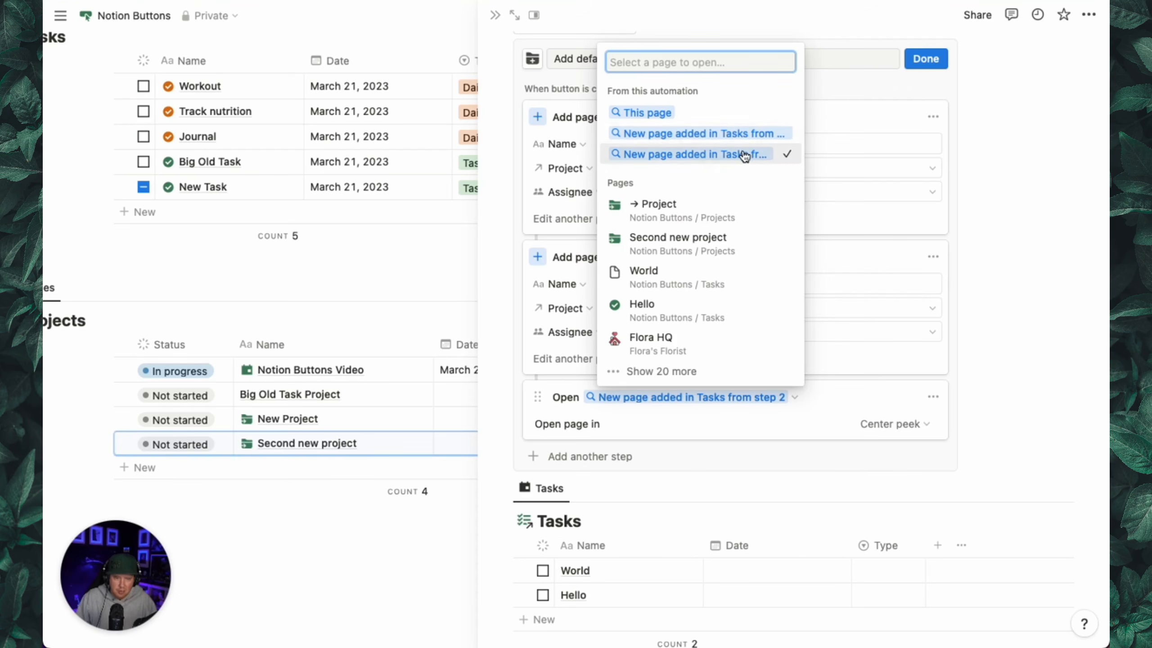
click(1006, 279)
scroll(862, 425, down, 2)
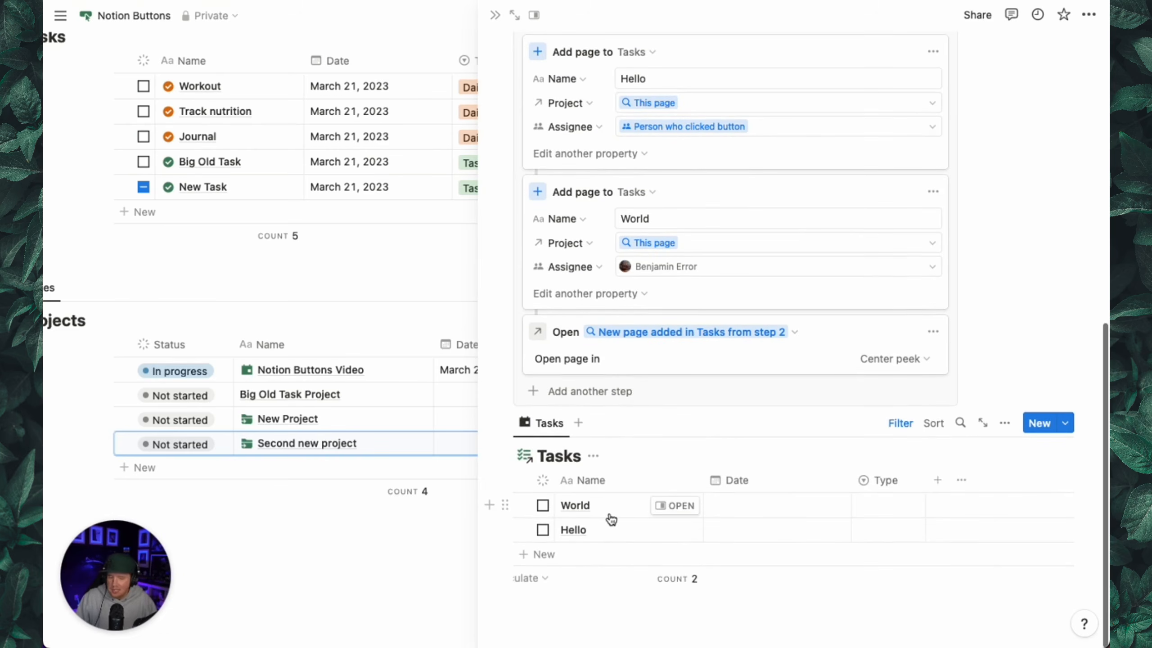
scroll(611, 519, up, 4)
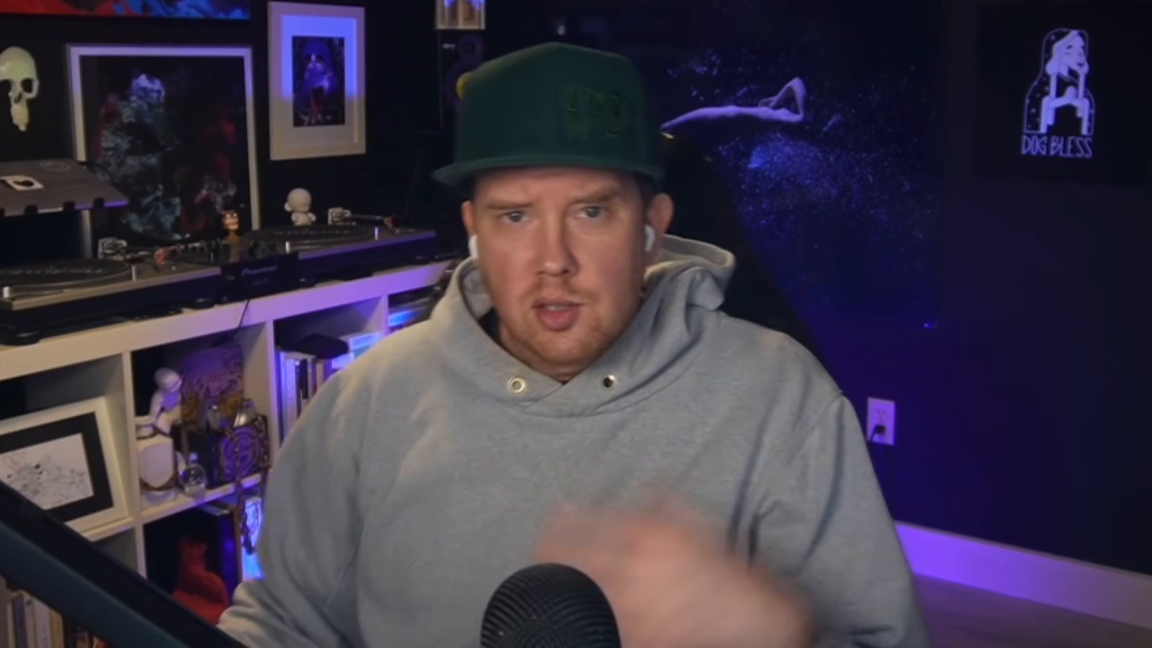